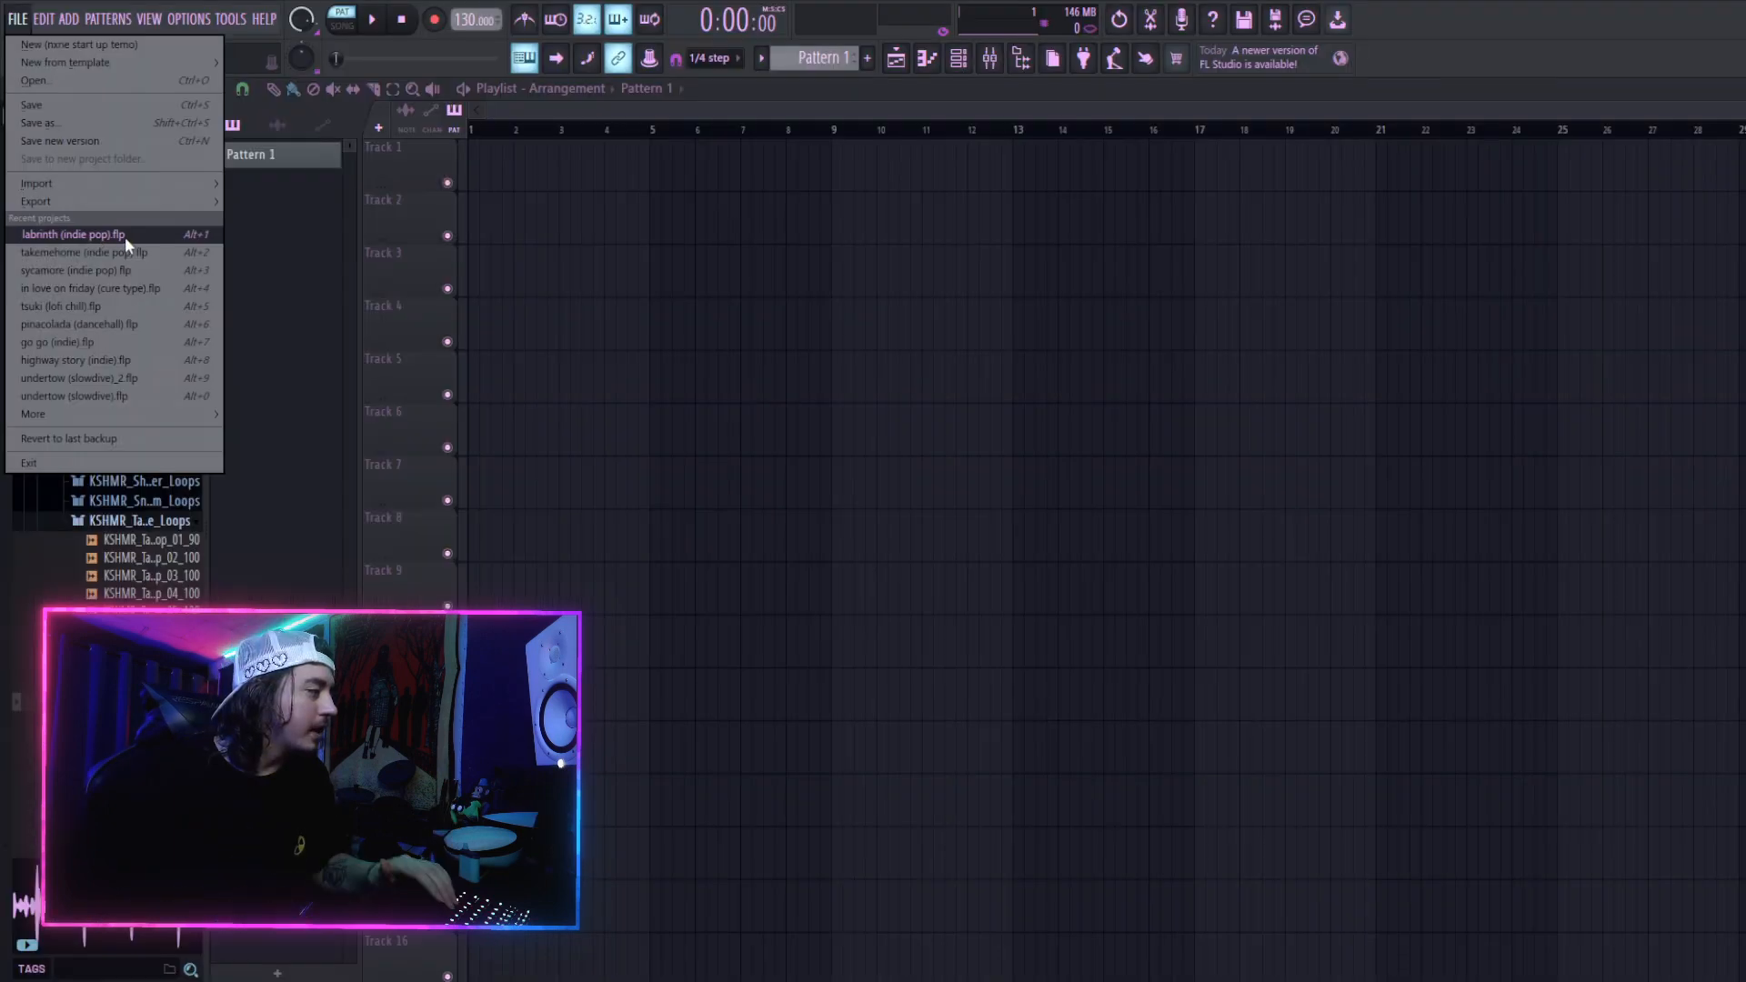
Step: Open the recent project labrinth (indie pop).flp and bring up its first Ample Guitar TC instrument
click(124, 236)
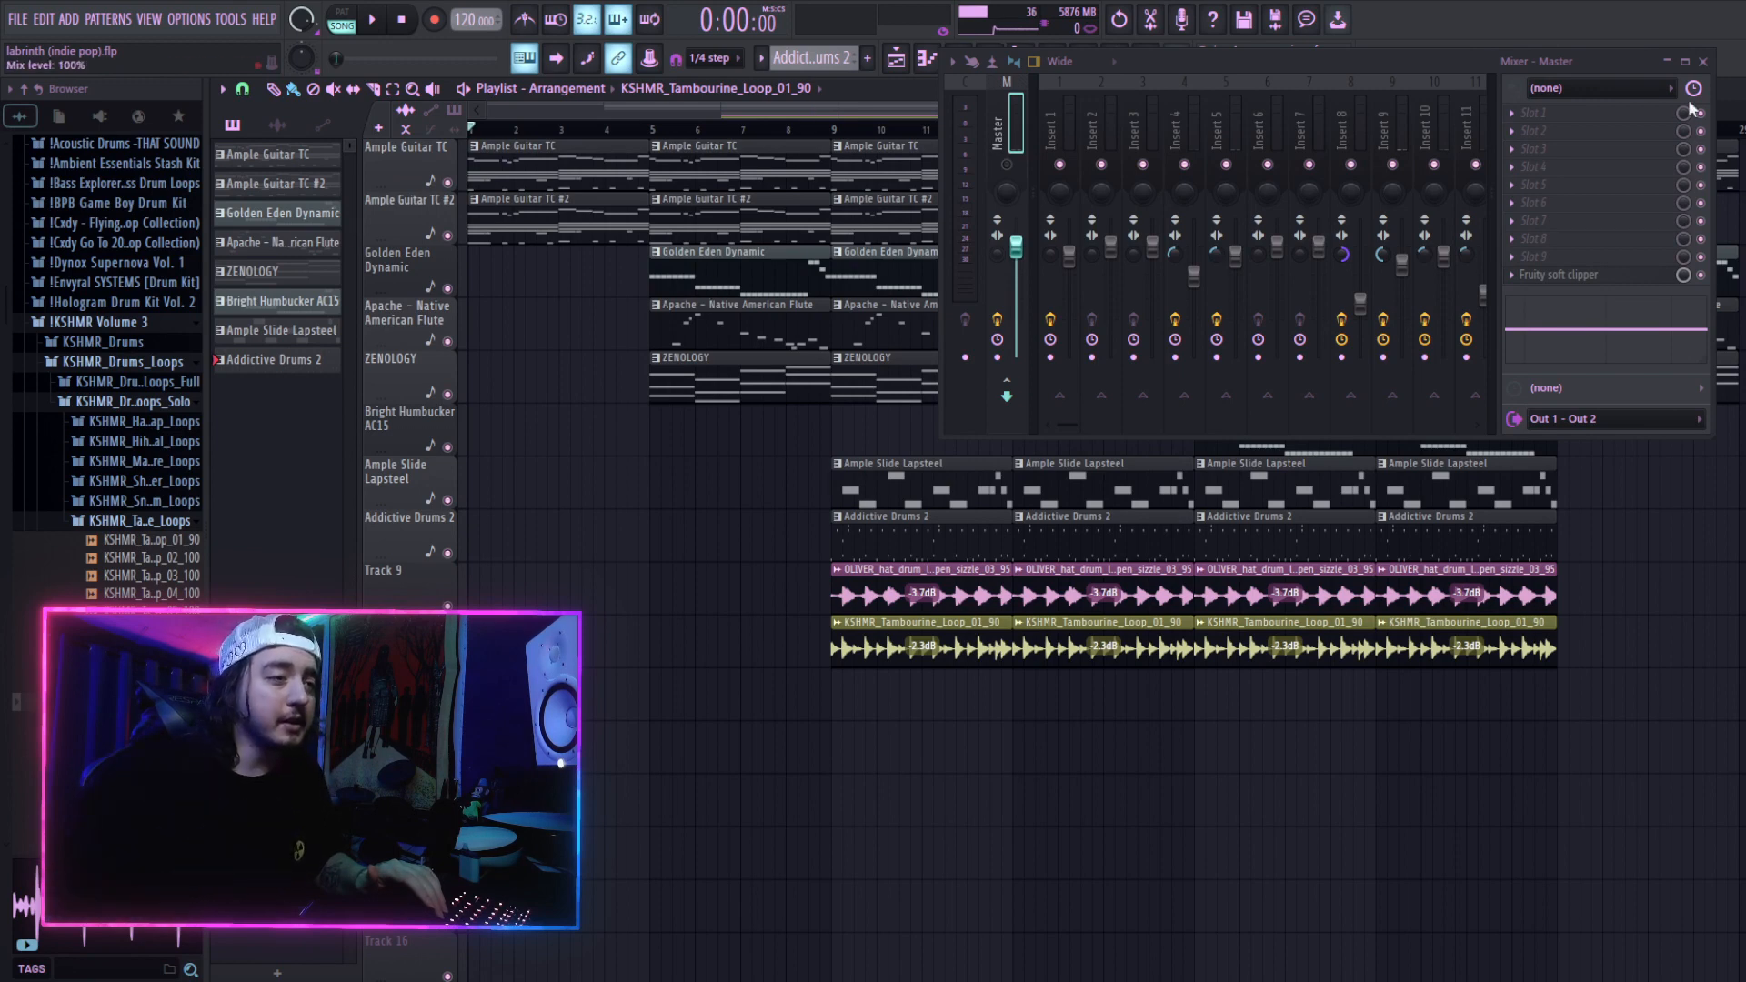
key(F9)
key(F6)
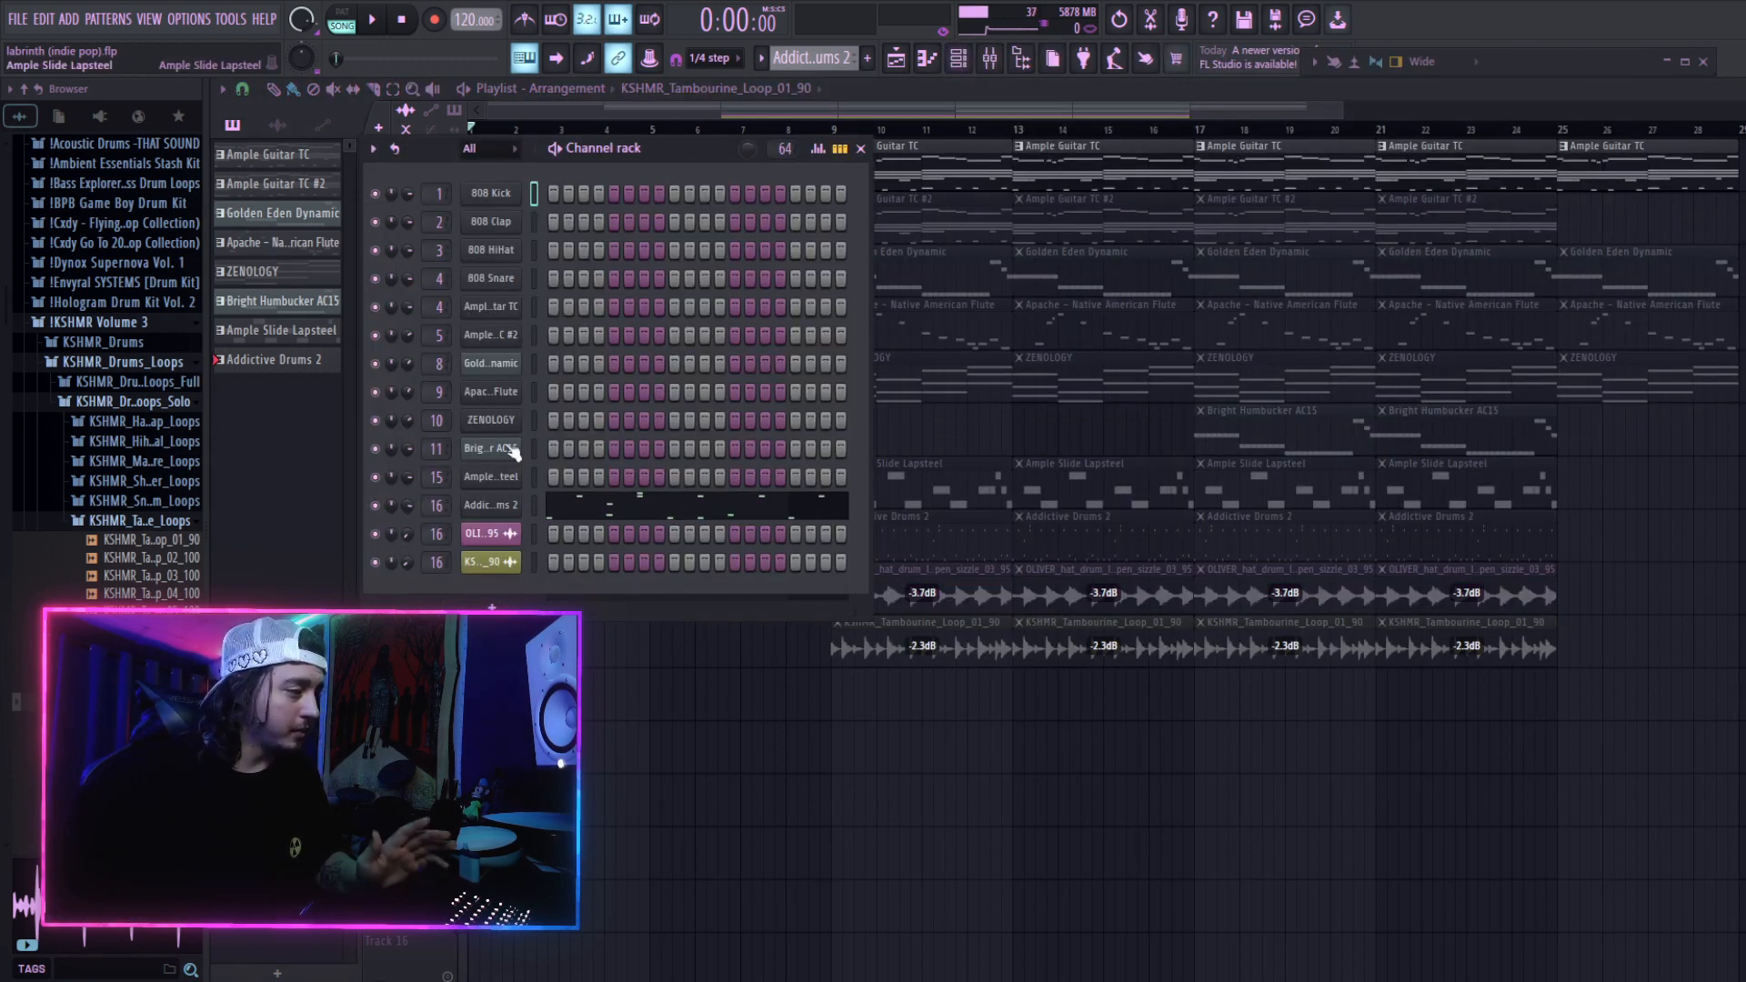
click(503, 313)
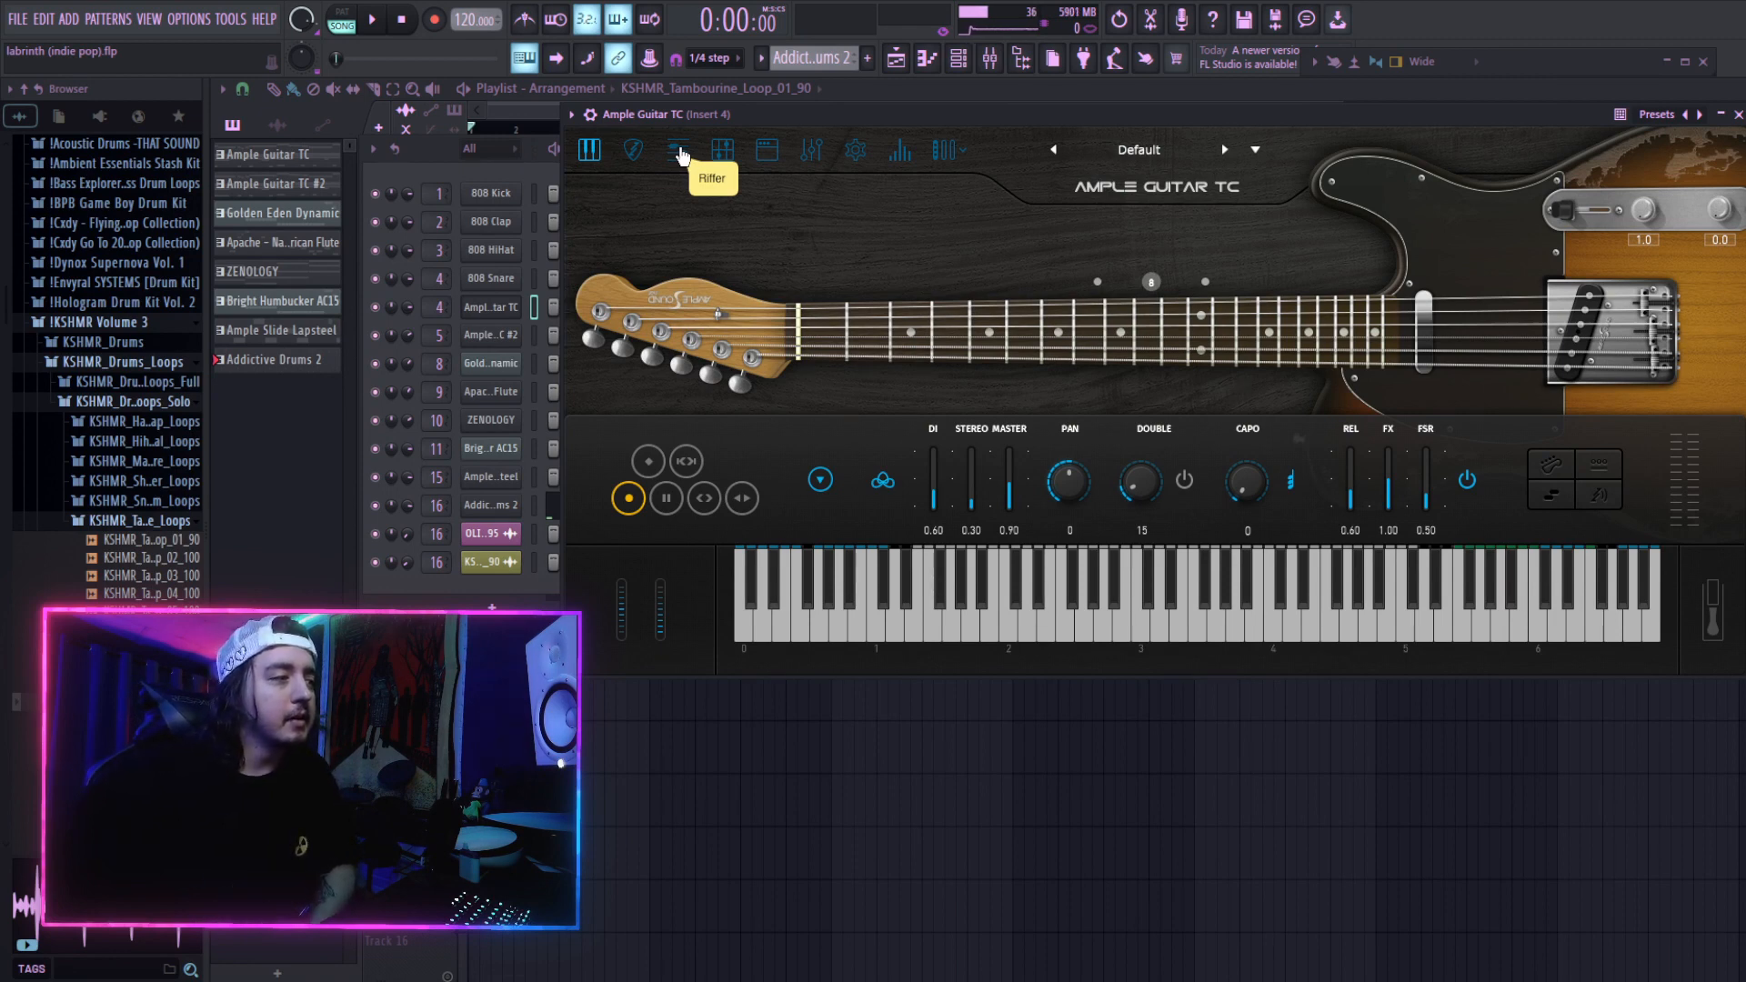
Step: Examine the built-in EQ and hall reverb settings of the Ample Guitar TC instrument
click(766, 150)
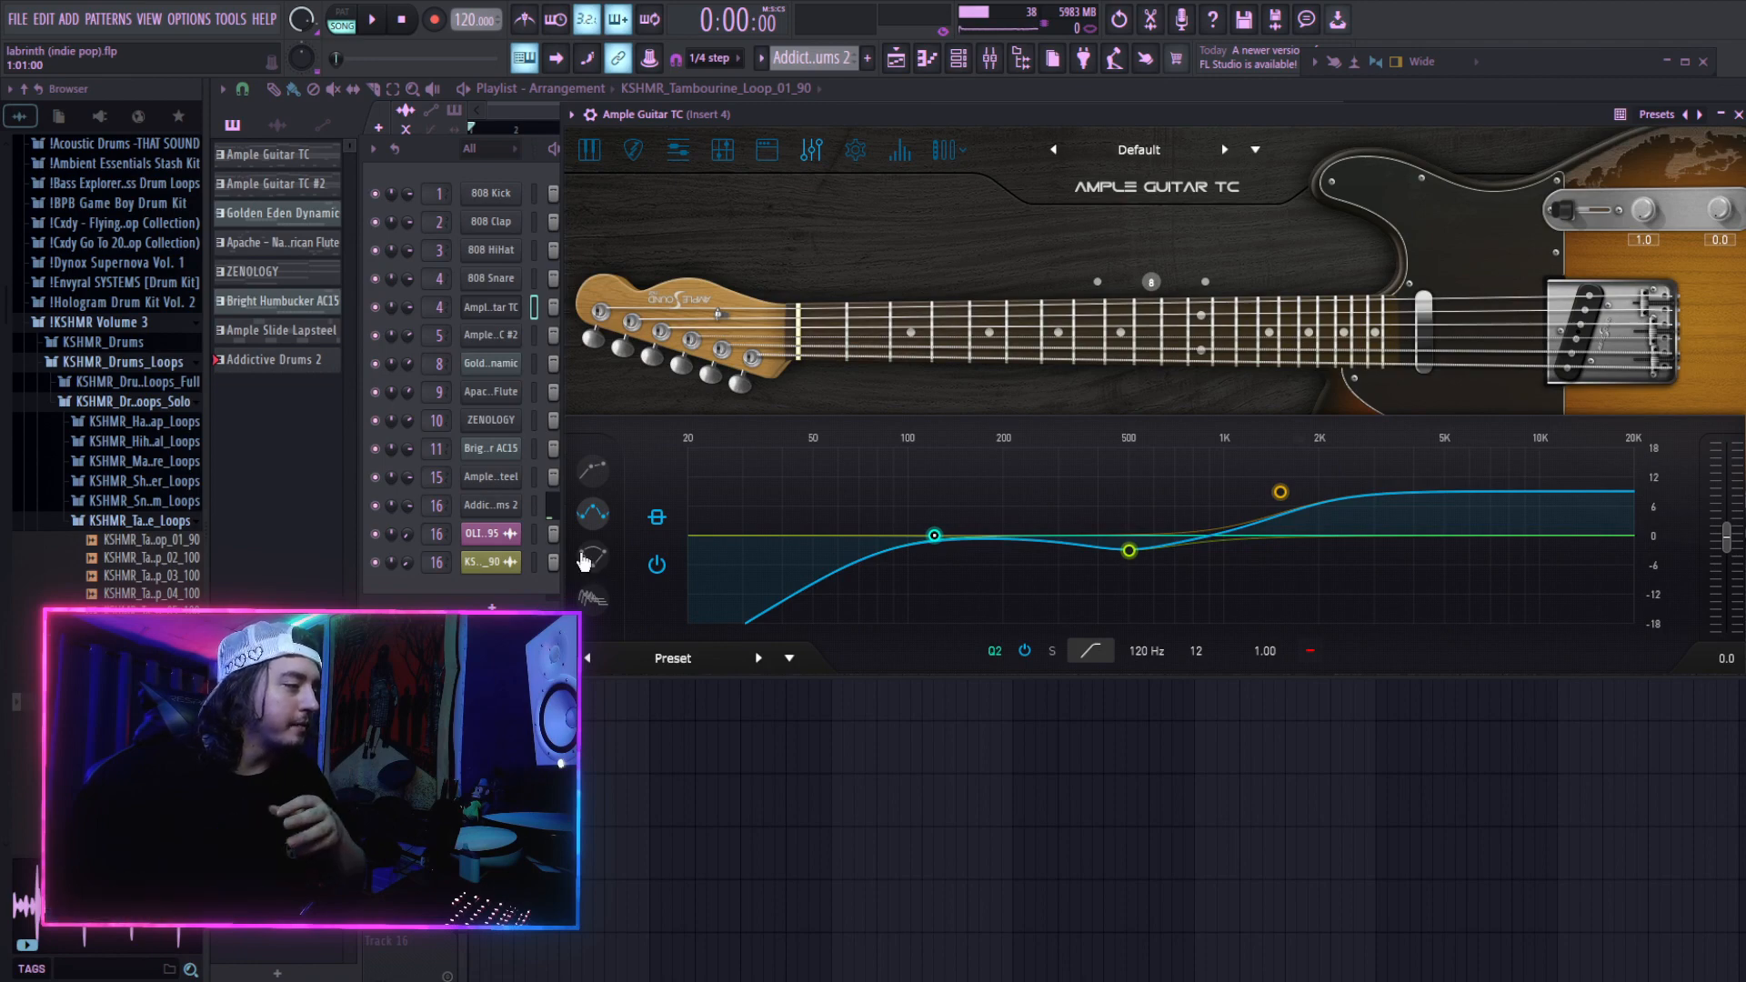
click(592, 597)
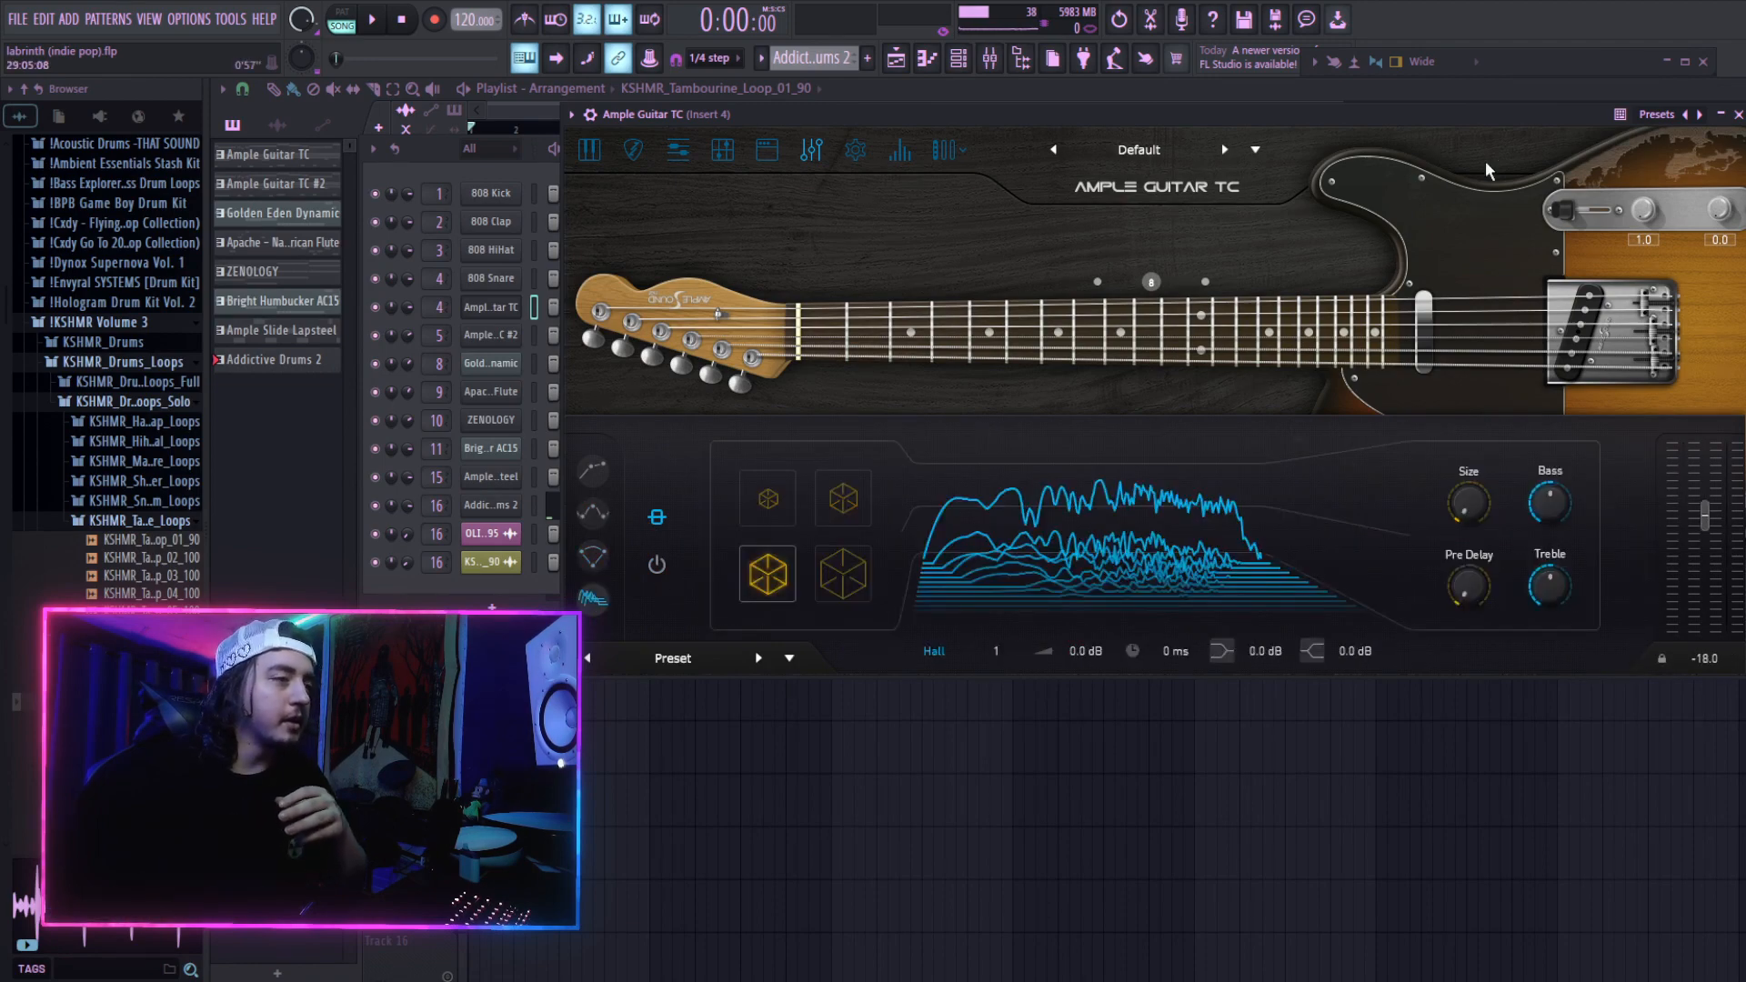
drag(1575, 112, 1580, 199)
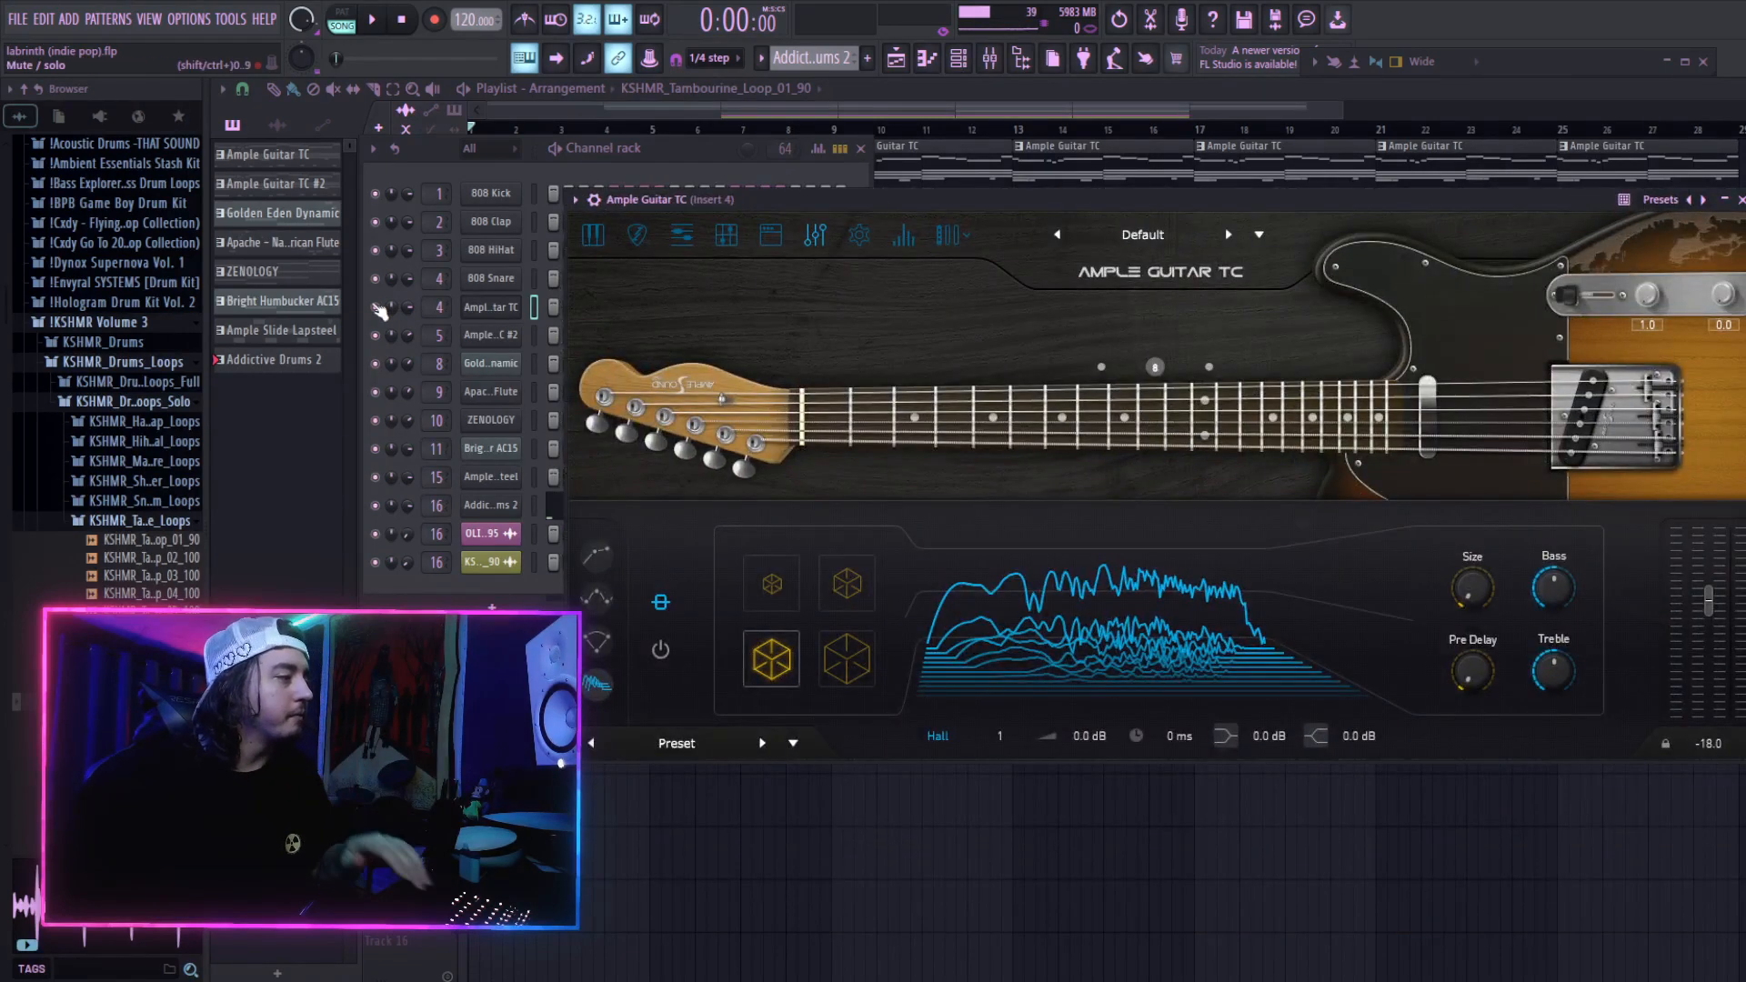
Step: Solo the Ample Guitar TC channel and review its Insert 4 effects and its chord notes in the piano roll
click(420, 301)
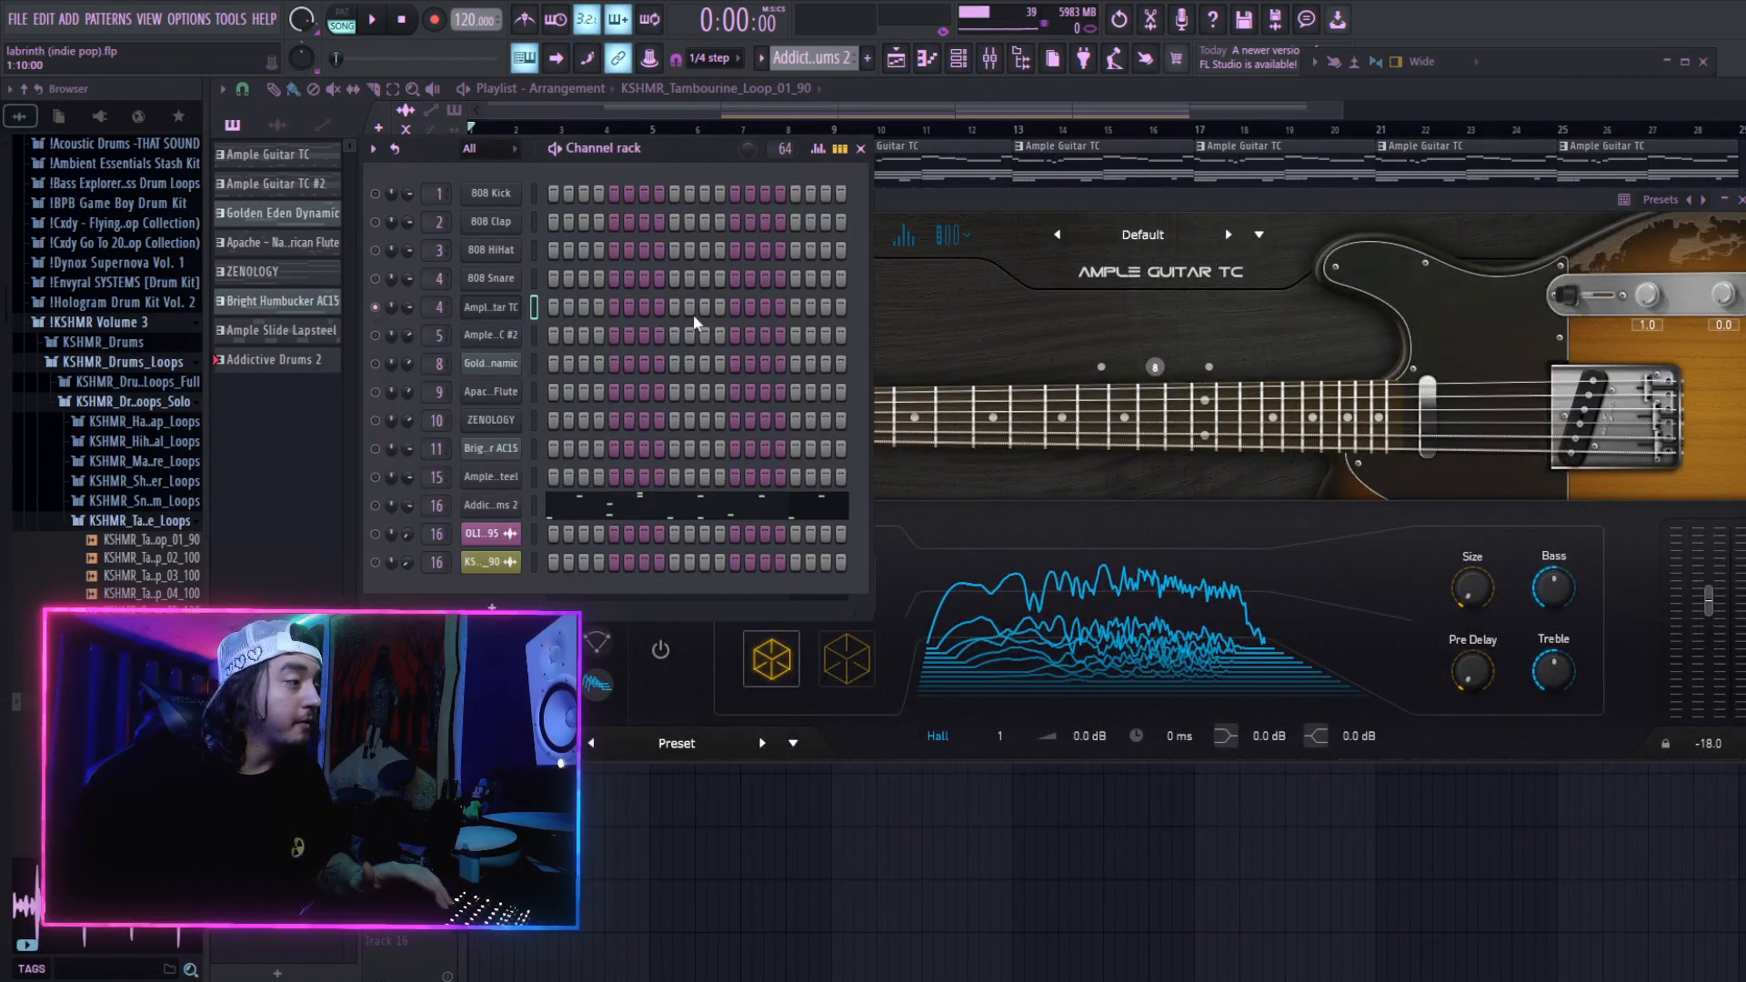
key(F9)
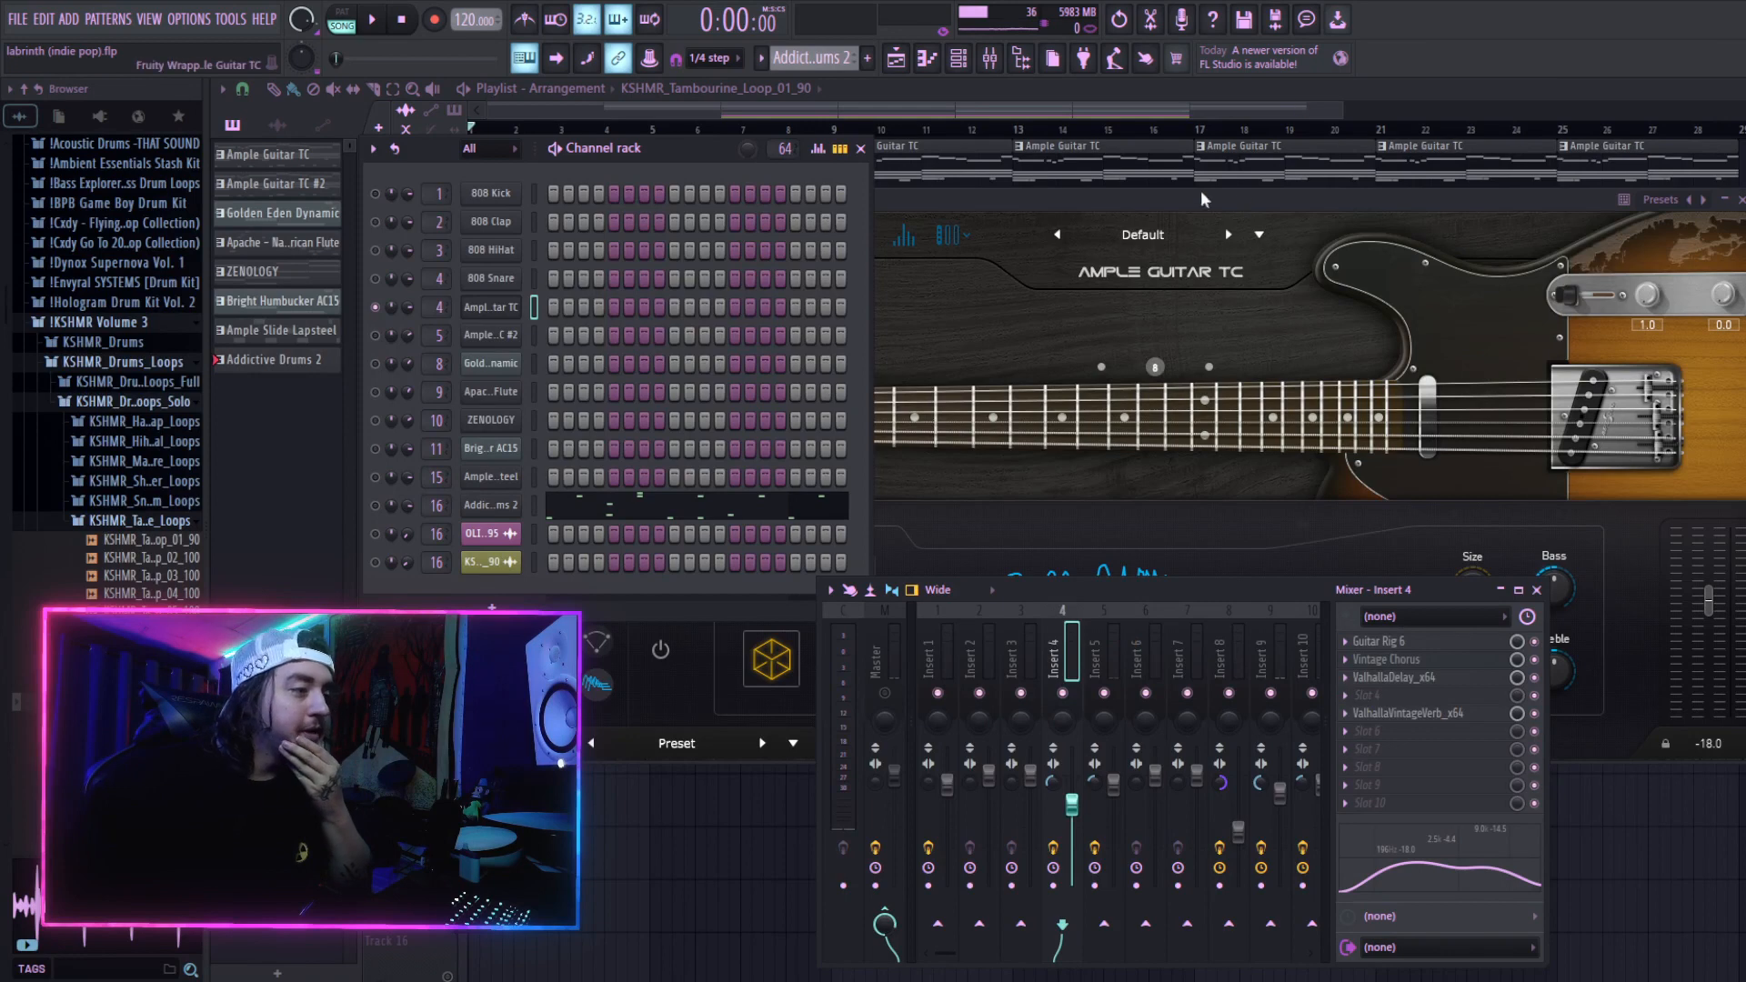
double_click(1697, 178)
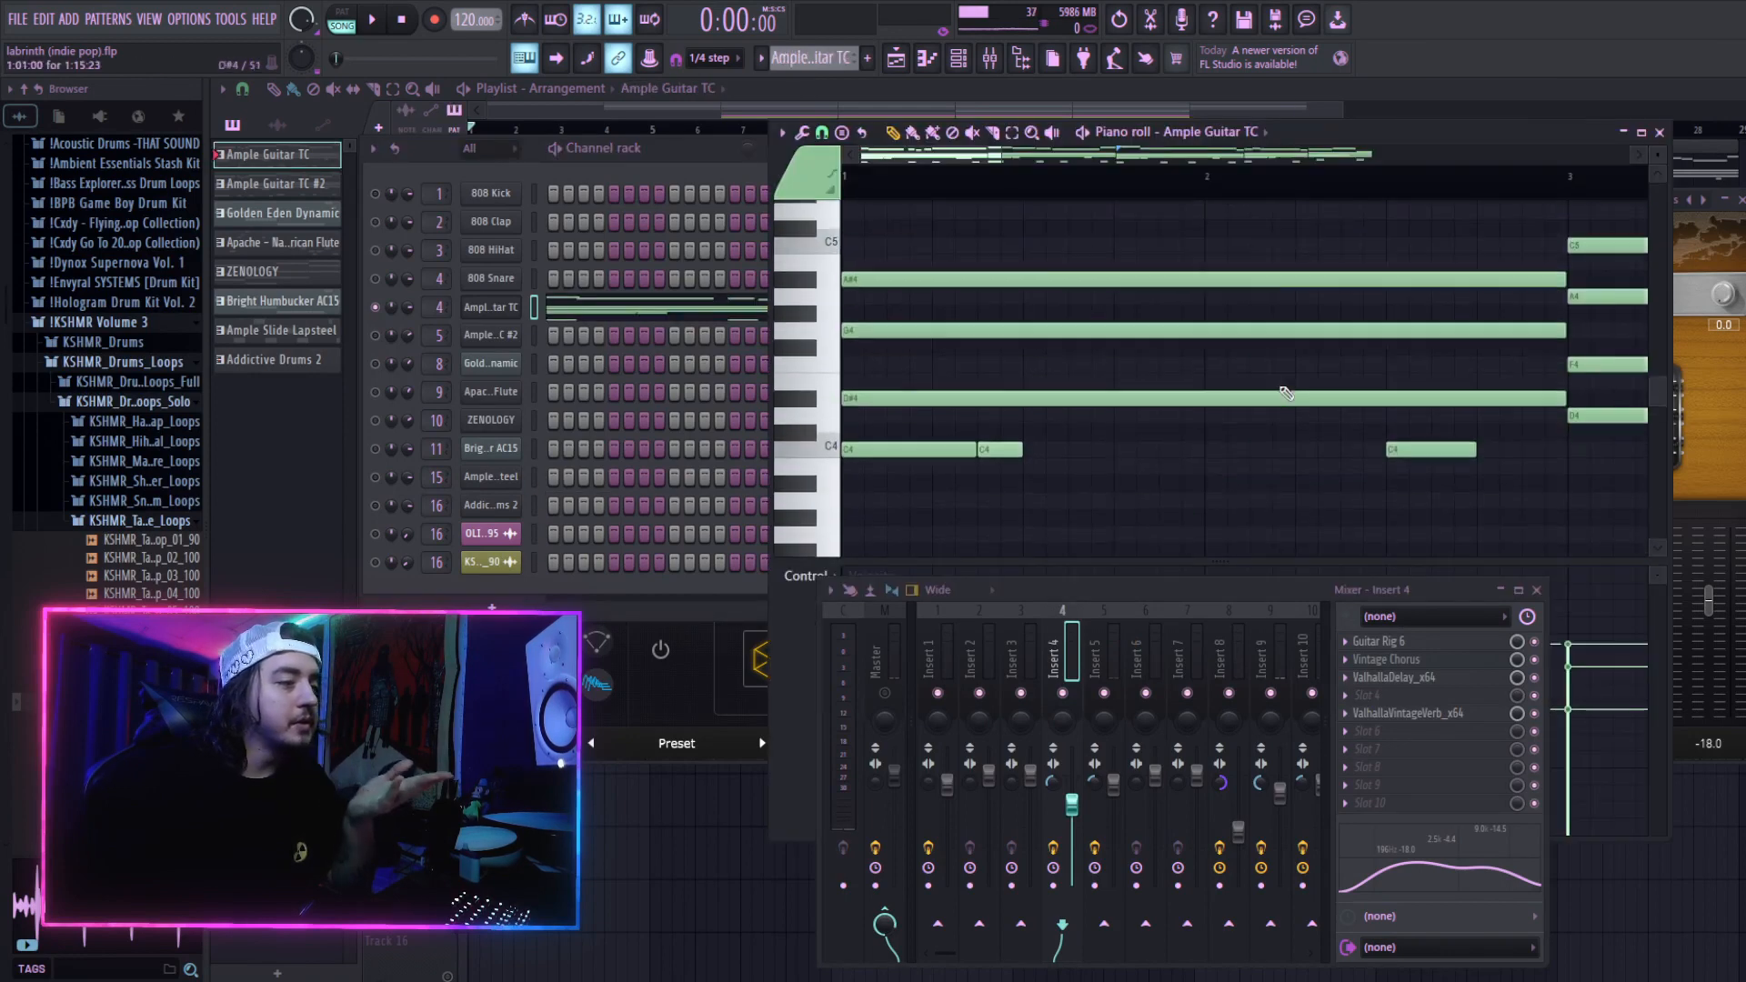
click(1659, 133)
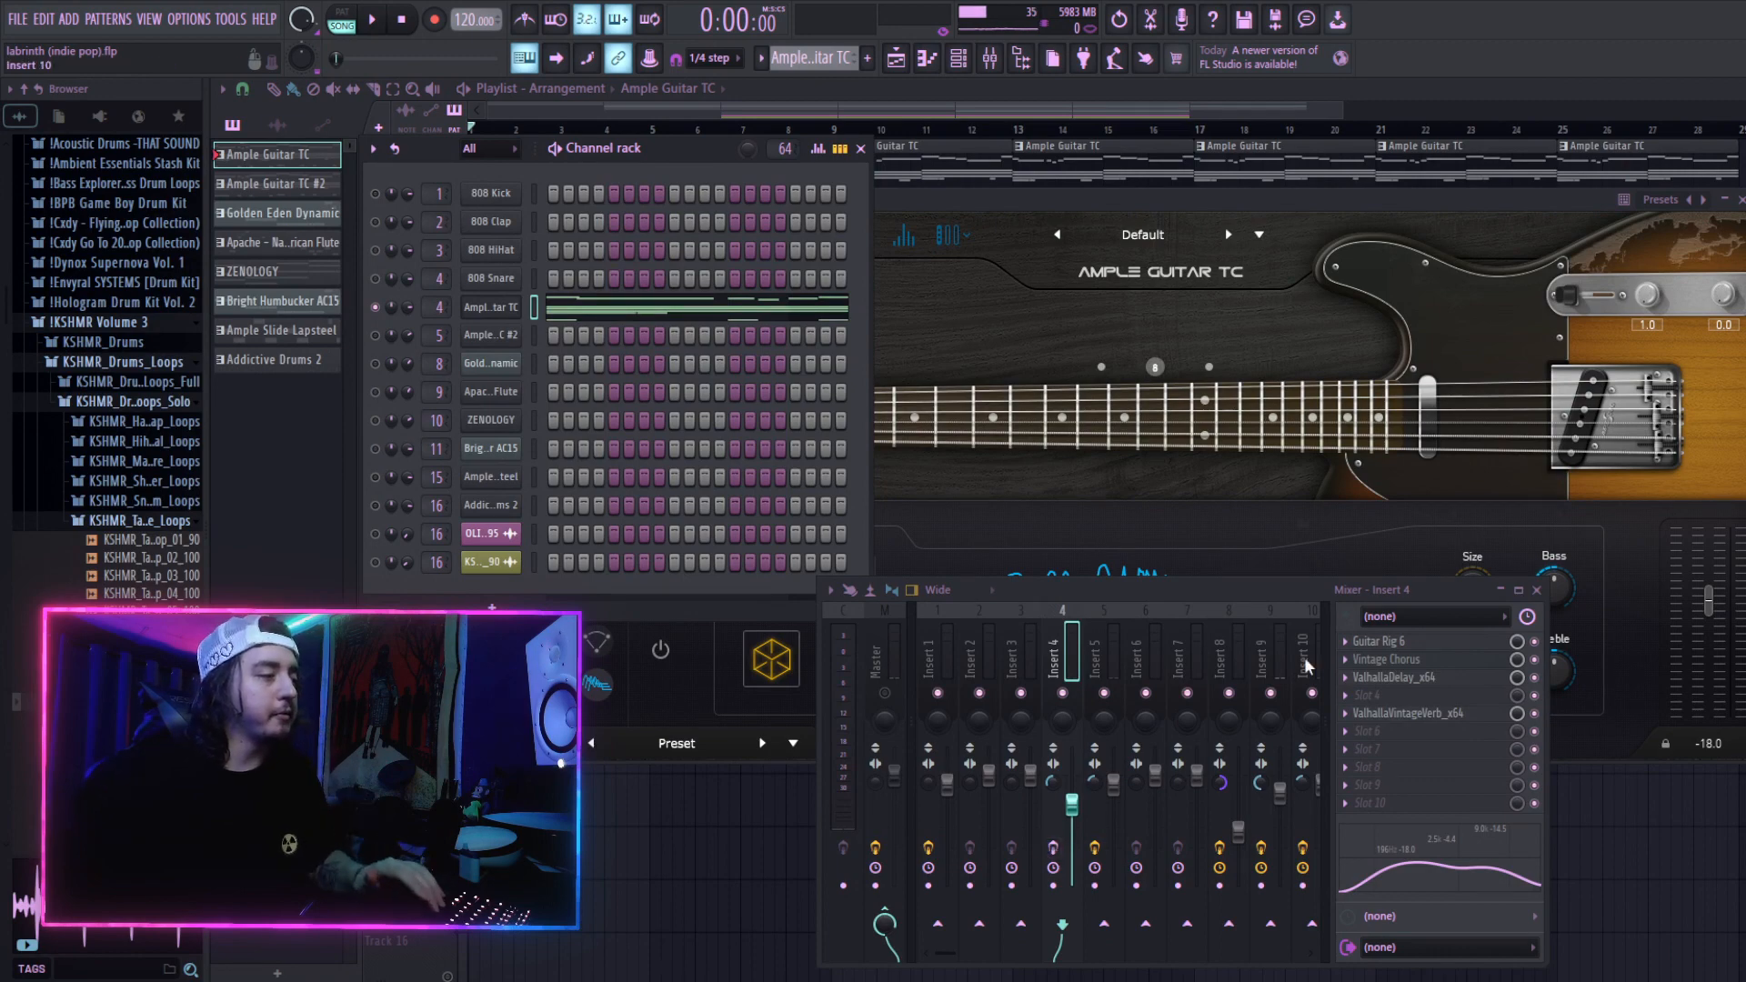
Step: Play and stop the soloed Ample Guitar TC pattern several times to hear it through its effect chain
key(space)
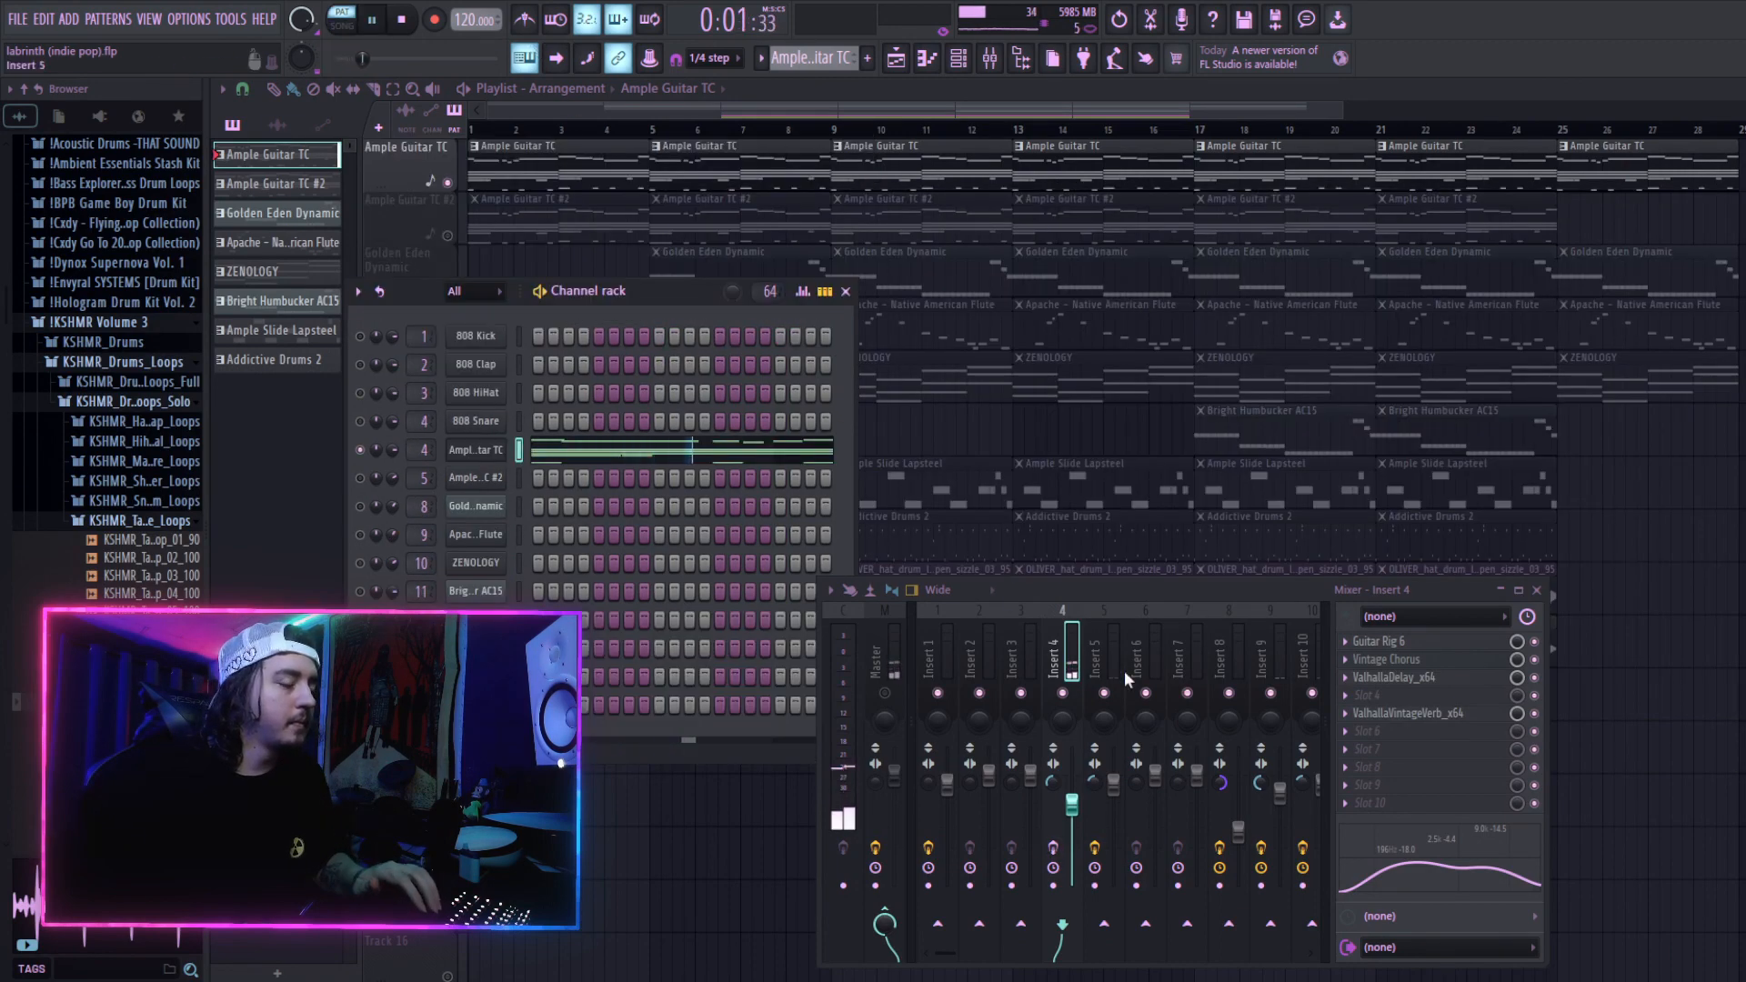
key(space)
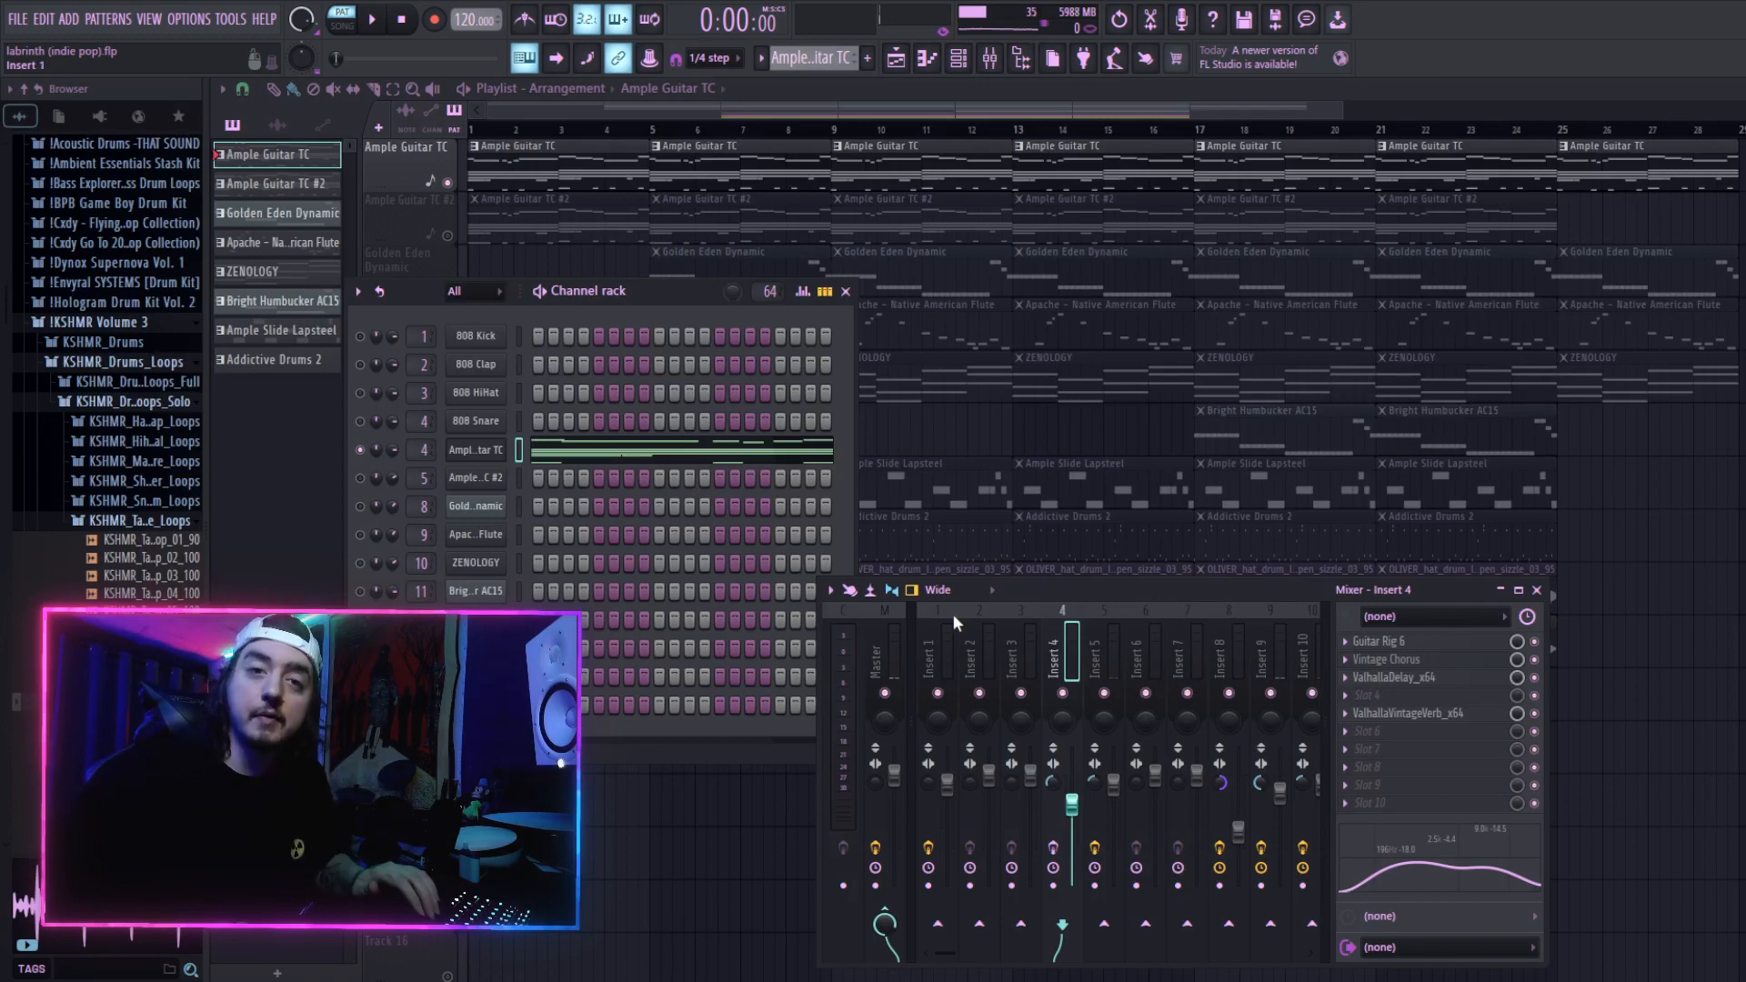
key(space)
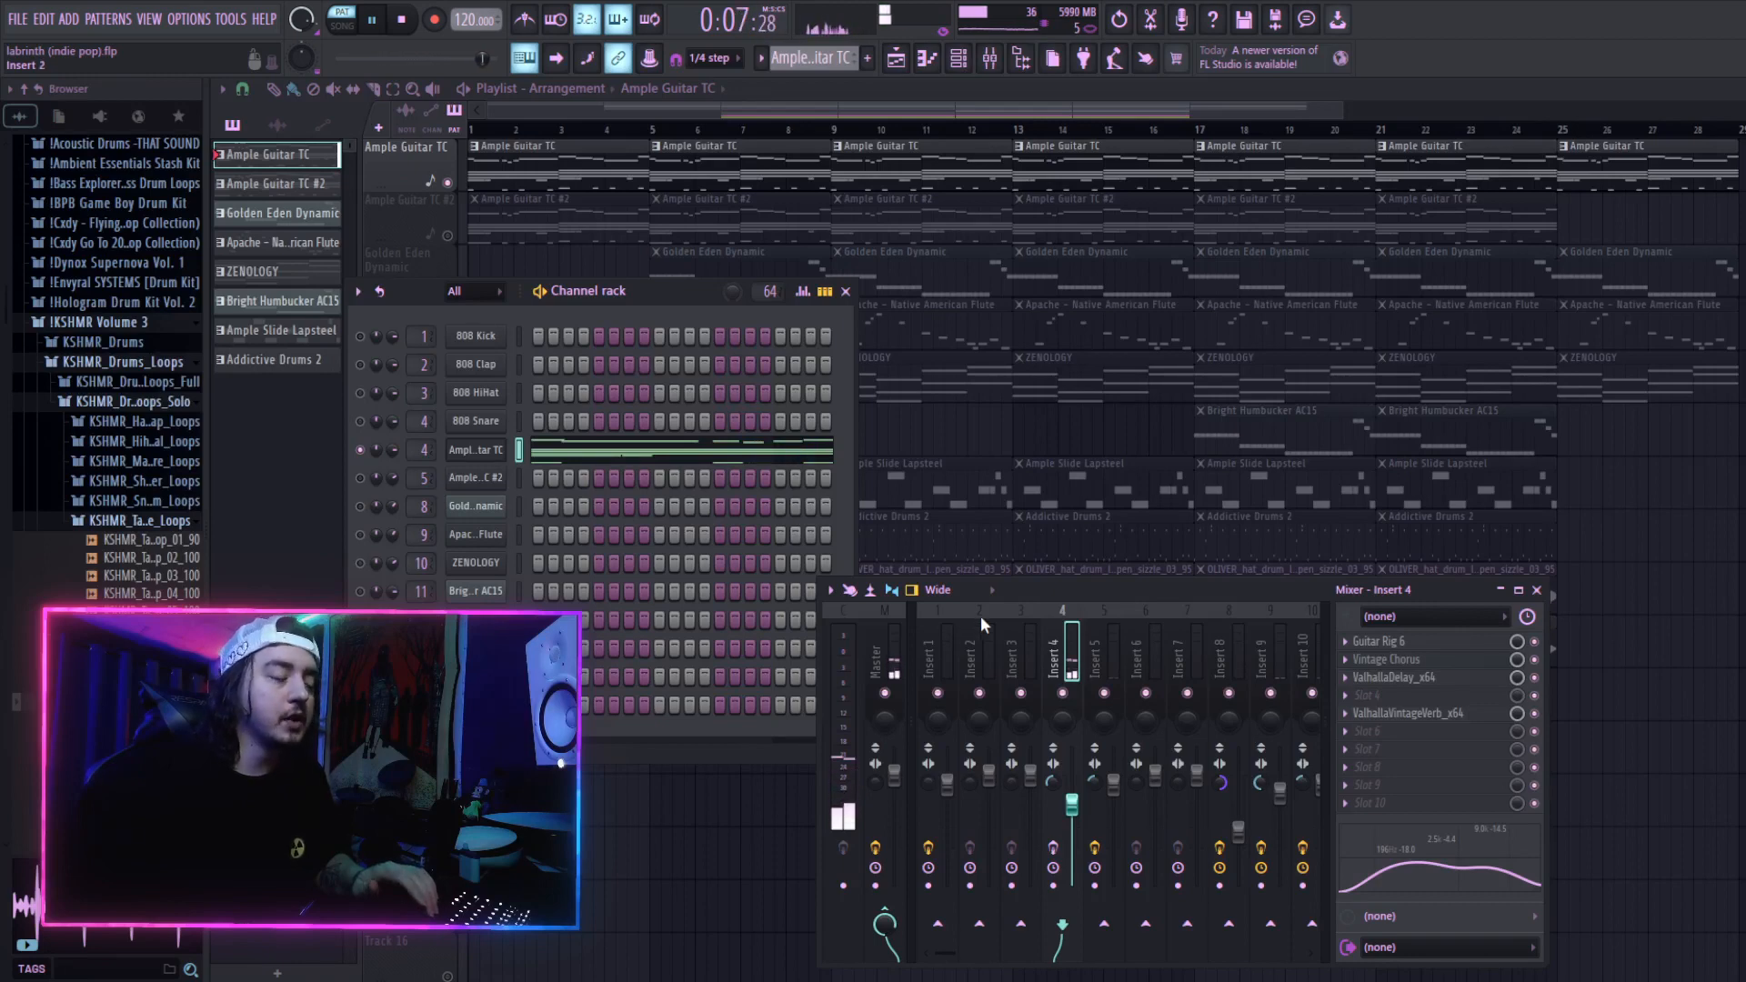
key(space)
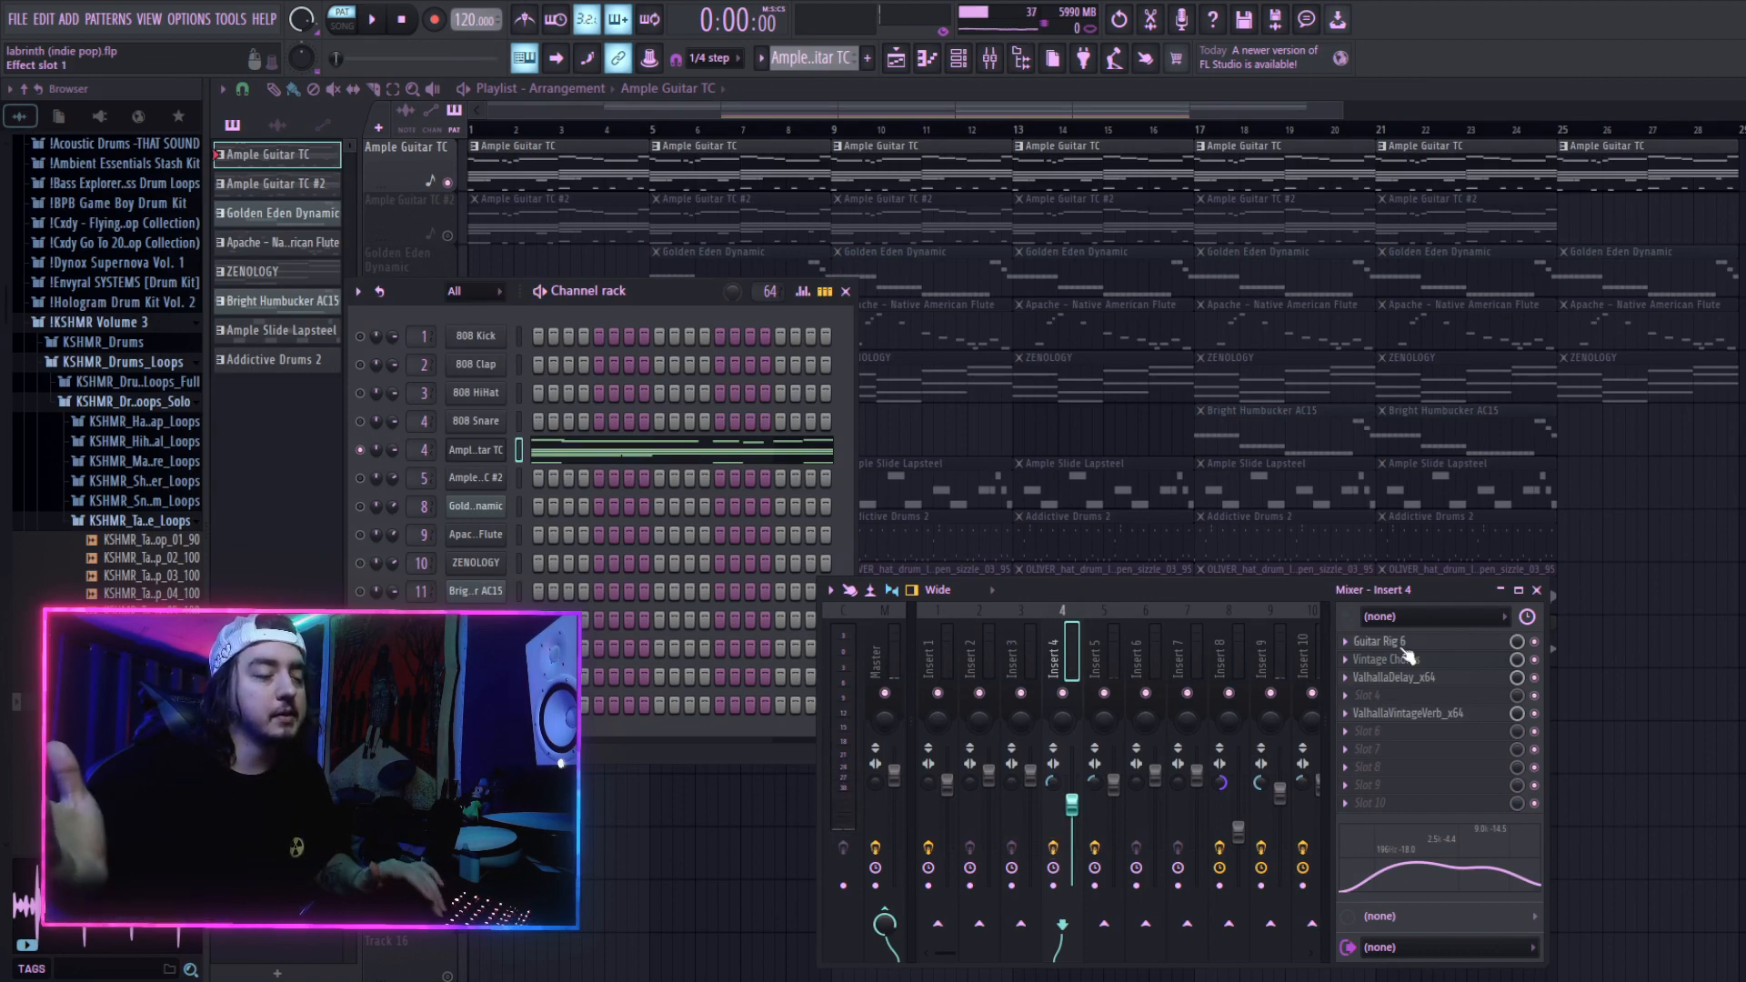
key(space)
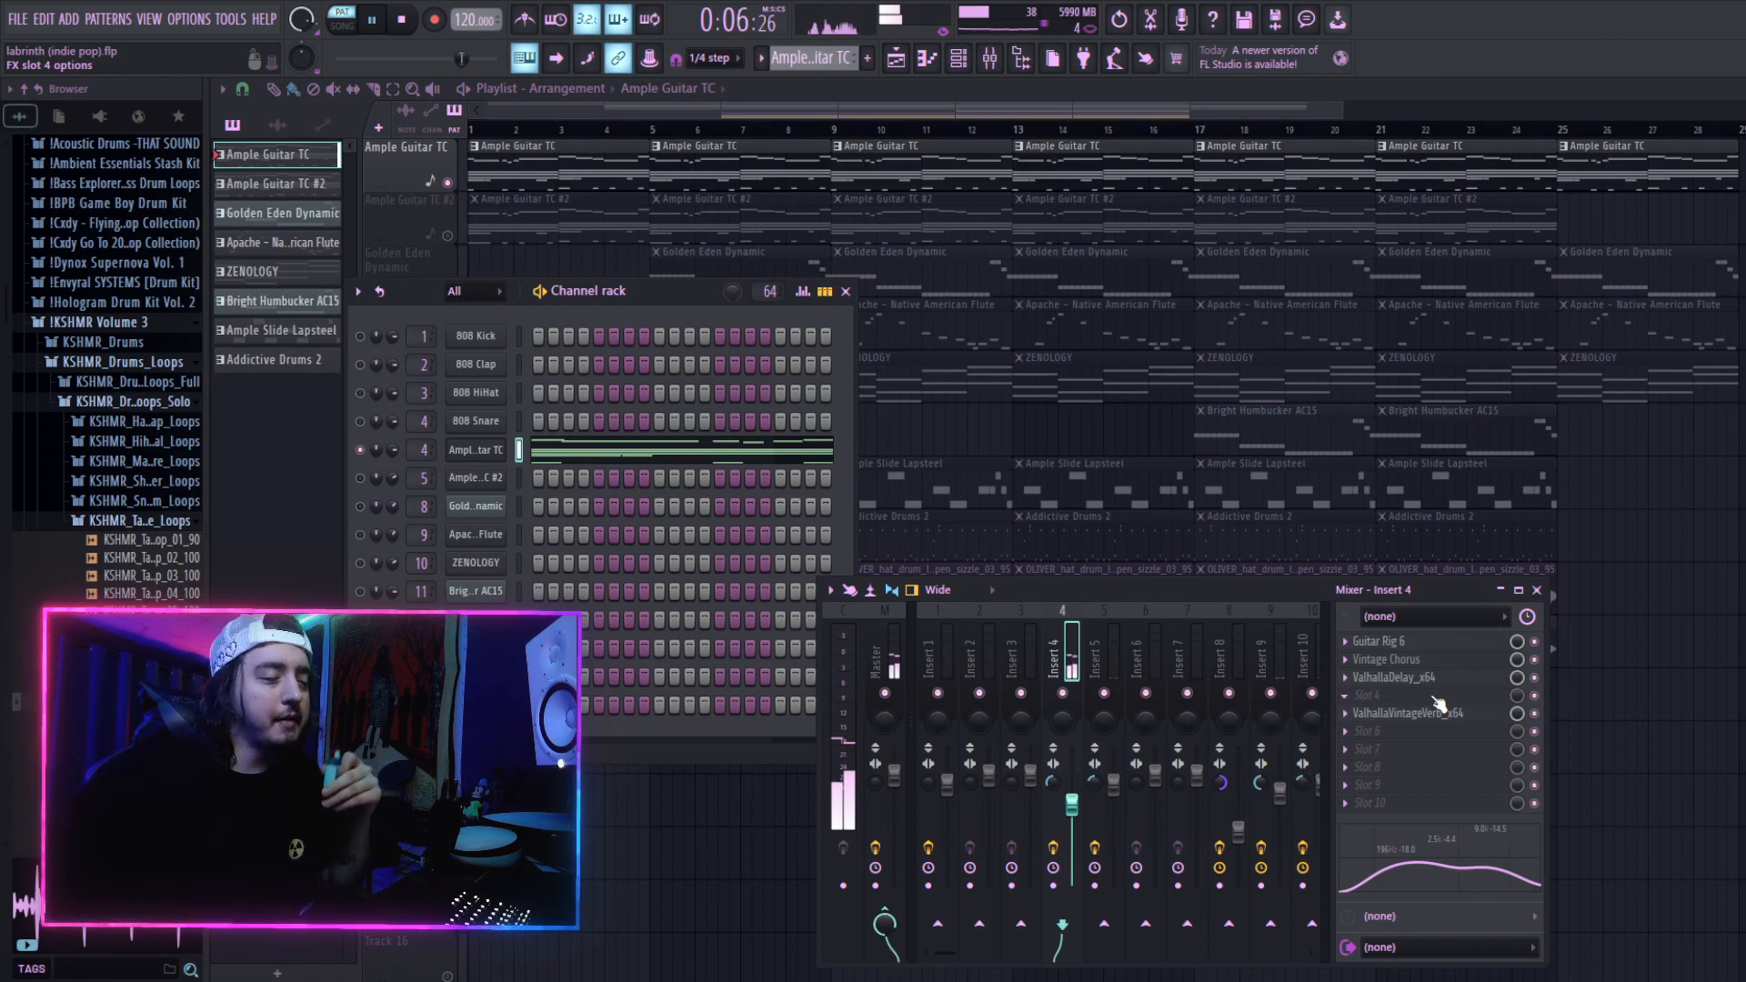
key(space)
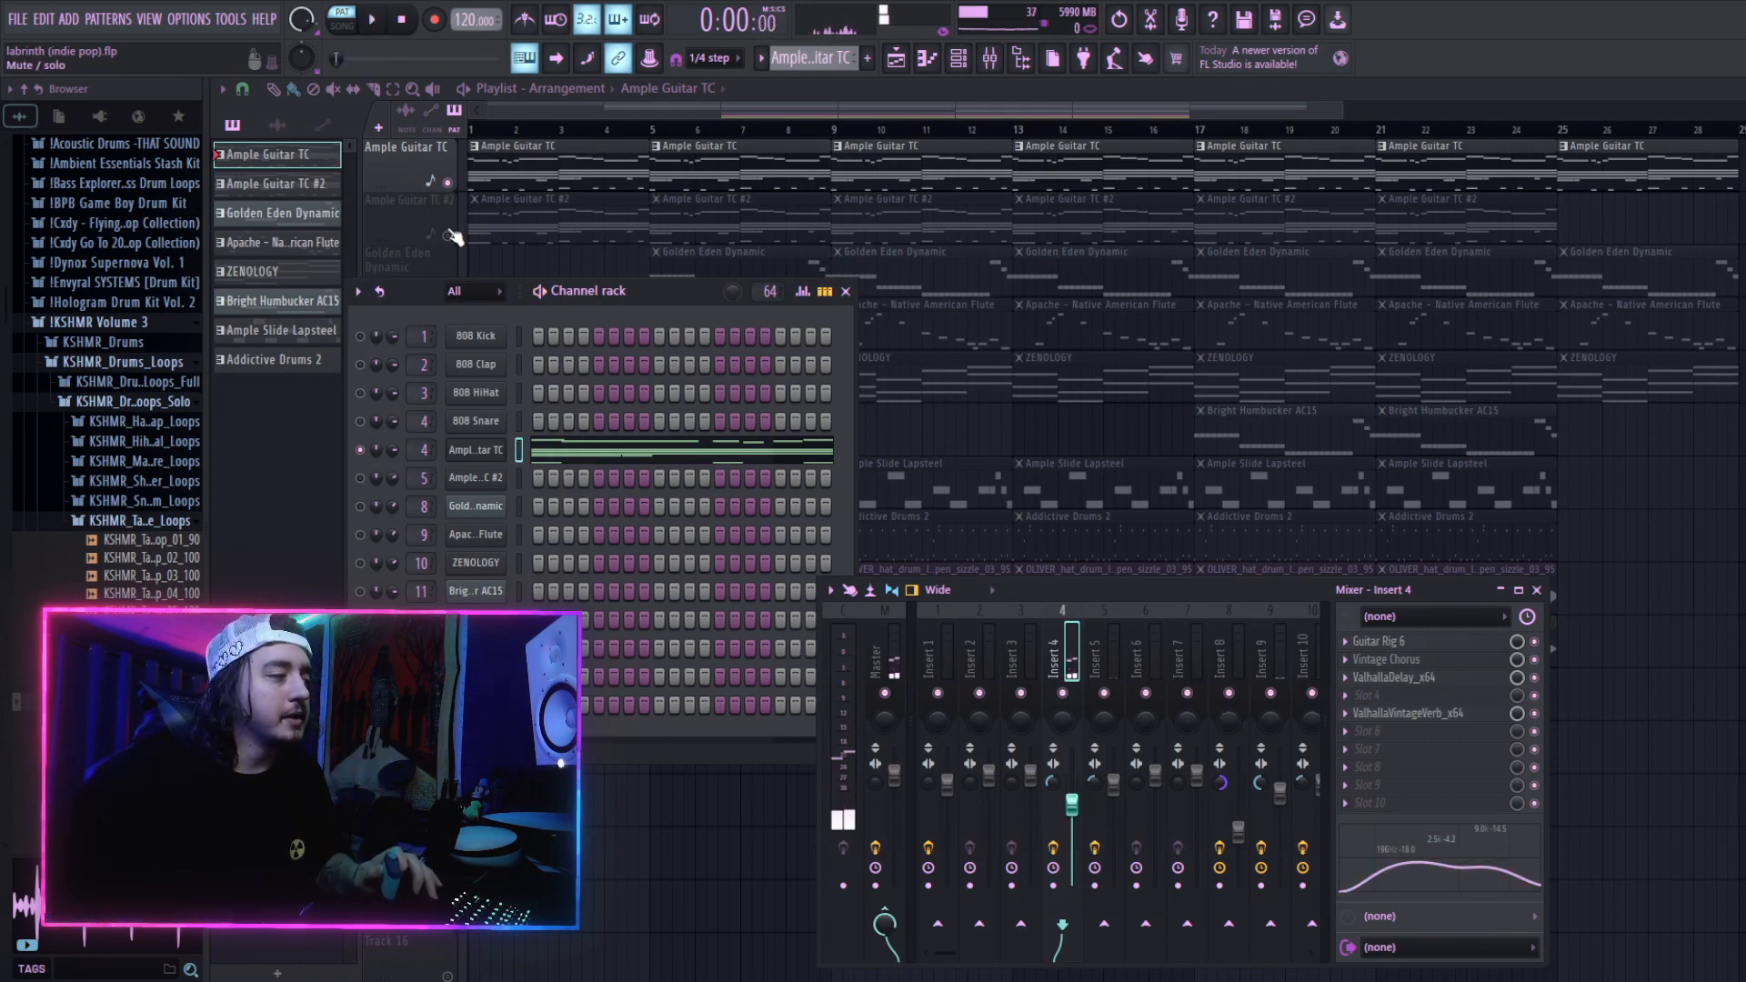
Step: Solo the Ample Guitar TC #2 track, show its Insert 5 effects in the mixer and listen to it
right_click(447, 237)
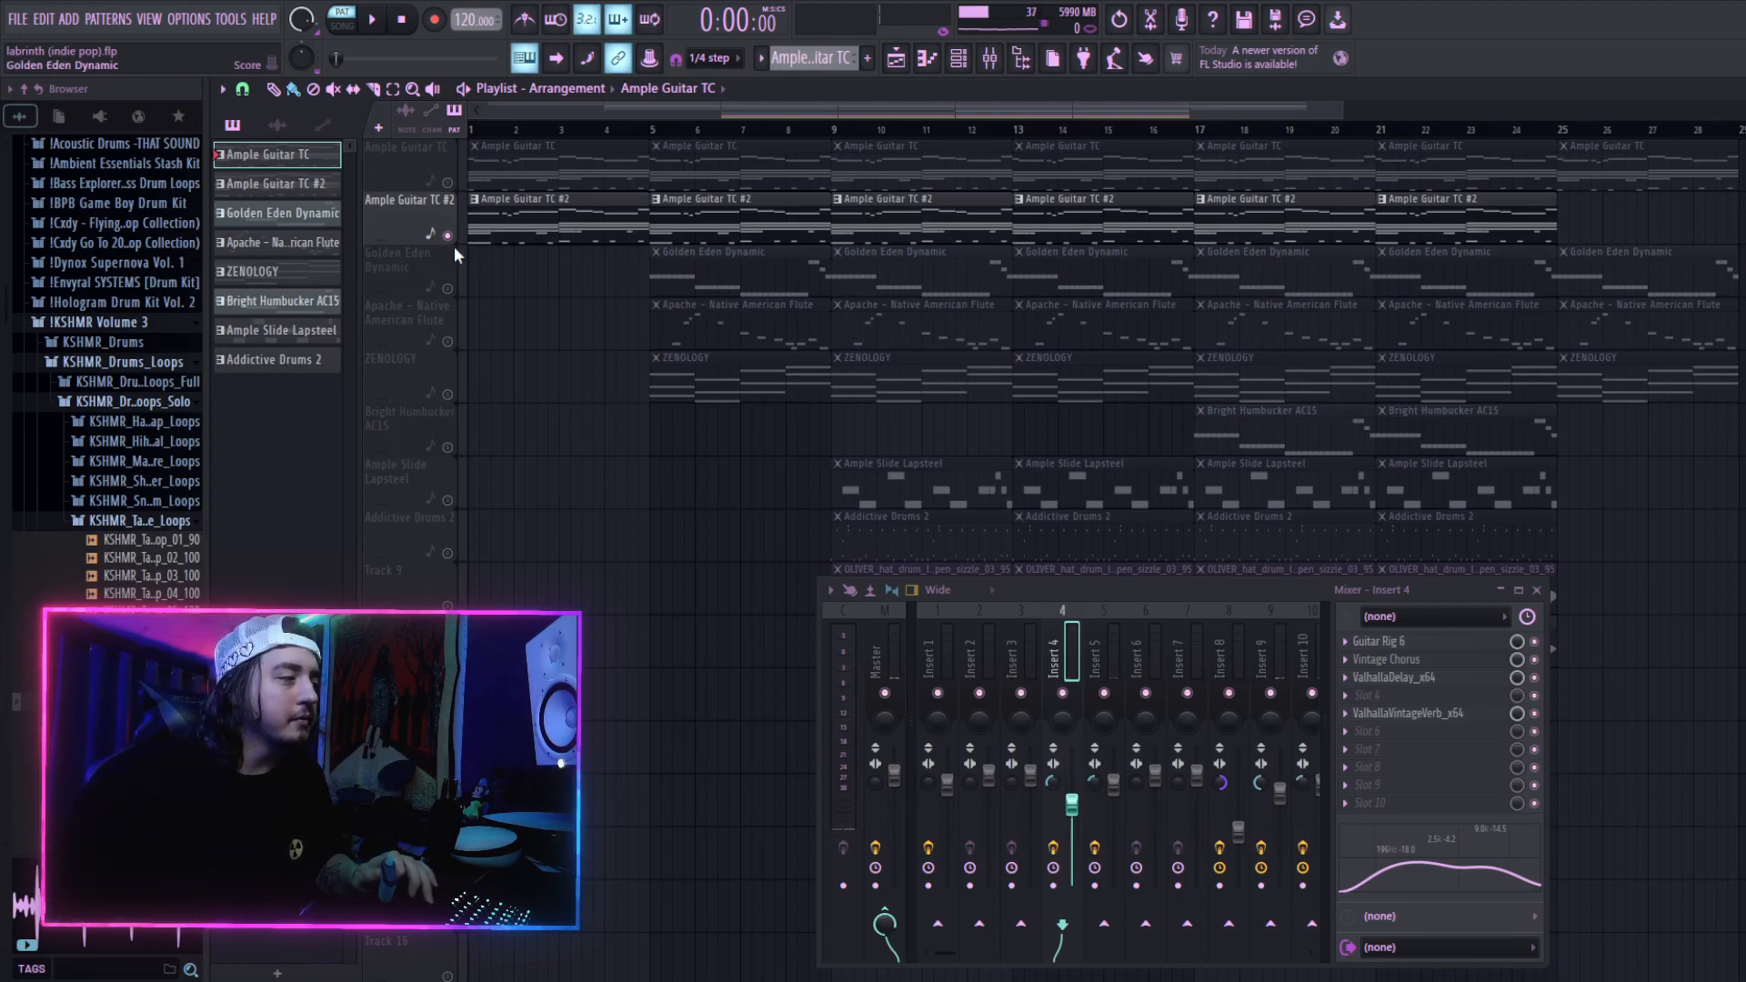
click(1104, 648)
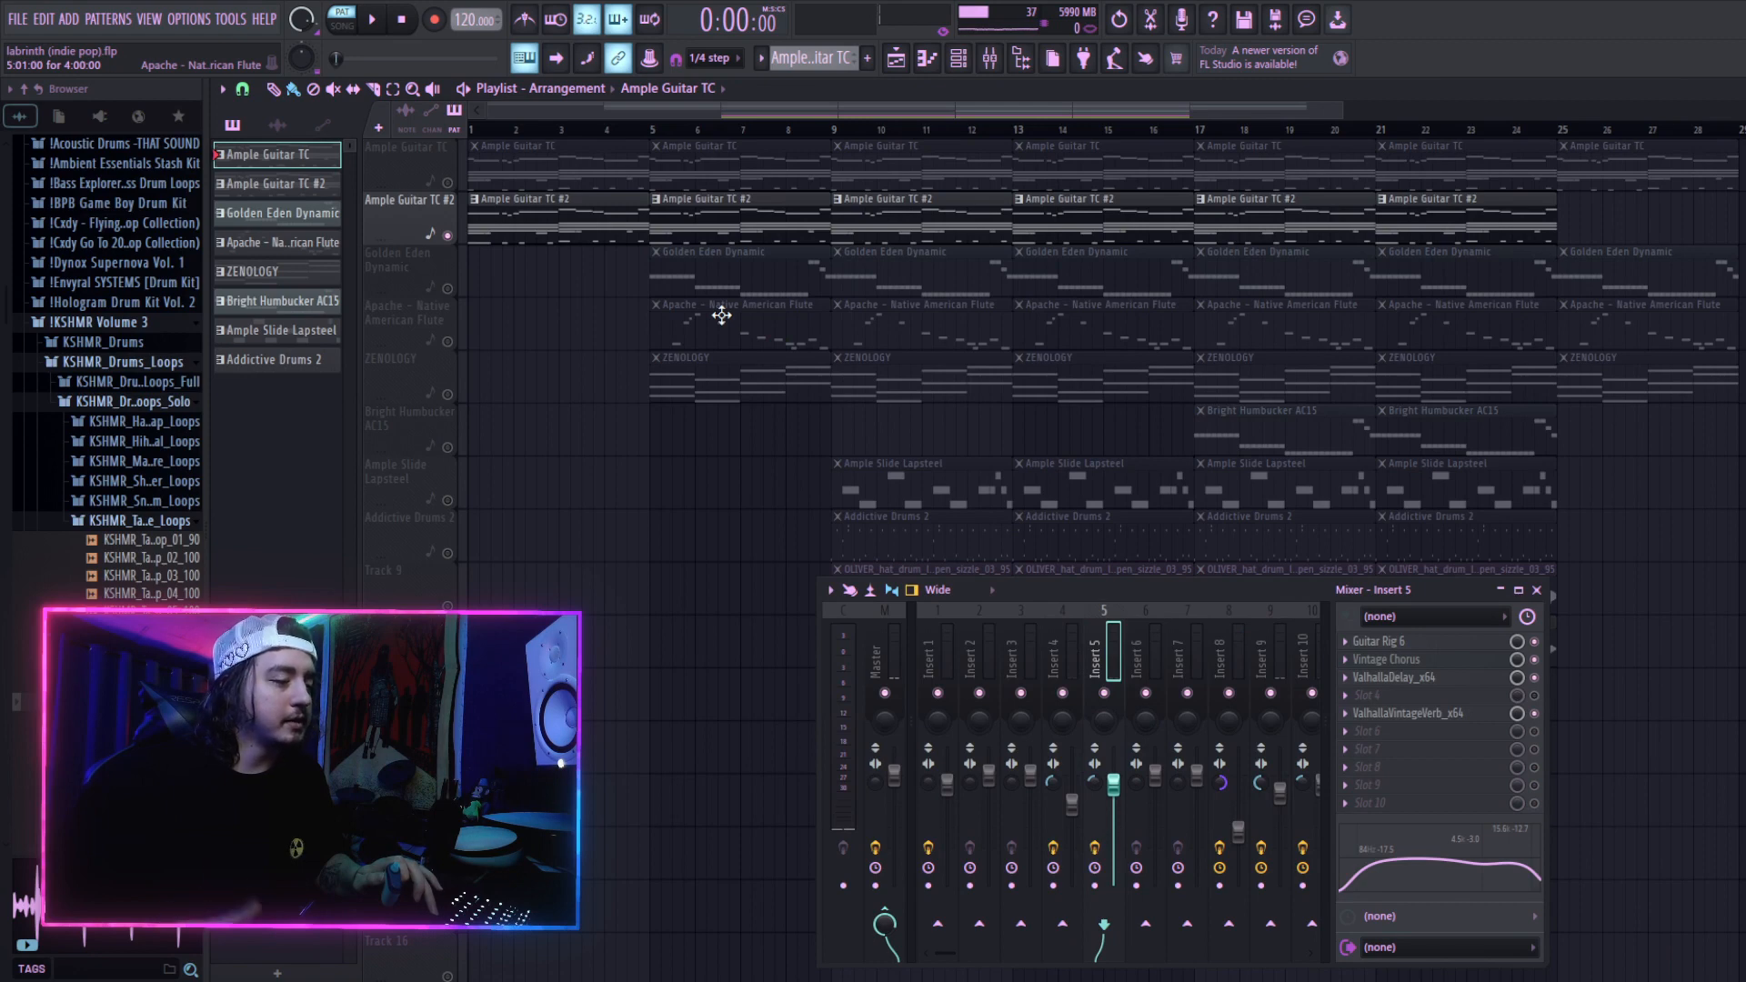
key(space)
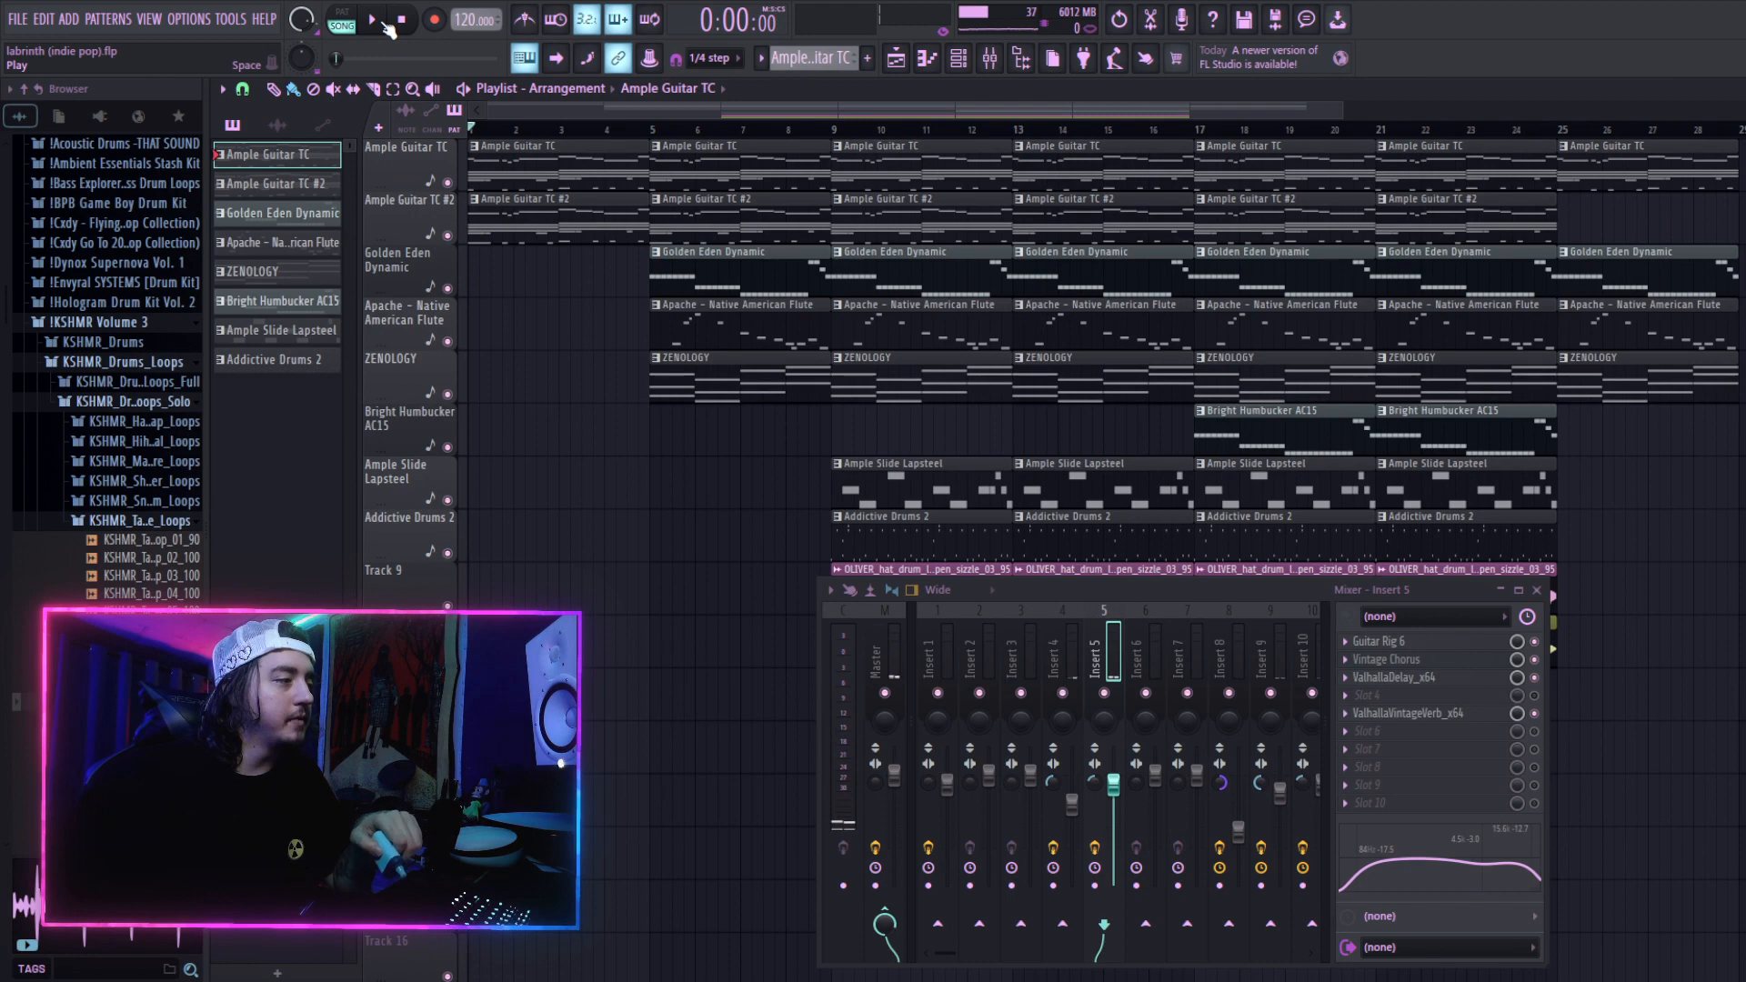
Step: While the song plays with all tracks active, lower the mid-band frequency and nudge the low band of Insert 5's equalizer
click(384, 24)
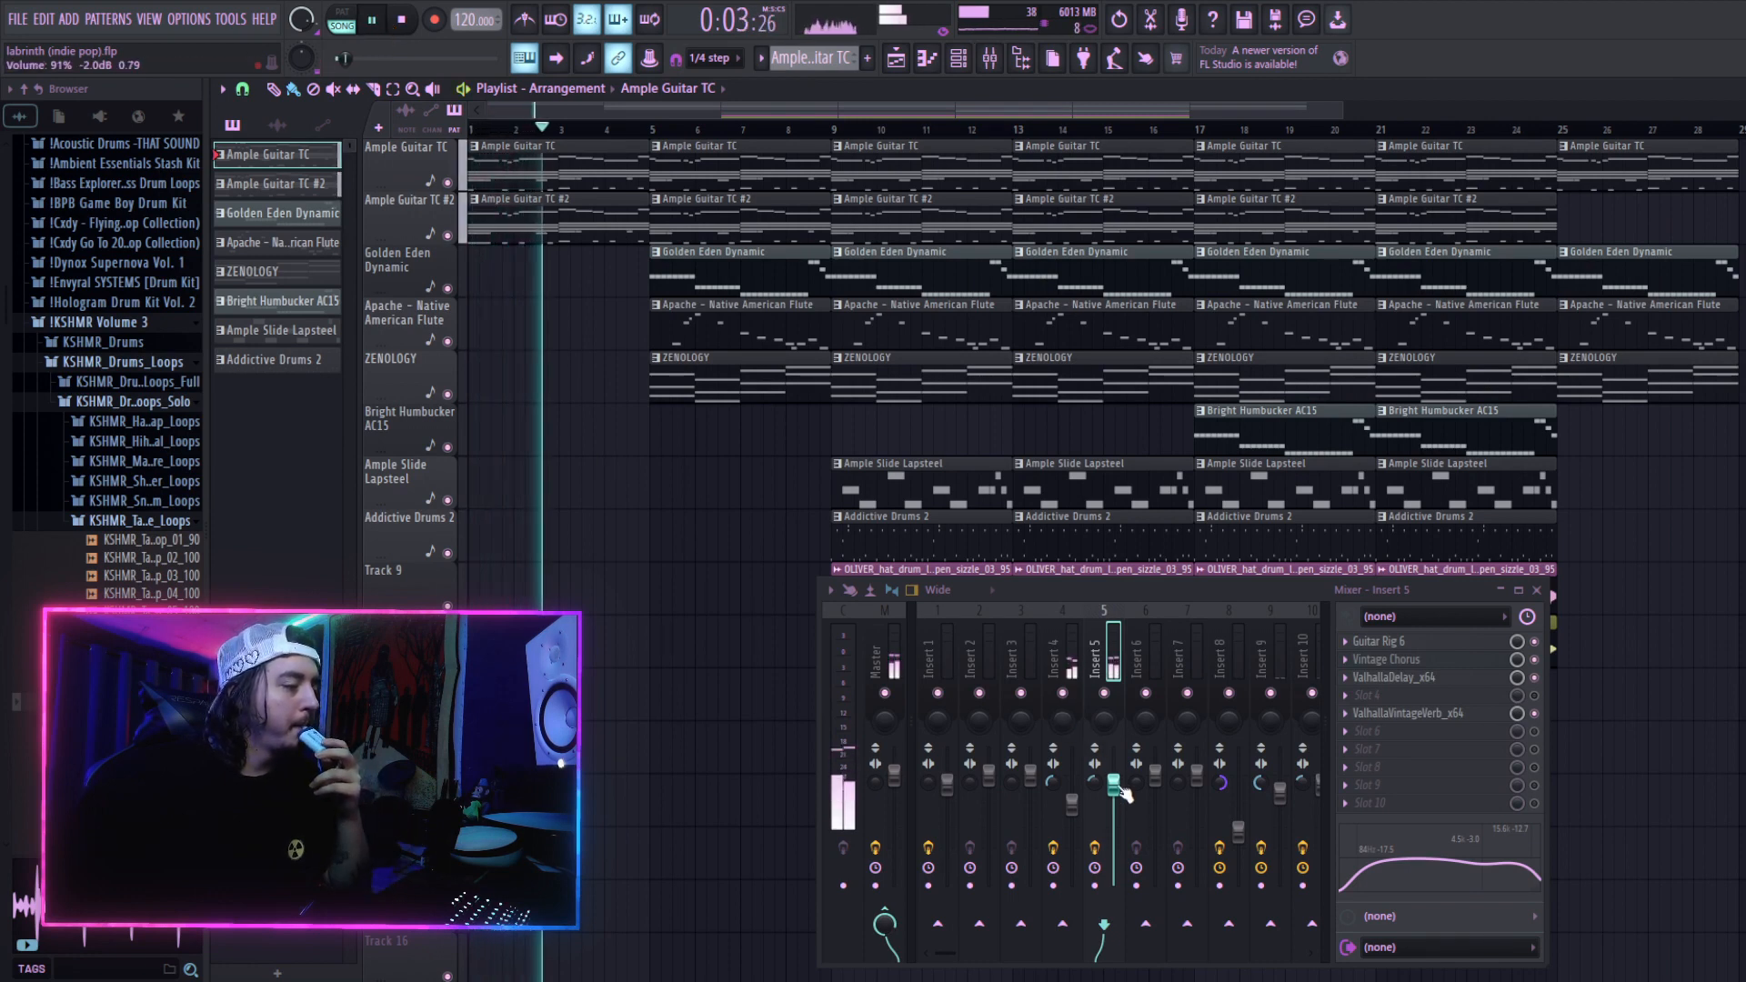
drag(1483, 863, 1475, 864)
drag(1358, 889, 1360, 889)
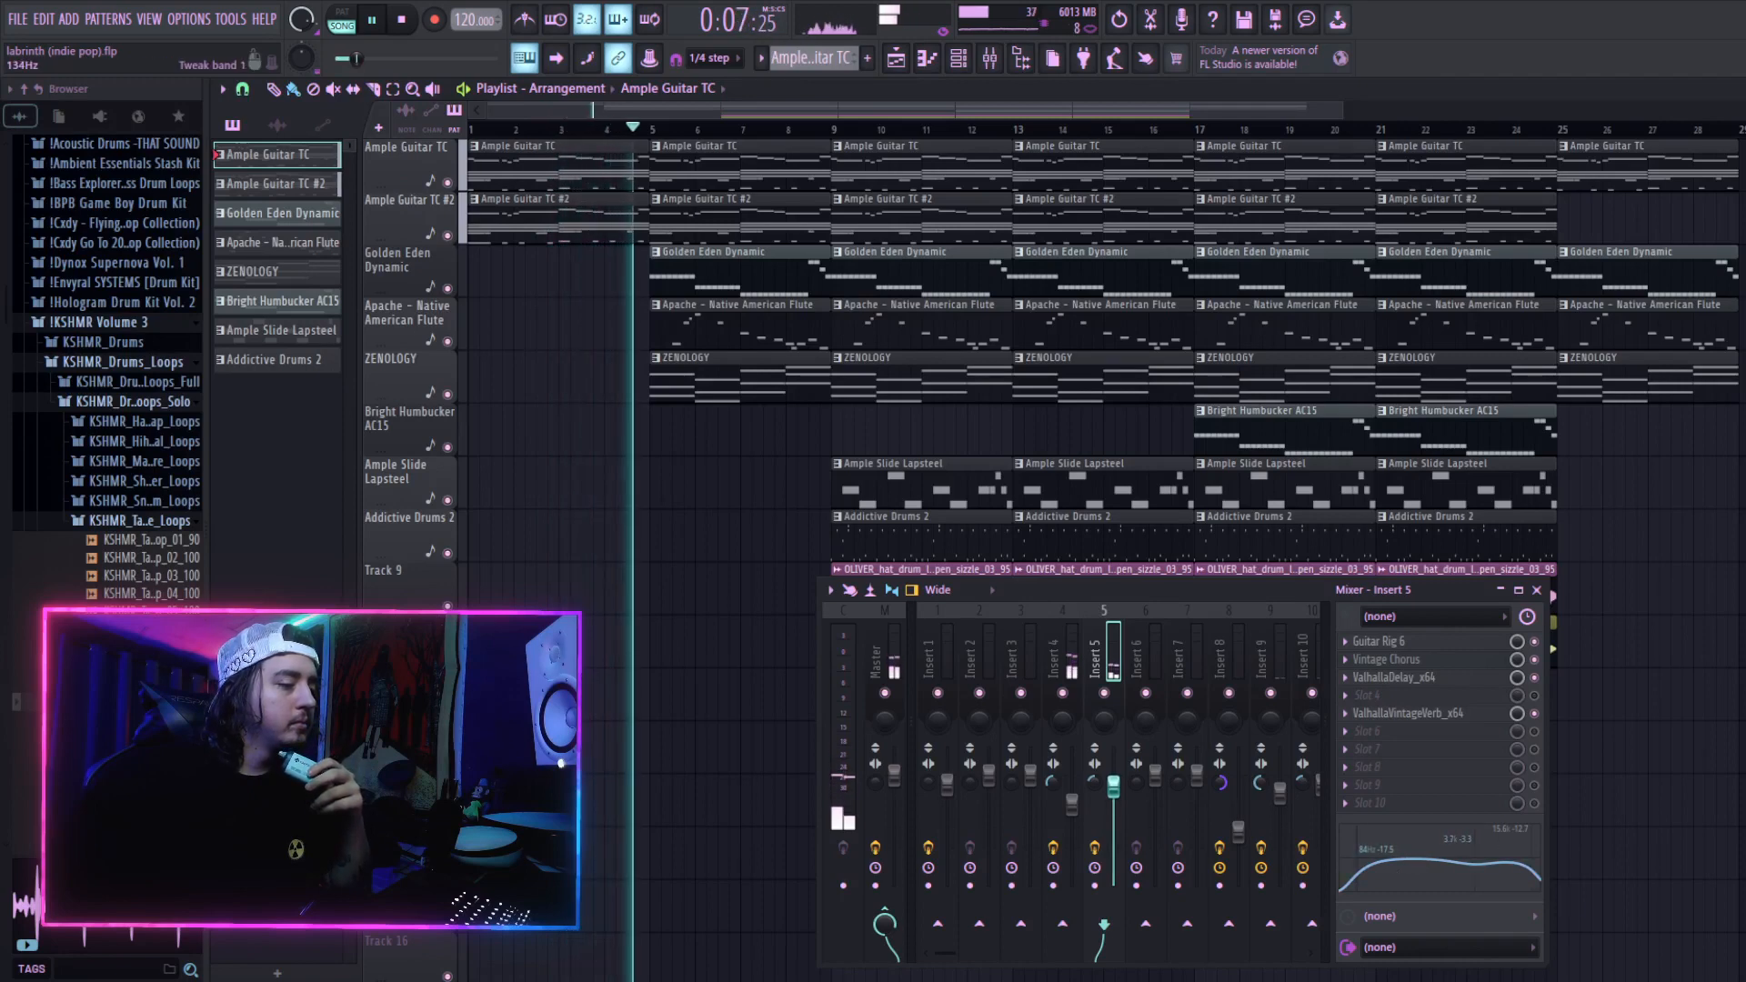
key(space)
Step: Review the FLEX bass instrument of the Golden Eden Dynamic channel and its Insert 8 mixer effects
right_click(447, 288)
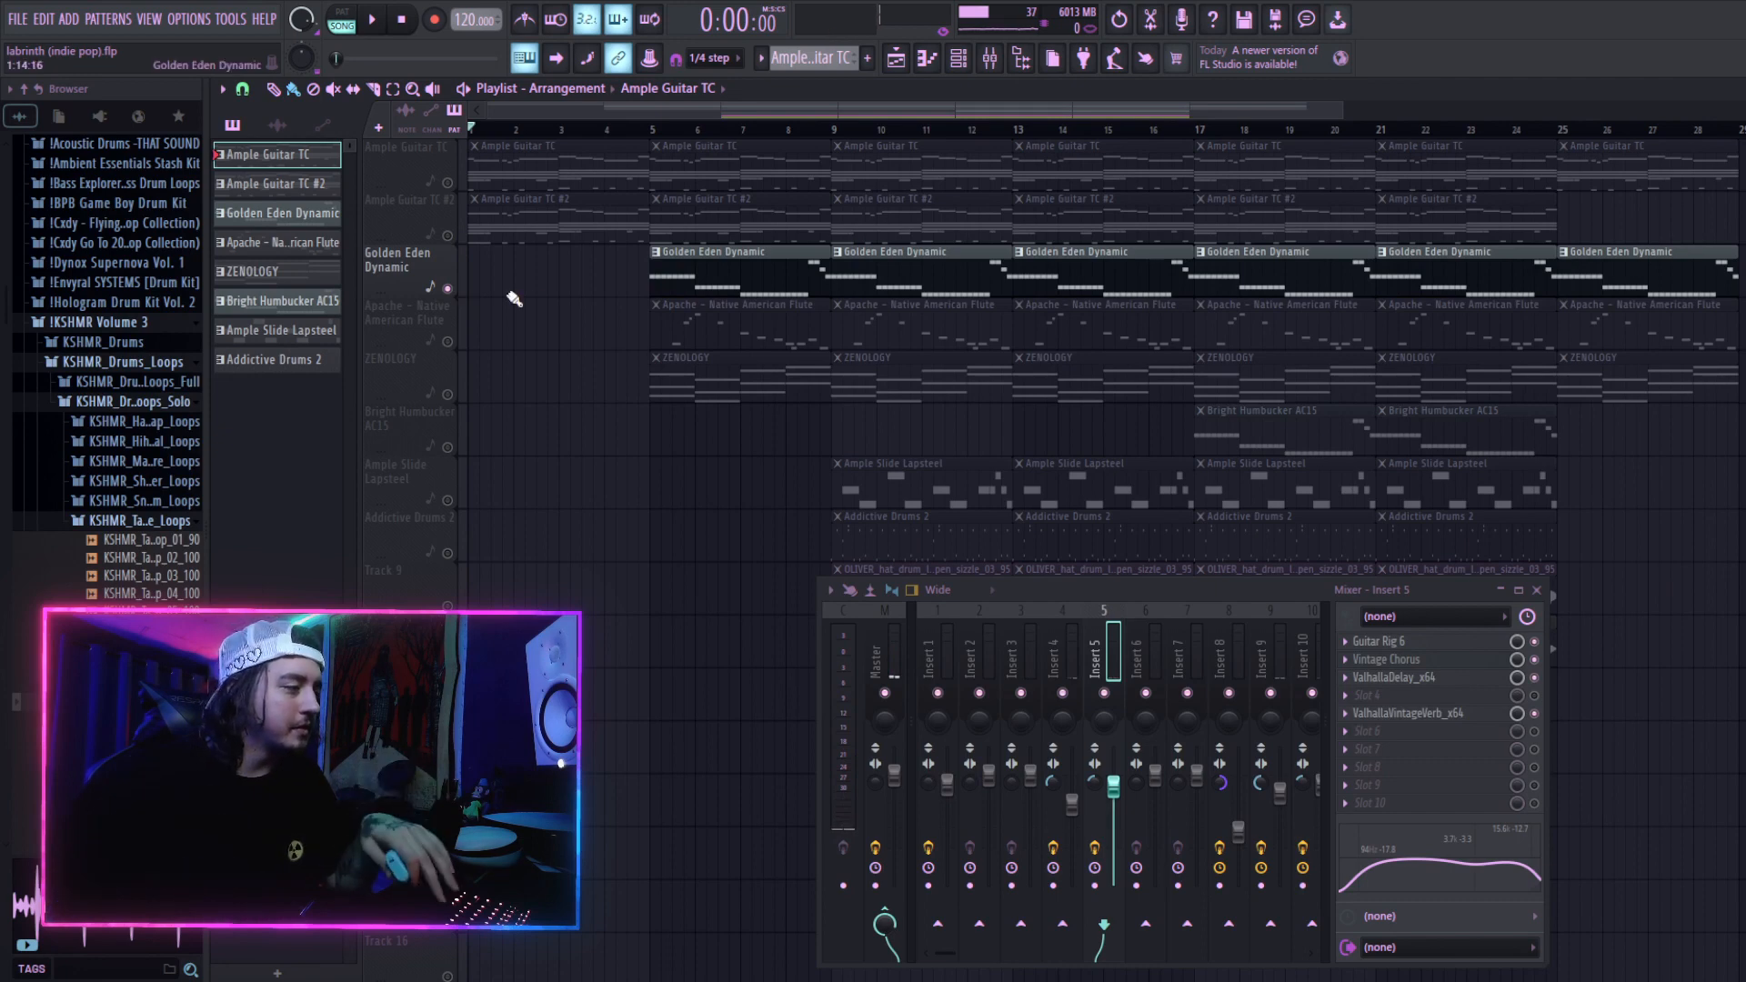
right_click(448, 289)
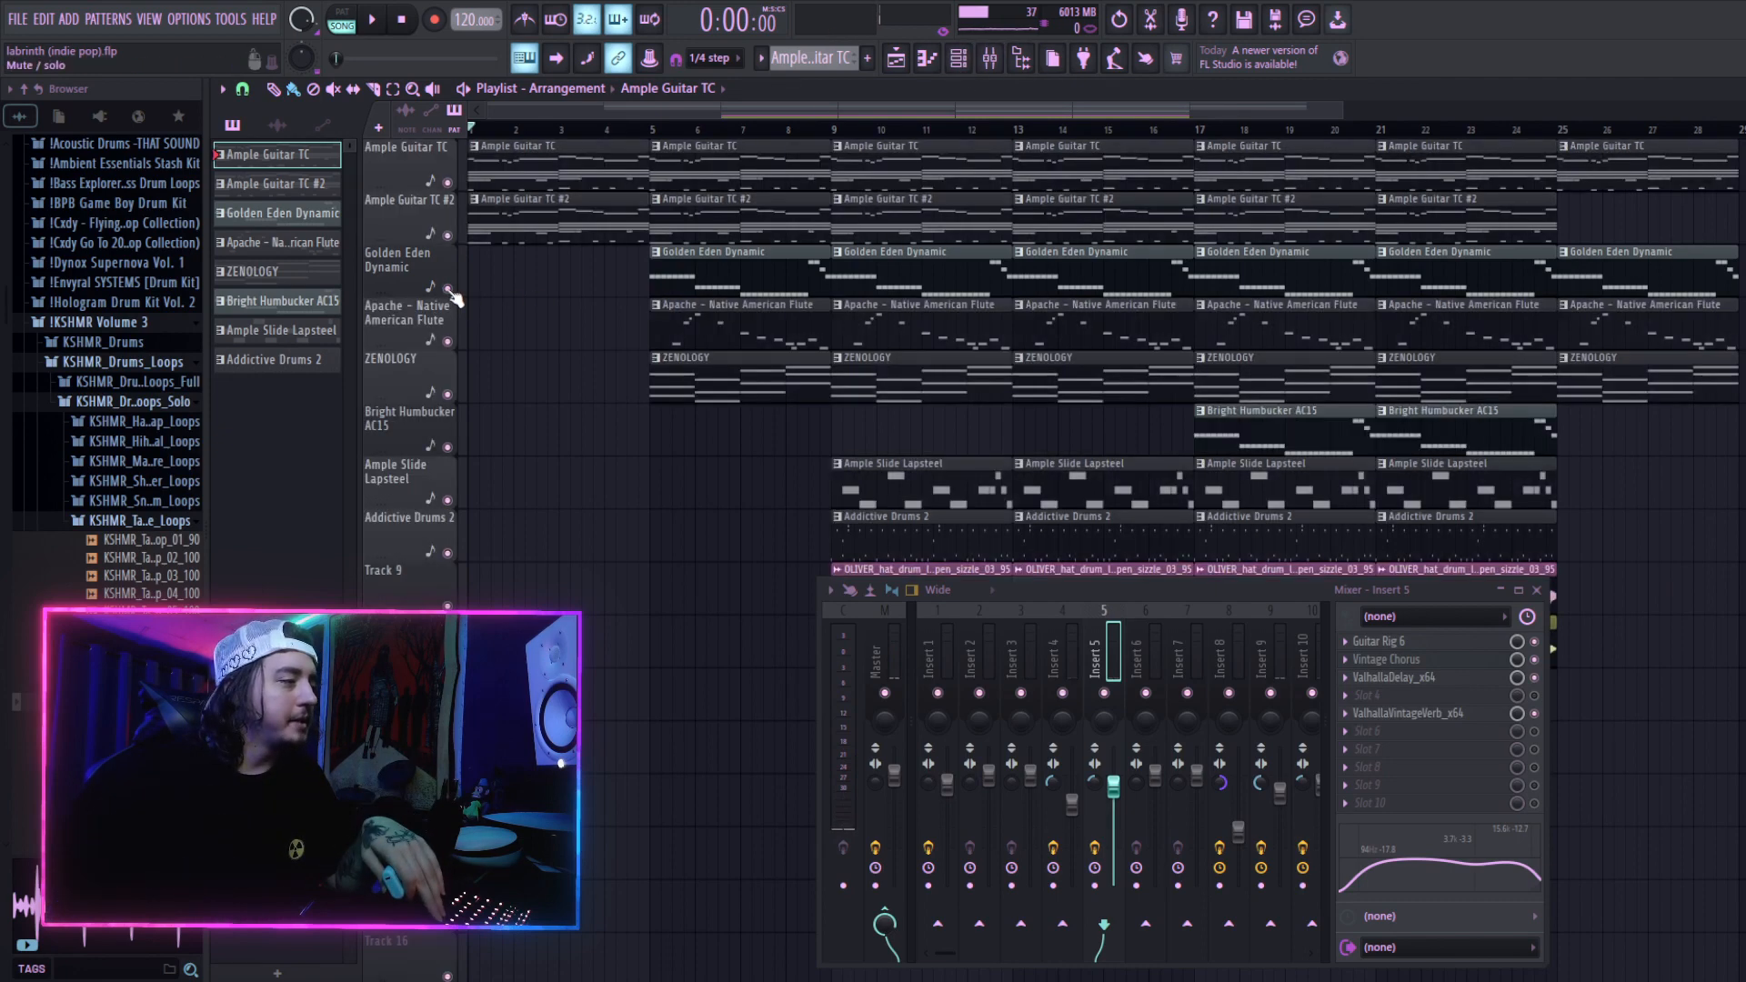
click(957, 59)
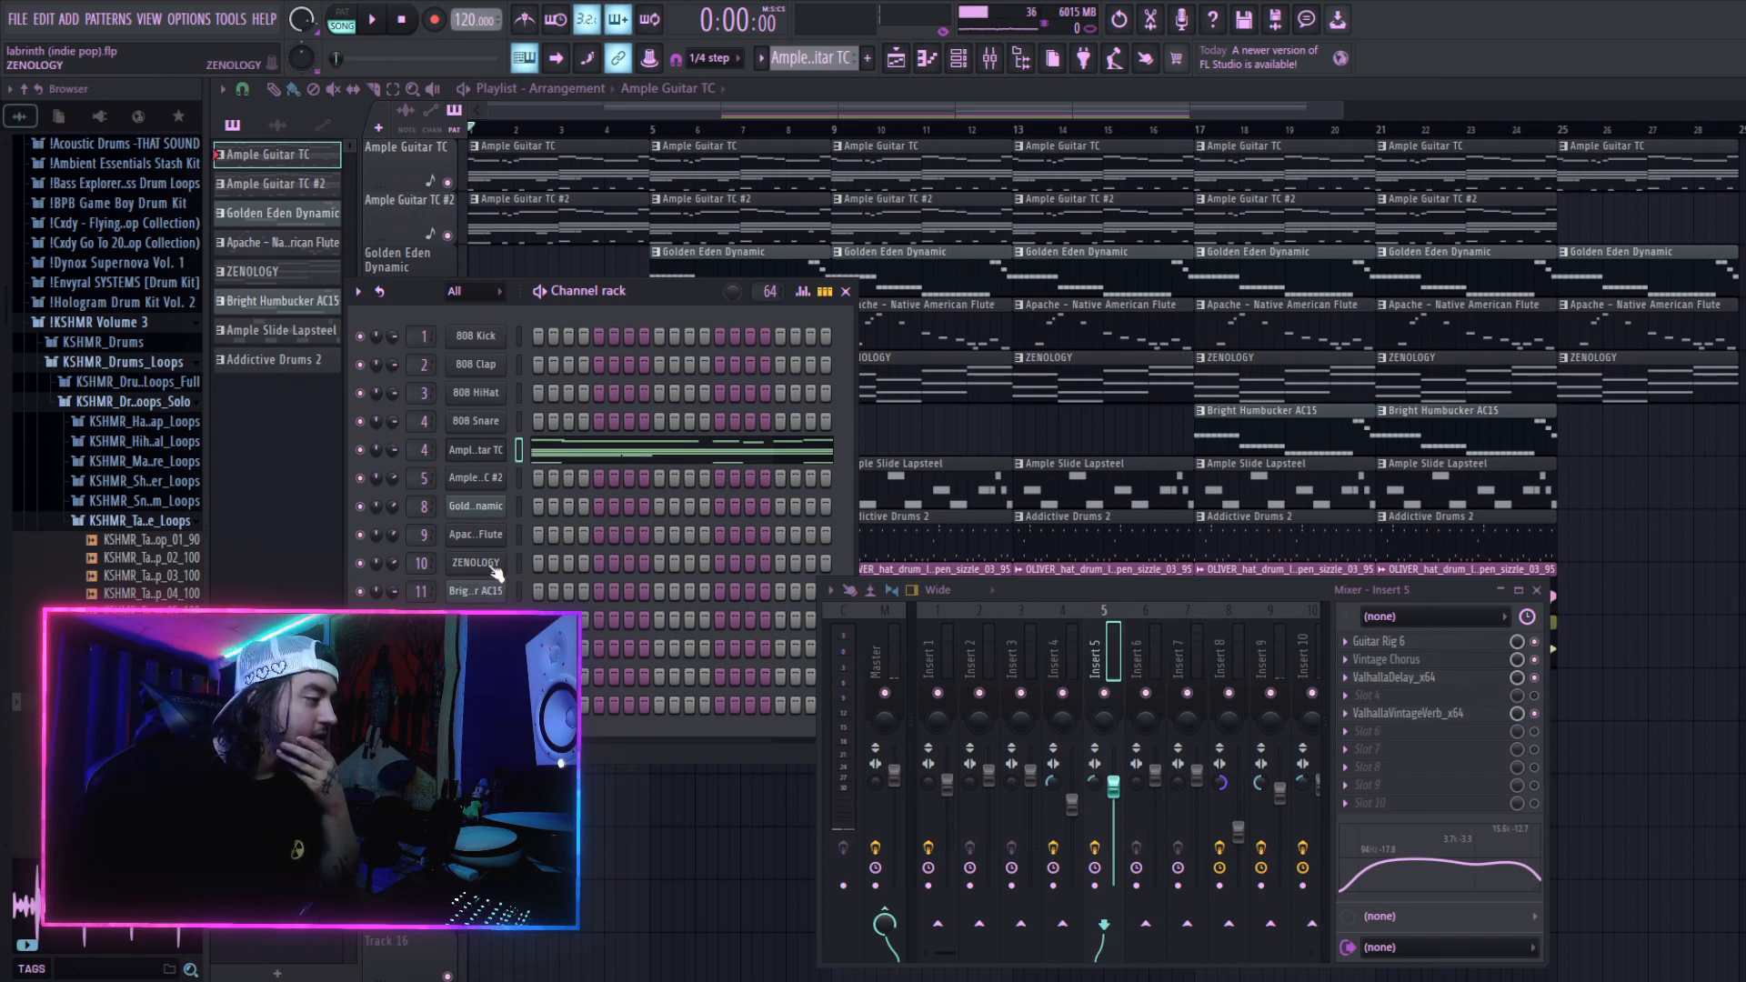
click(473, 508)
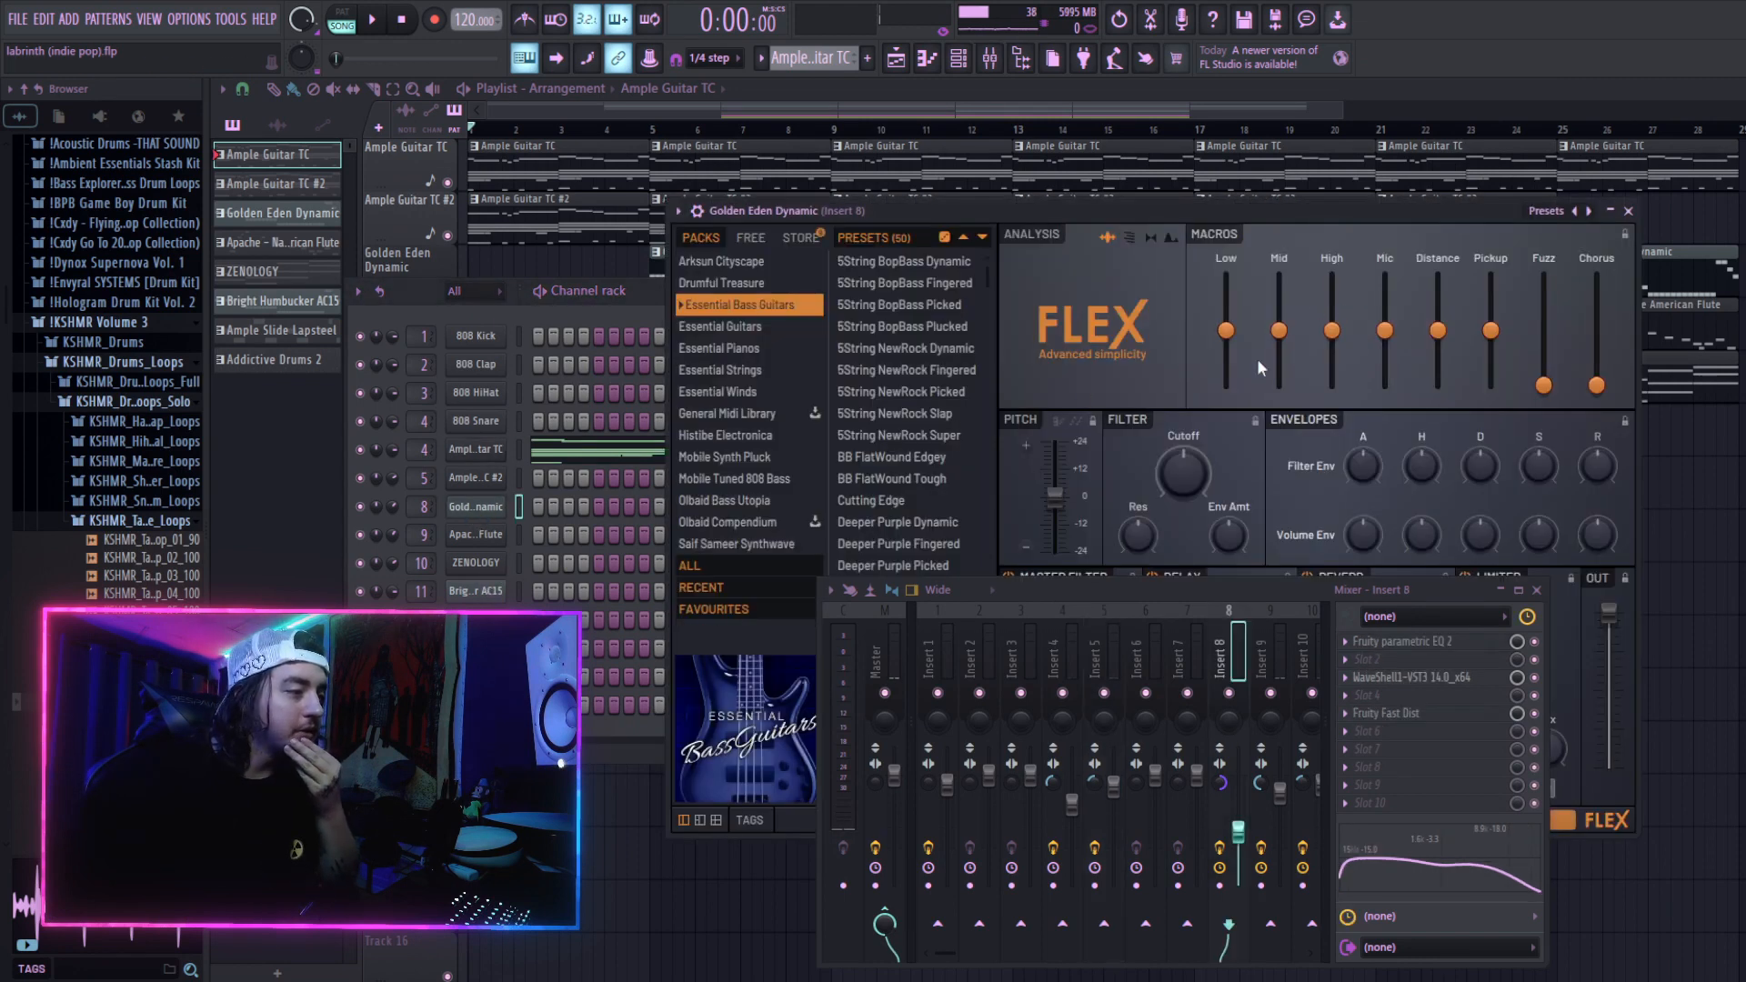
drag(1274, 608, 1648, 464)
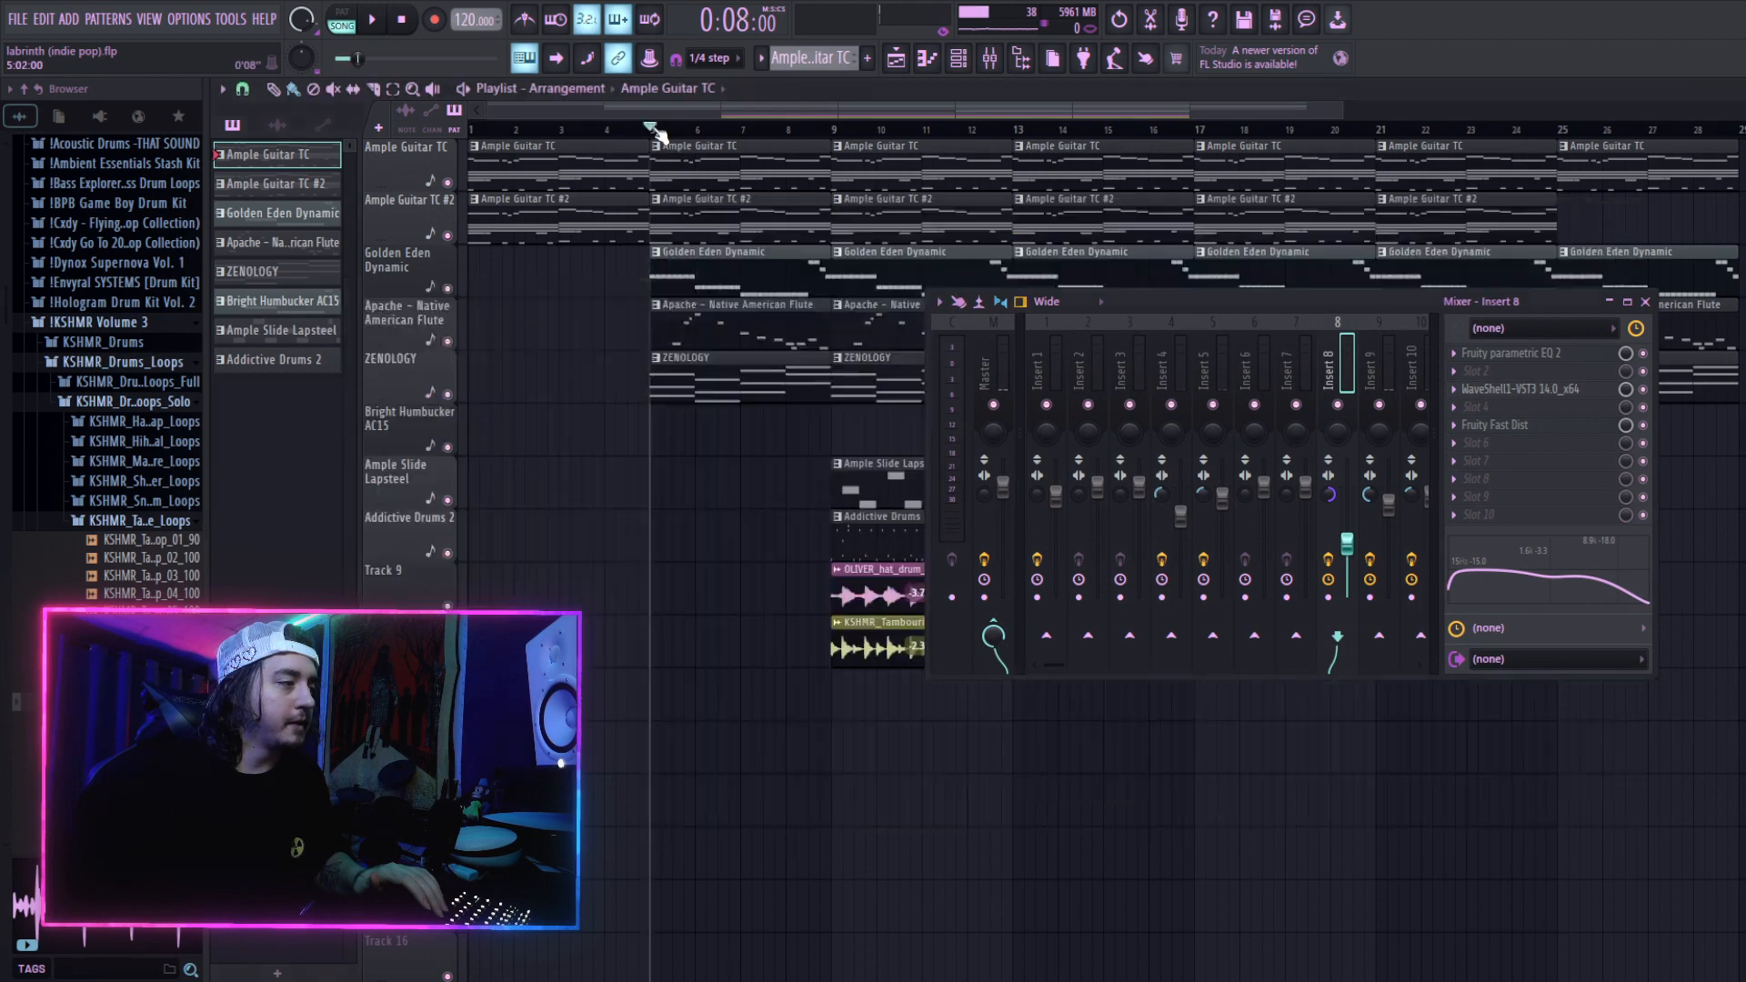
Step: Examine the repeated bass notes of the Golden Eden Dynamic pattern in the piano roll, with the mixer moved clear
double_click(710, 252)
scroll(1264, 195, down, 3)
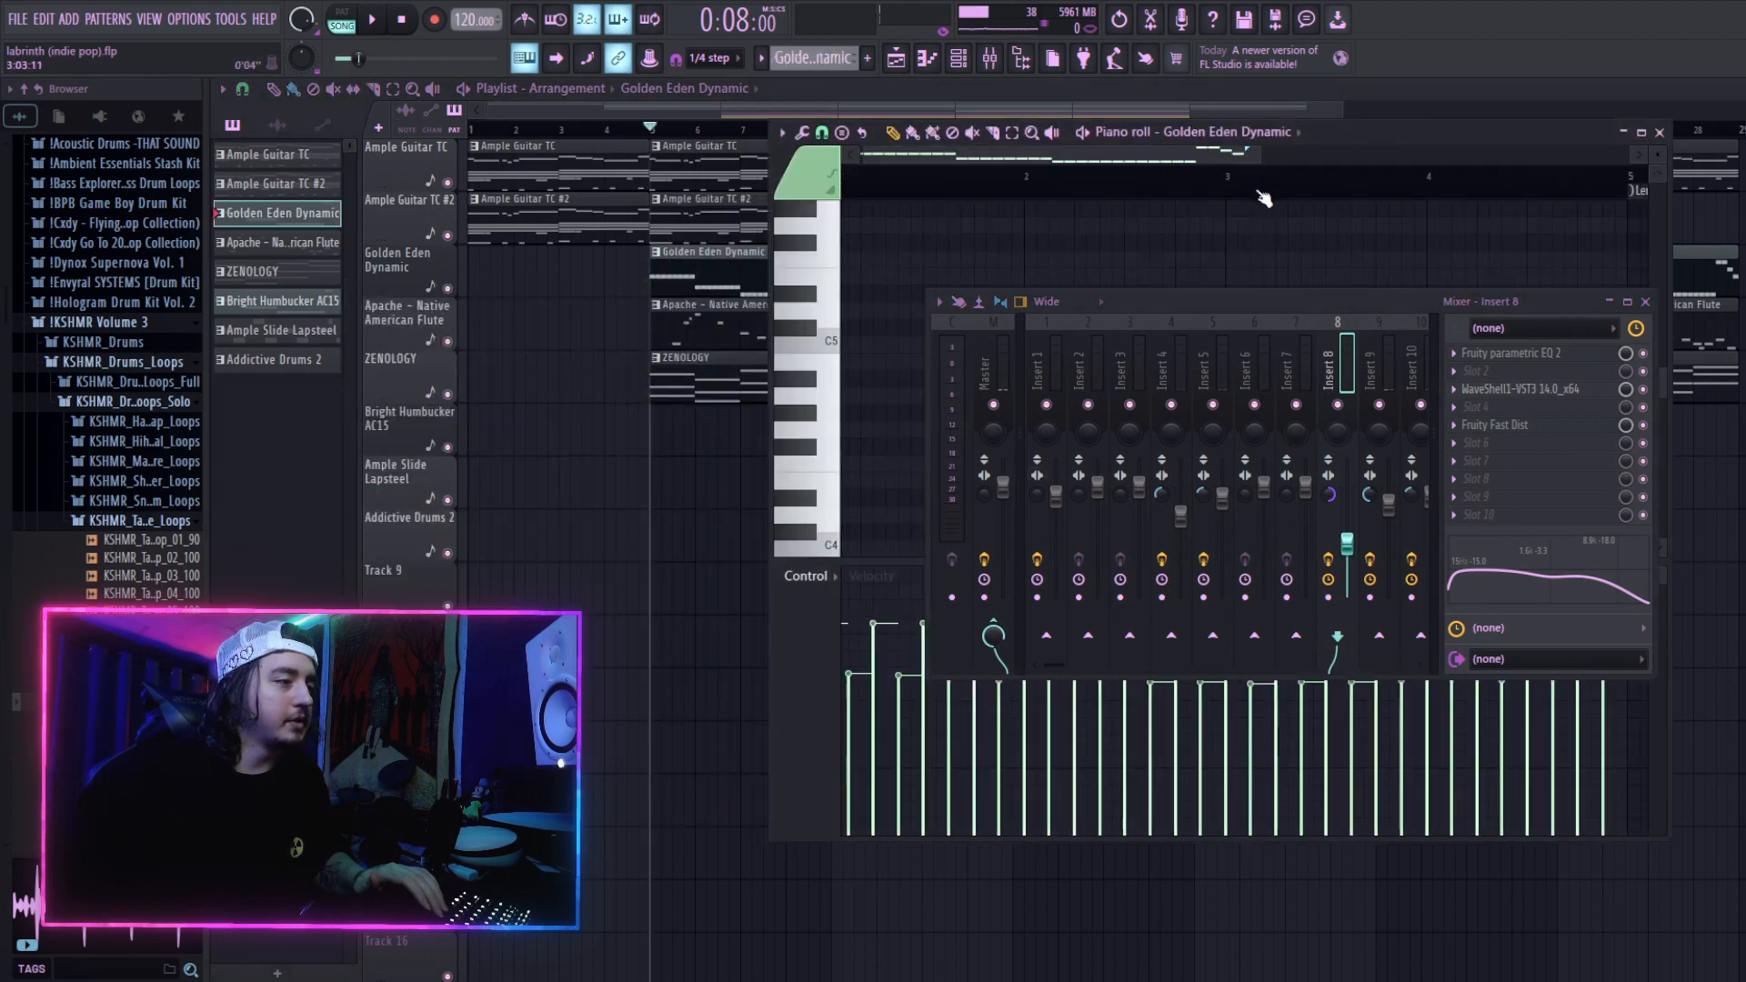
drag(1294, 300, 1280, 725)
scroll(1165, 326, down, 5)
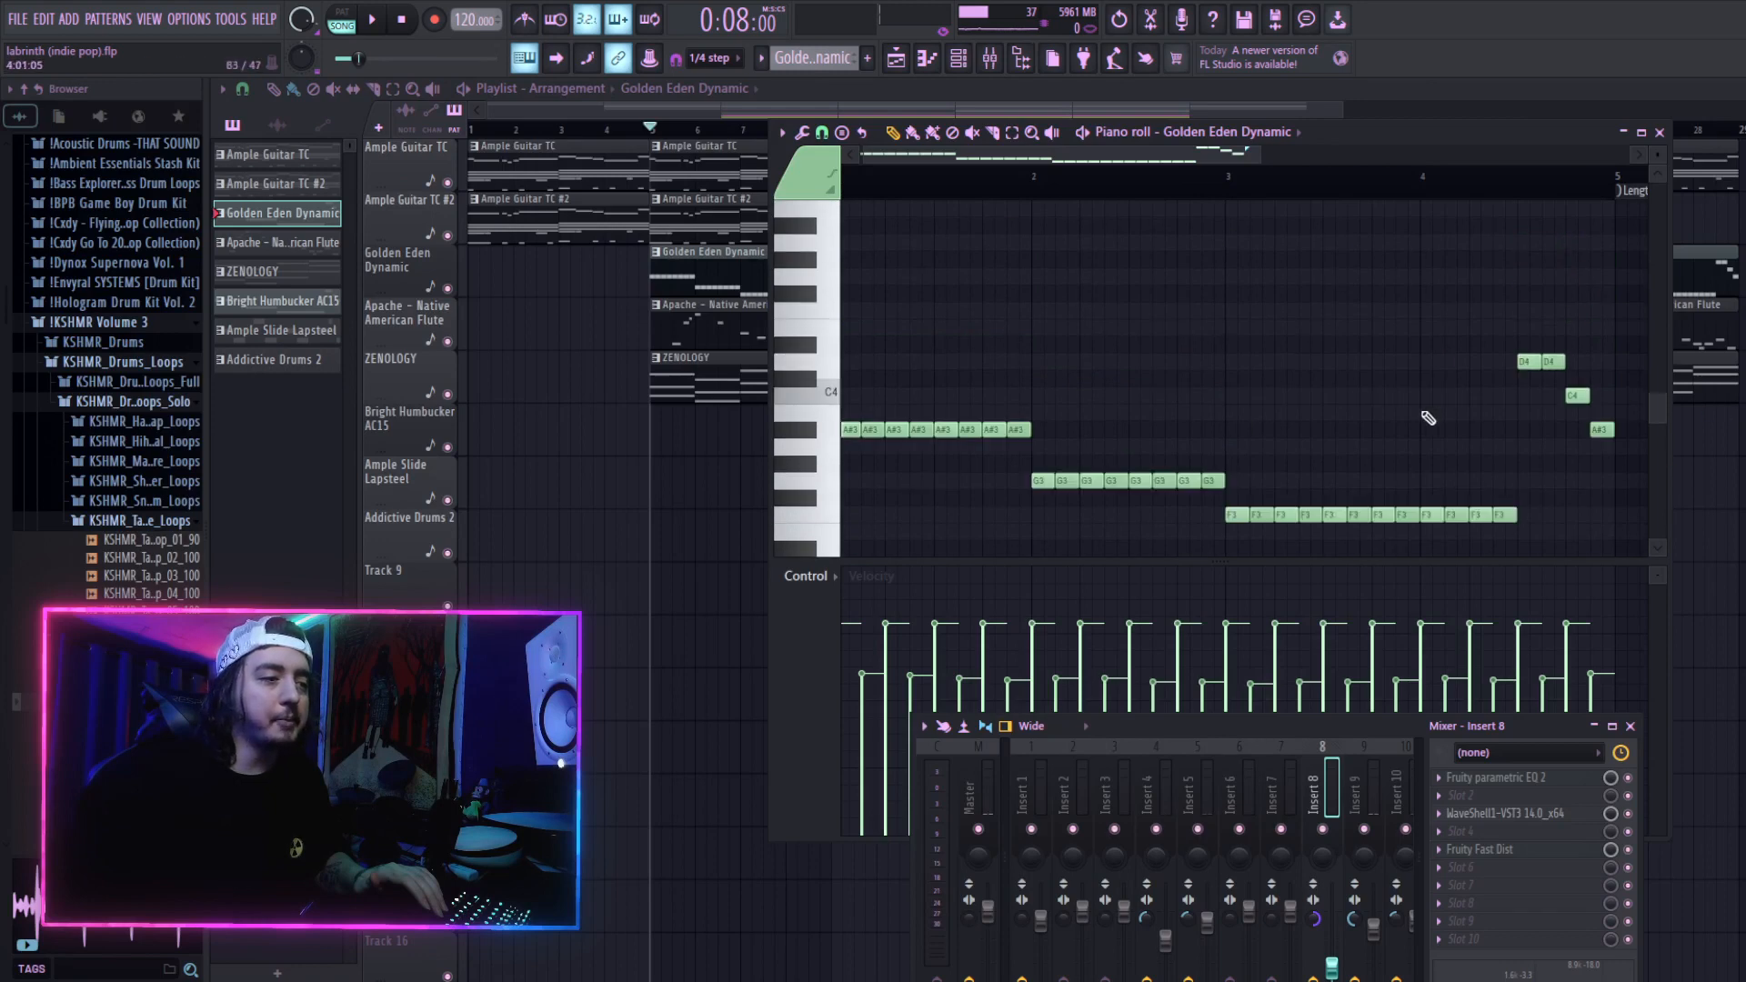
scroll(1046, 394, up, 5)
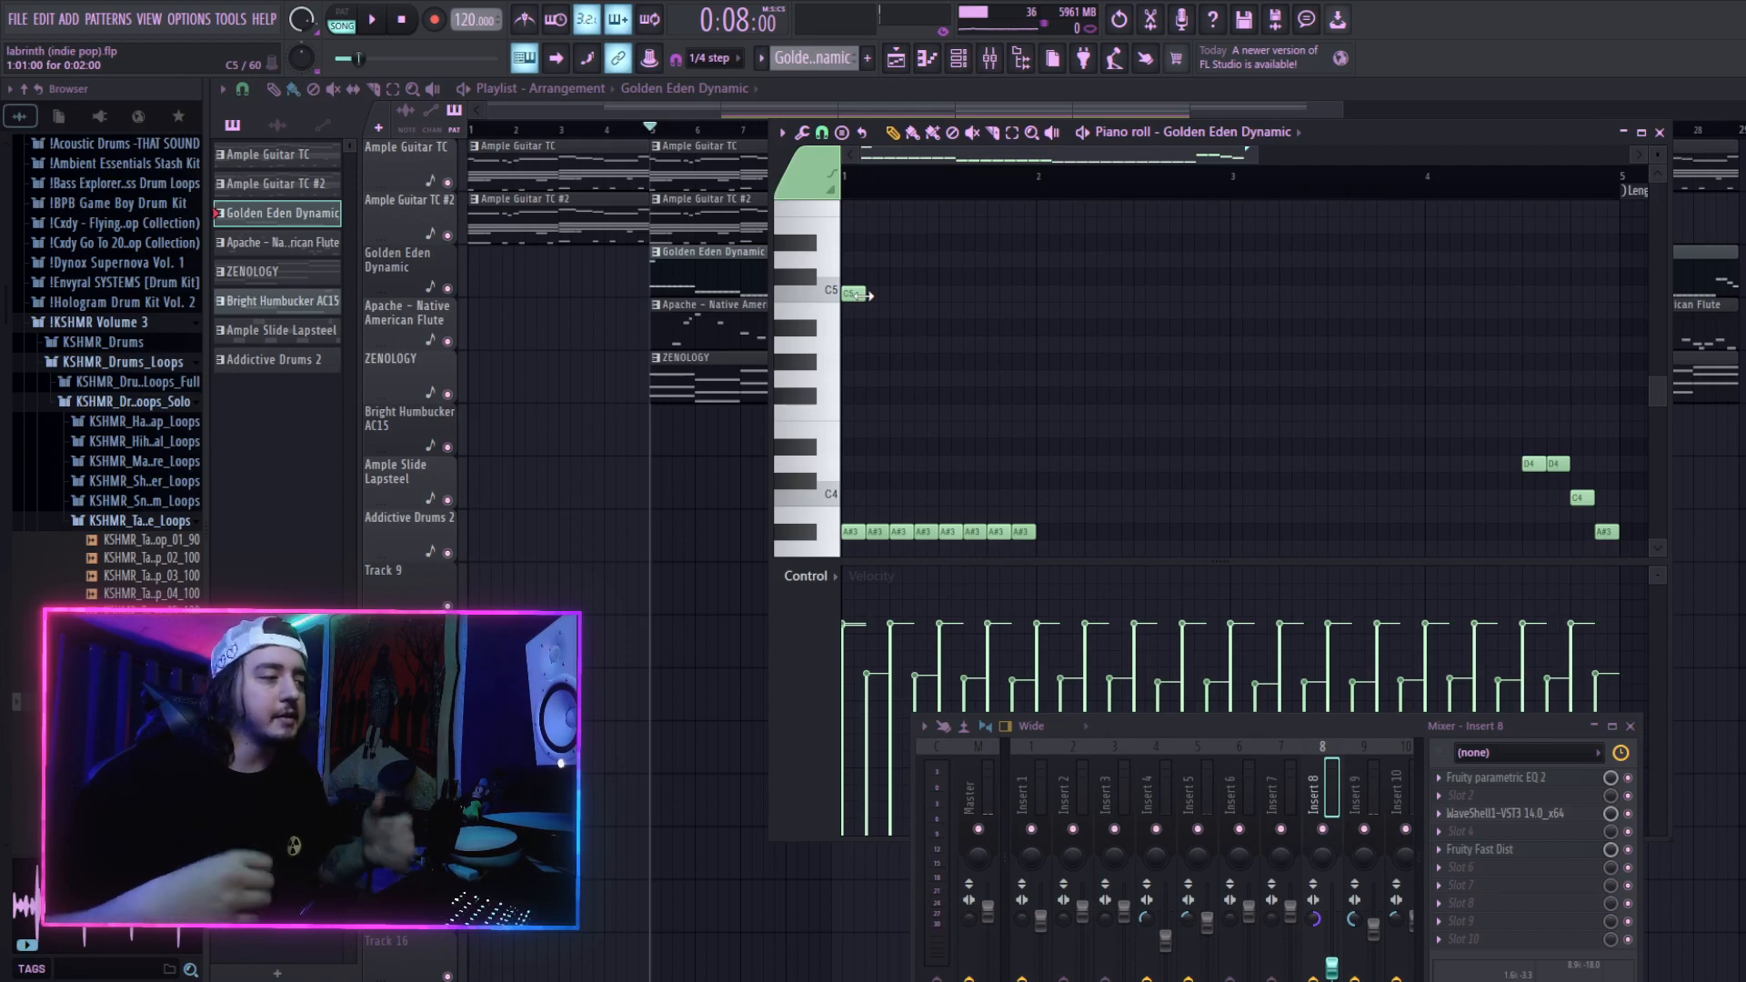
Step: Try a one-bar C5 note at the start of the Golden Eden Dynamic pattern and chop it into shorter notes
drag(864, 294, 1035, 310)
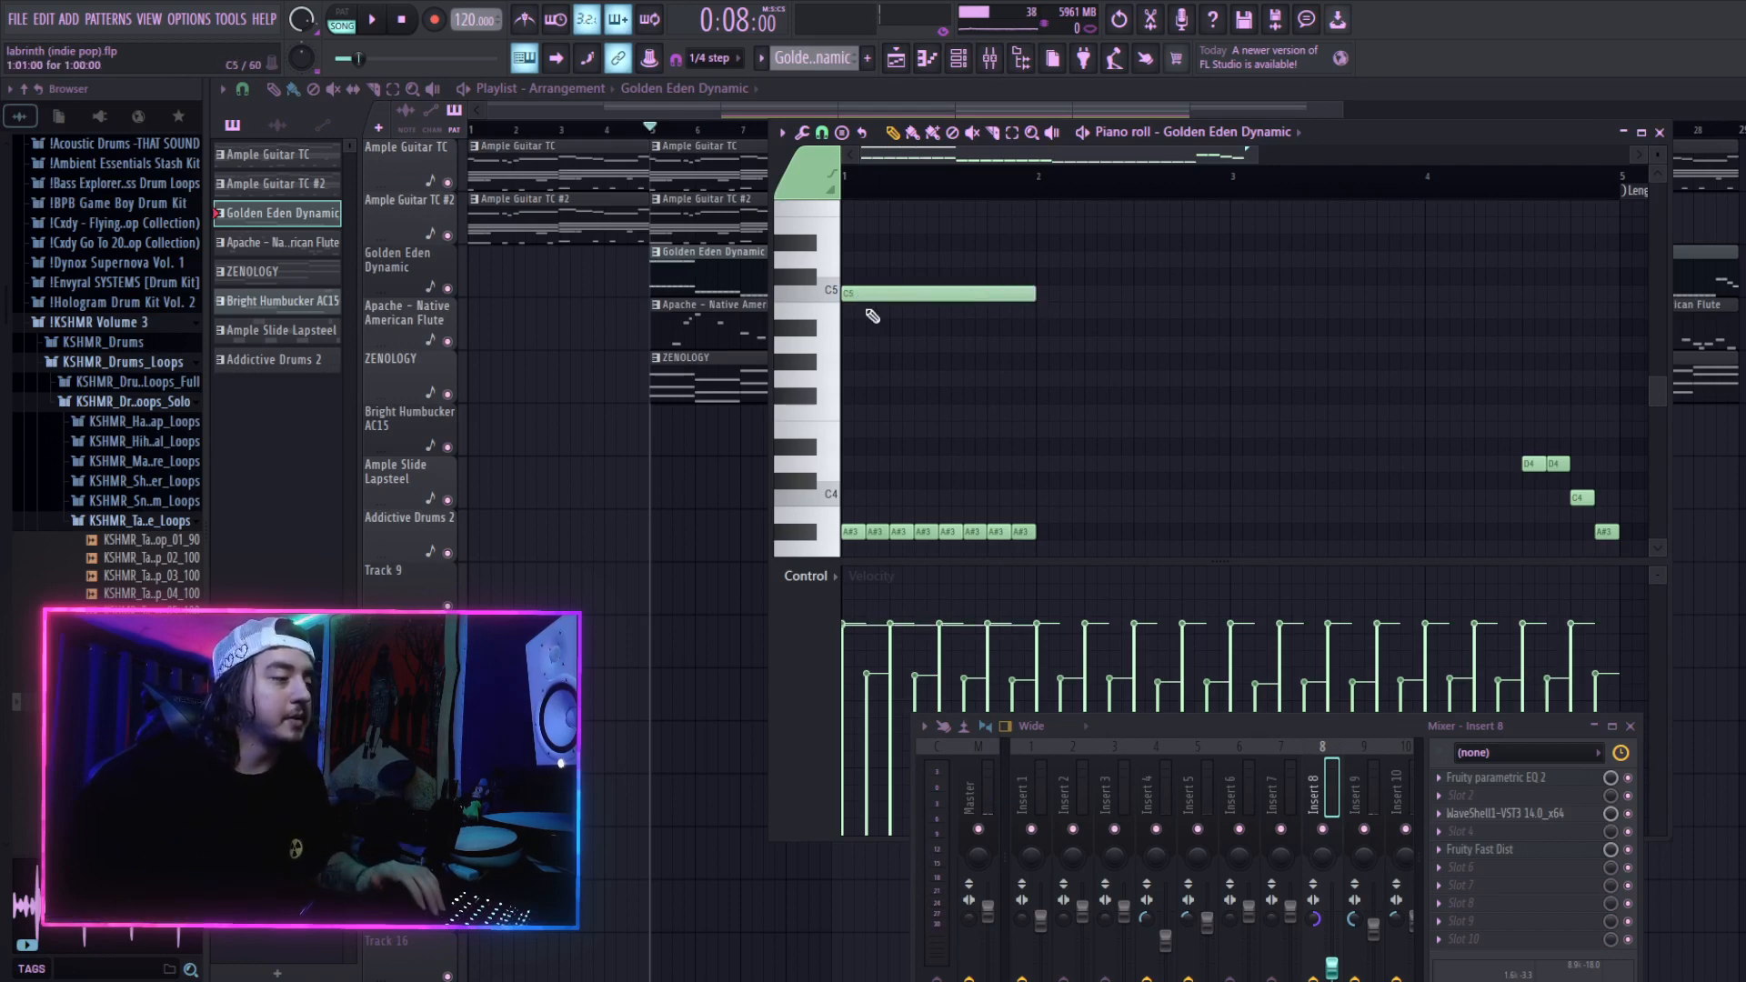
scroll(1084, 397, down, 3)
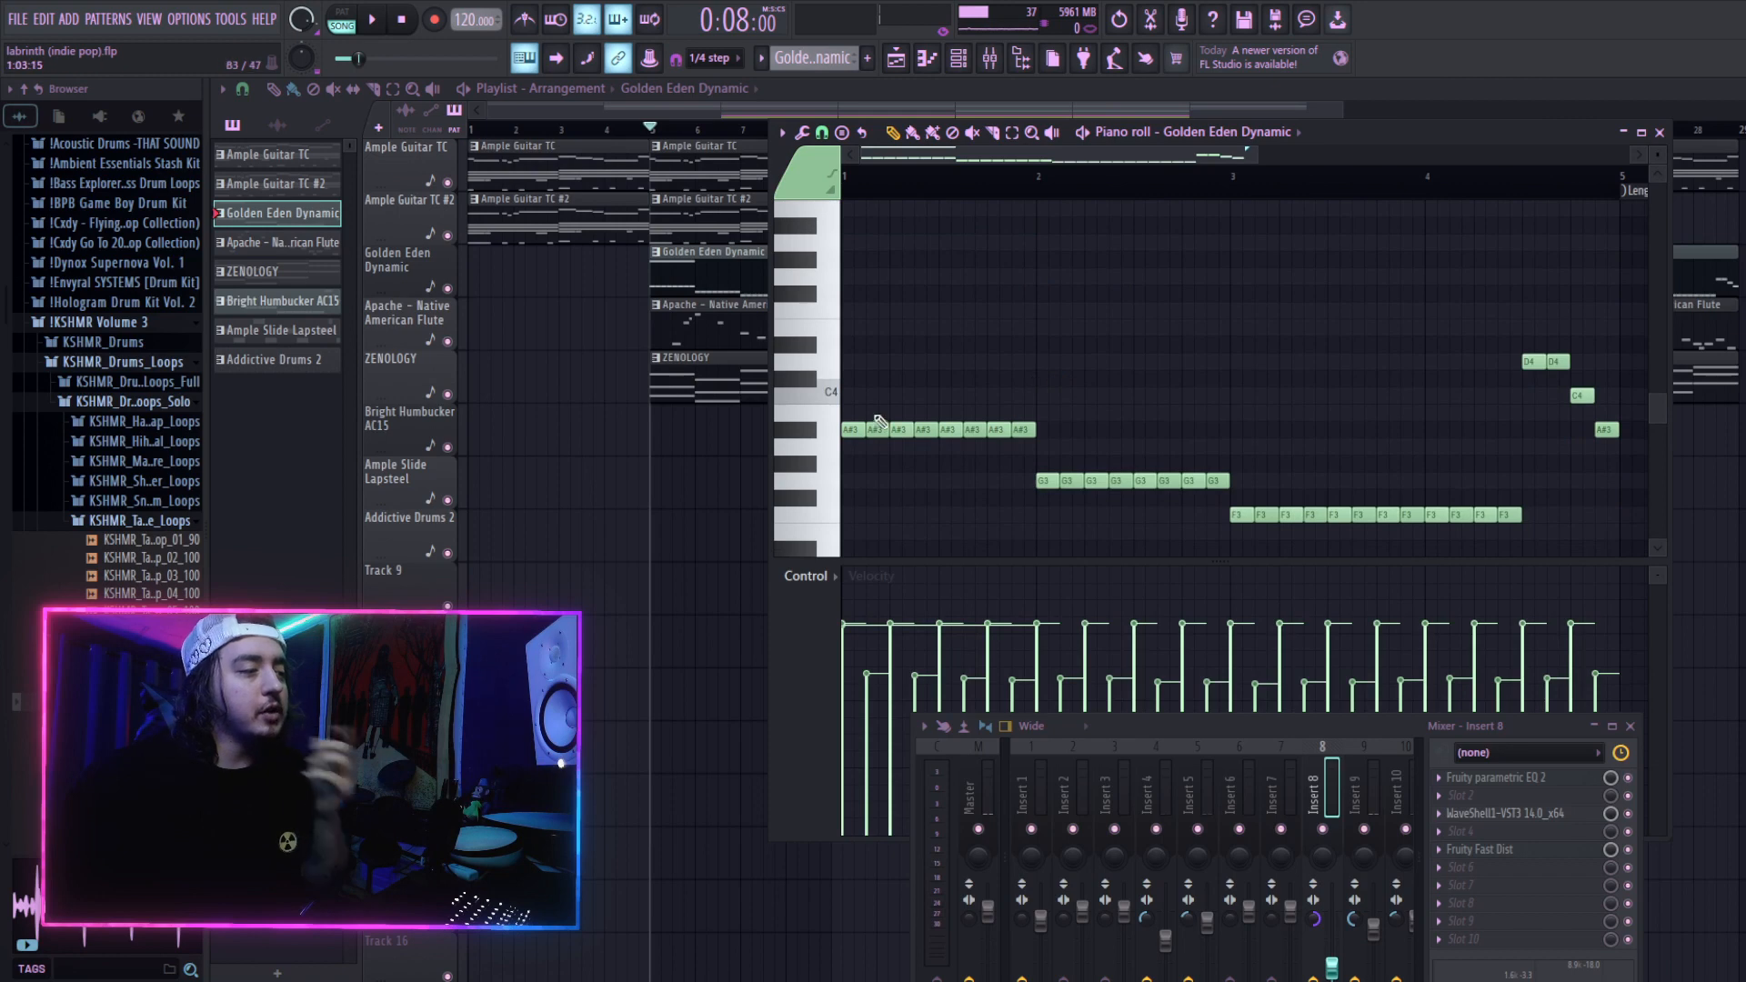
scroll(1017, 414, up, 2)
click(850, 234)
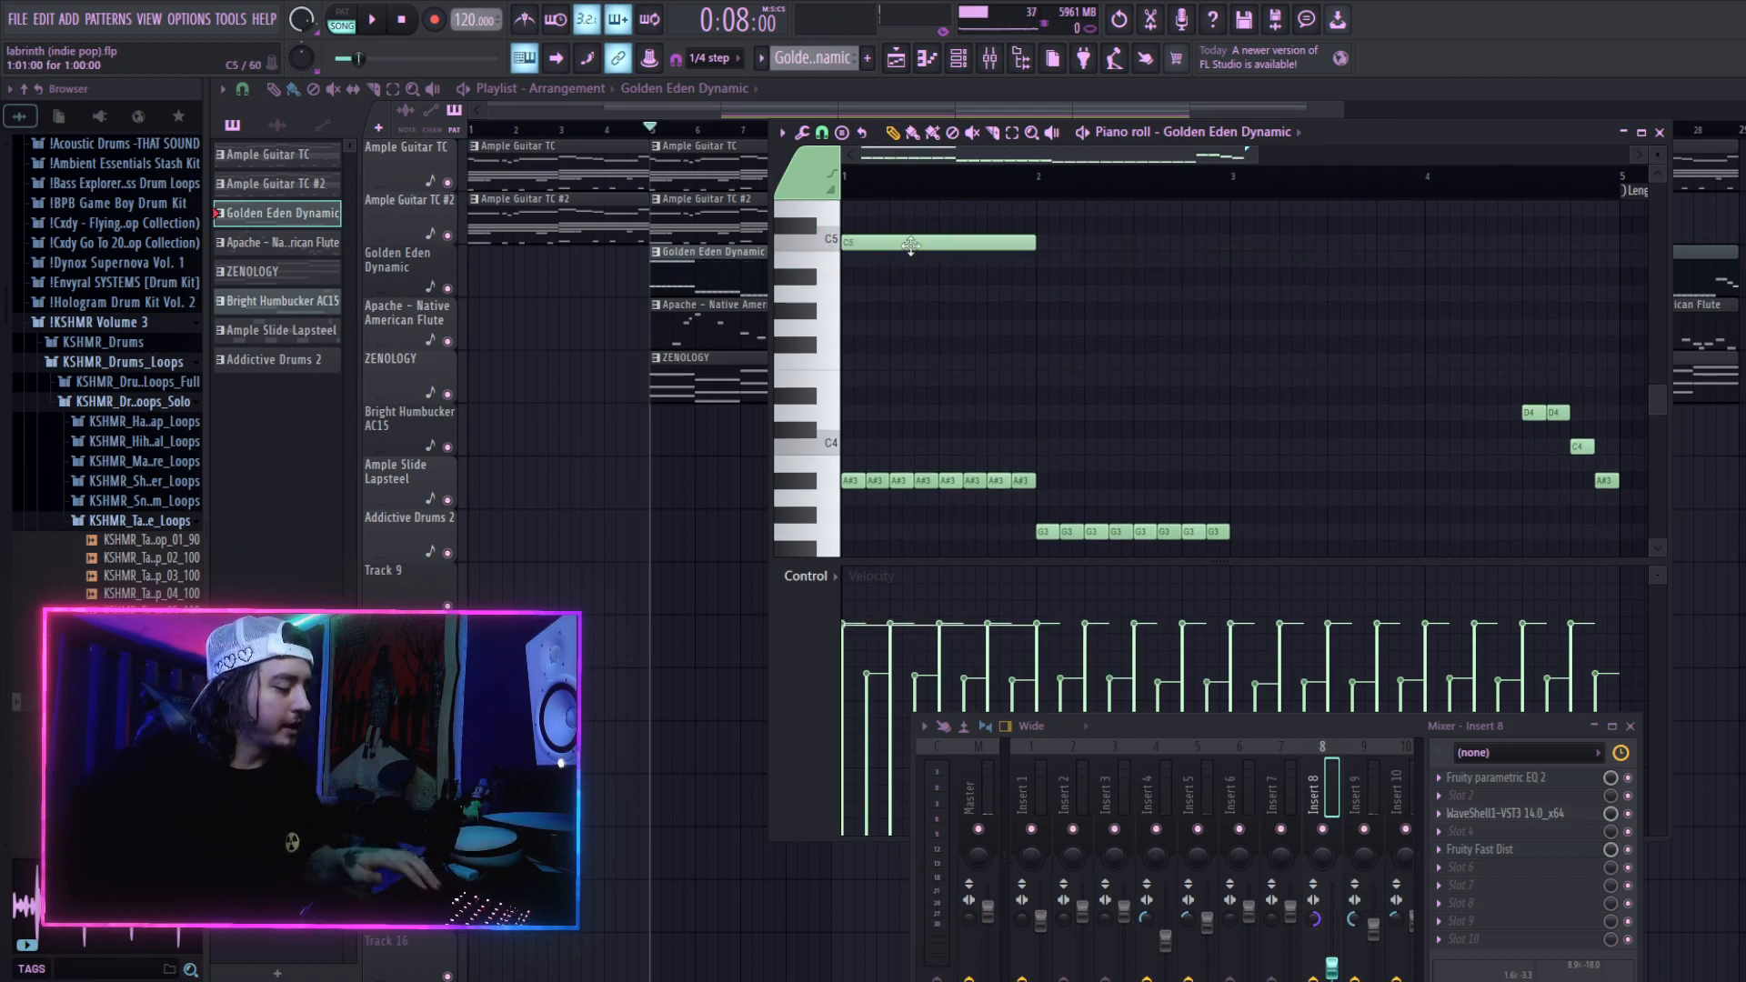
key(ctrl+u)
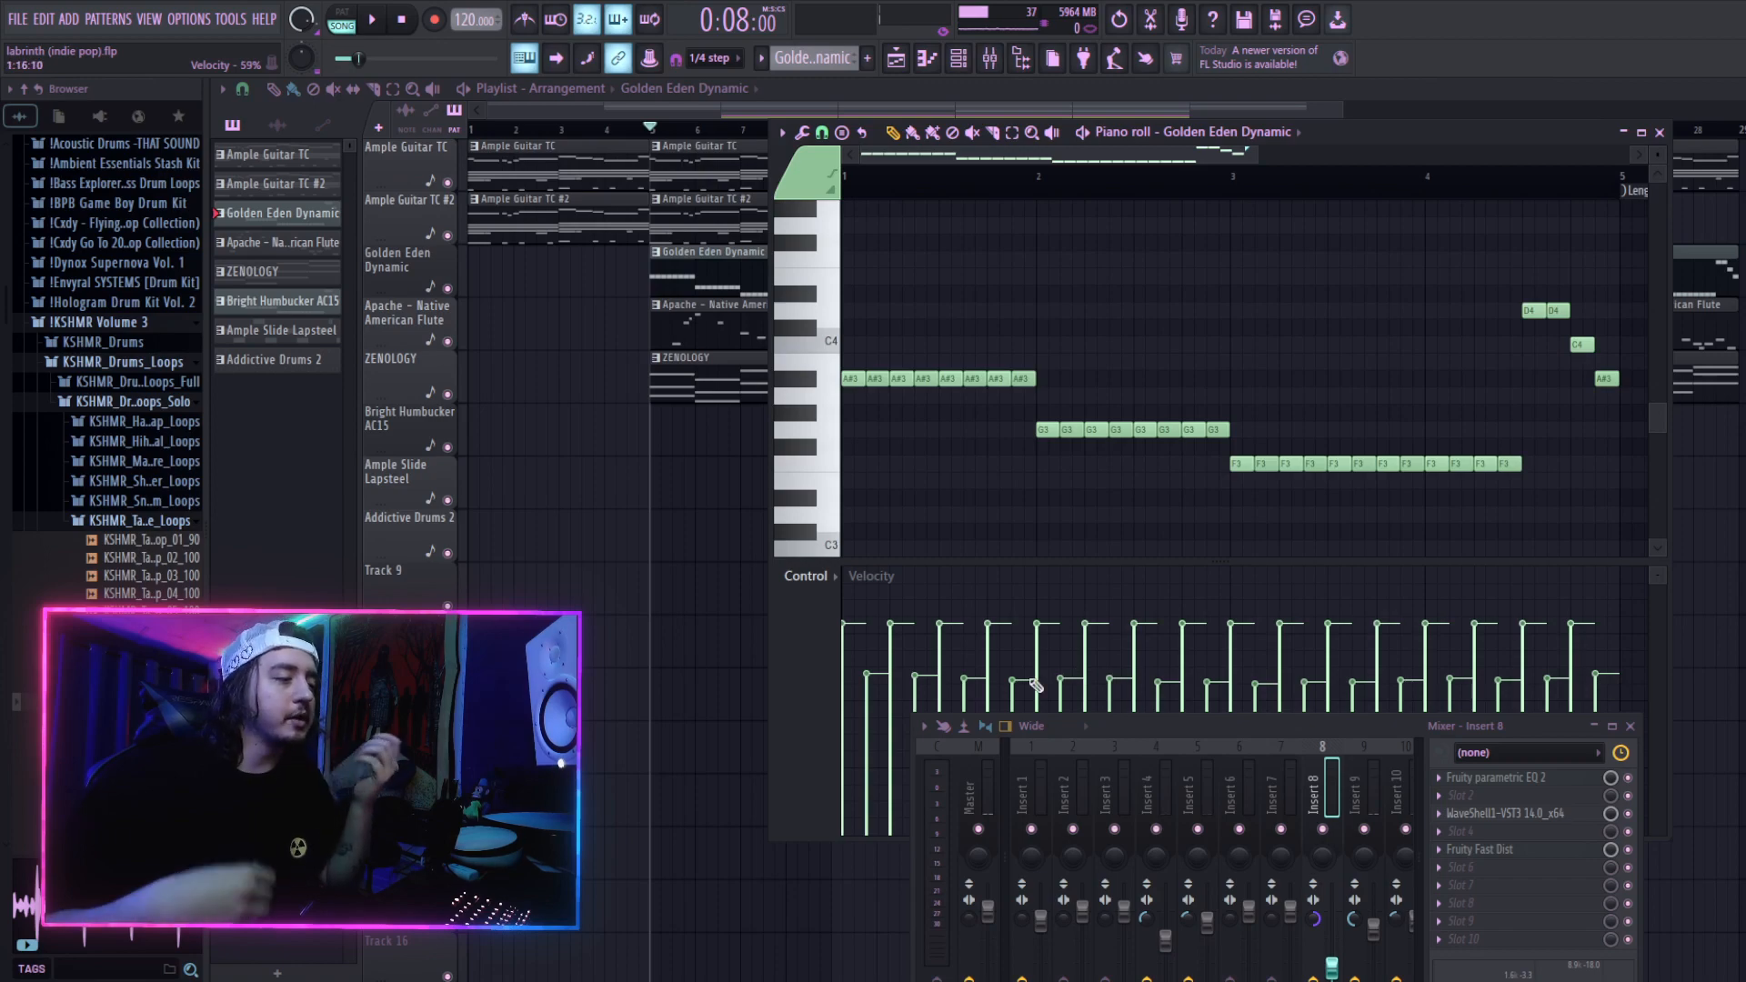
Step: Close the Golden Eden Dynamic notes, solo its playlist track and play it from bar 5 with Insert 8 in view
click(1659, 133)
drag(1352, 729, 1351, 509)
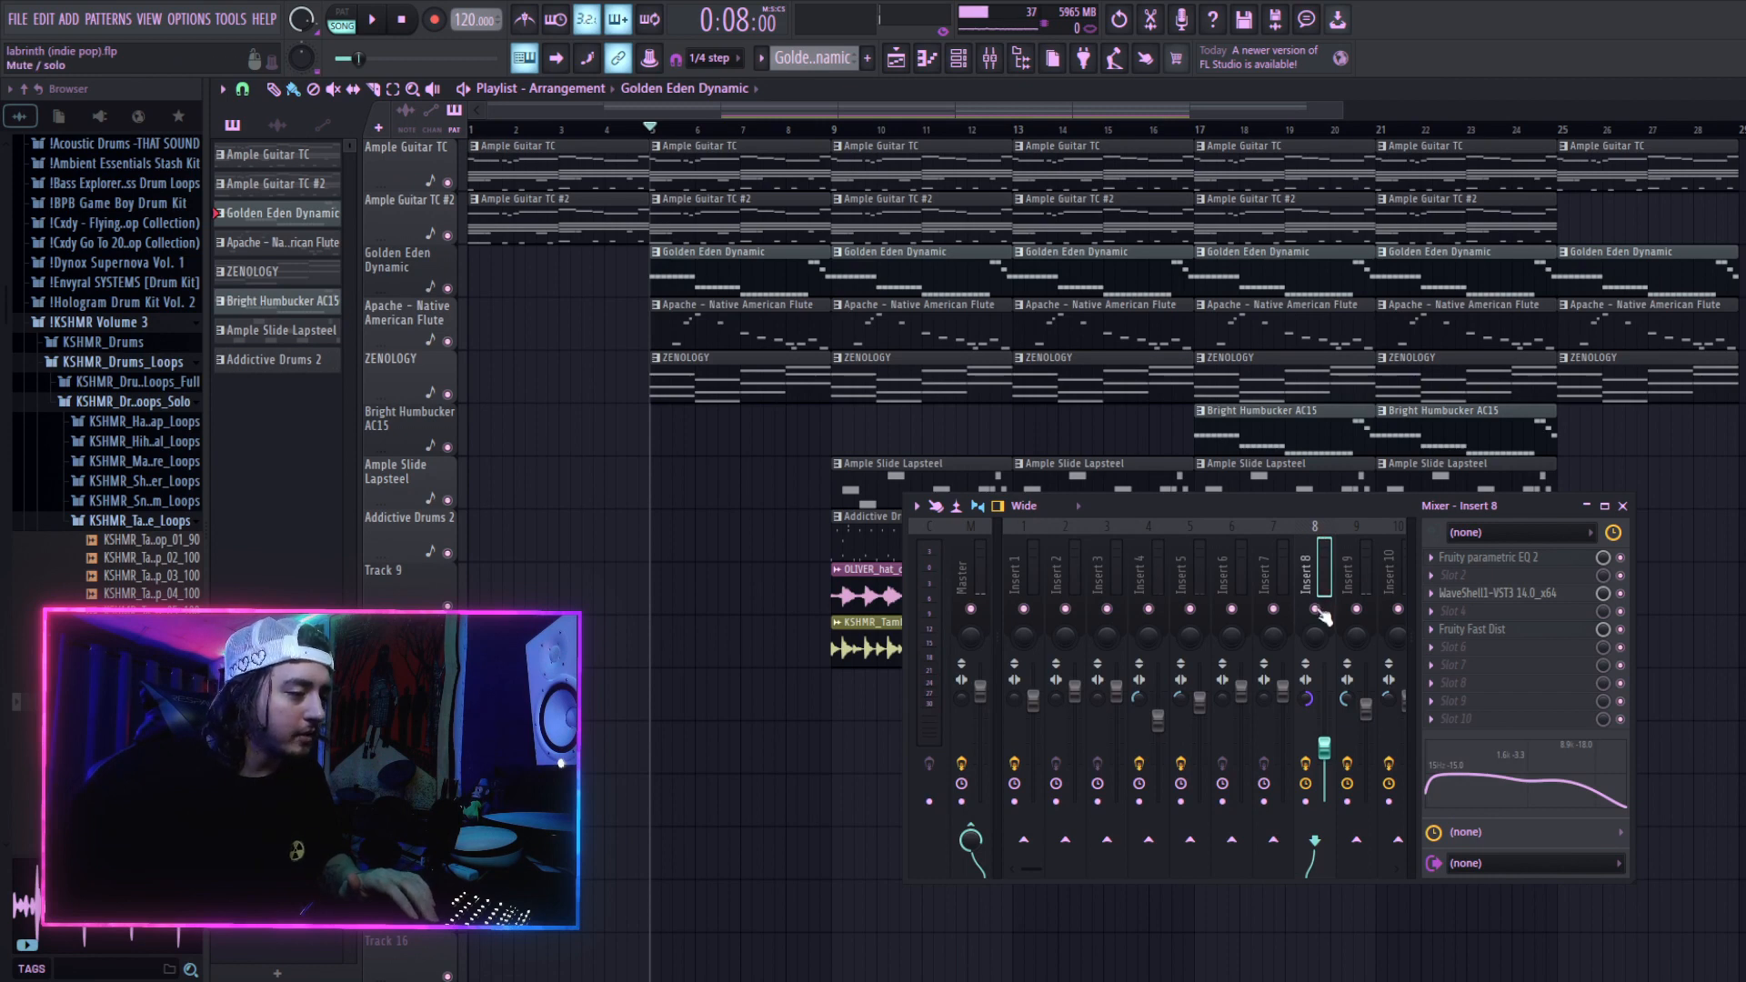
right_click(447, 289)
key(space)
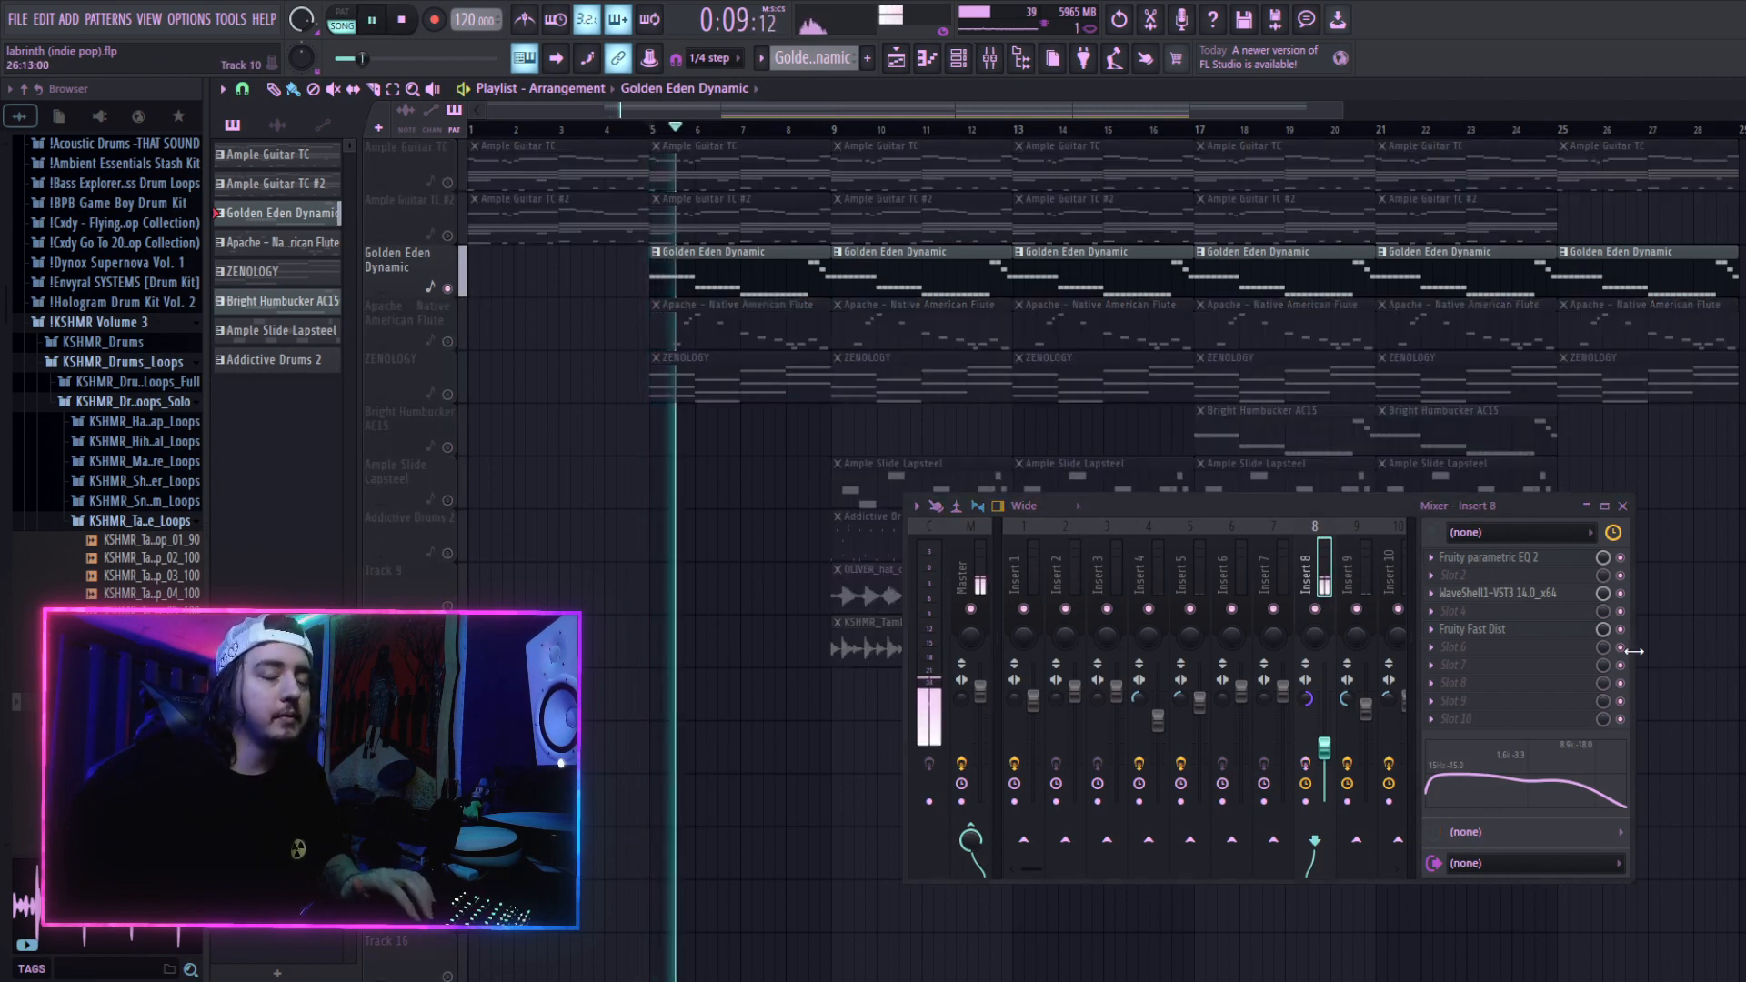
Step: Stop playback and examine Insert 8's Fruity parametric EQ 2, RBass and Fruity Fast Dist settings one after another
key(space)
drag(1537, 796, 1505, 764)
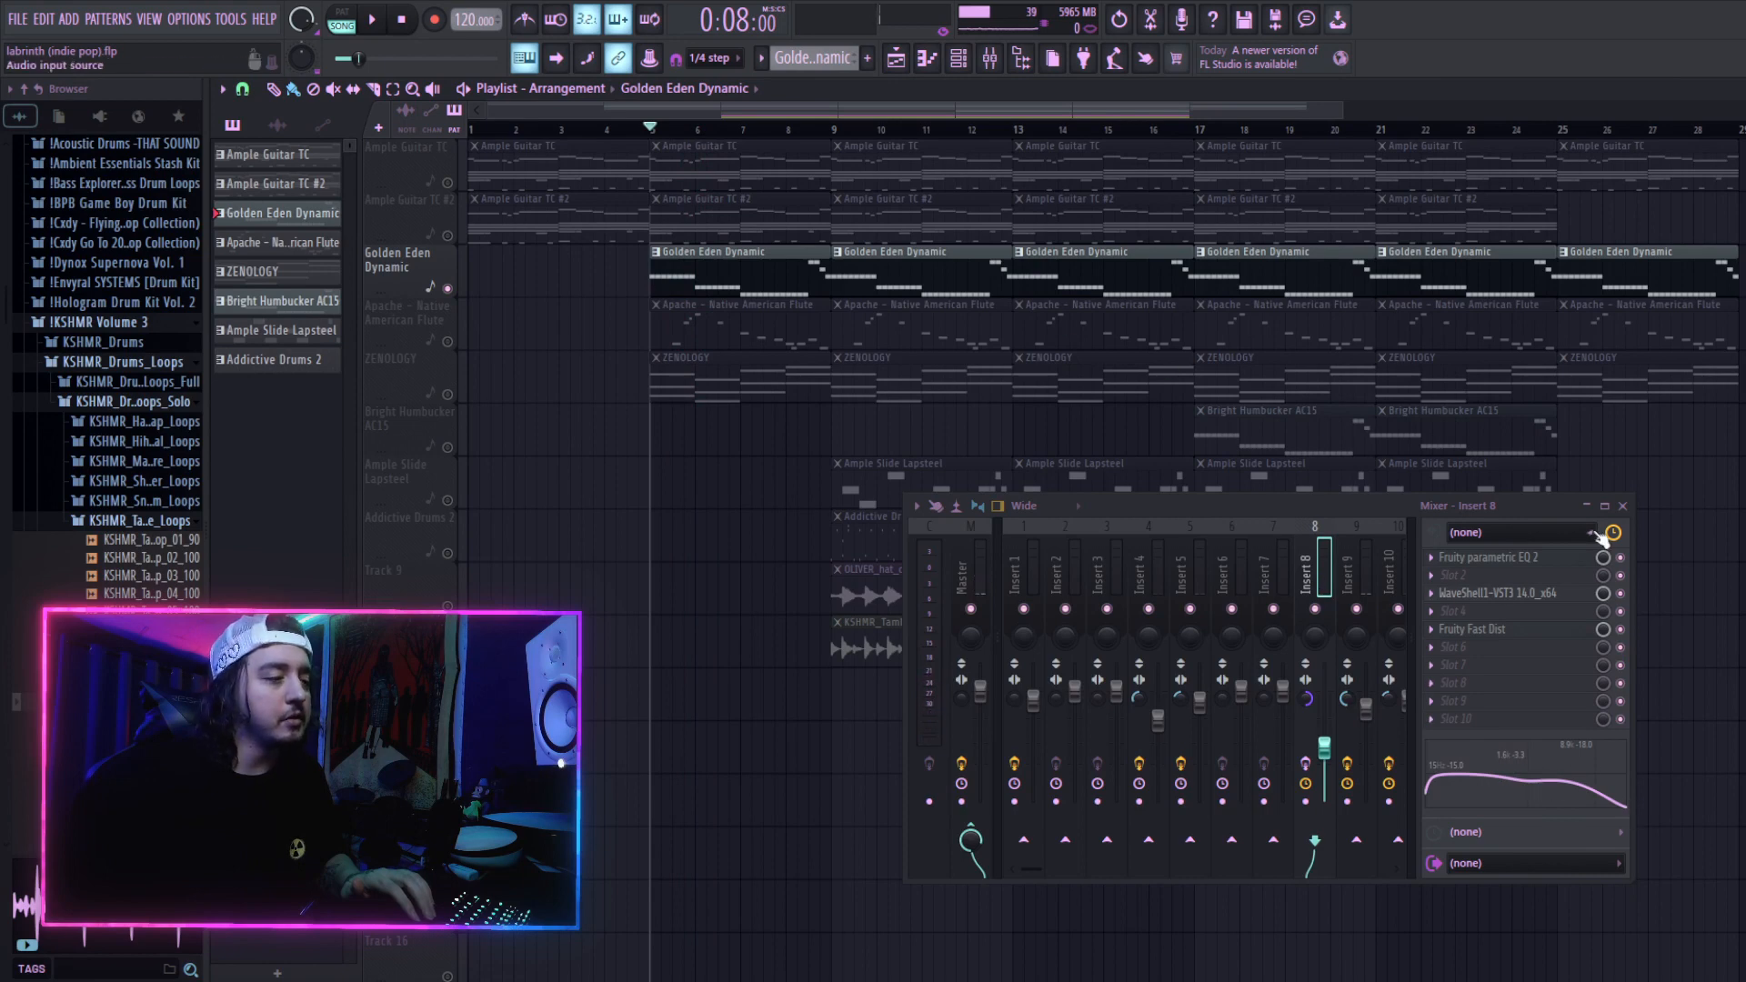
click(1305, 764)
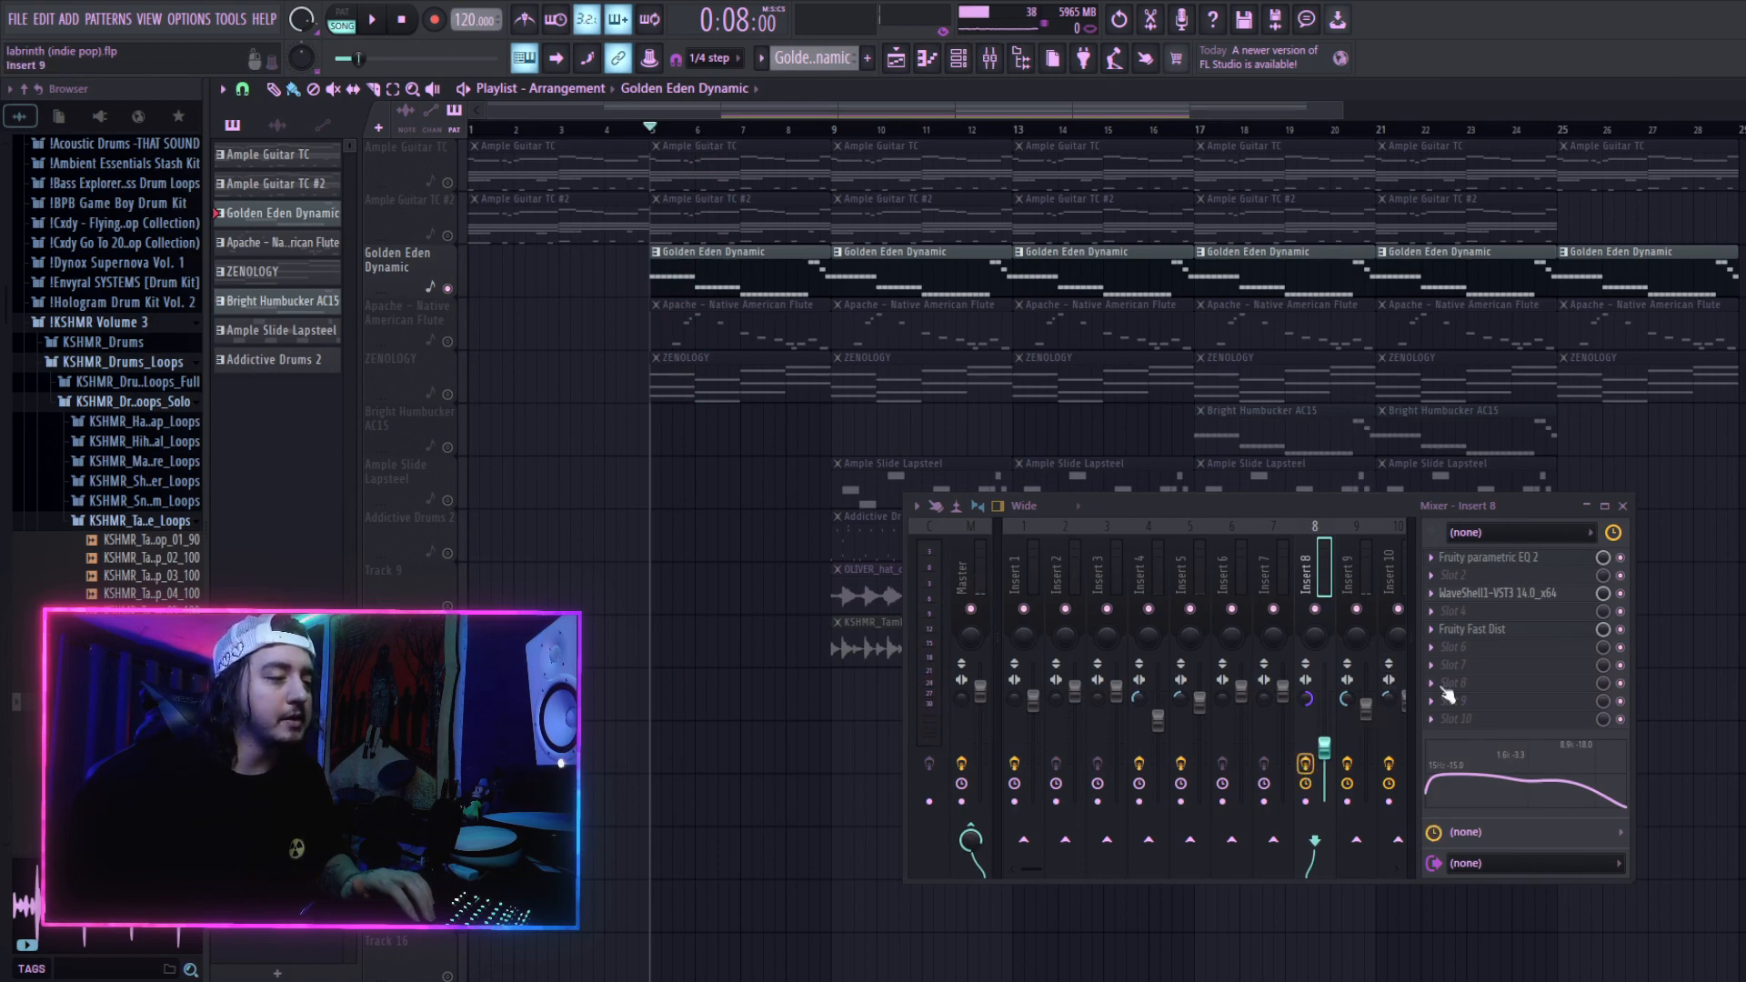
click(1536, 559)
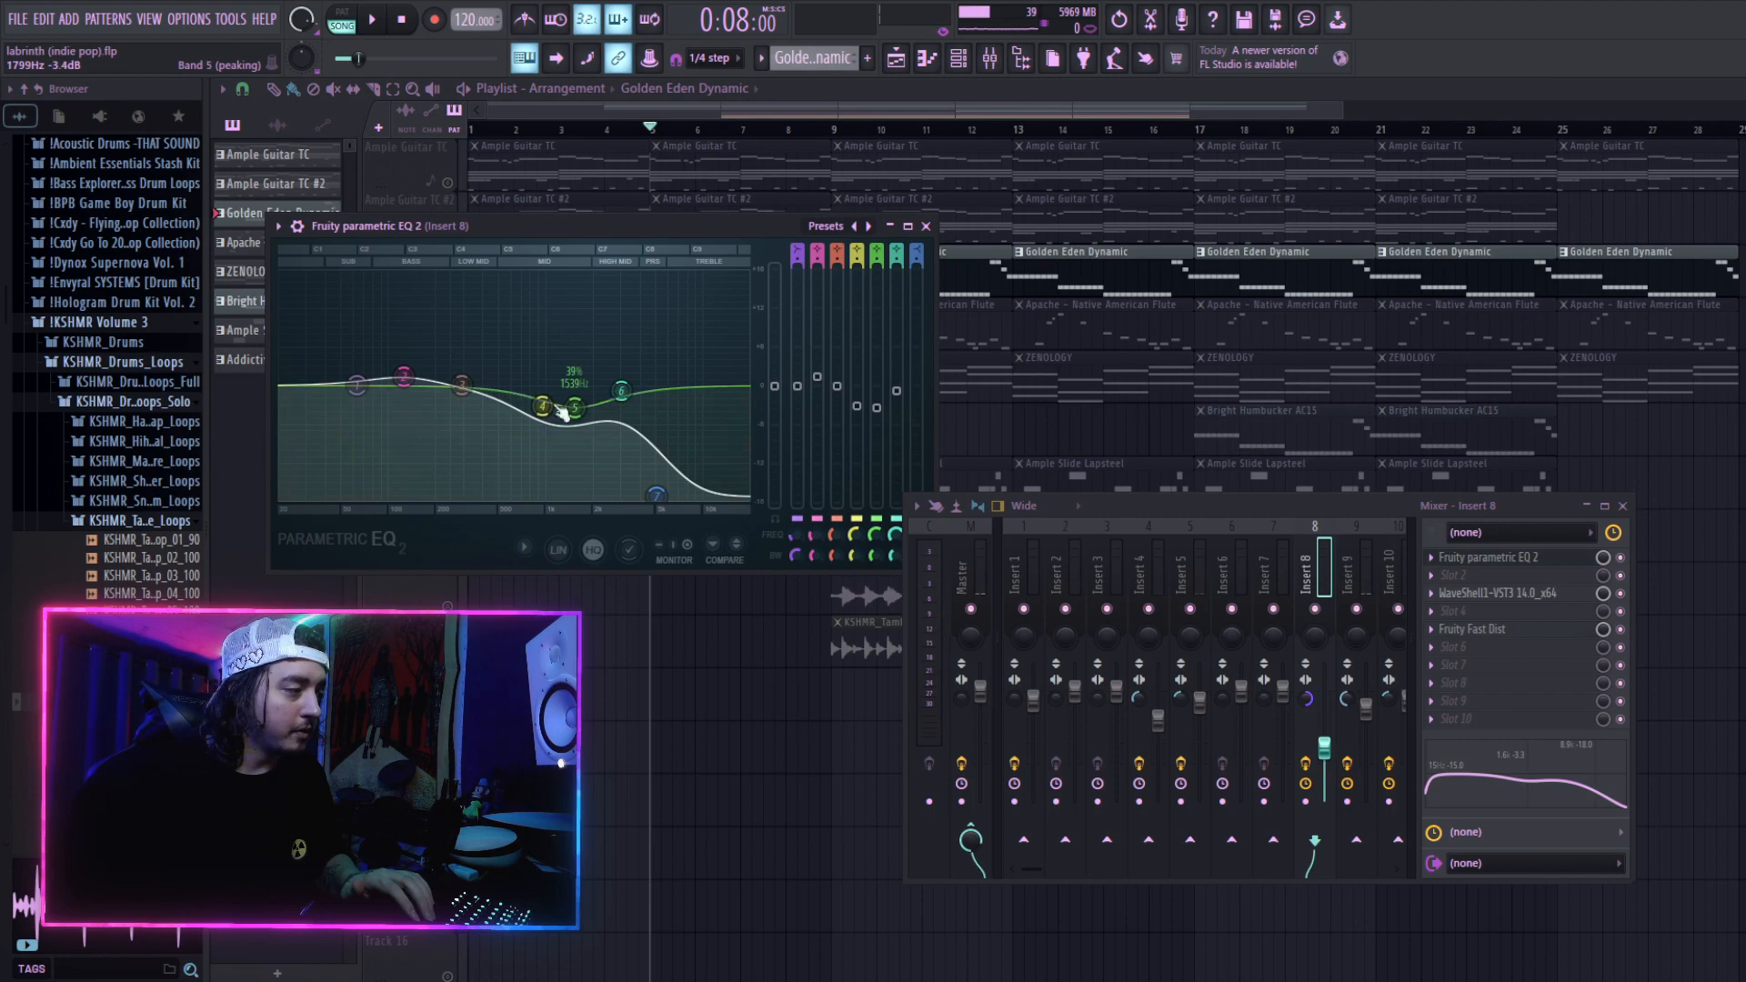
click(926, 225)
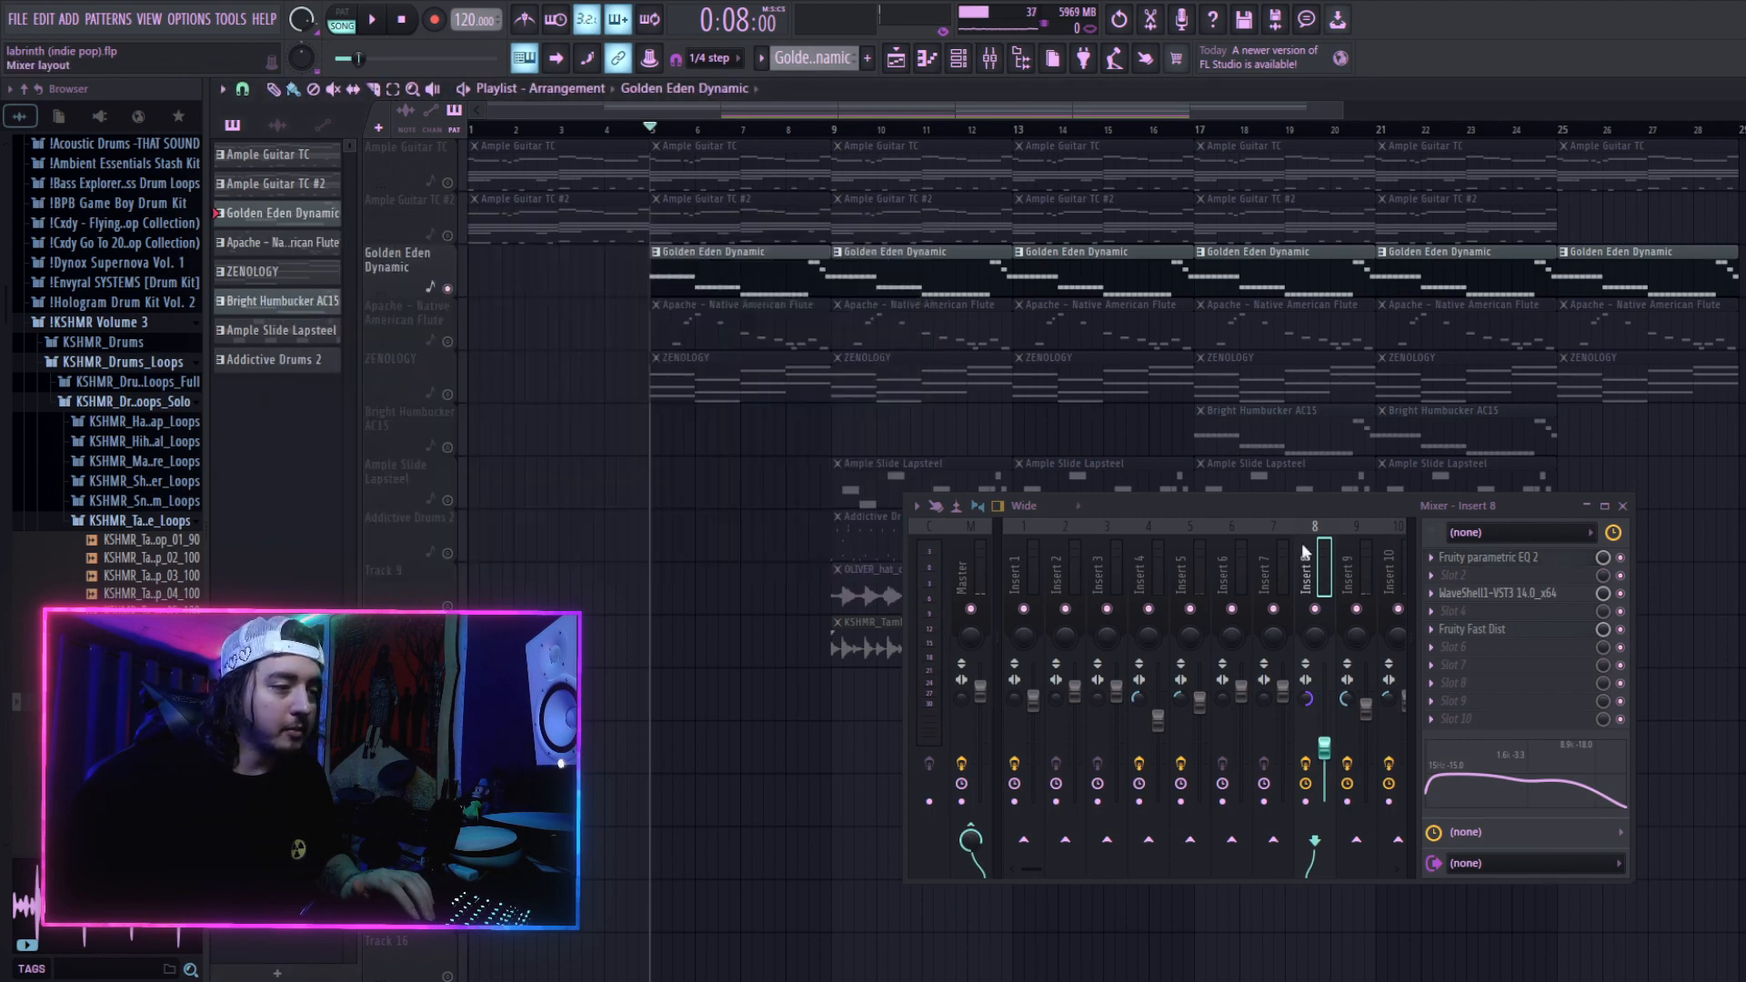
click(1524, 595)
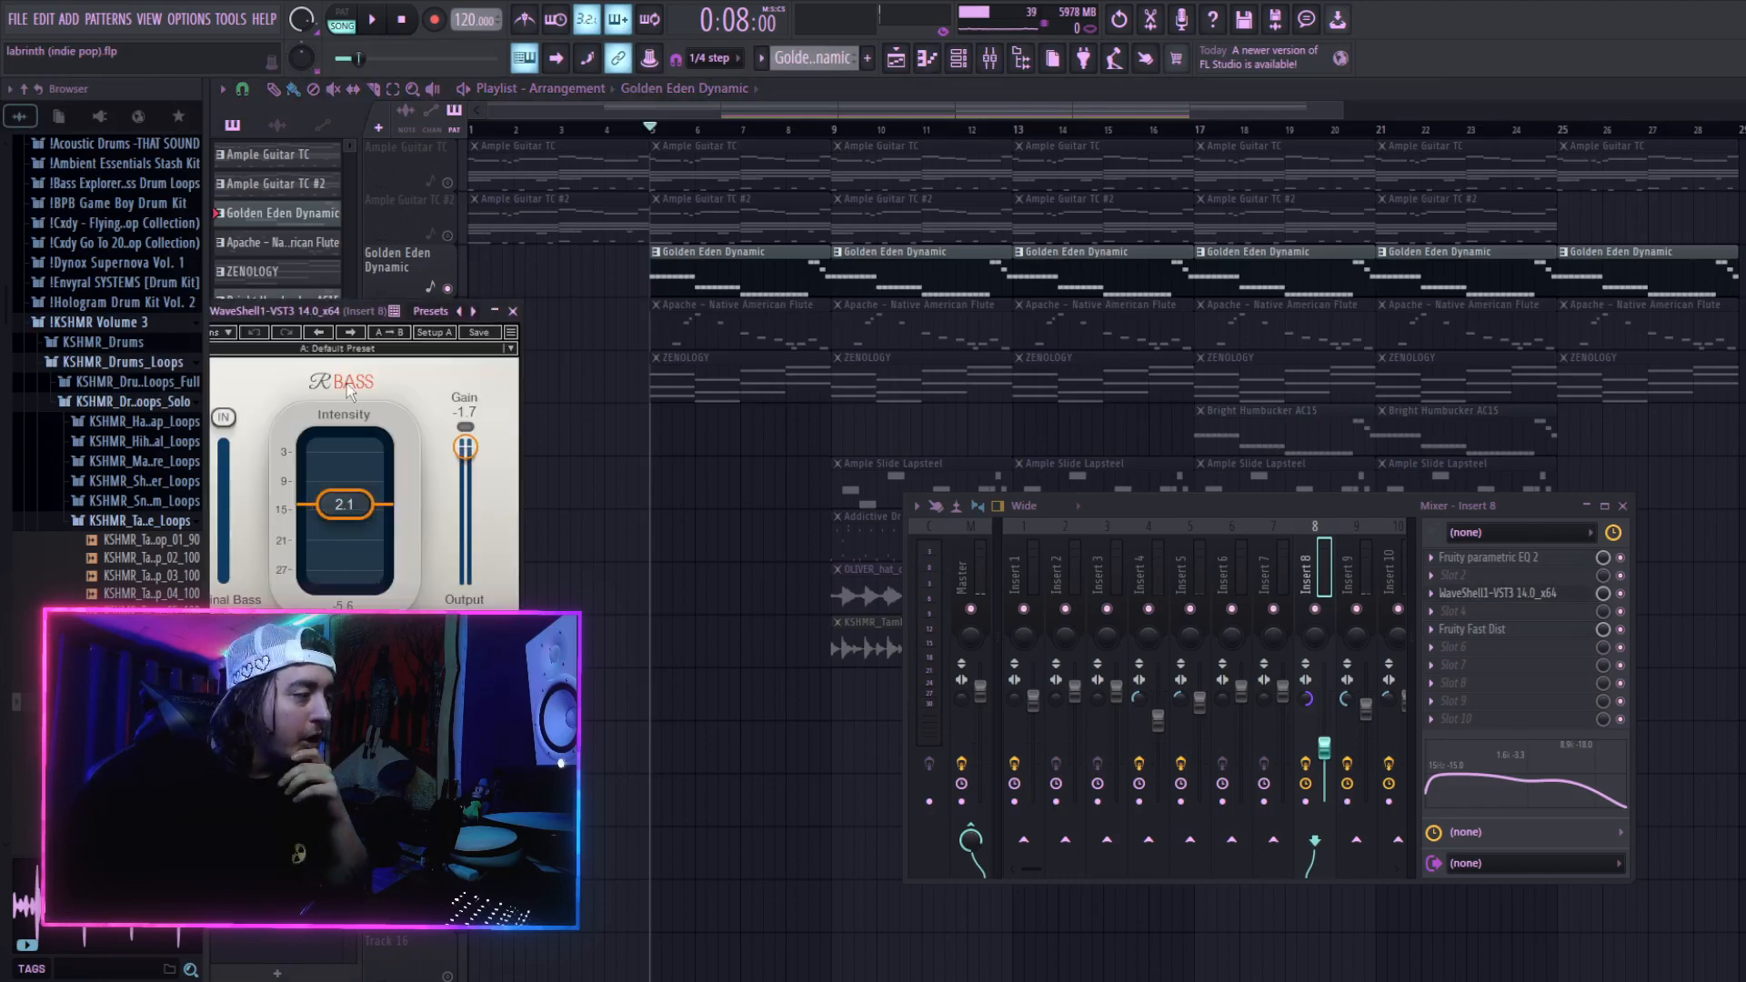
click(1512, 630)
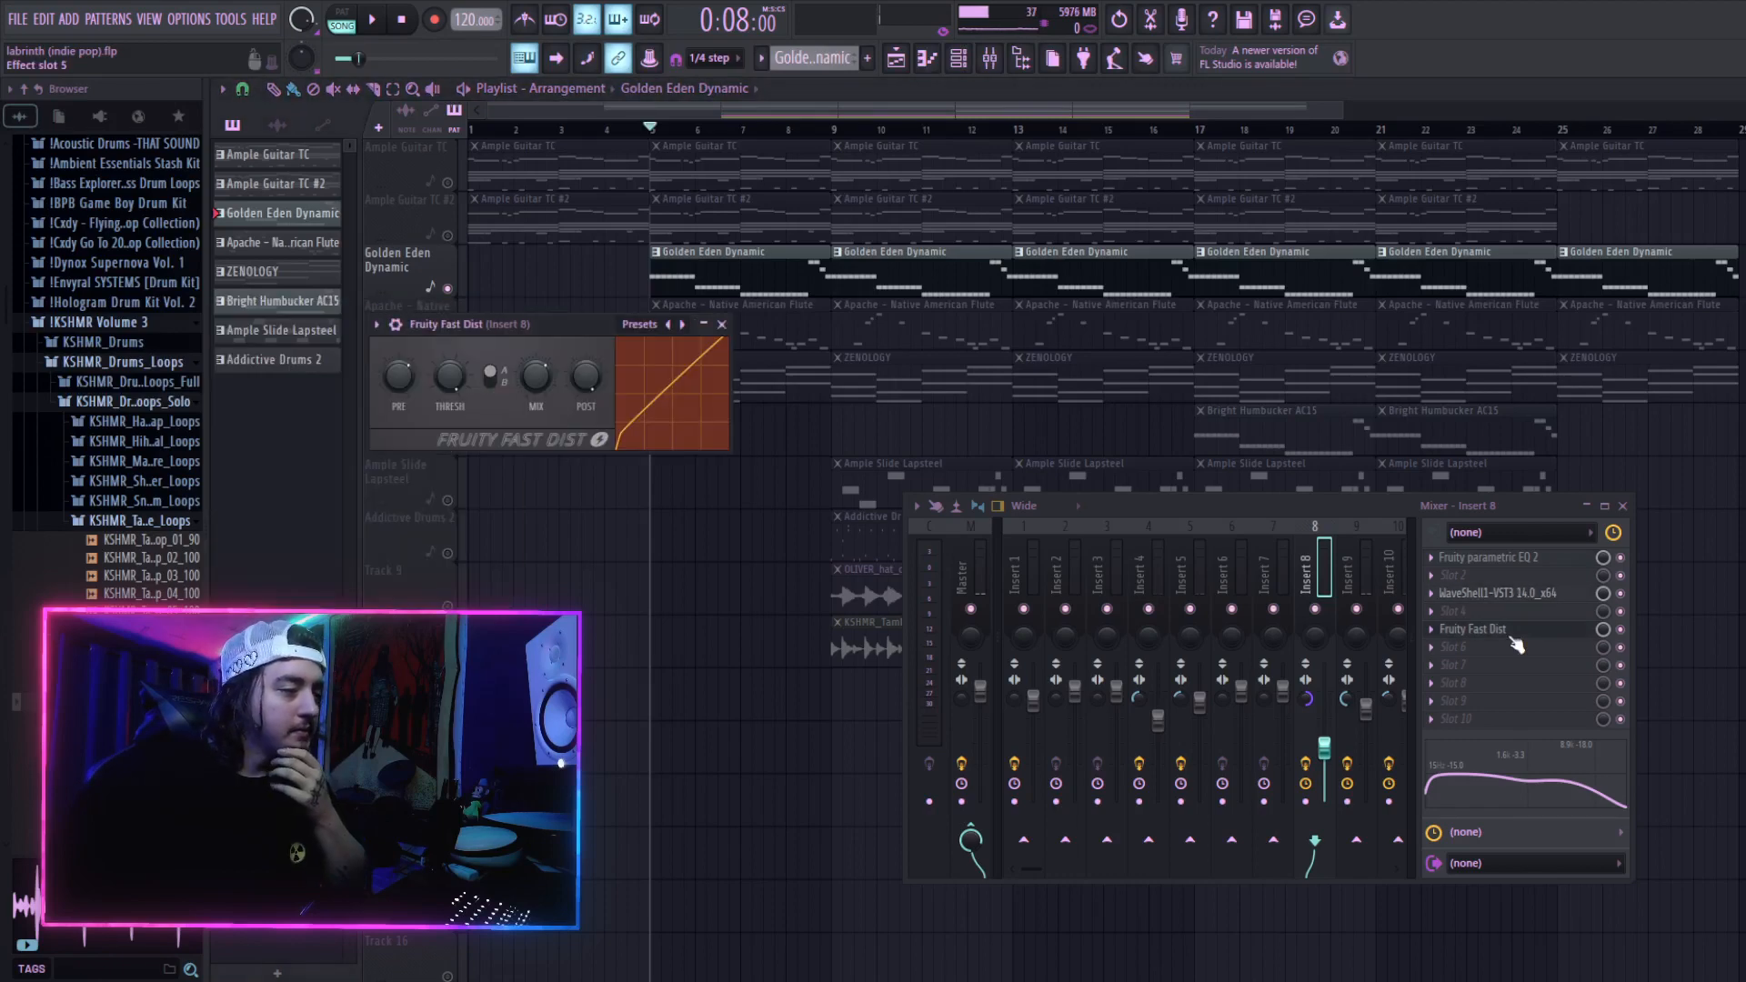
click(721, 325)
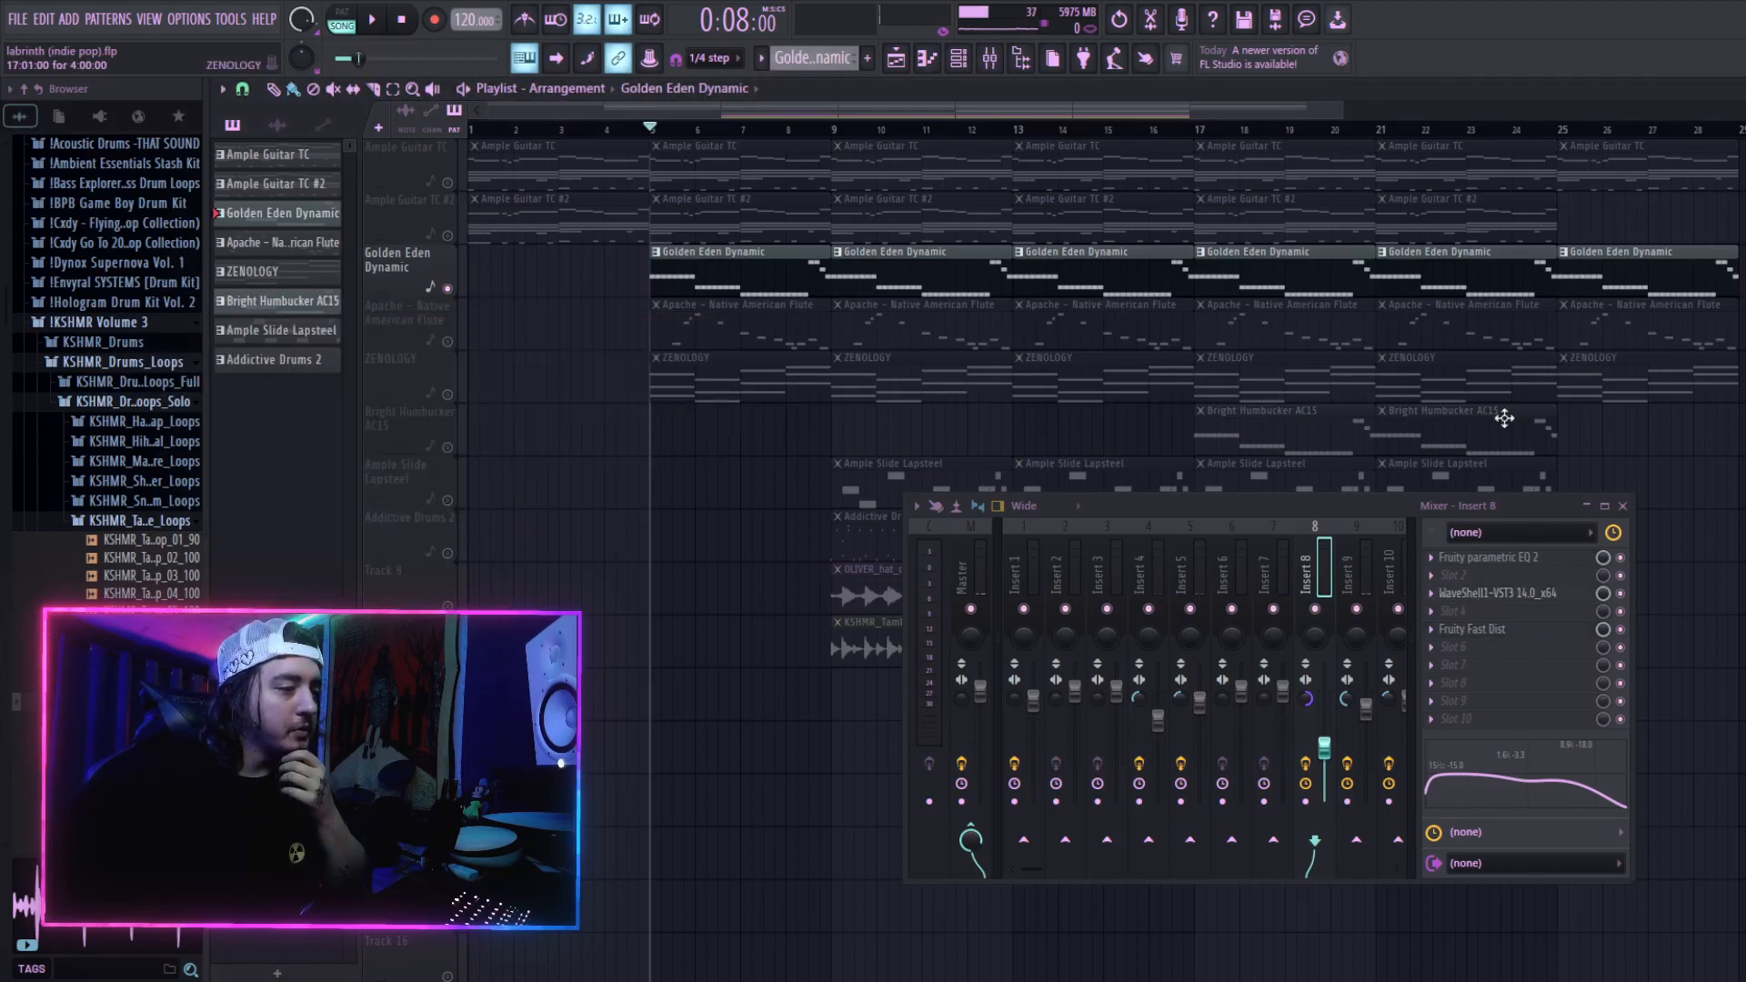
Step: Unsolo the Golden Eden Dynamic track, mute the Apache flute and ZENOLOGY tracks, and play the guitars with the bass from bar 5
key(space)
key(space)
right_click(447, 290)
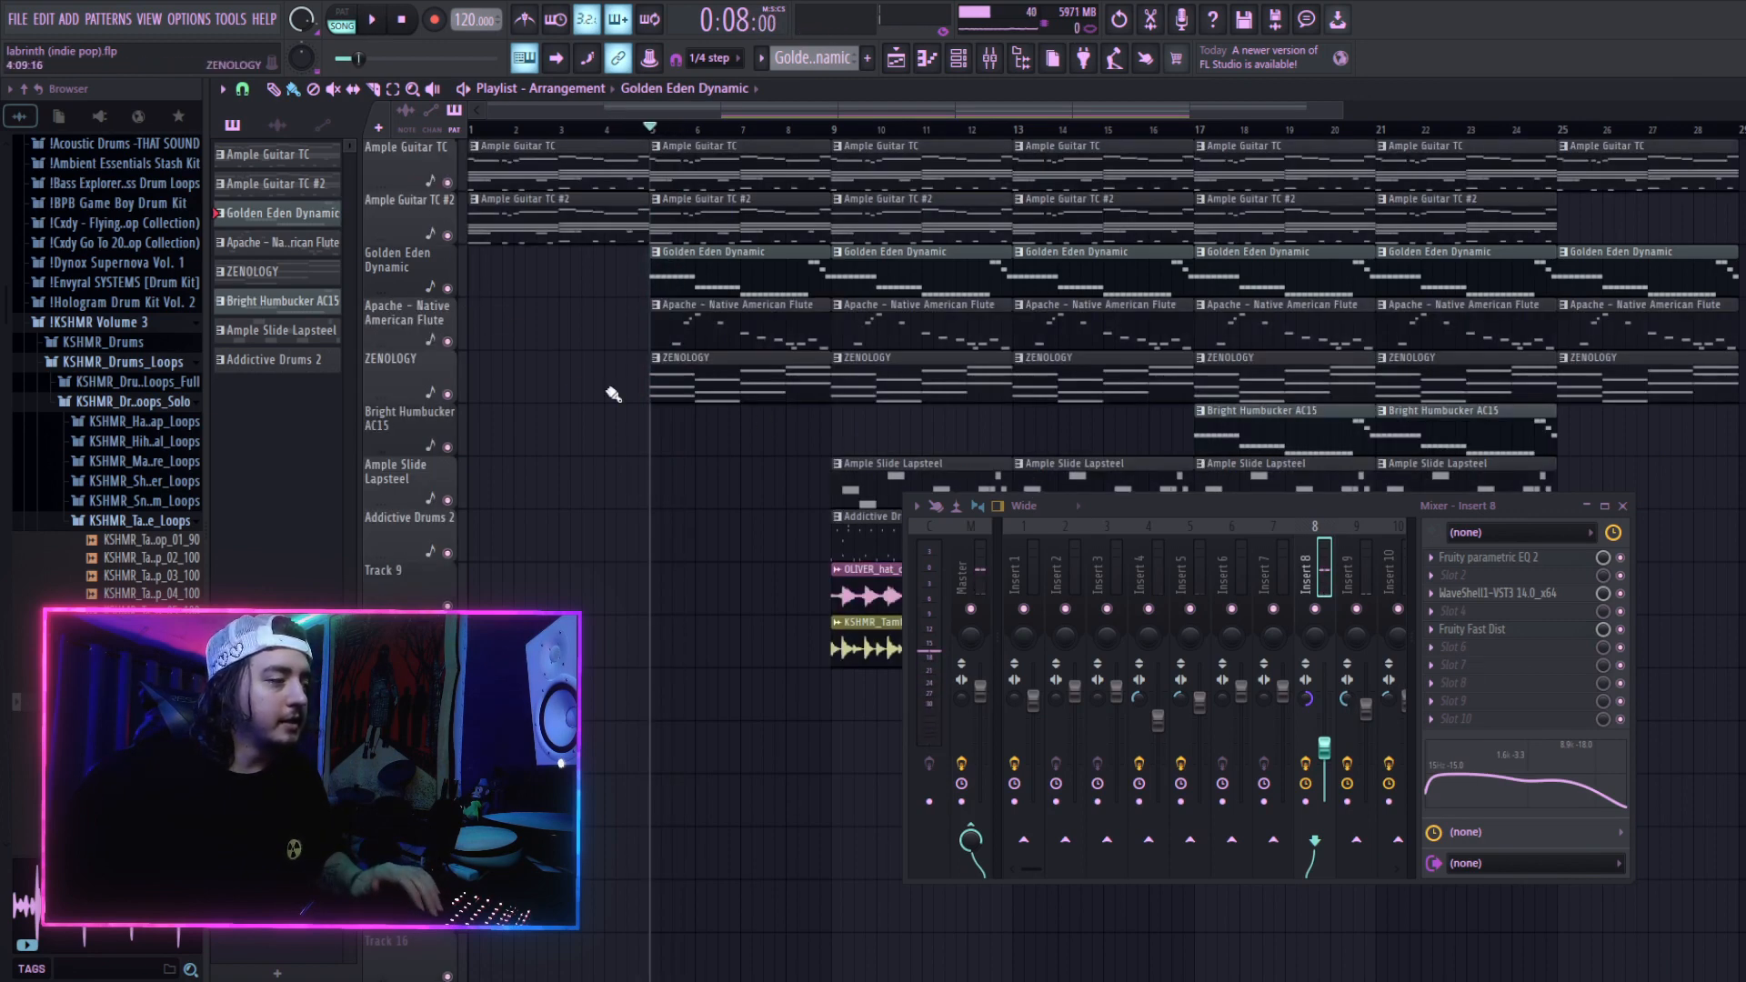
drag(448, 342, 447, 394)
key(space)
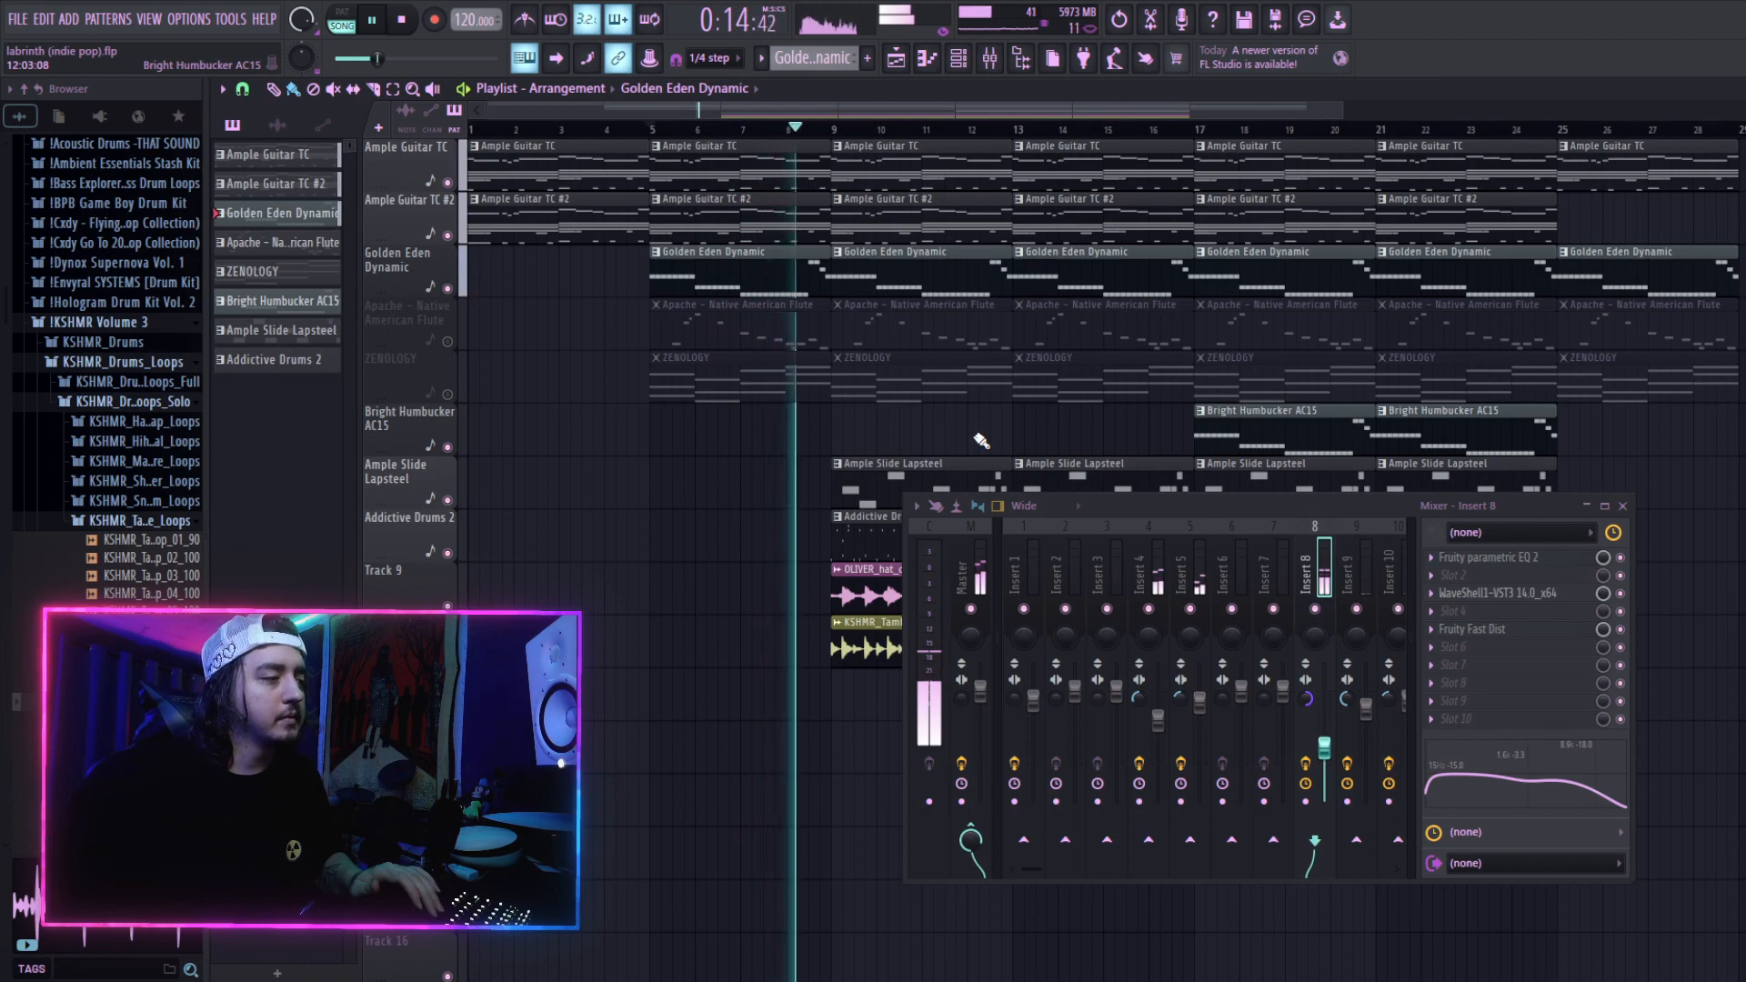
key(space)
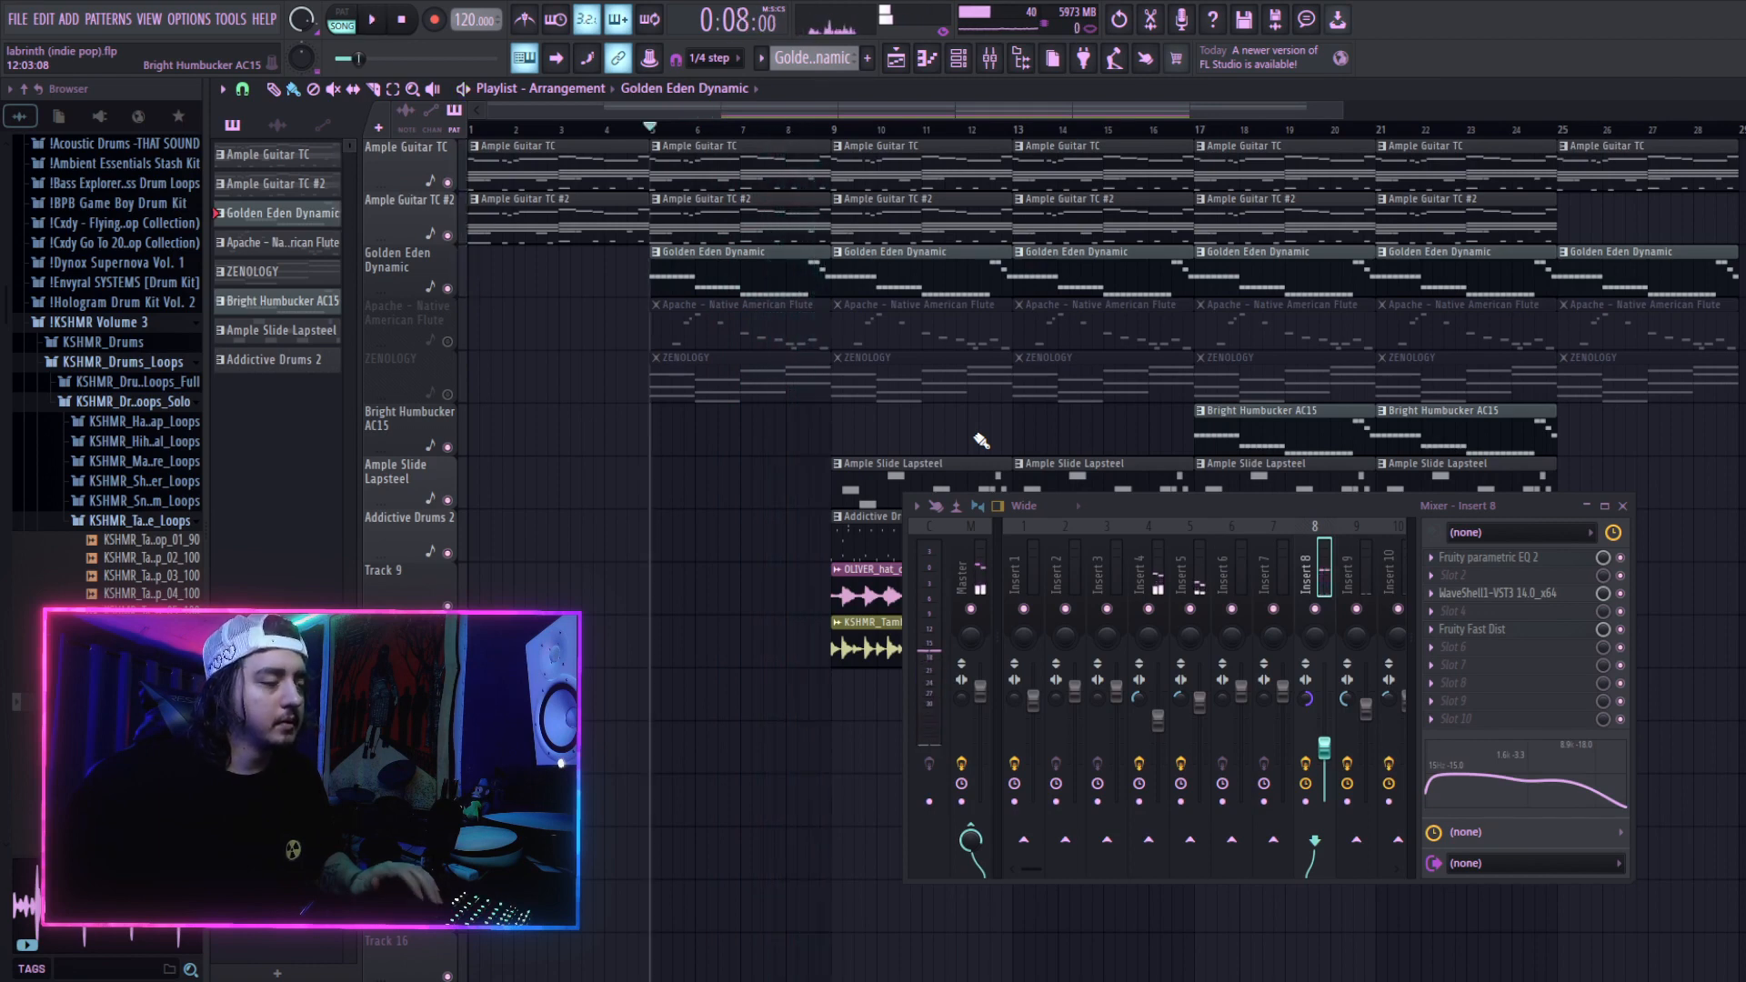
Step: Solo the Apache flute track, open its Native American Flute instrument on Insert 9 and choose the Raccoon City preset
right_click(448, 343)
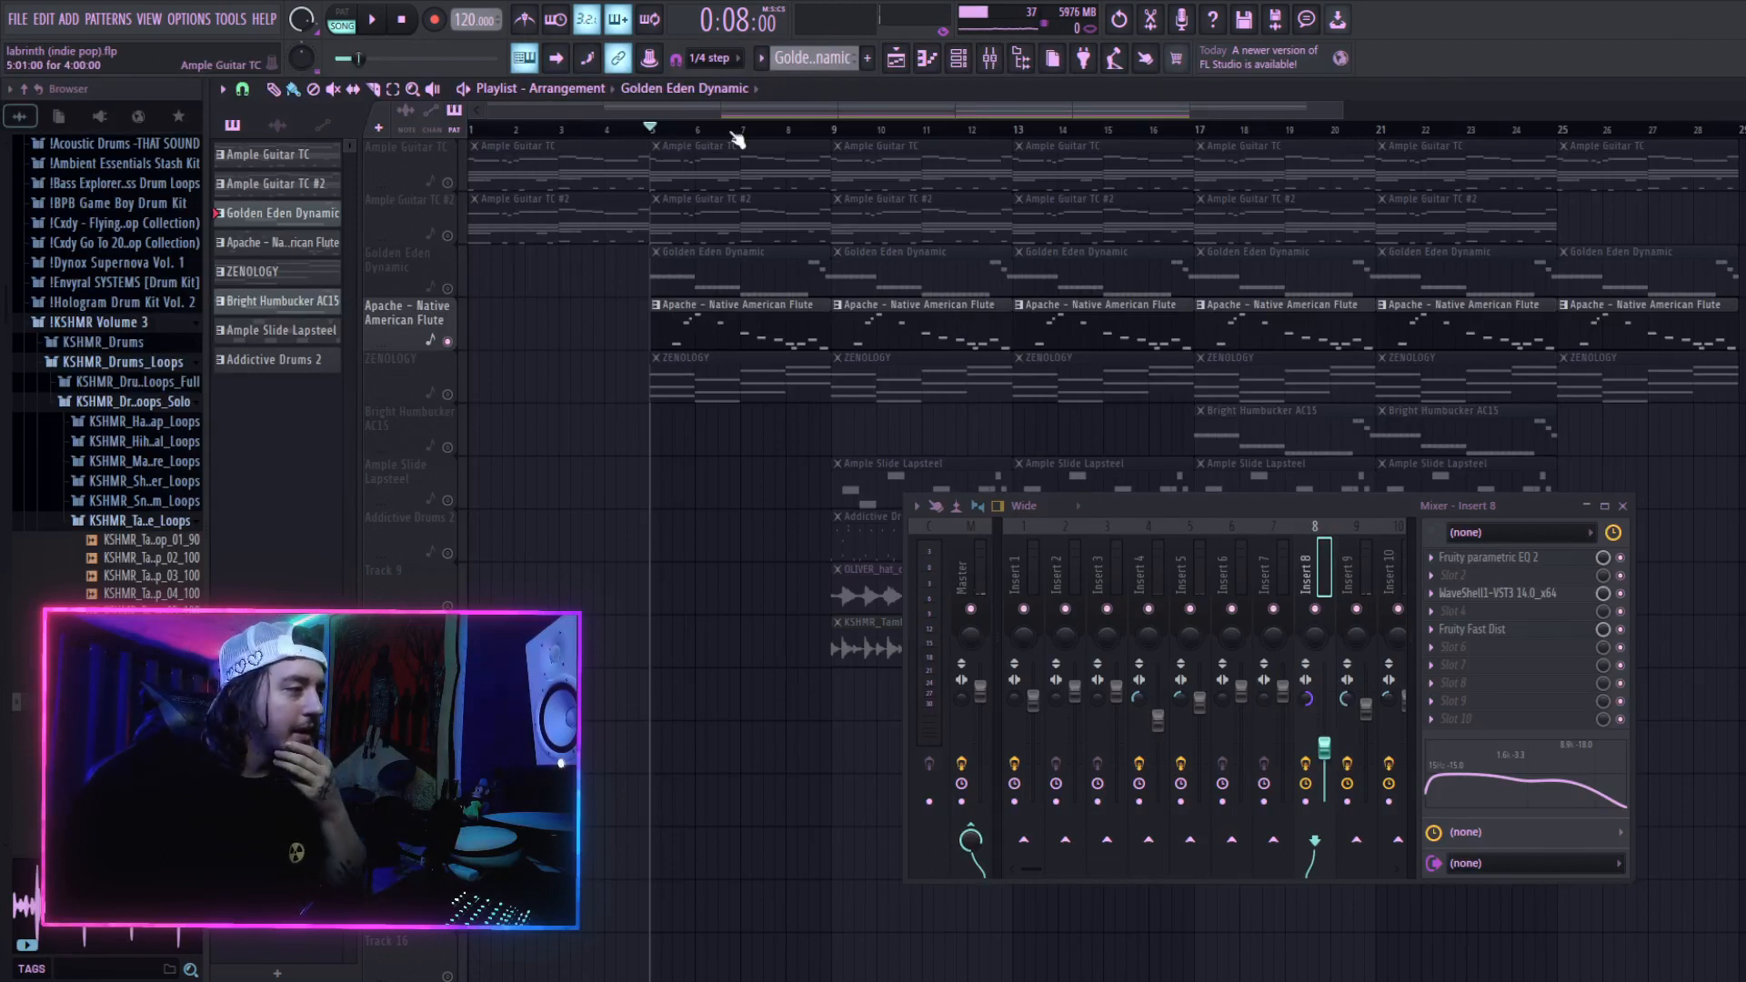
key(F6)
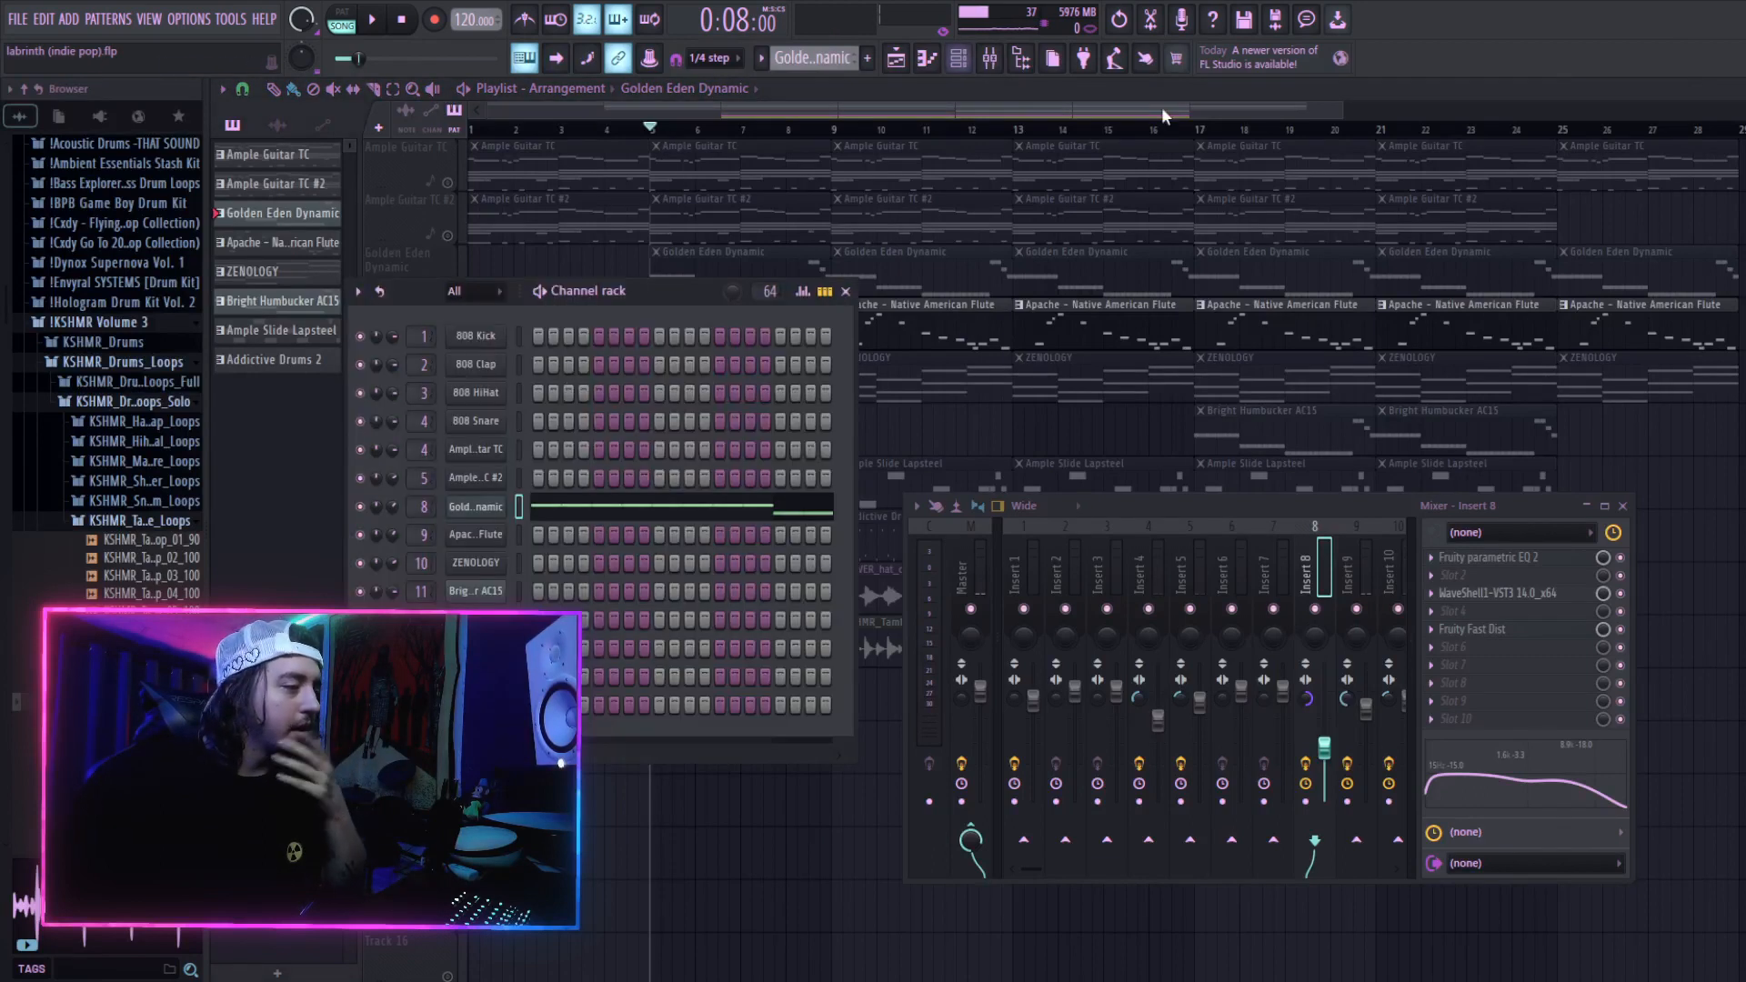
click(478, 536)
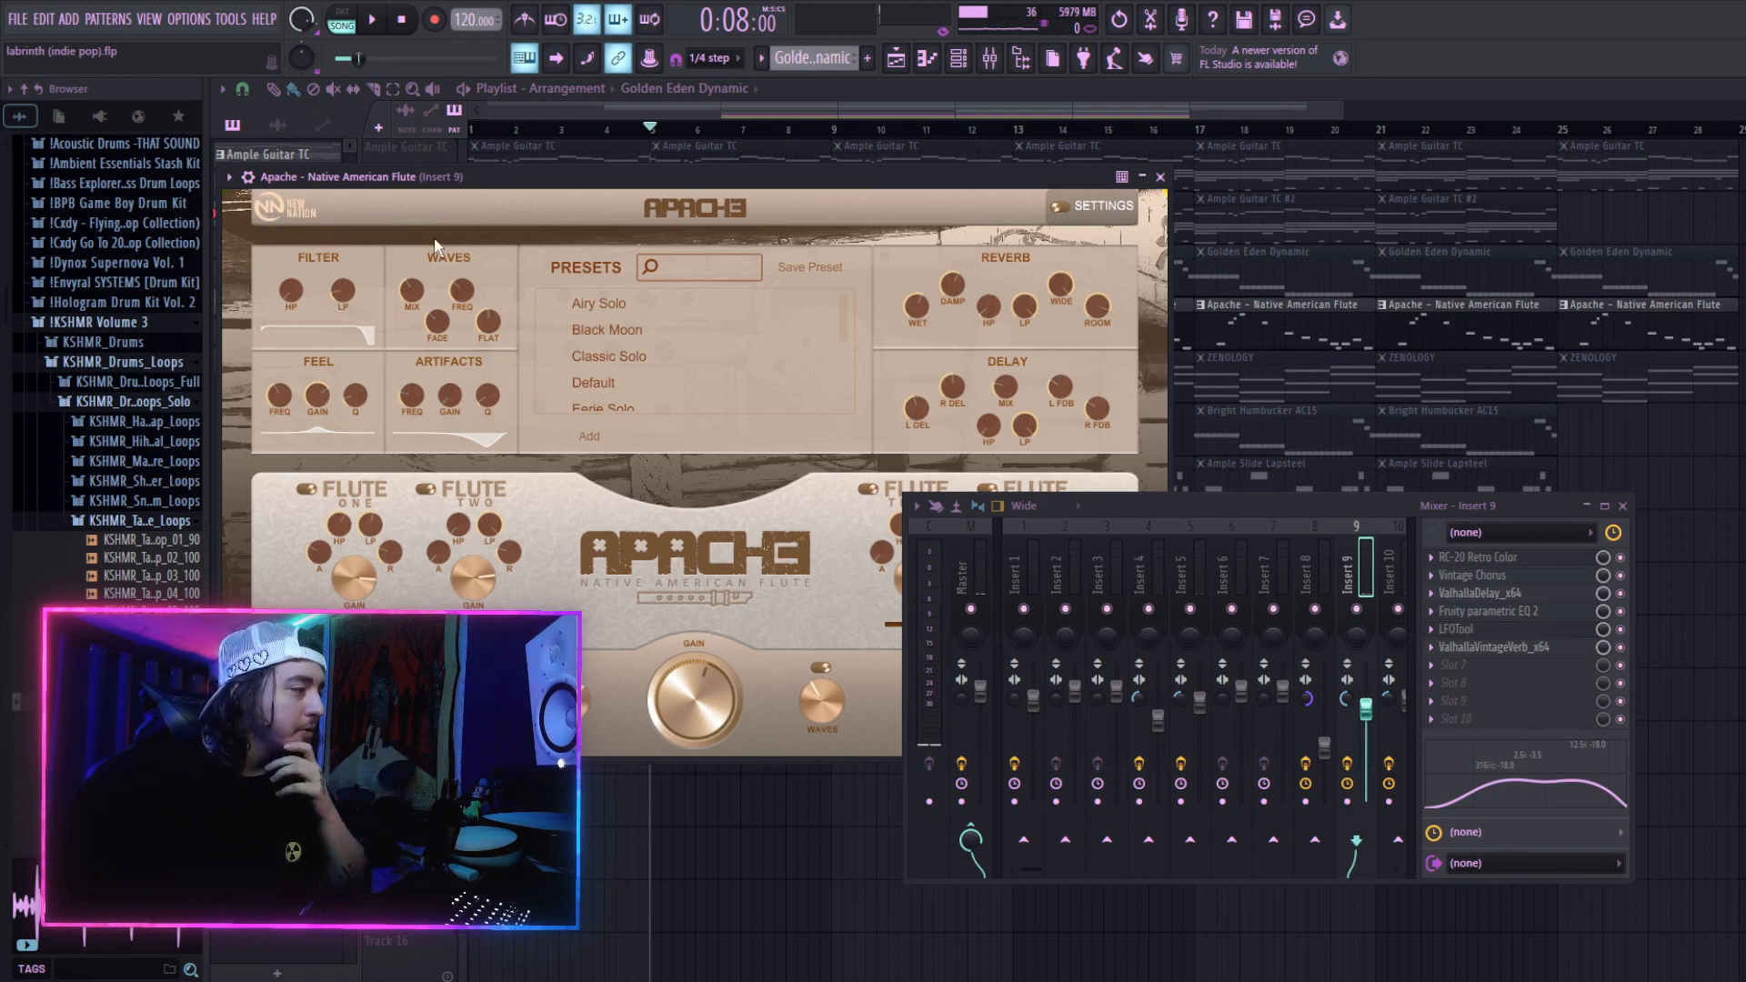
scroll(843, 342, down, 5)
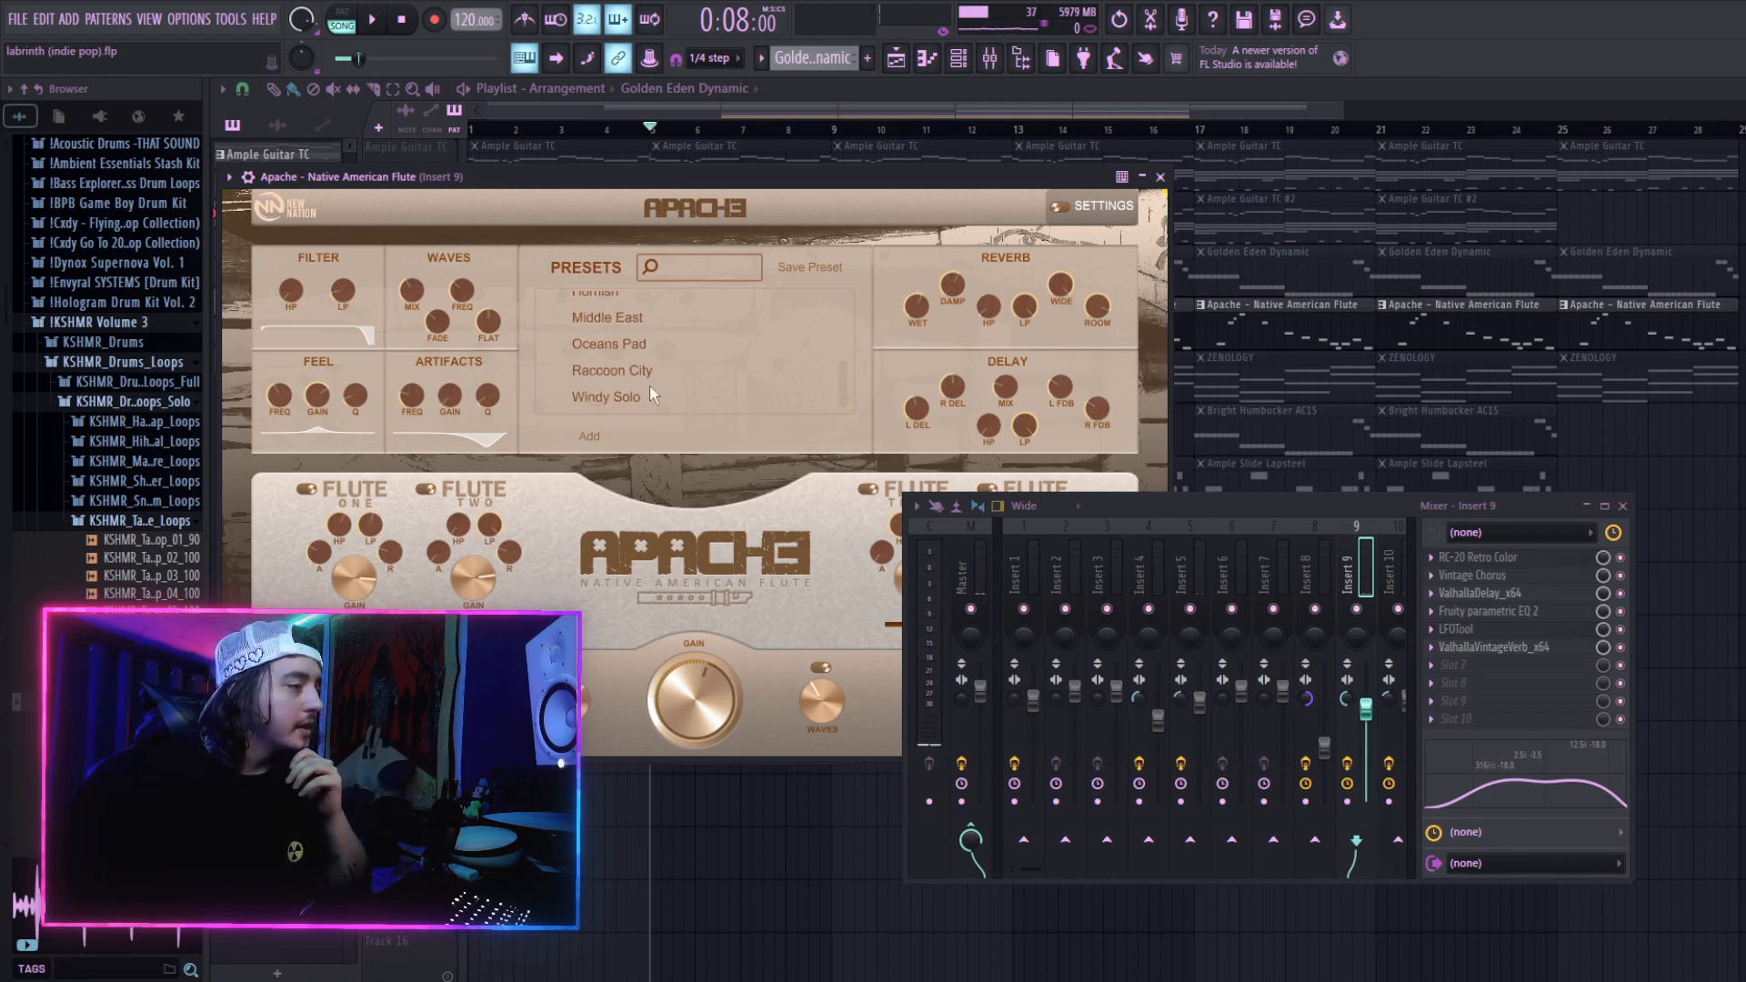
click(624, 373)
key(Escape)
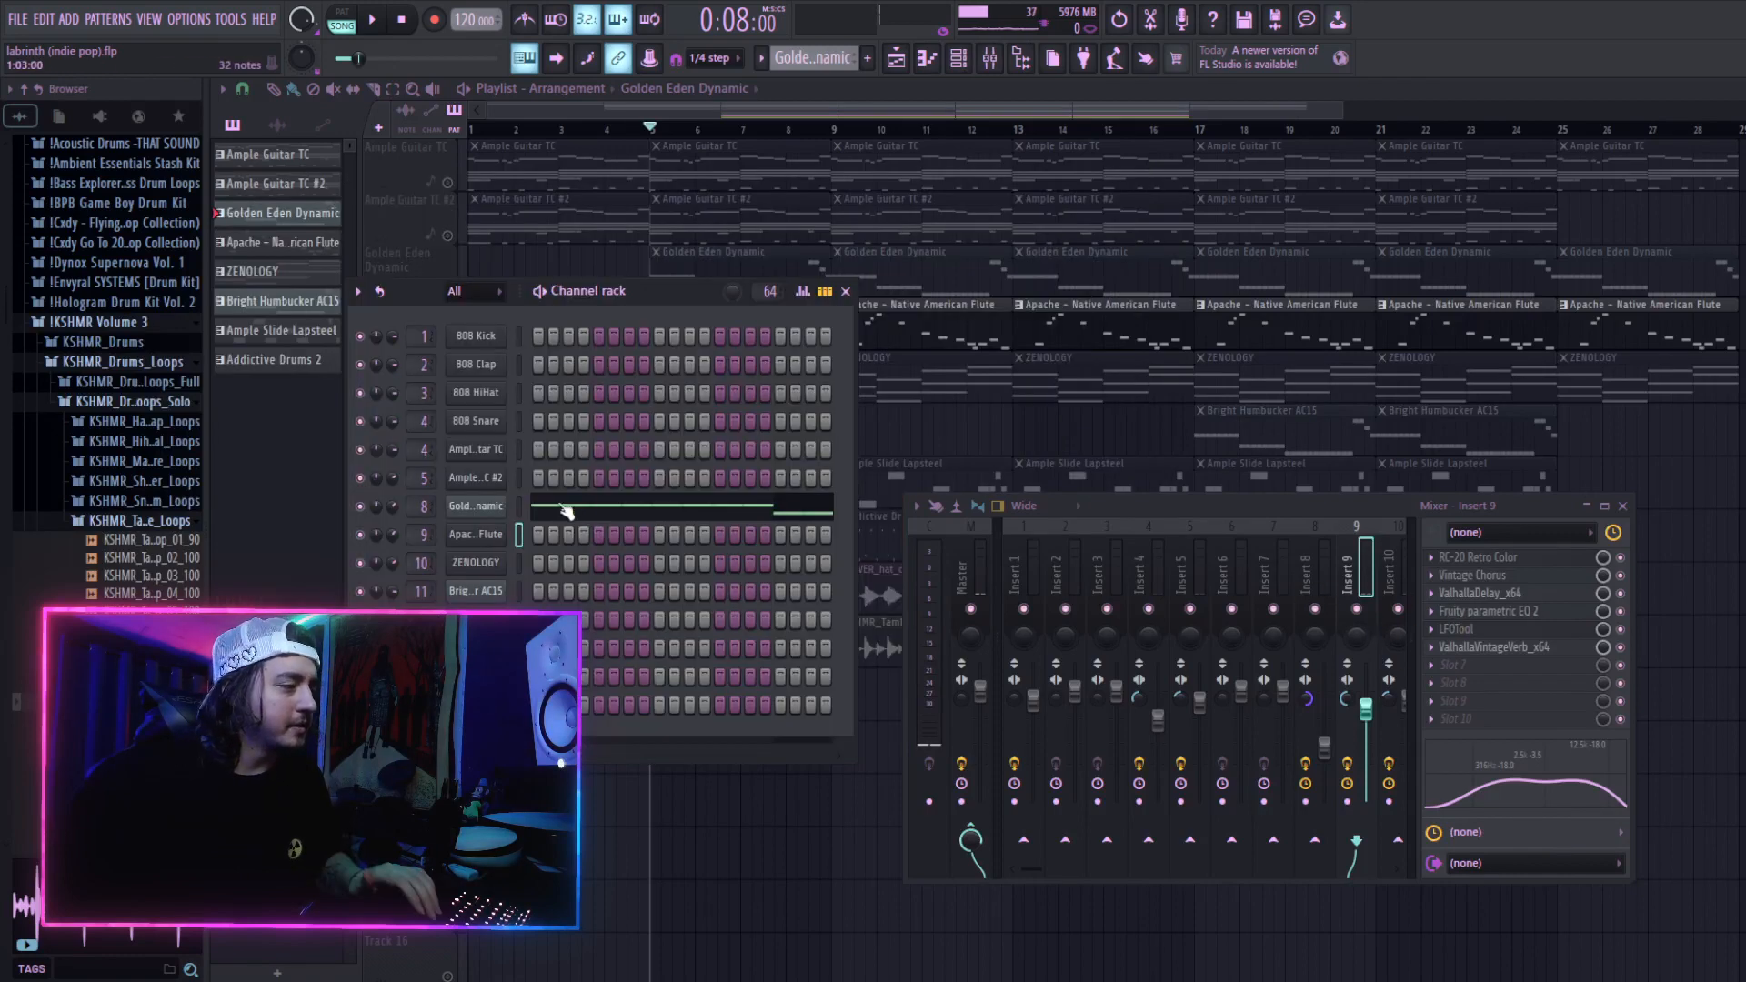
Step: Move the channel rack clear of the playlist and play the soloed flute track from bar 5 twice to hear Insert 9's effects
drag(683, 291, 626, 546)
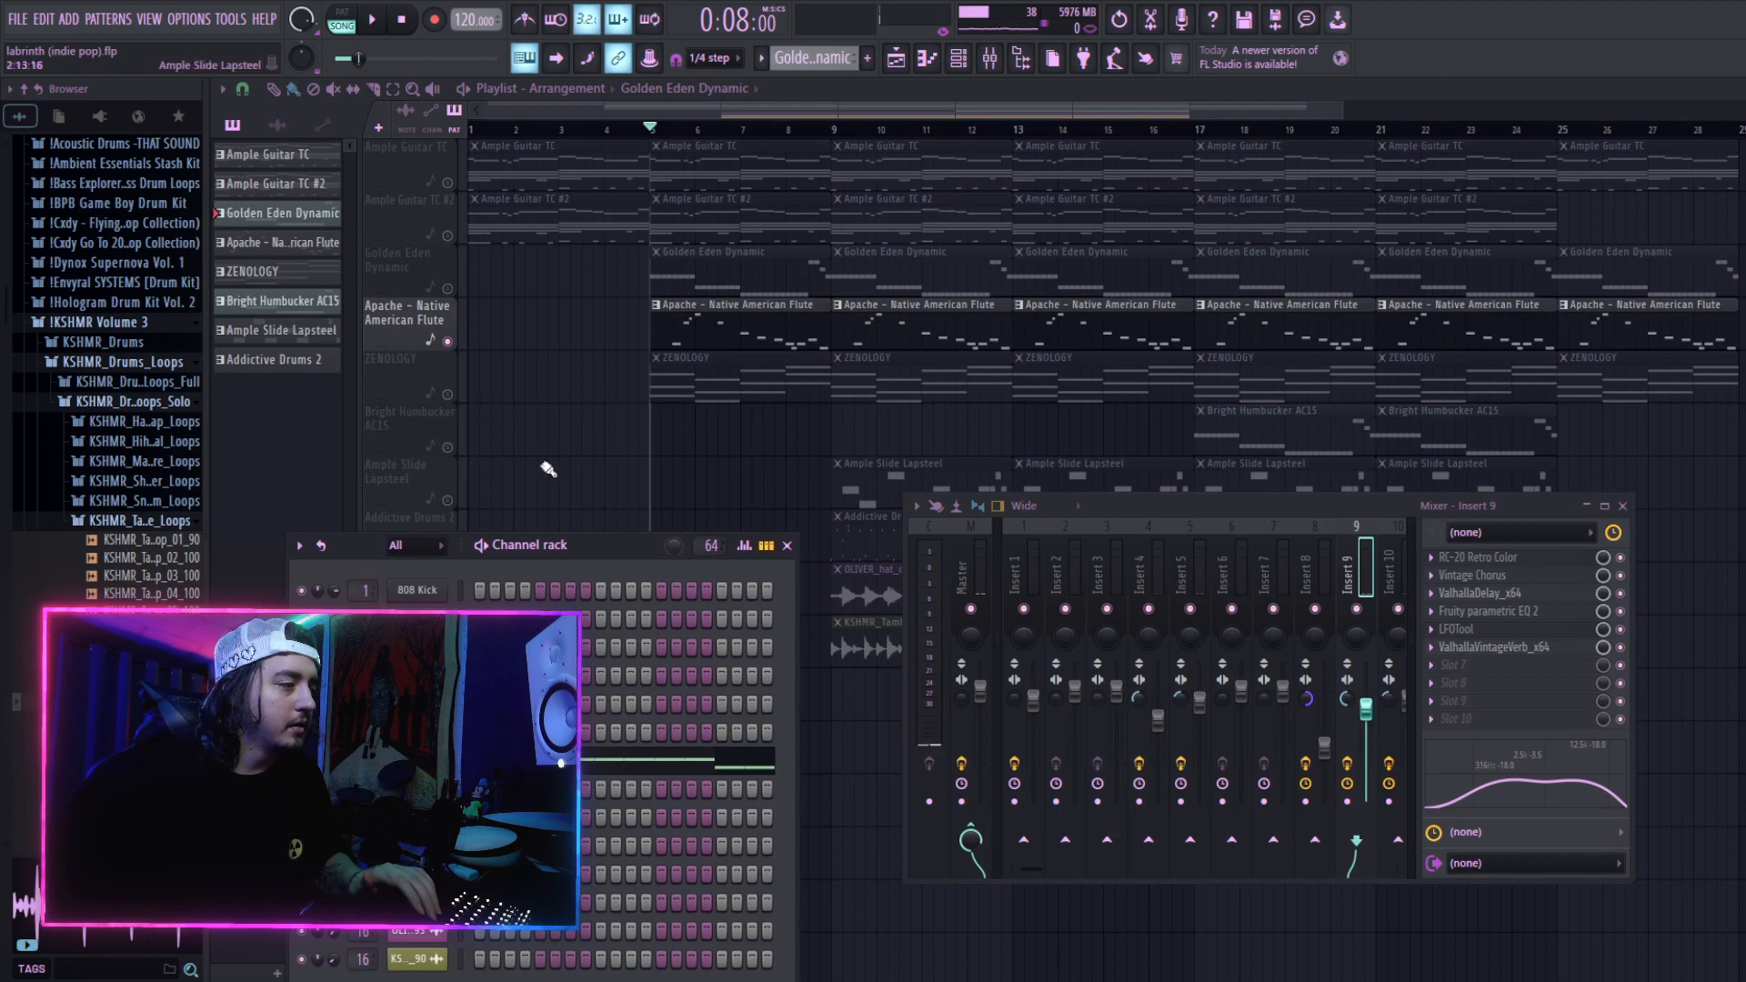
key(space)
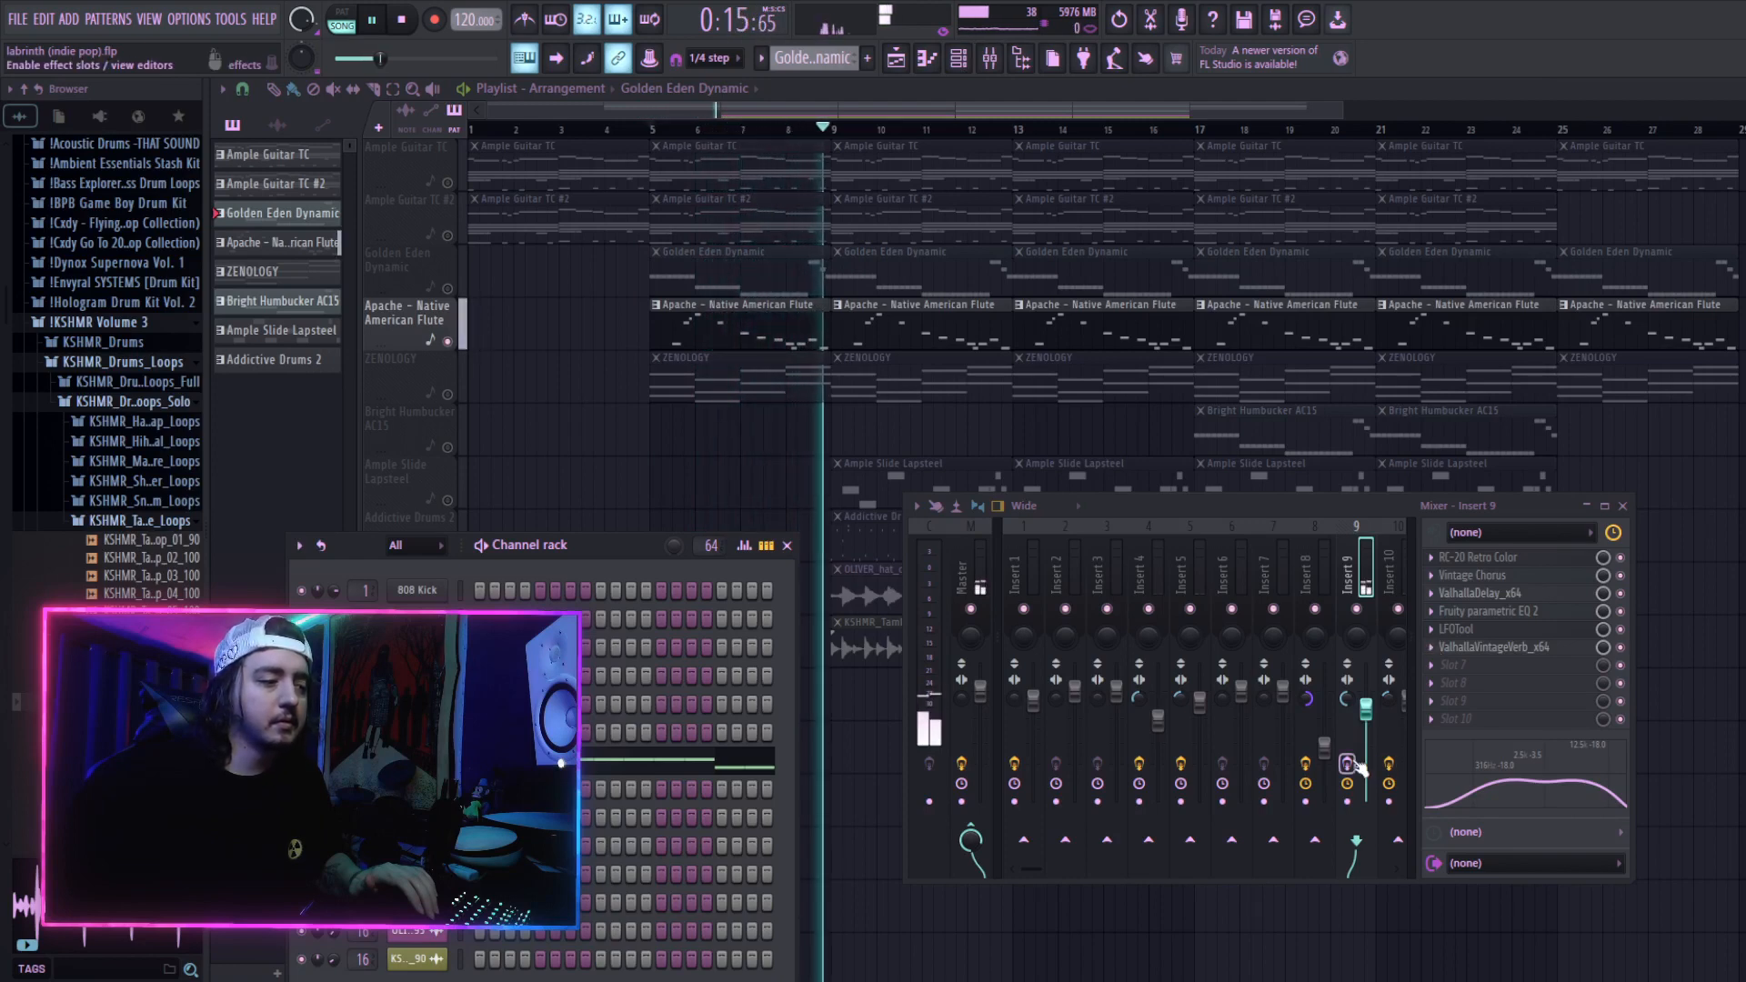
key(space)
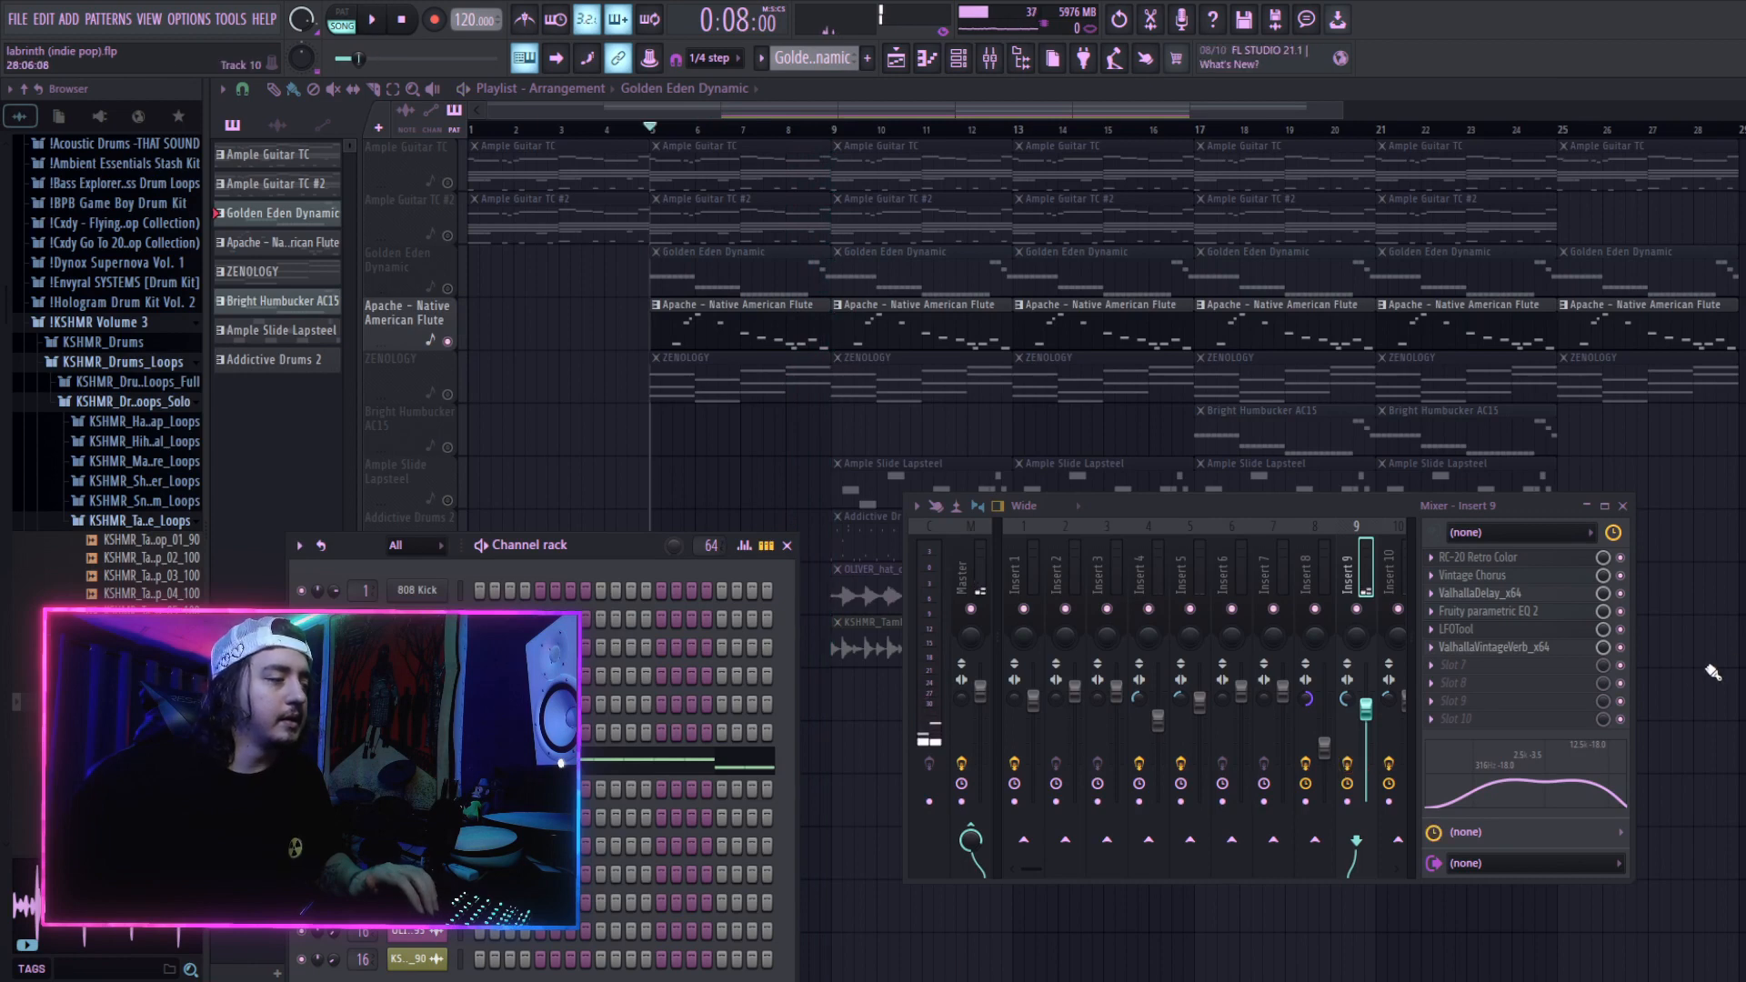
key(space)
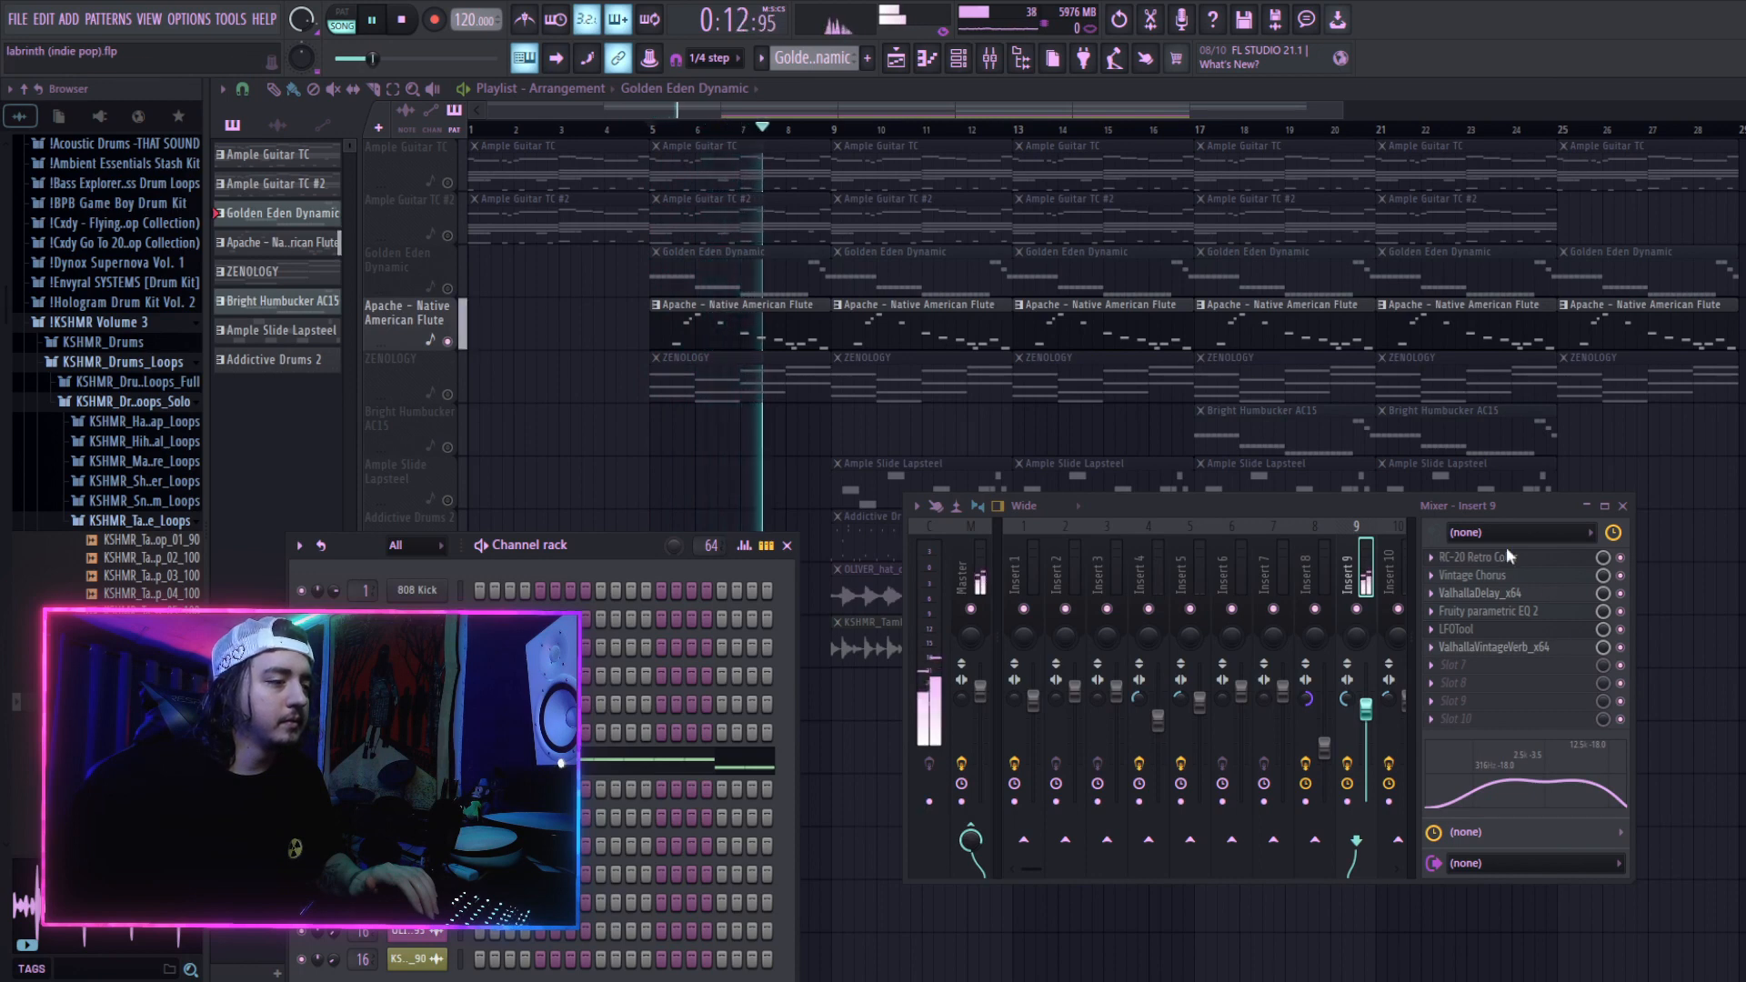
key(space)
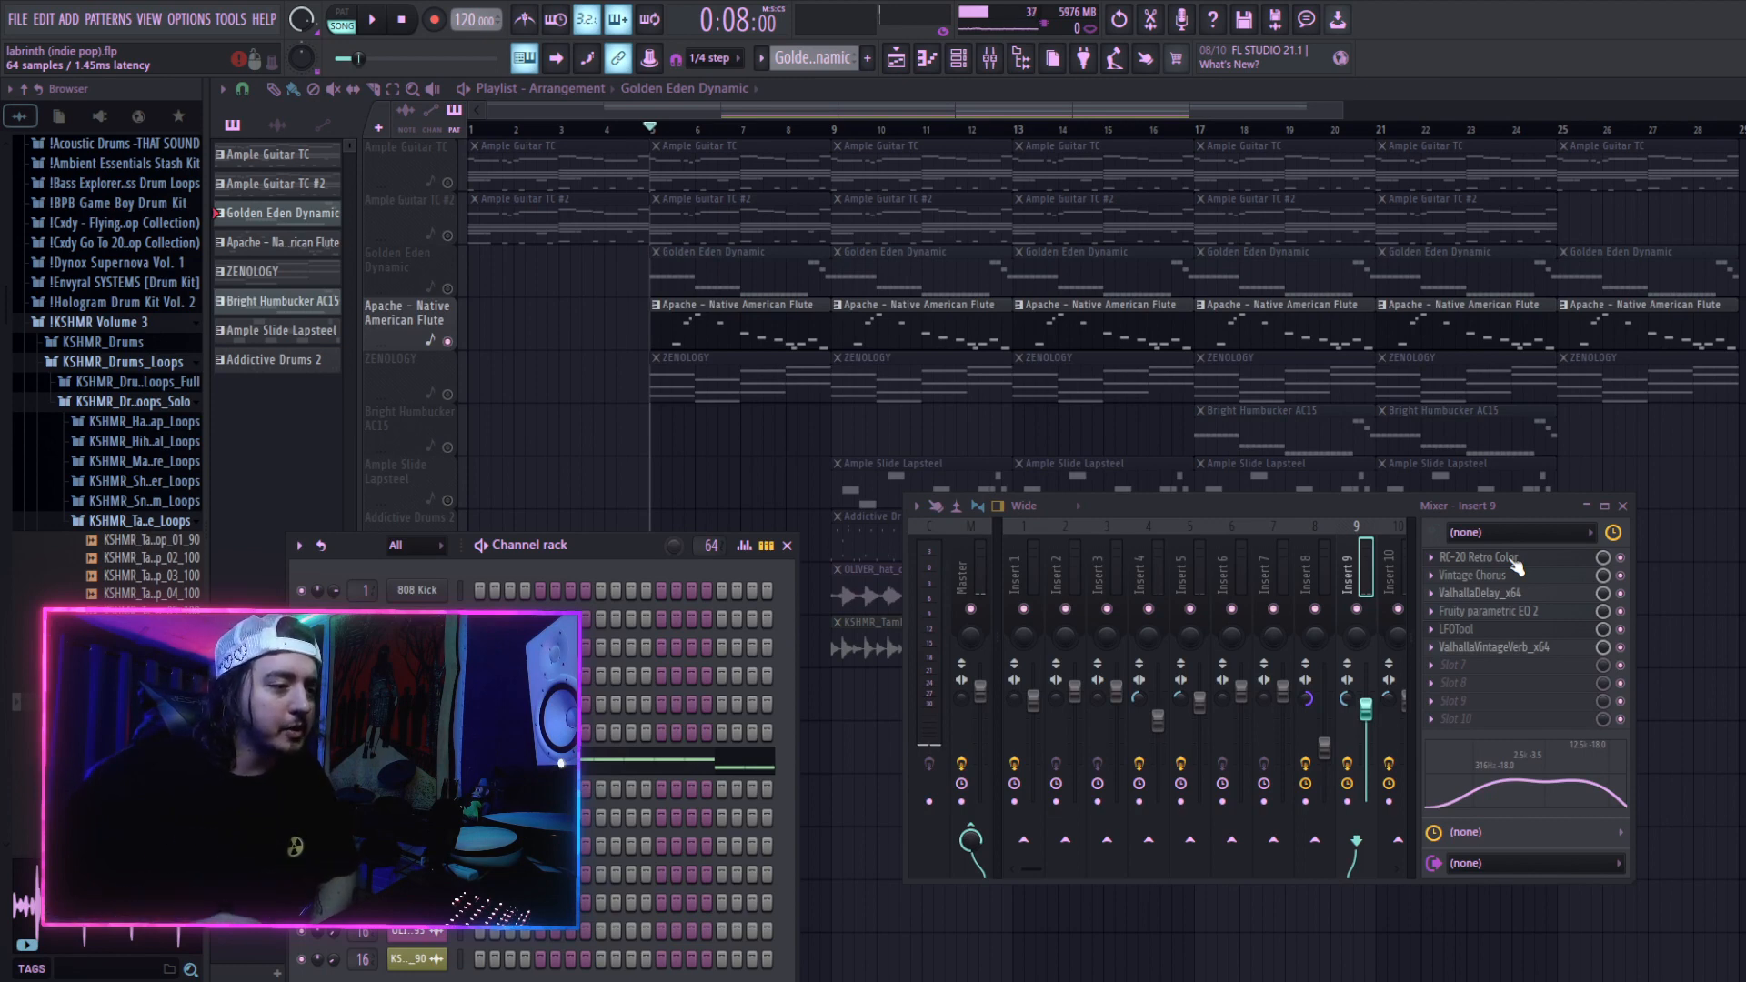
Step: Examine the RC-20 Retro Color, Vintage Chorus and ValhallaDelay settings on Insert 9, with the mixer moved clear
click(1516, 561)
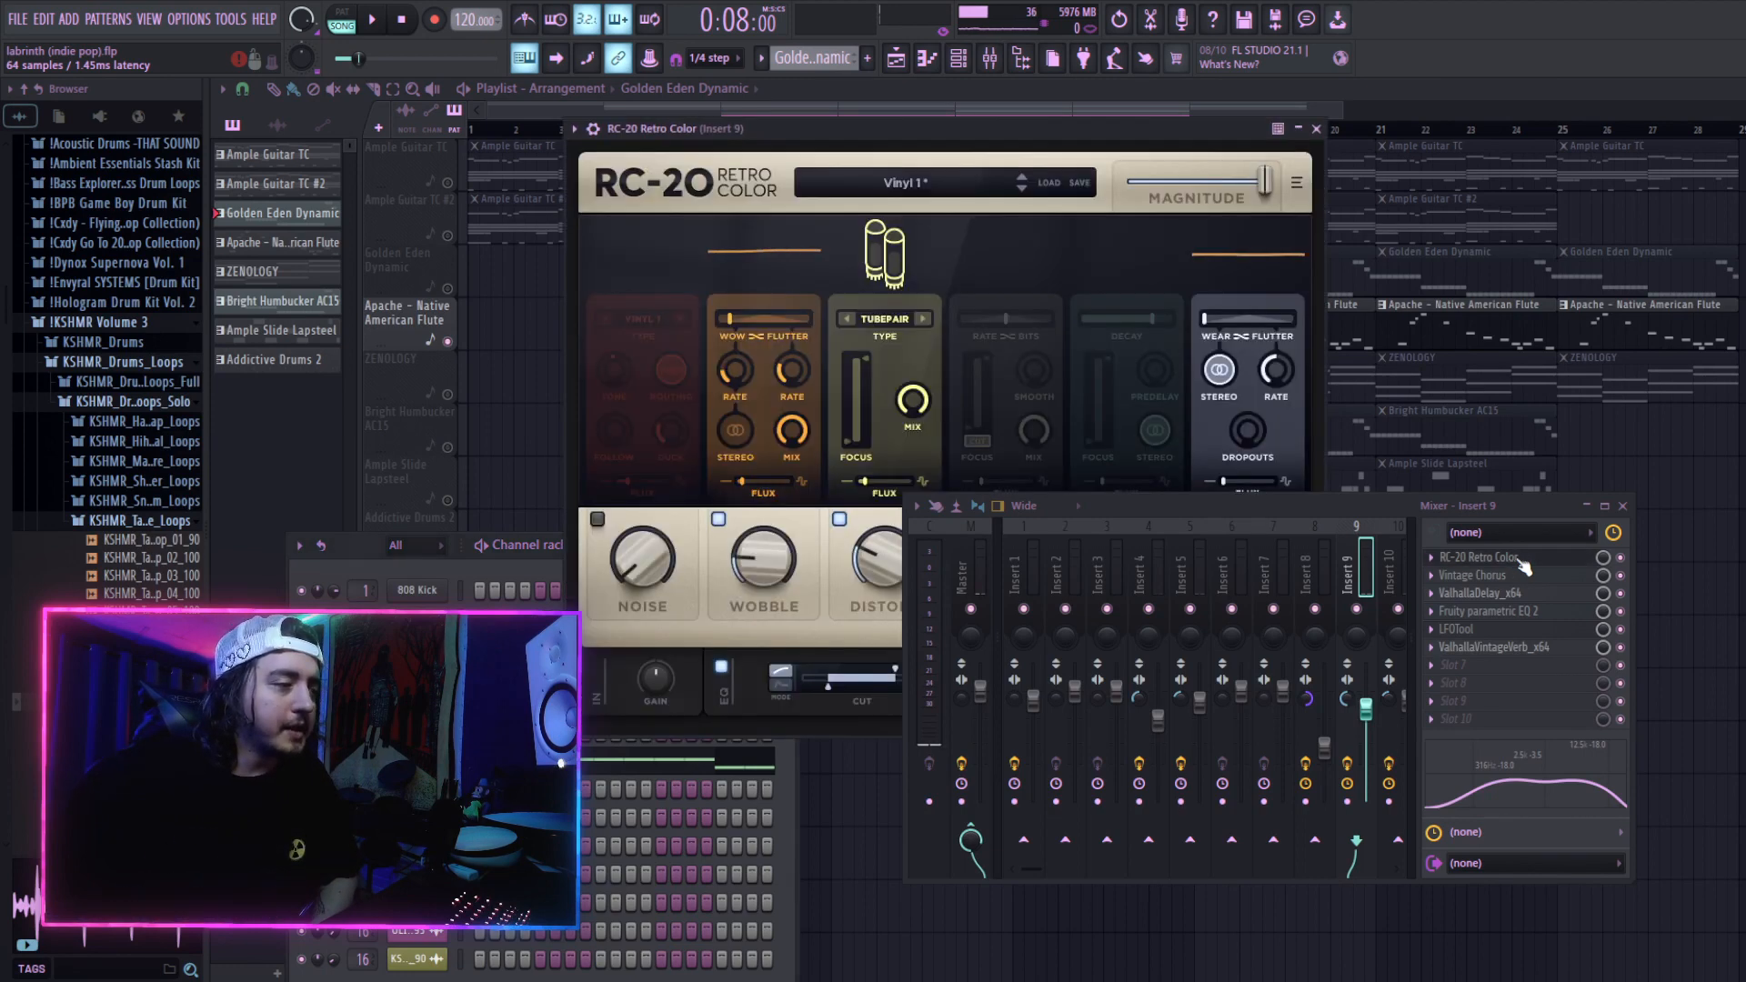
drag(1108, 542, 1236, 702)
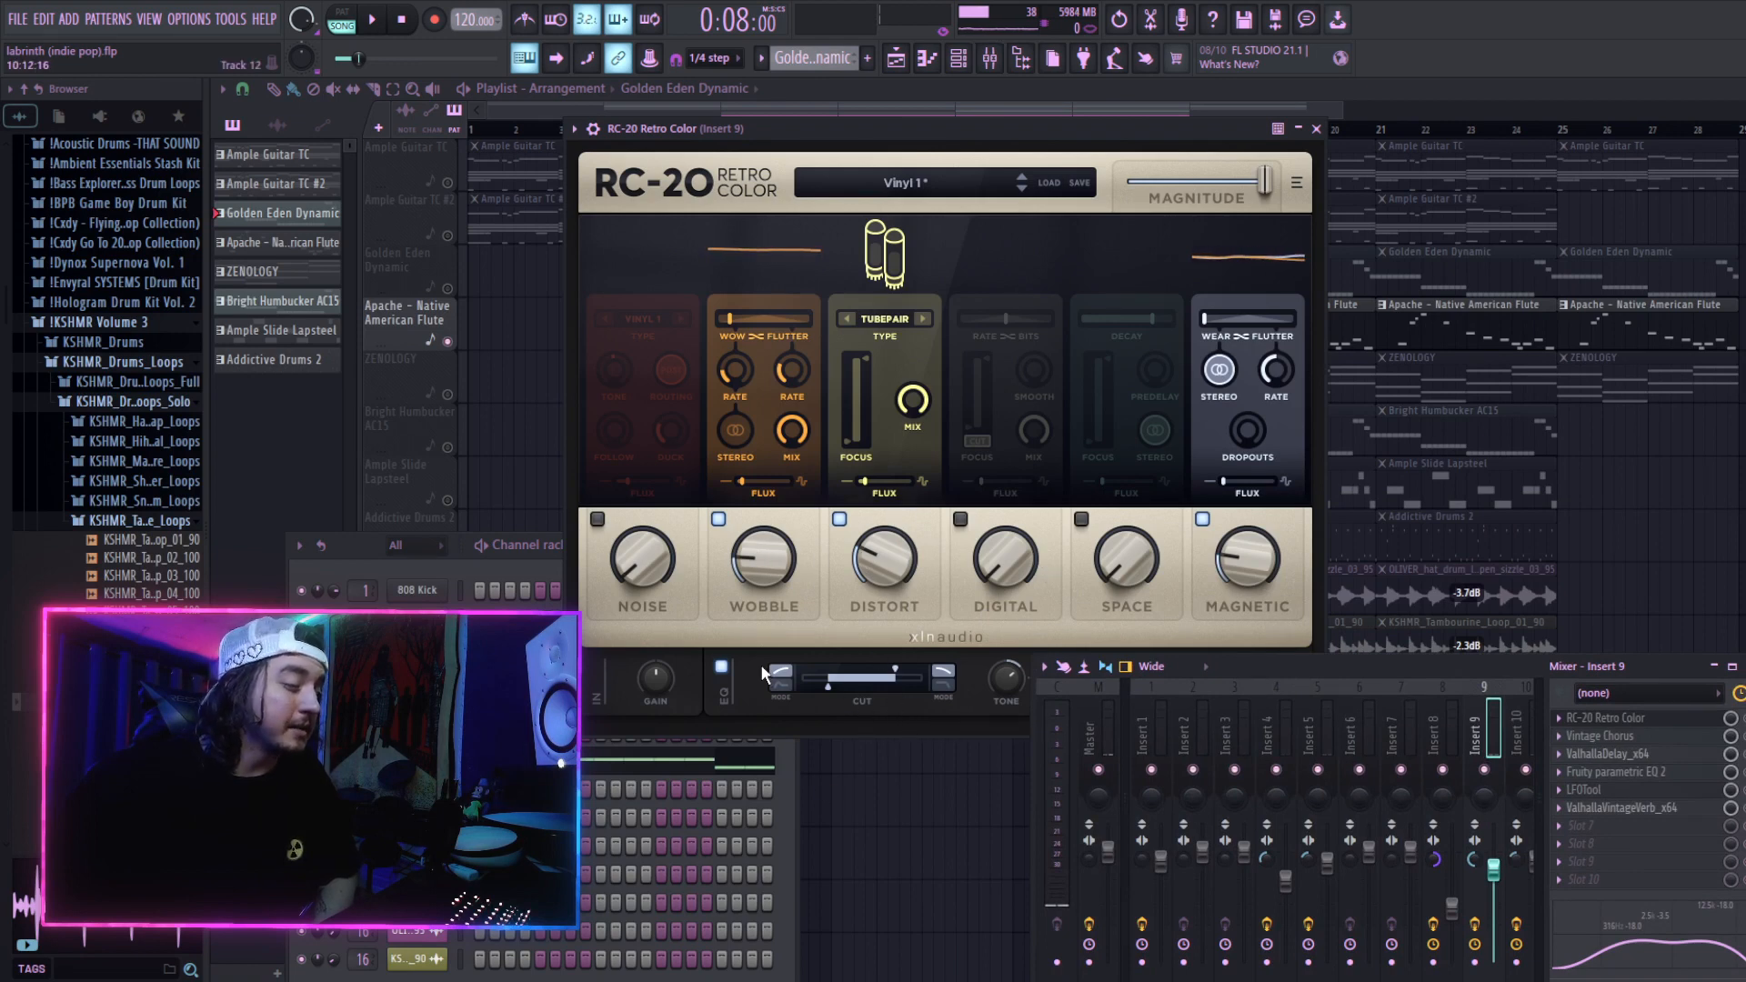
click(1316, 129)
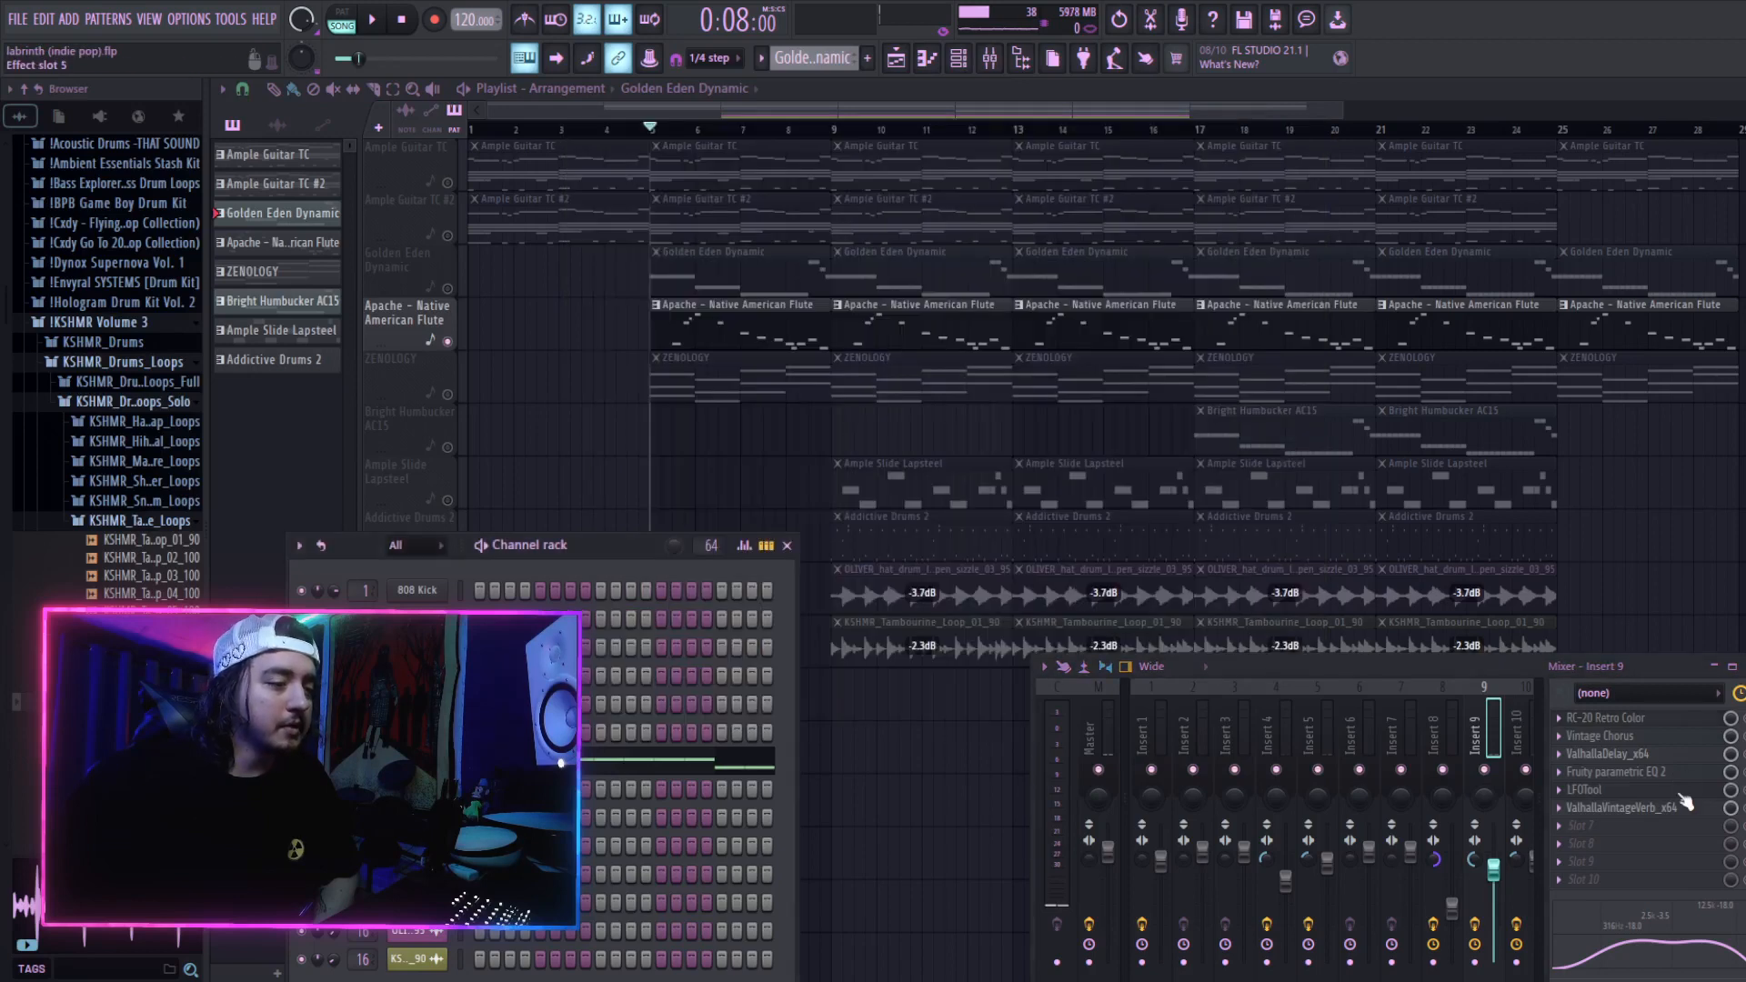
click(1634, 738)
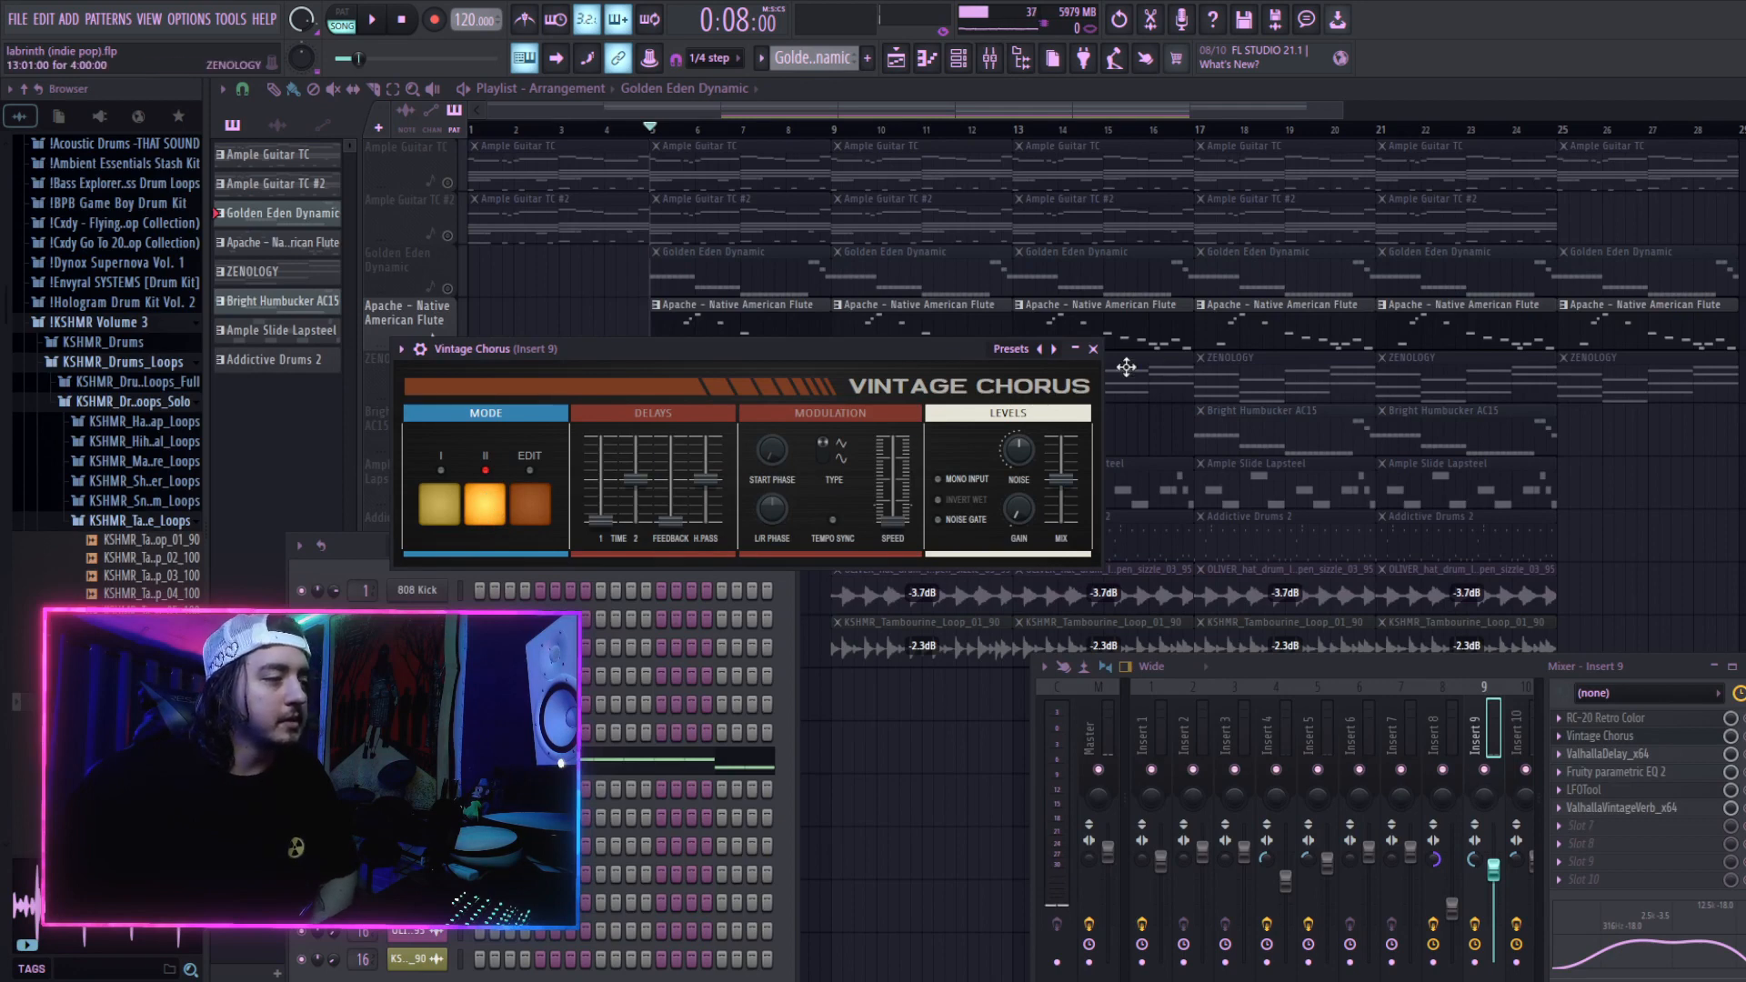
click(1093, 349)
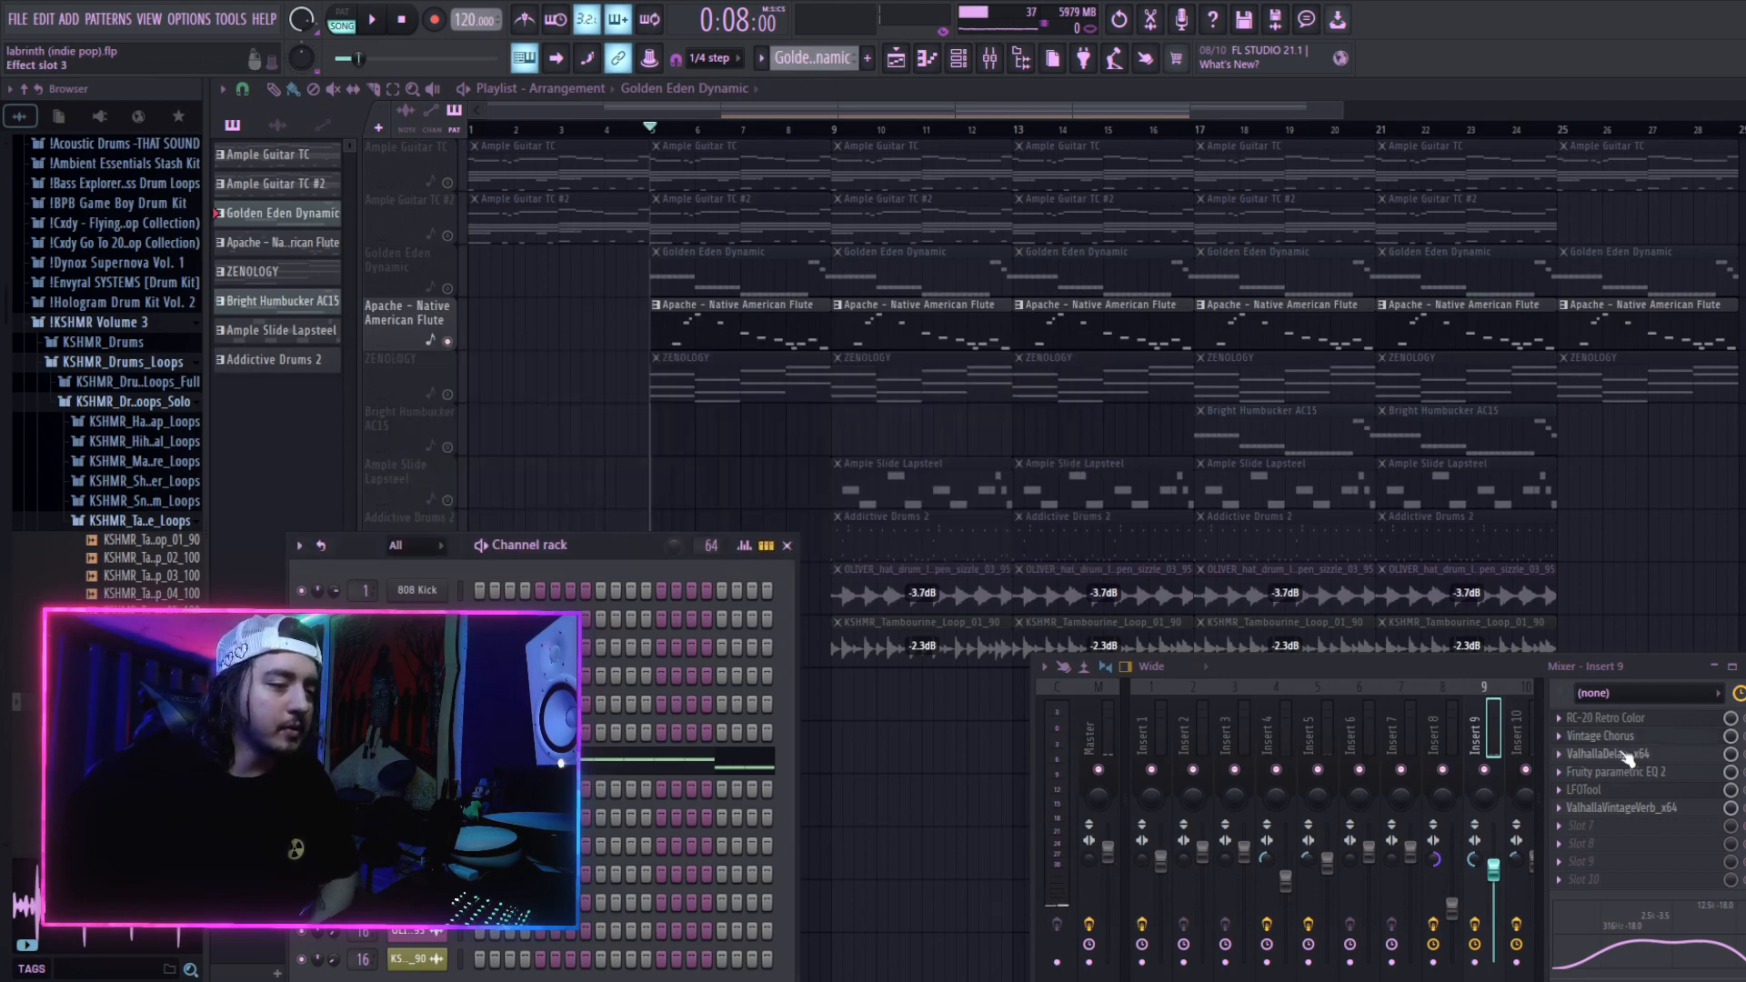
click(1614, 754)
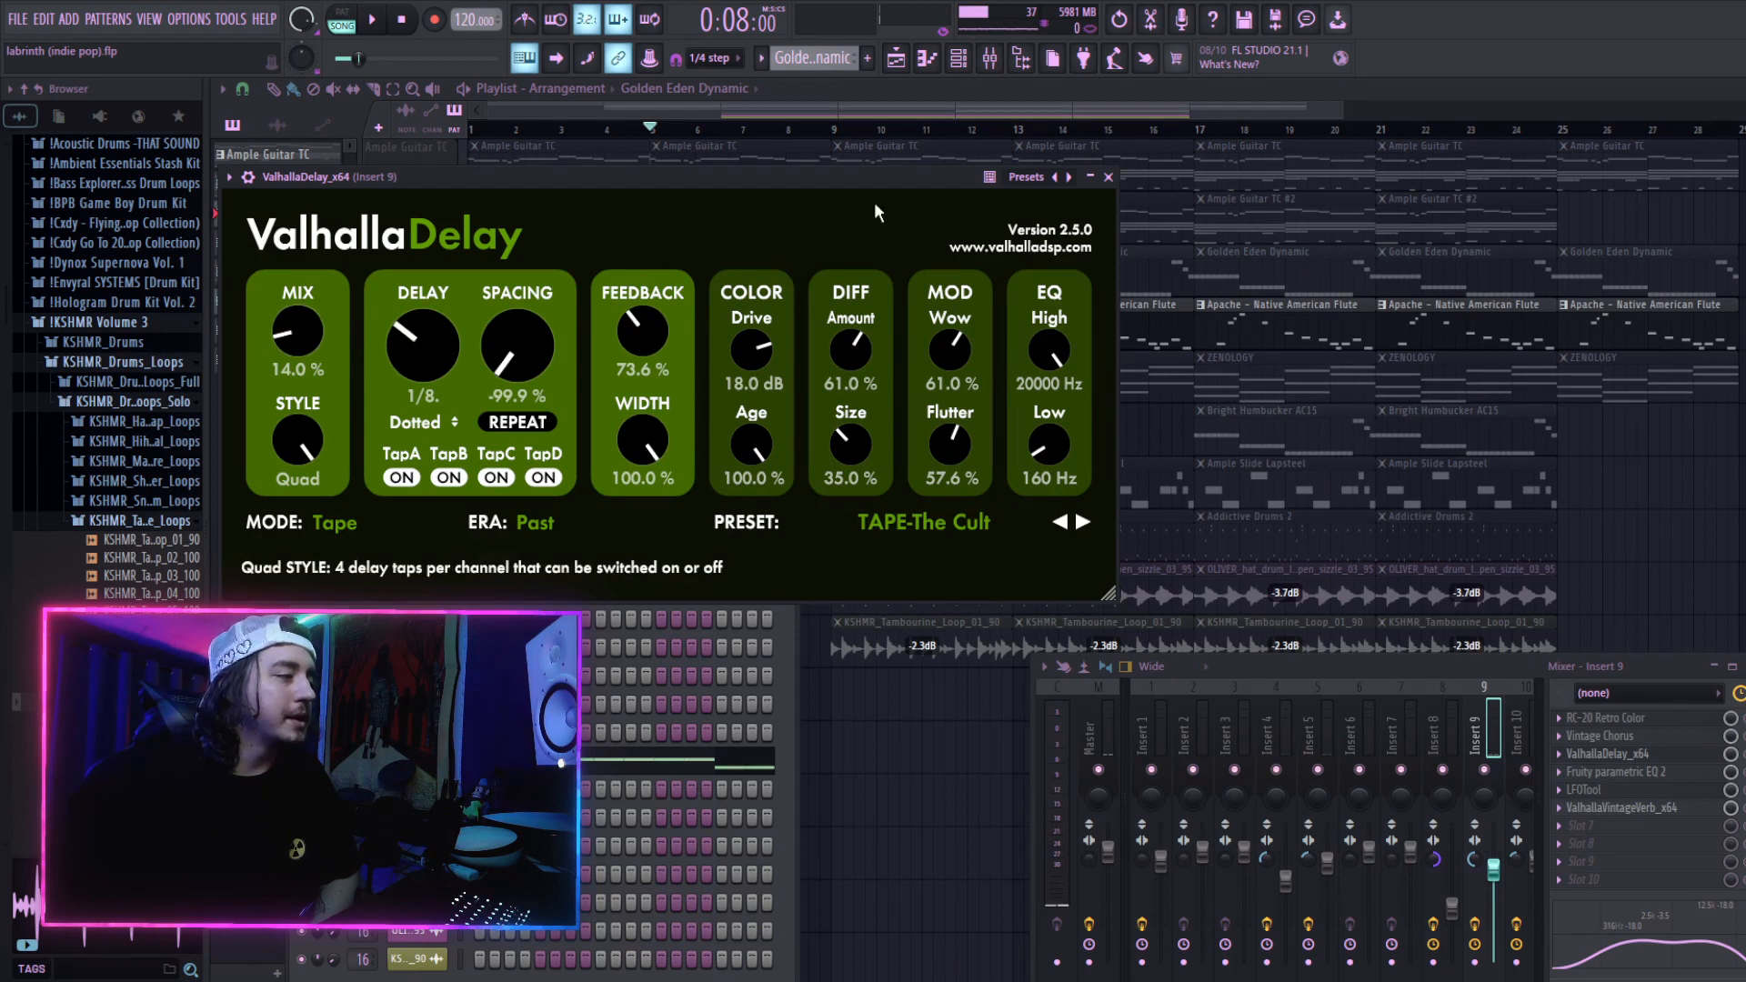
click(1109, 178)
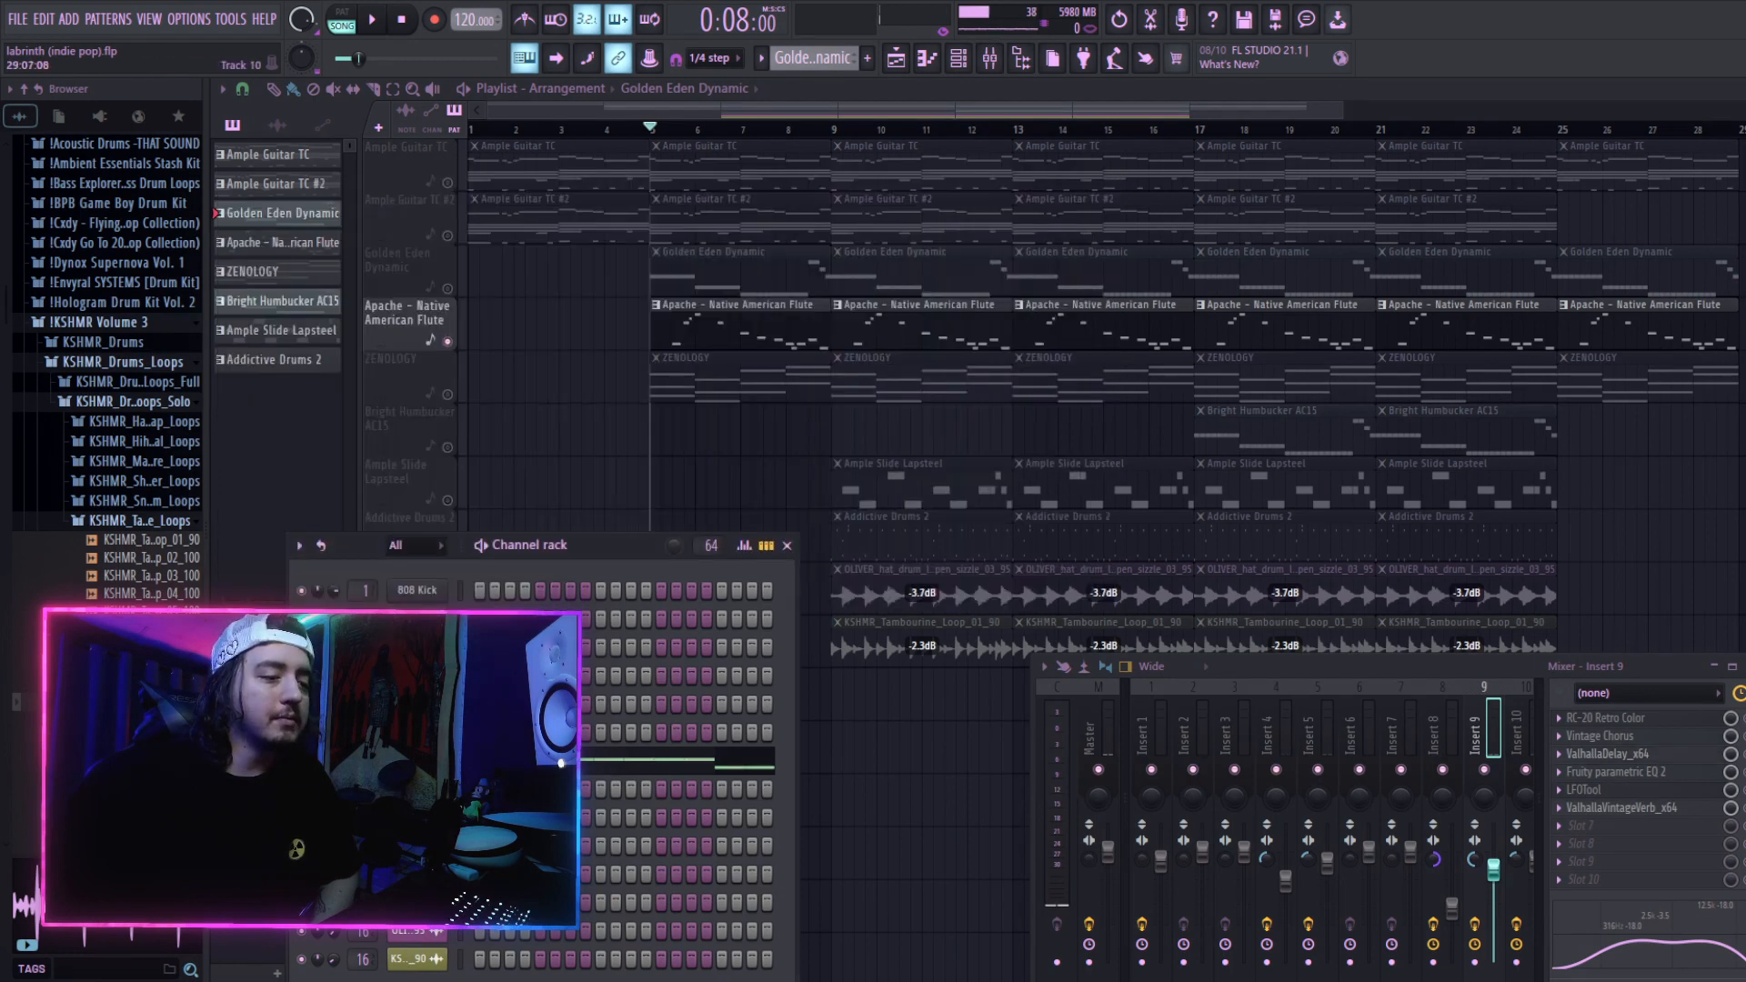
Step: Examine Insert 9's Fruity parametric EQ 2 low cut, LFOTool volume curve and Valhalla Shimmer reverb settings
click(1628, 772)
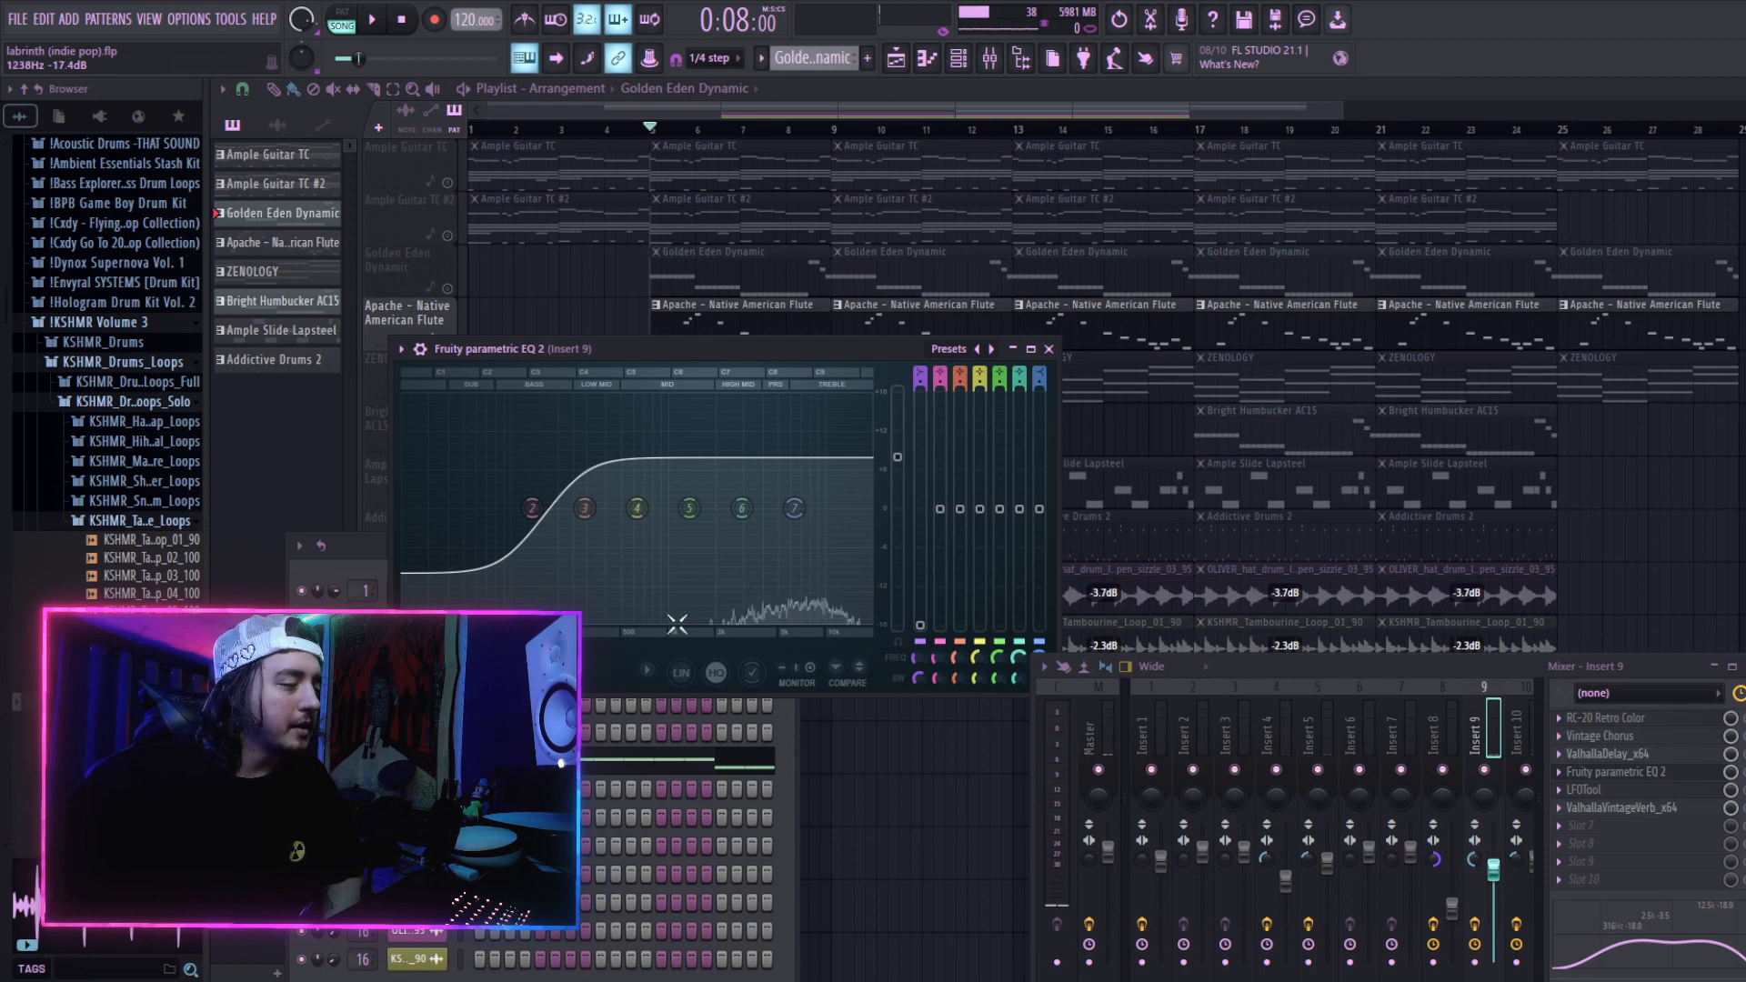
click(1049, 348)
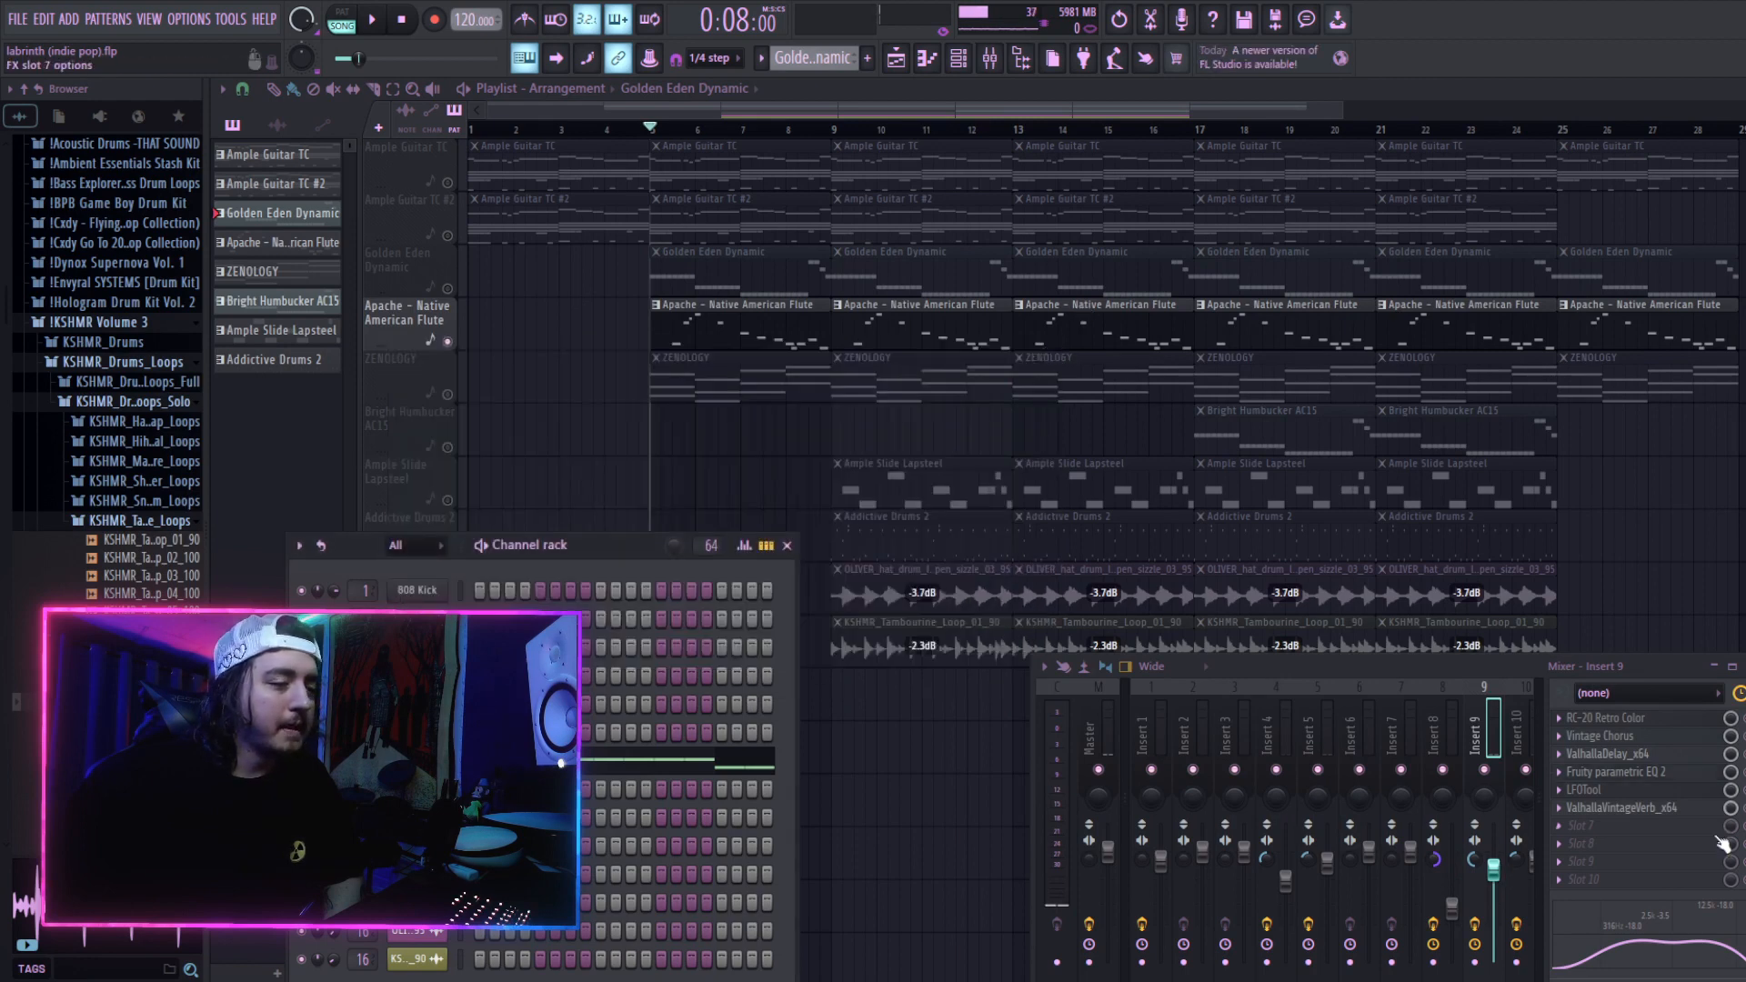
click(1629, 789)
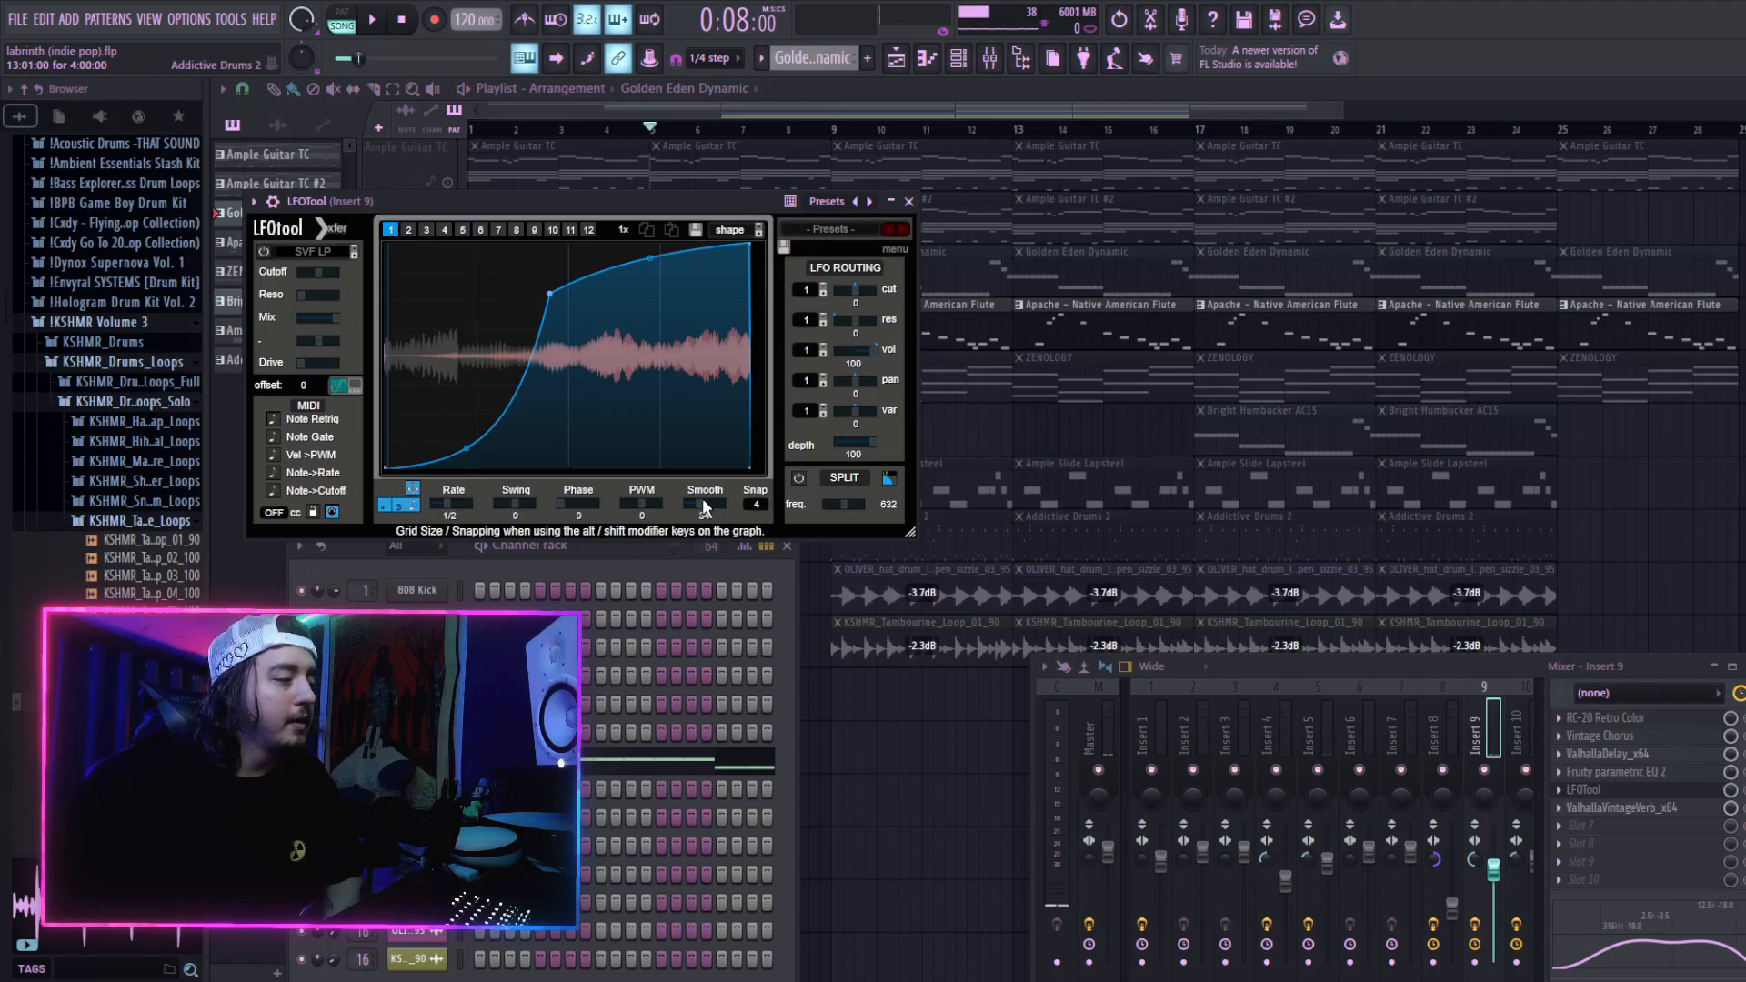
click(908, 203)
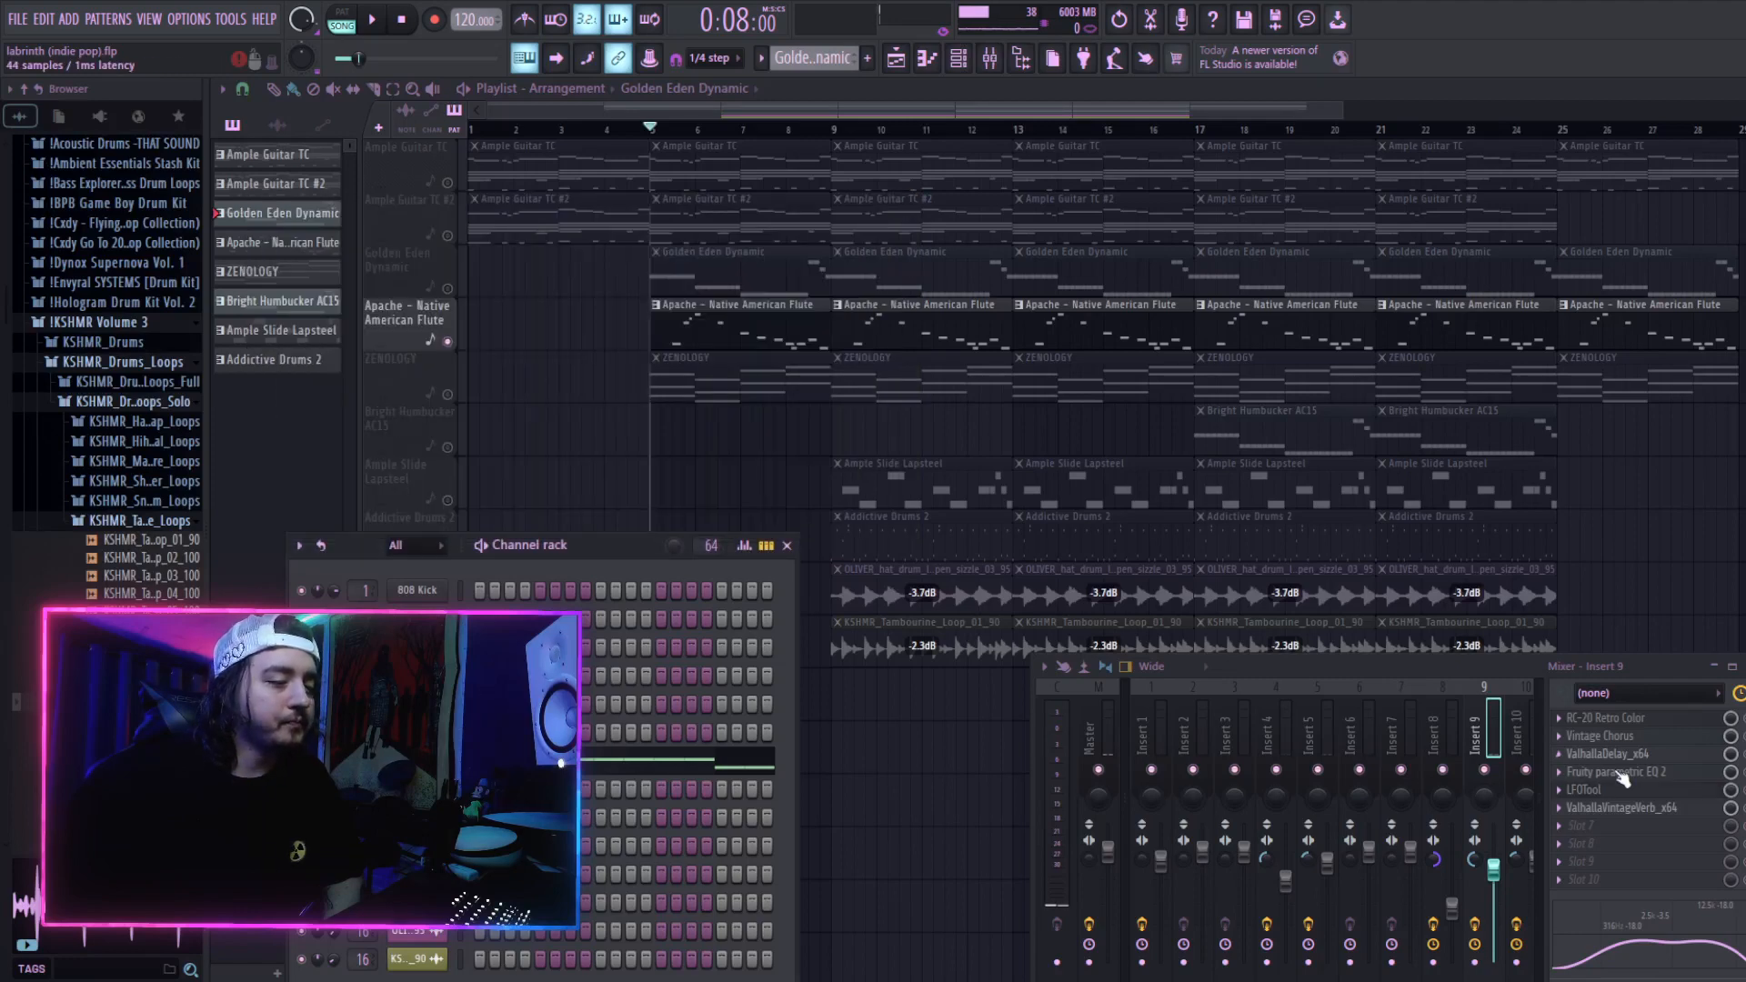
click(1657, 813)
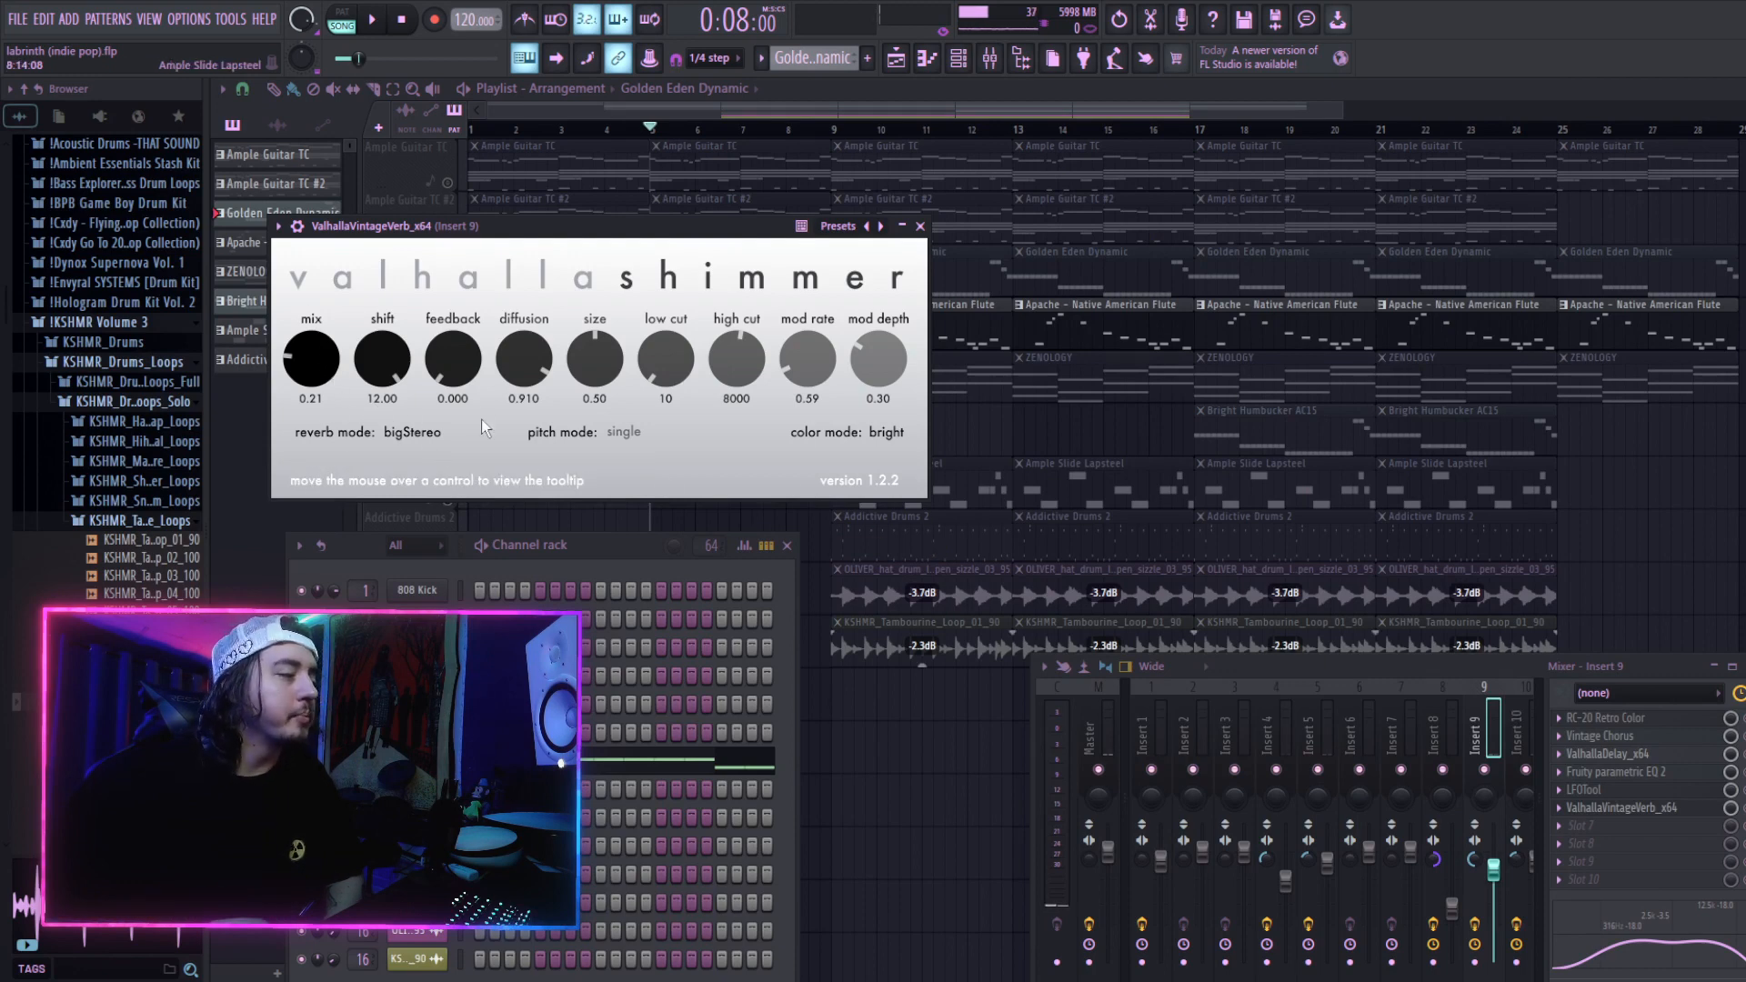
click(921, 227)
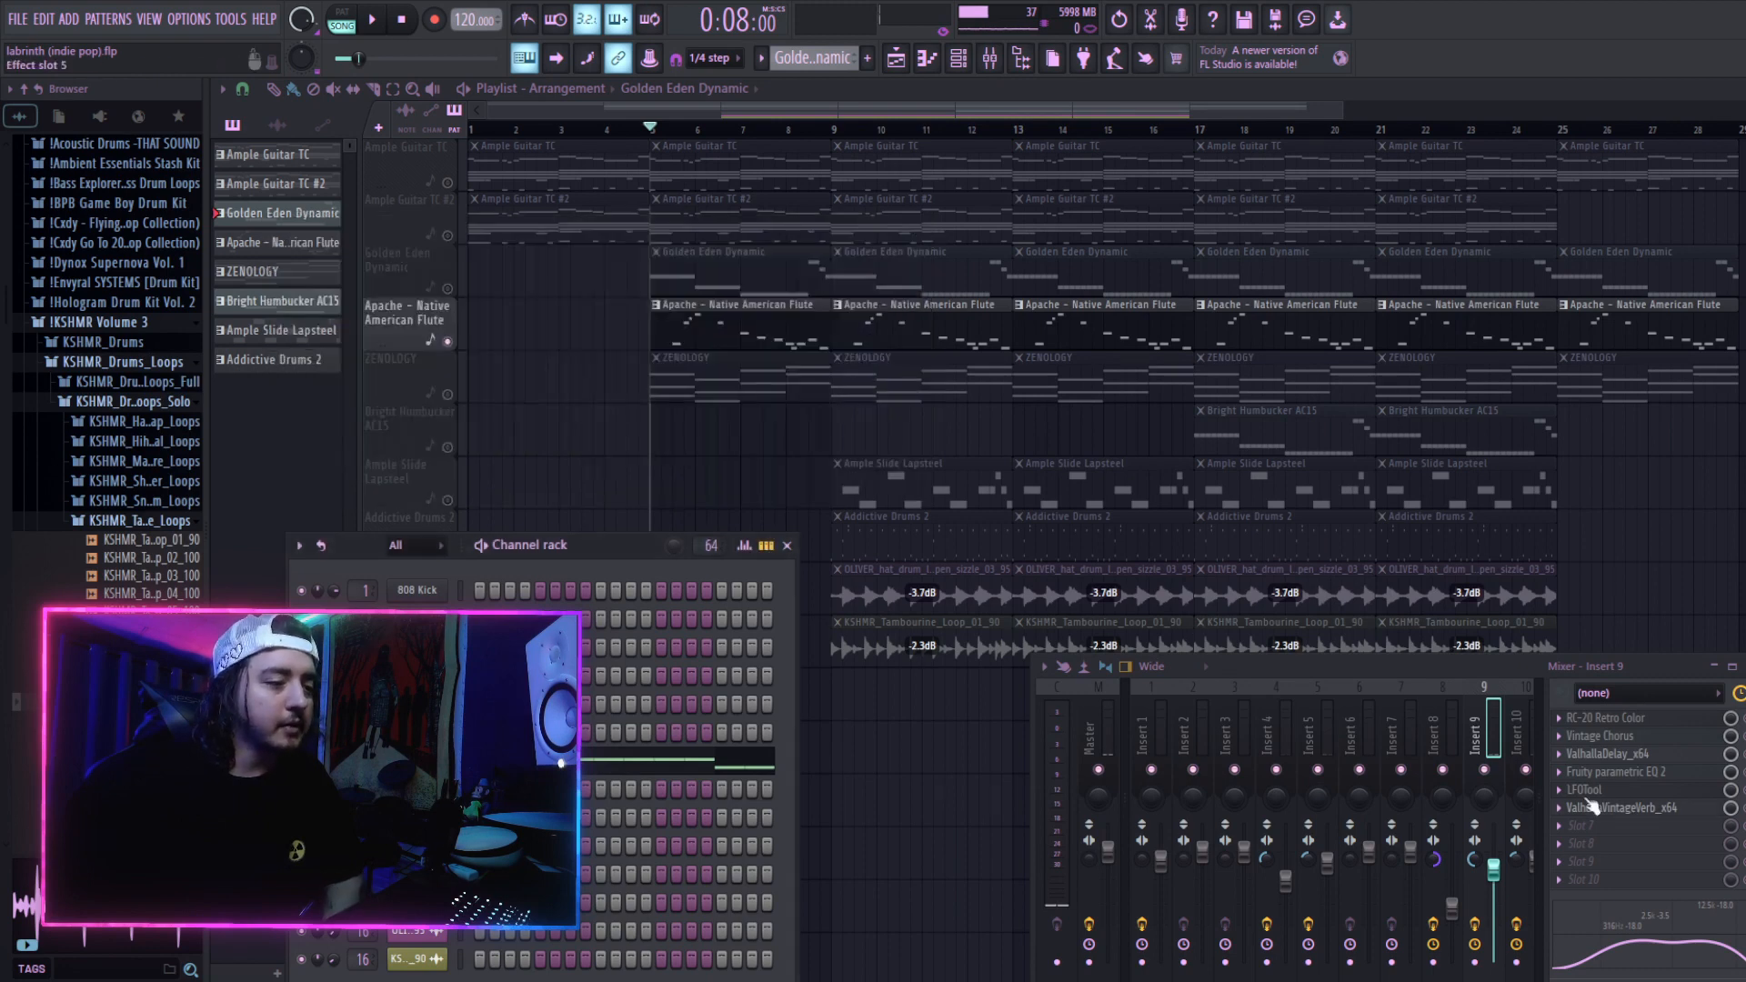
Step: Unmute the Golden Eden Dynamic and both Ample Guitar tracks and play them together with the flute from bar 5
click(446, 288)
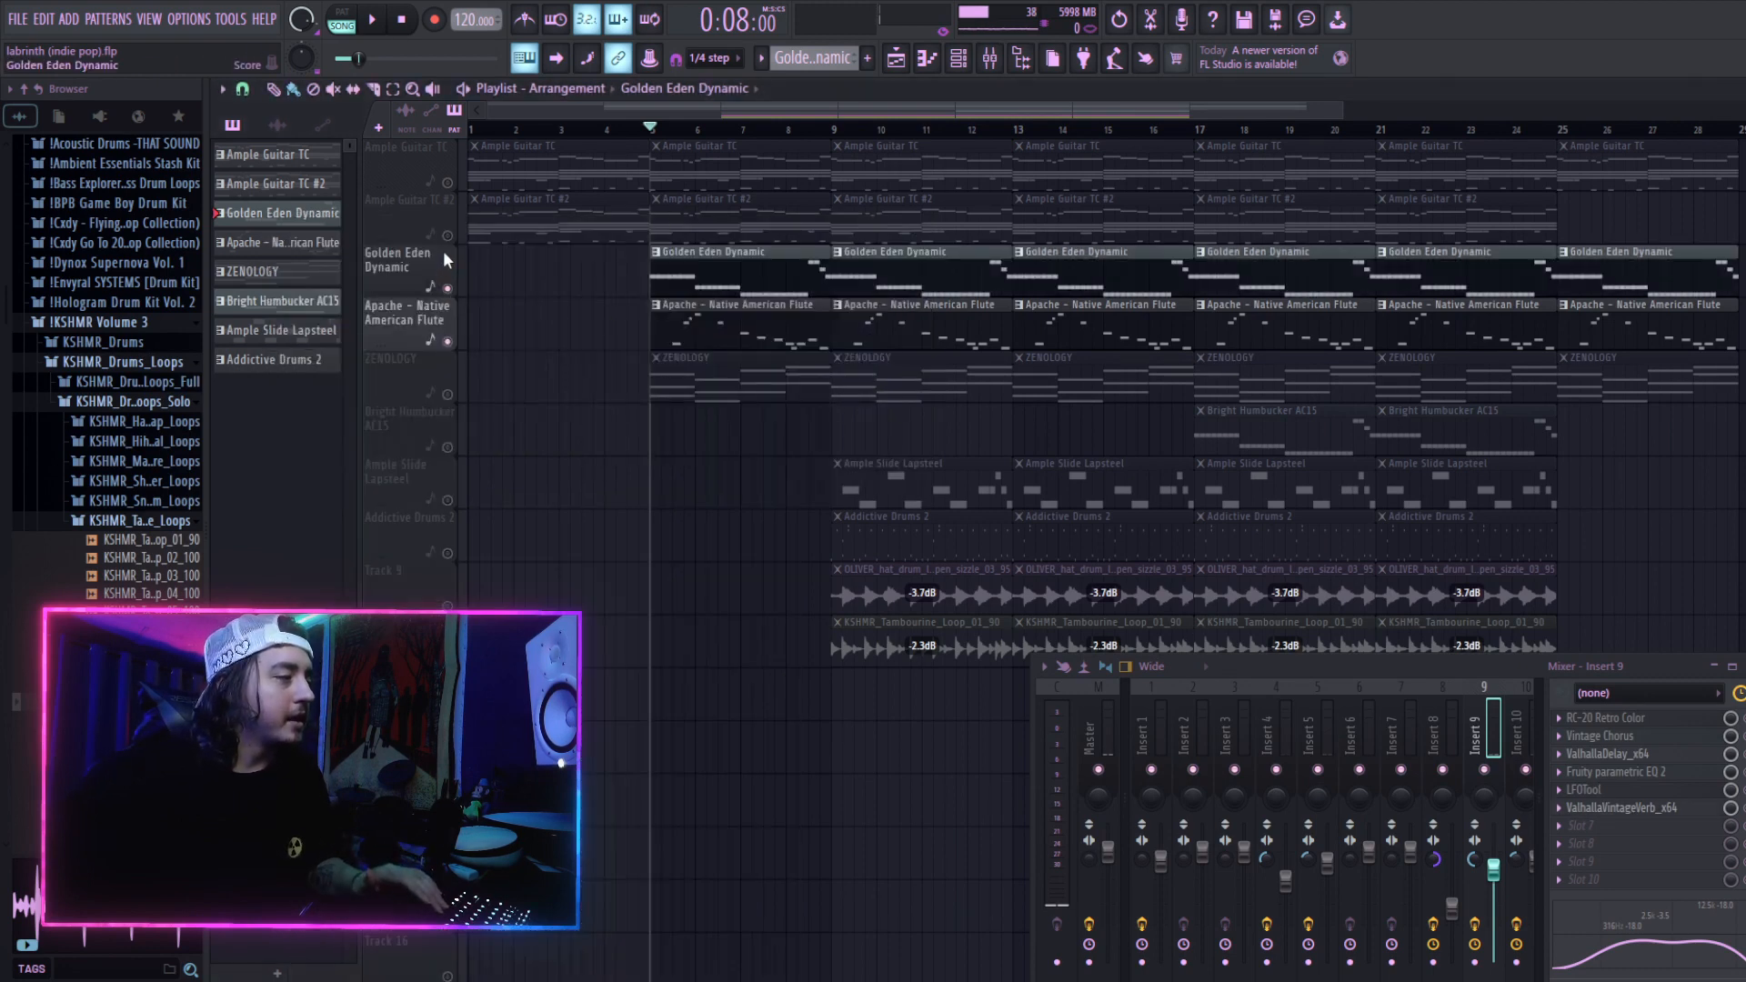
click(447, 236)
click(447, 182)
key(space)
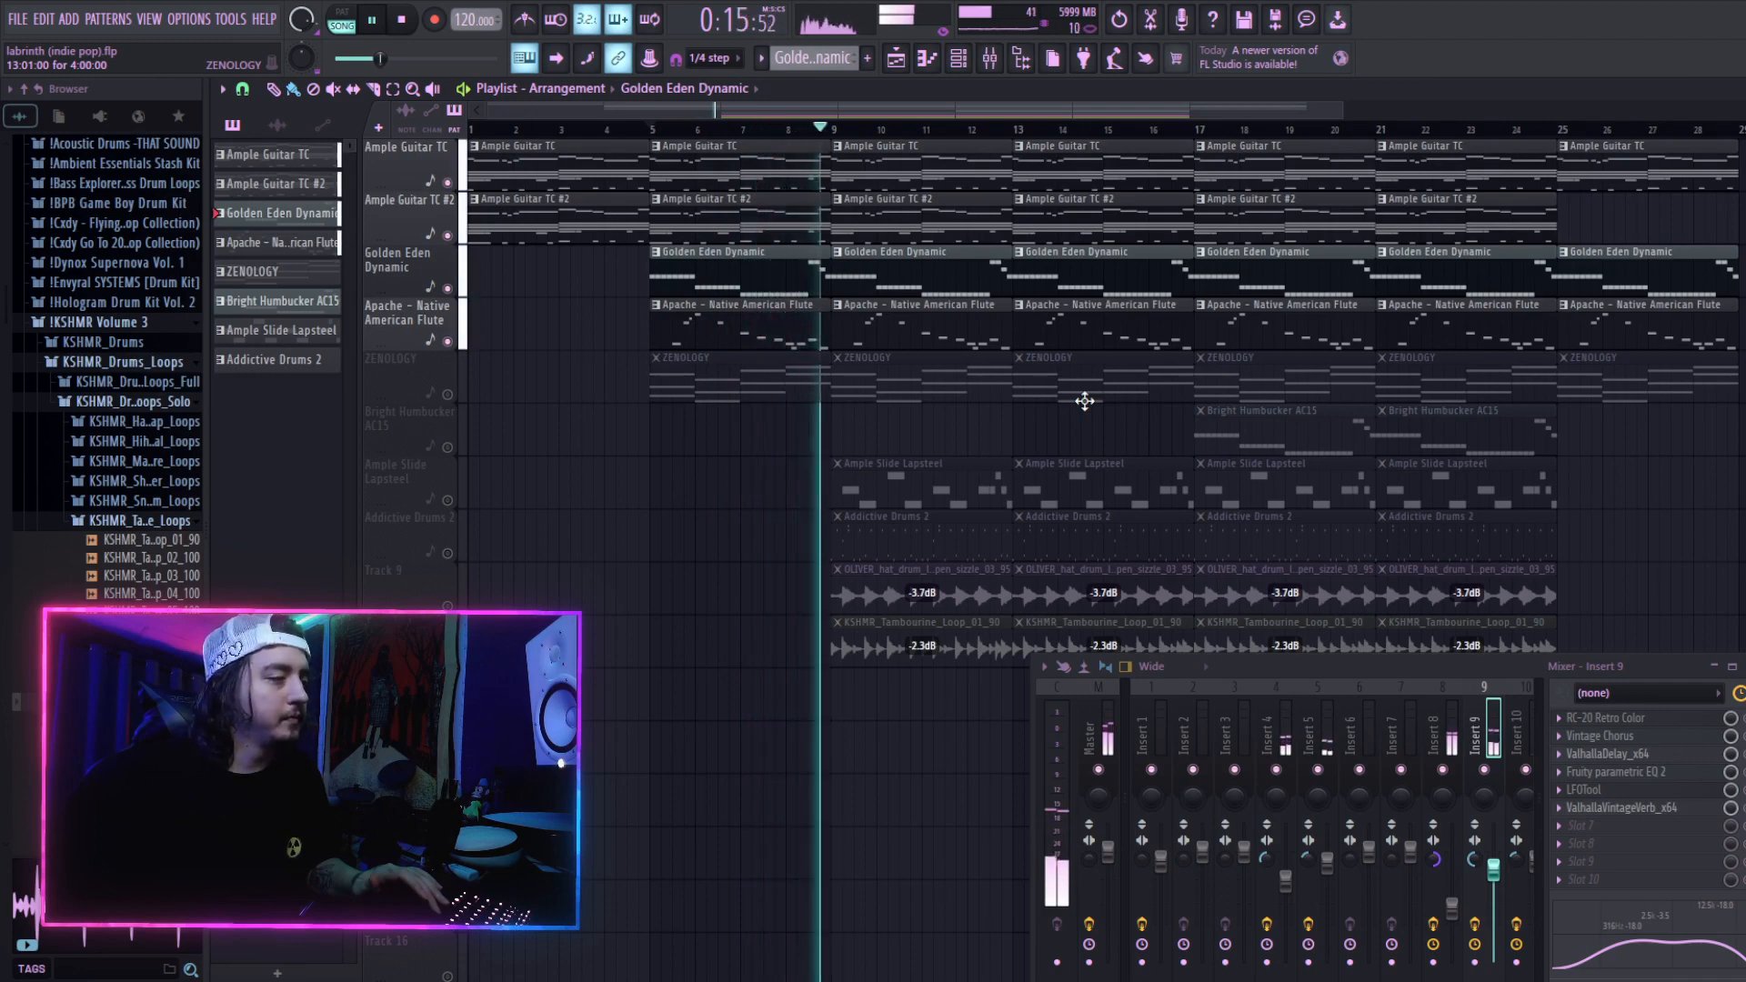
Step: Stop playback, unmute the ZENOLOGY track and check the preset loaded in its synth
key(space)
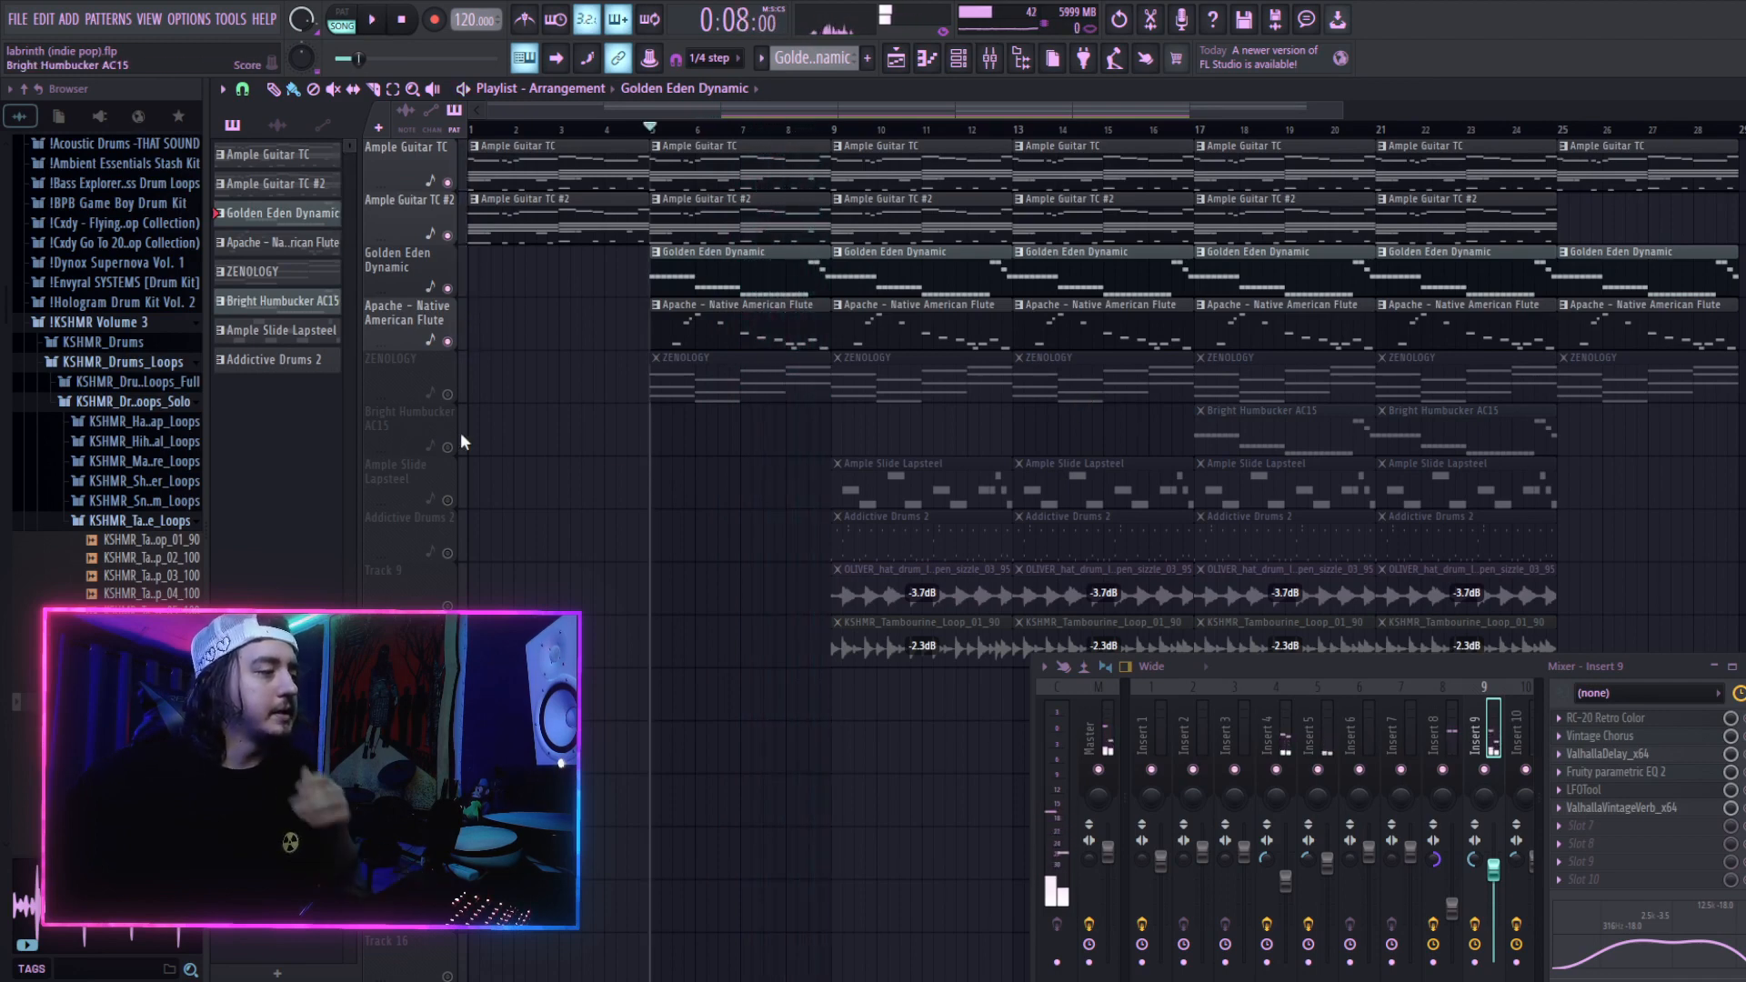
click(449, 397)
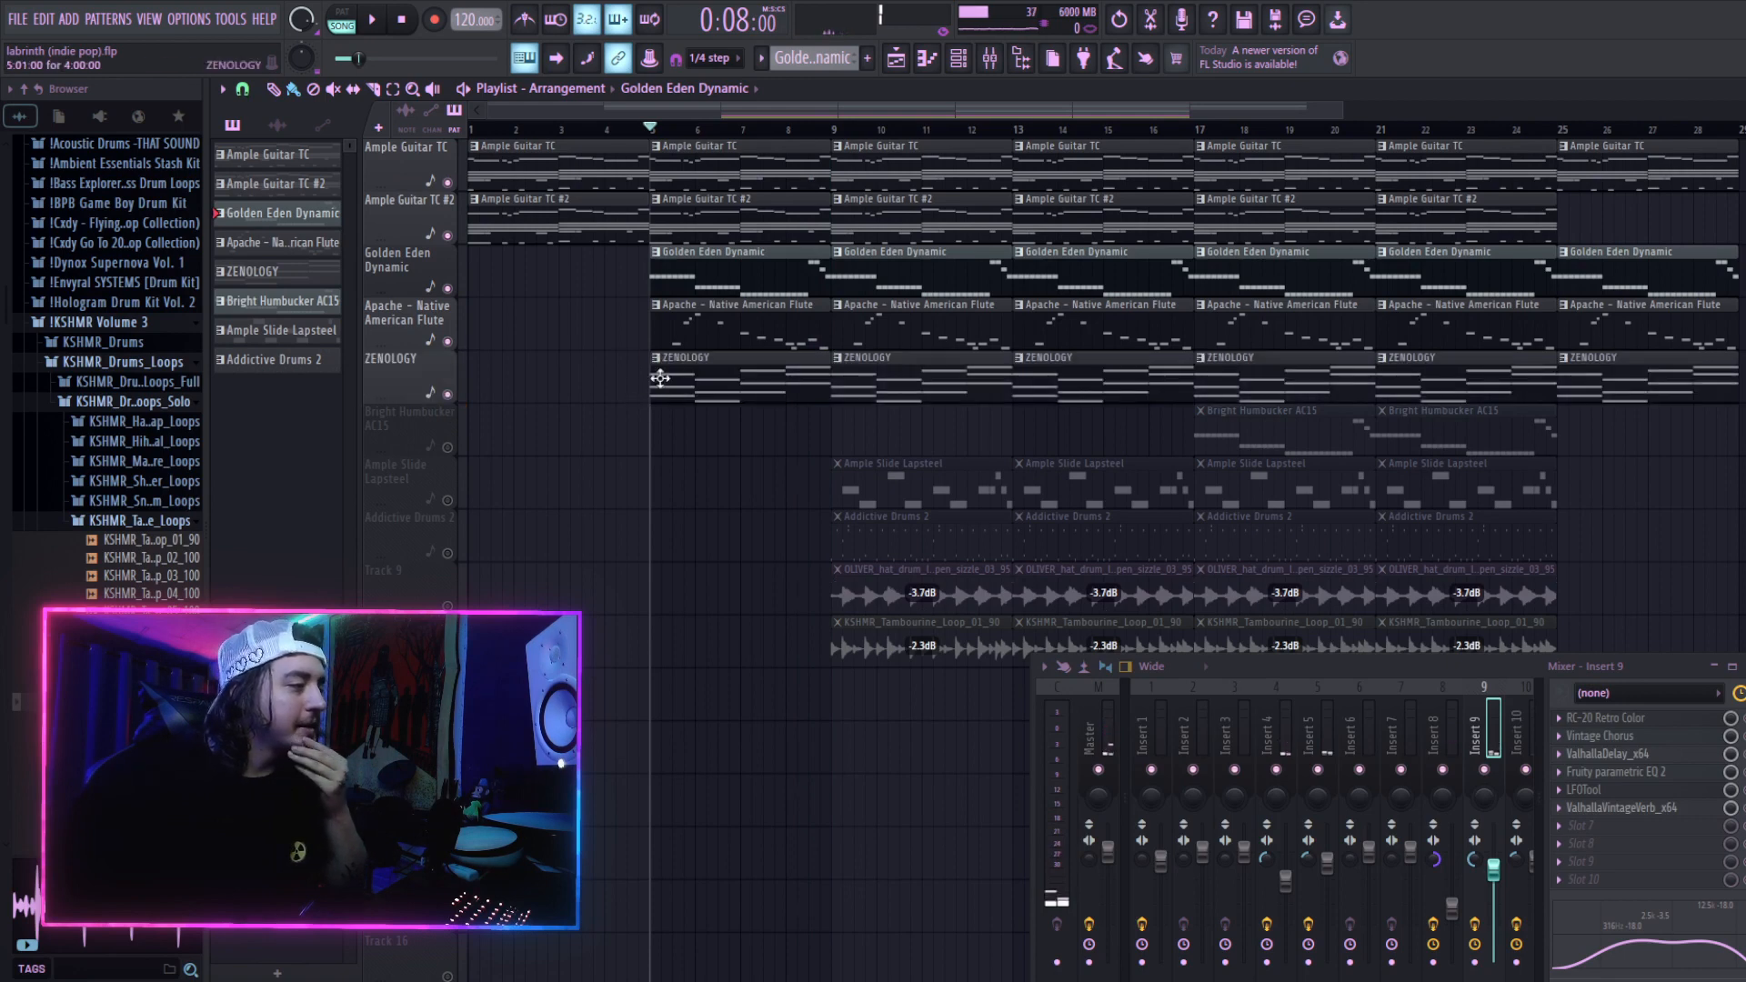
key(F6)
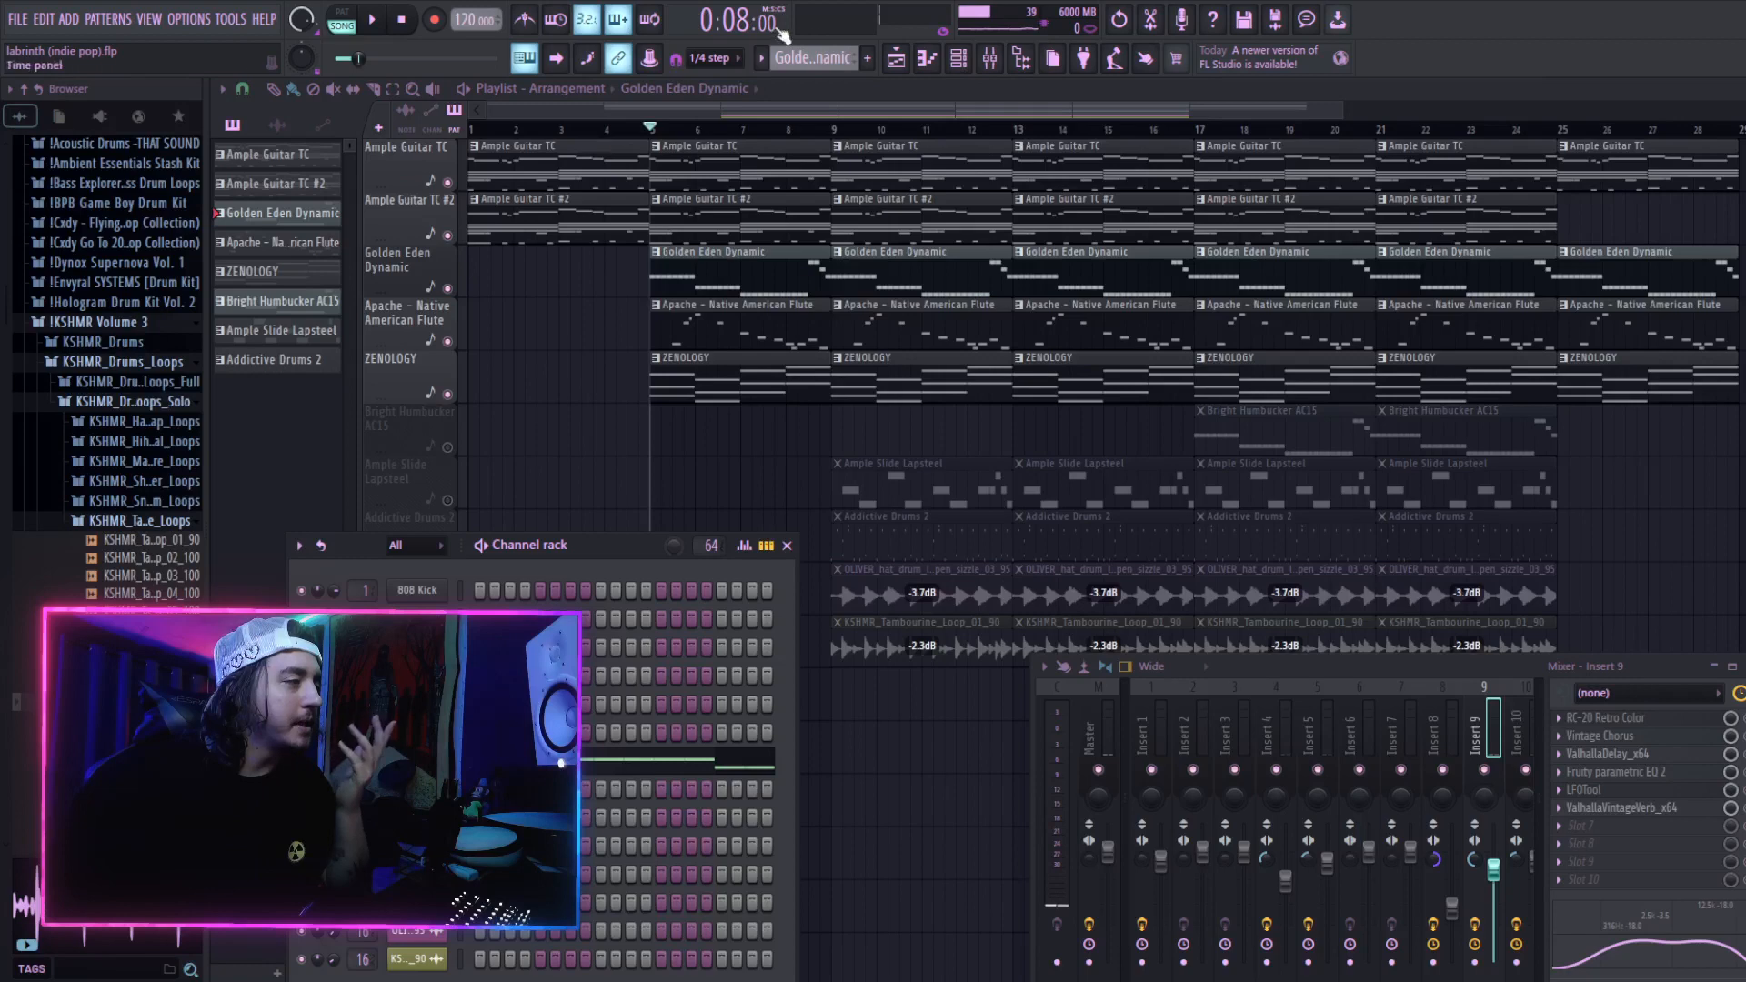
scroll(812, 58, up, 2)
scroll(812, 58, down, 4)
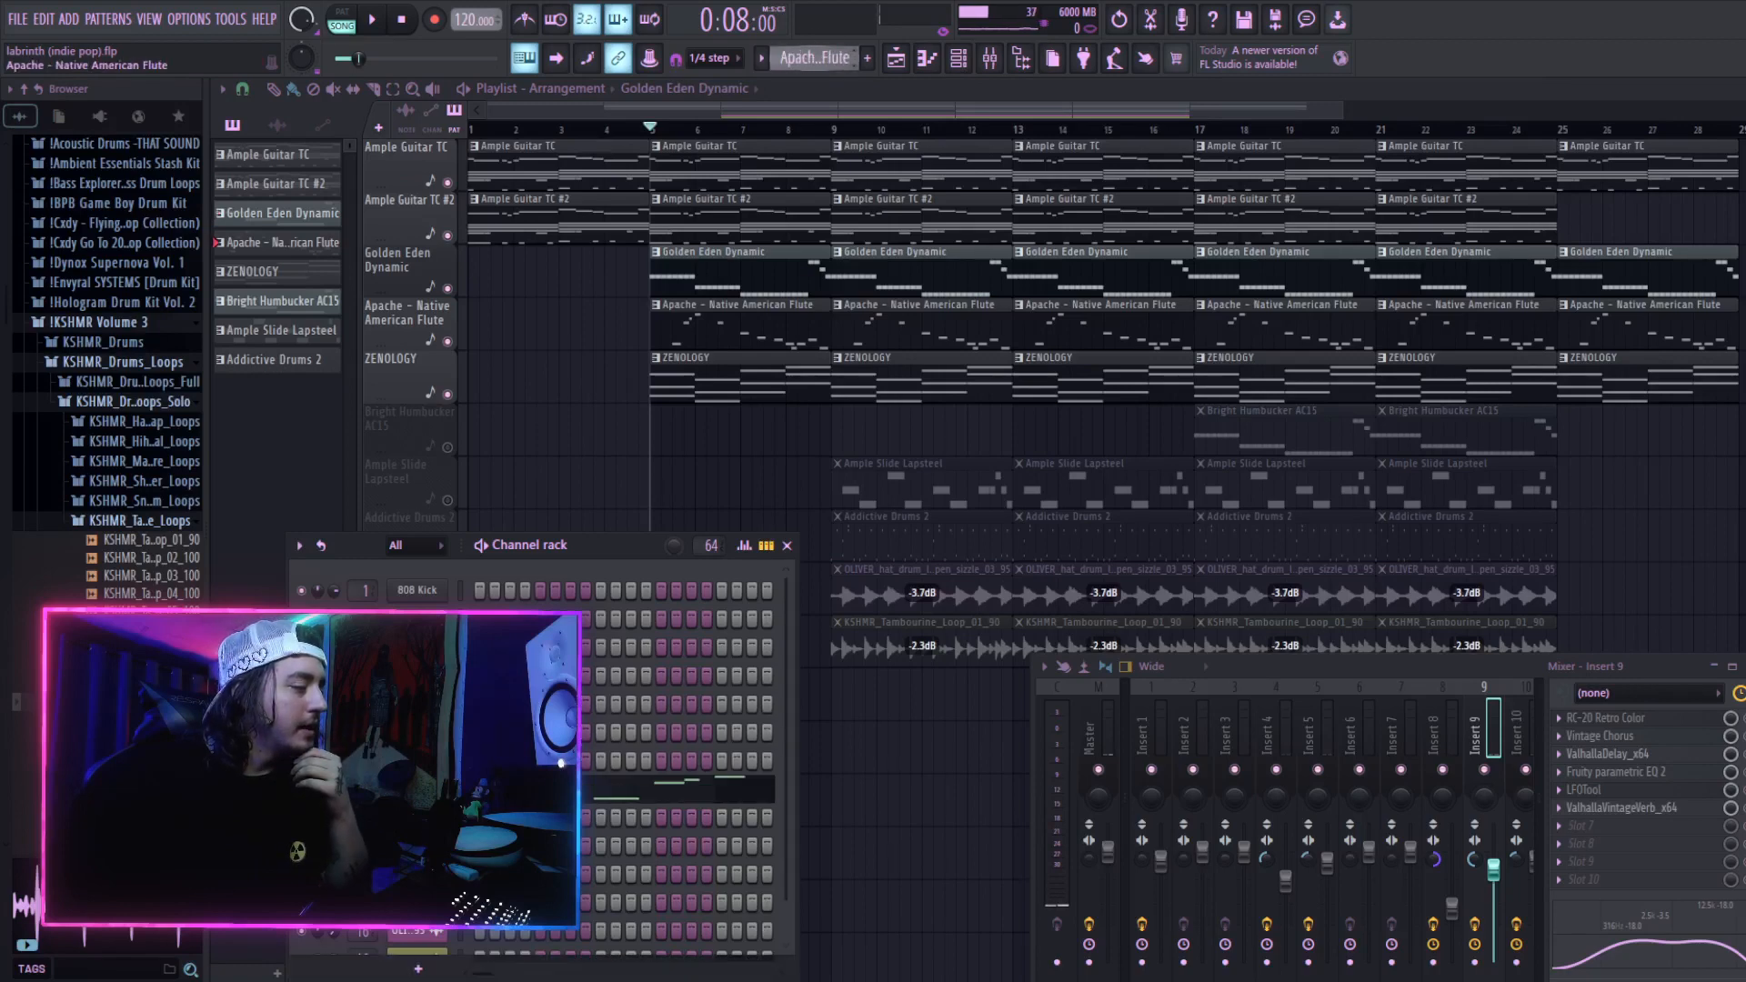
click(417, 818)
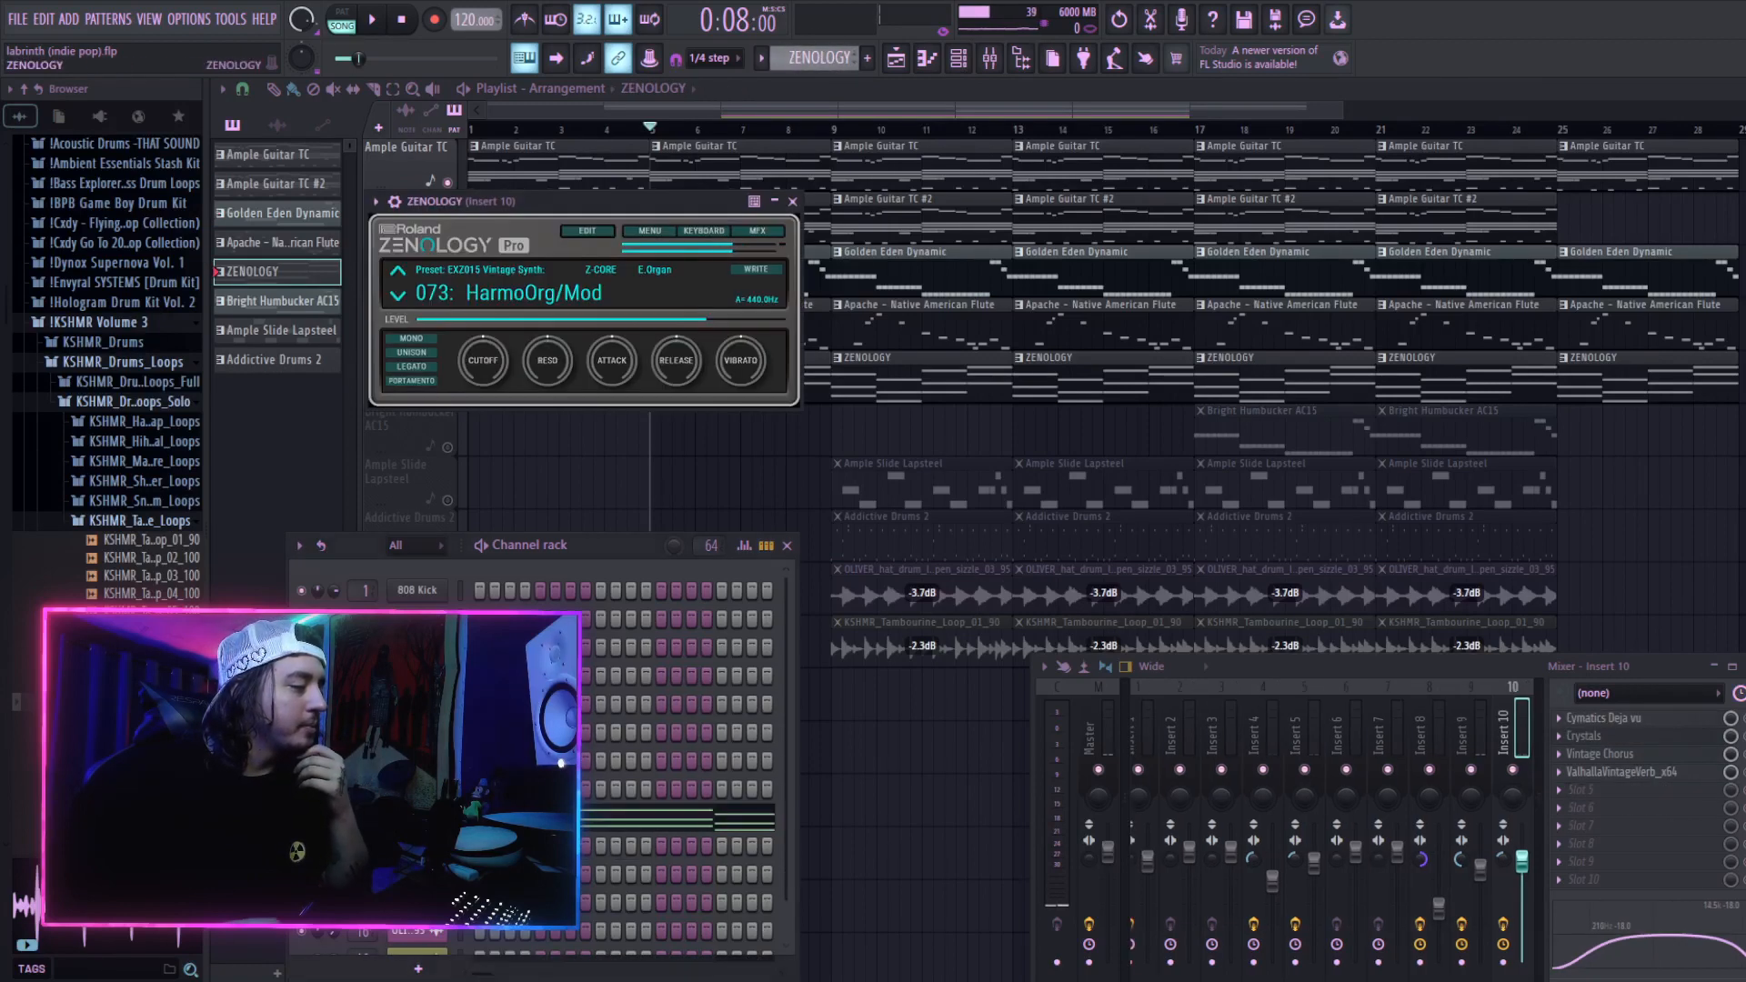
click(793, 201)
Step: Review the ZENOLOGY chord notes in the piano roll, including the upper octaves
click(601, 822)
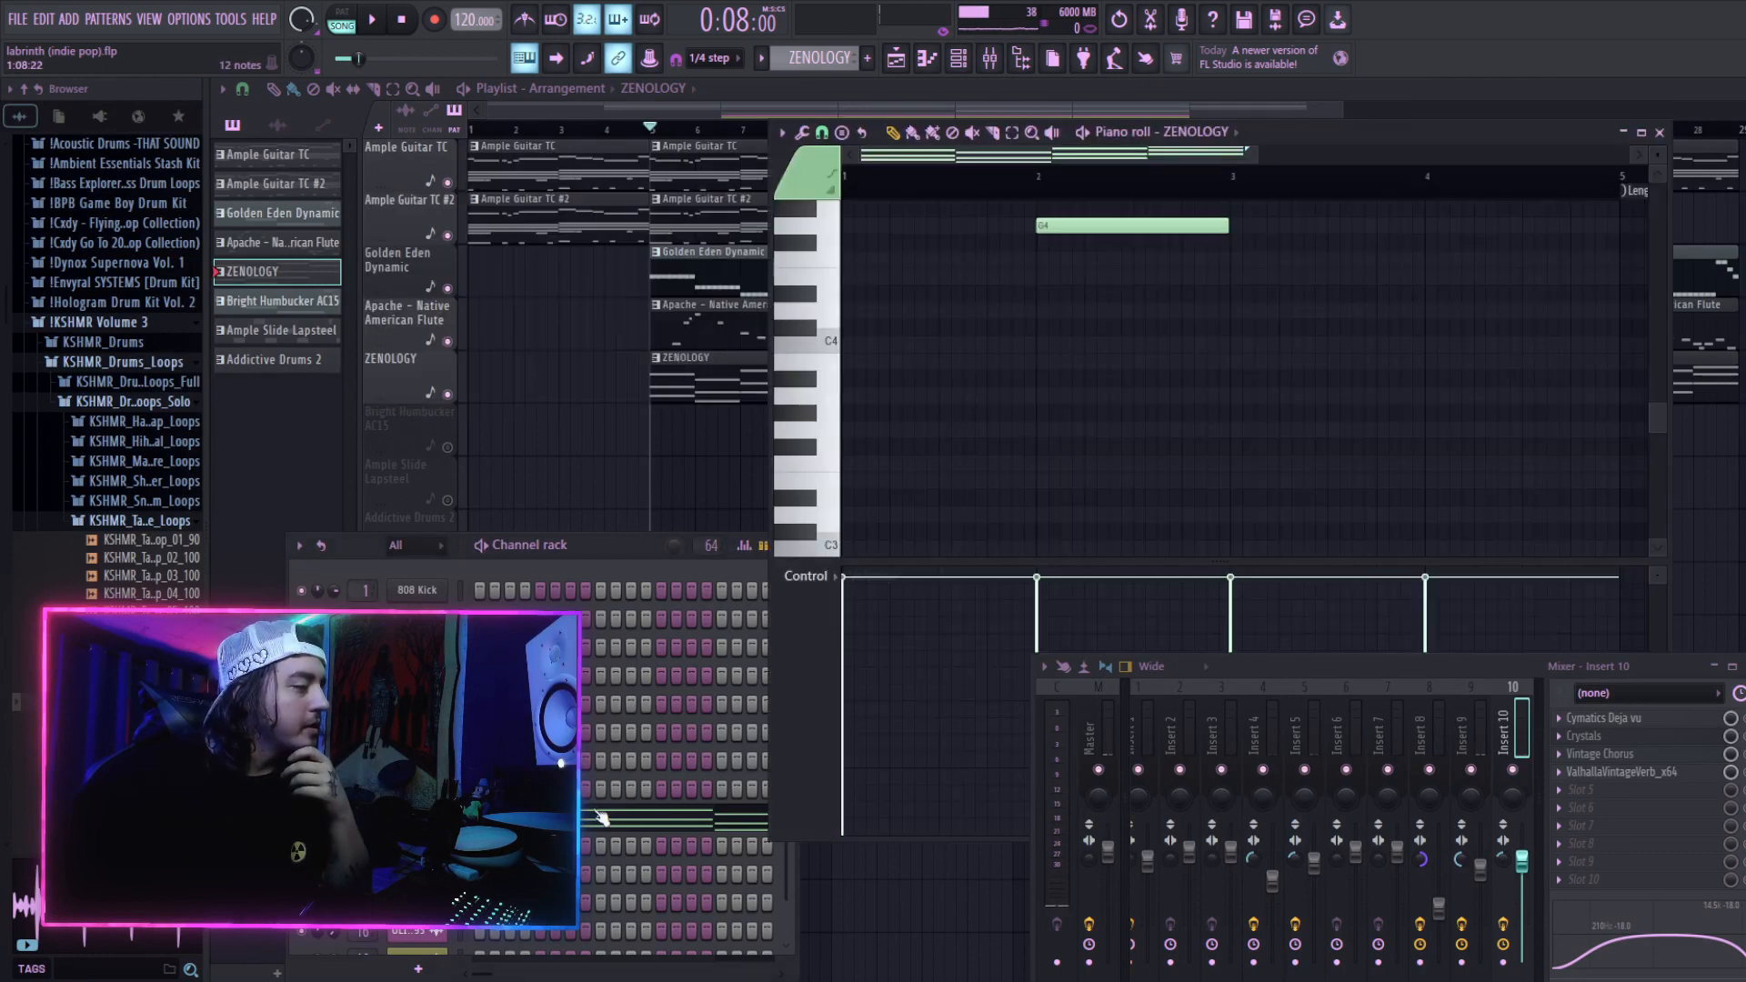
scroll(1220, 370, up, 5)
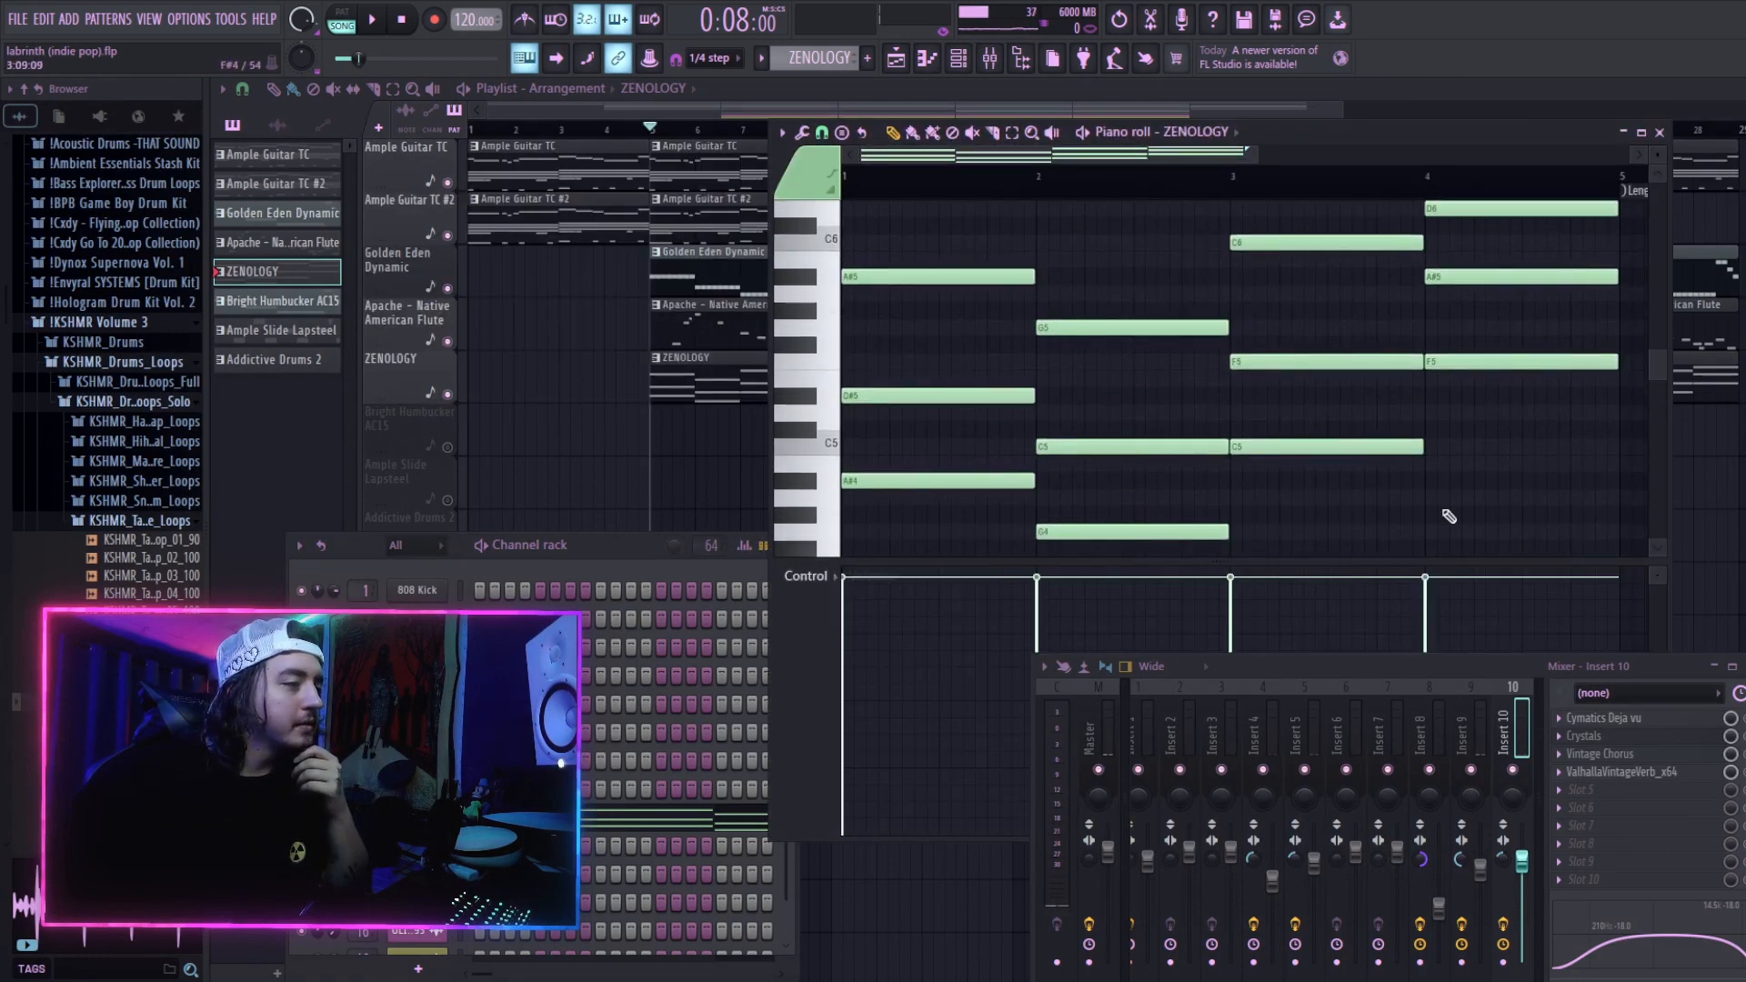
click(1659, 132)
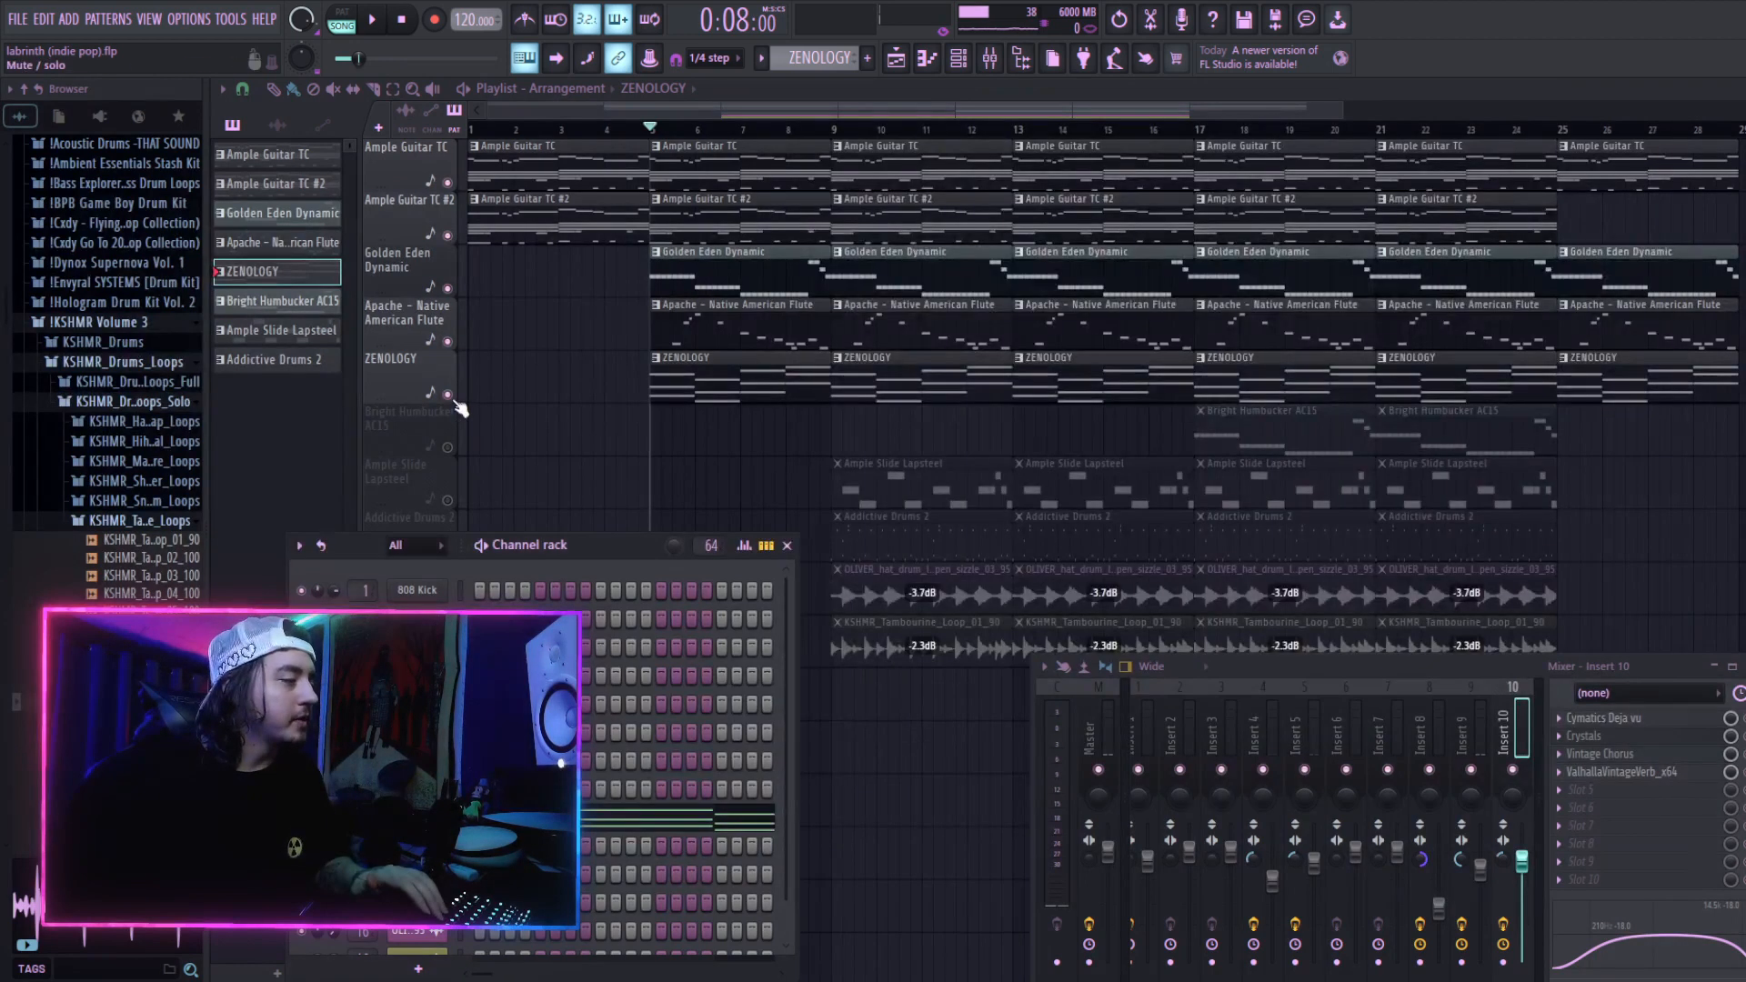
Step: Hide the channel rack and play the soloed ZENOLOGY track from bar 5 twice, with Insert 10's effects off and on
key(F6)
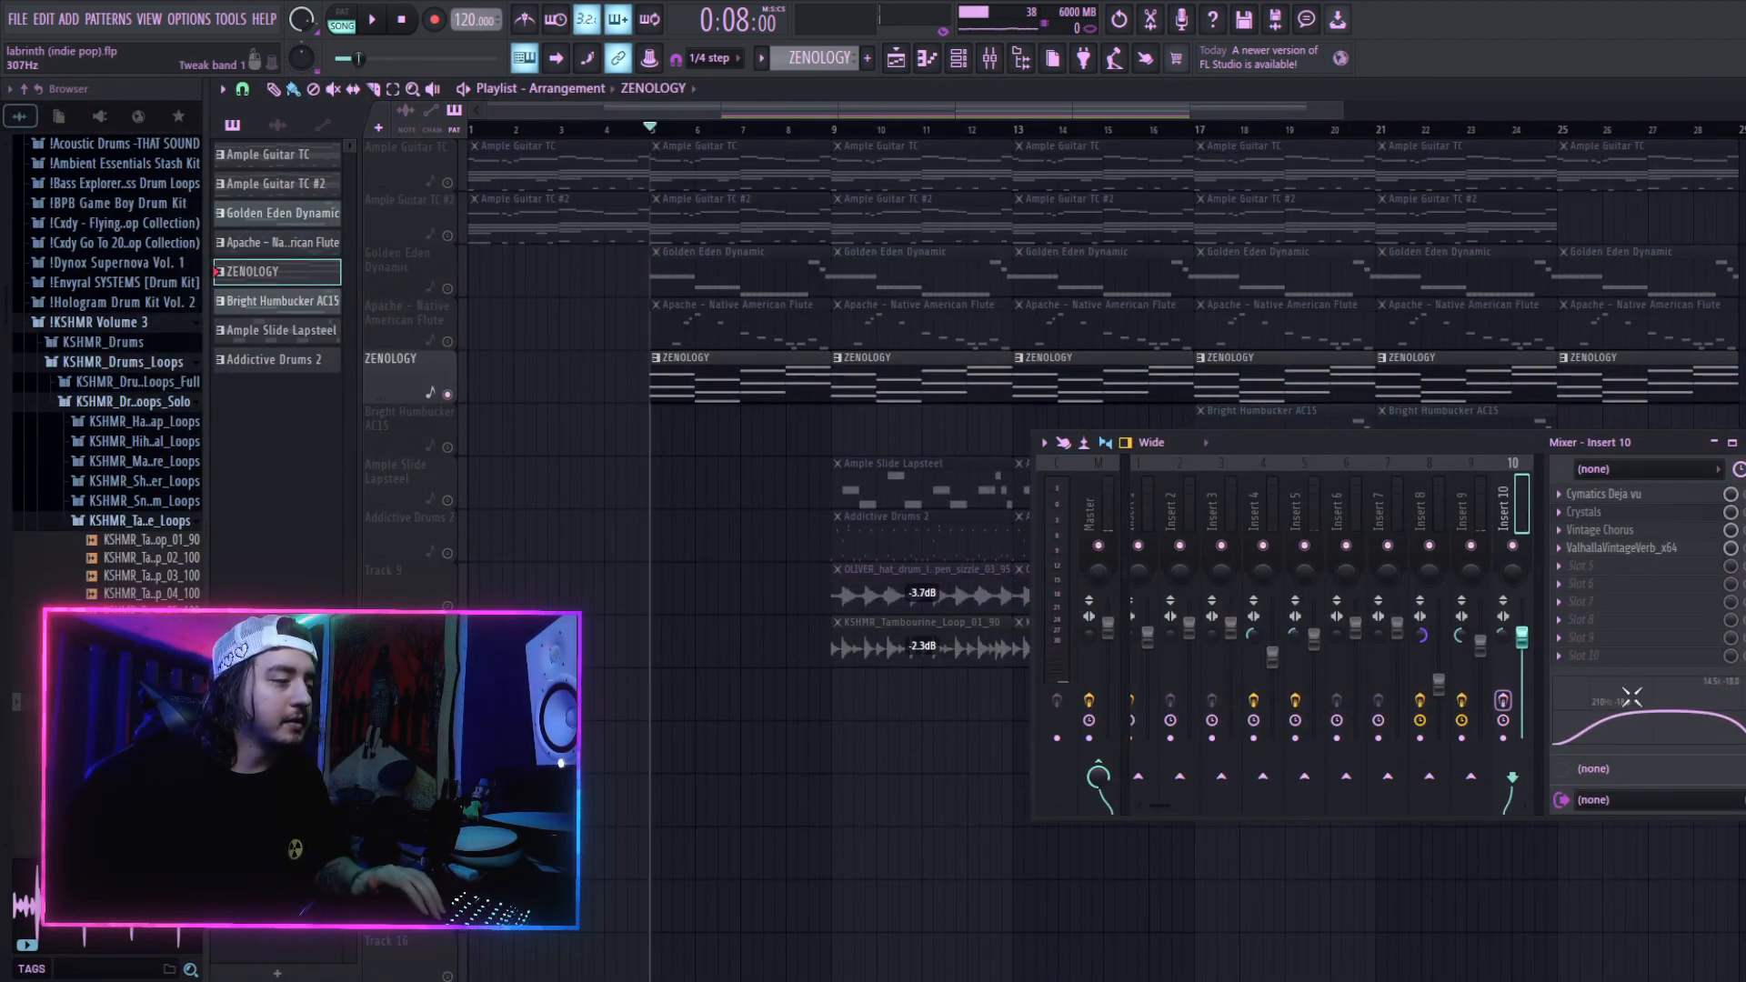
key(space)
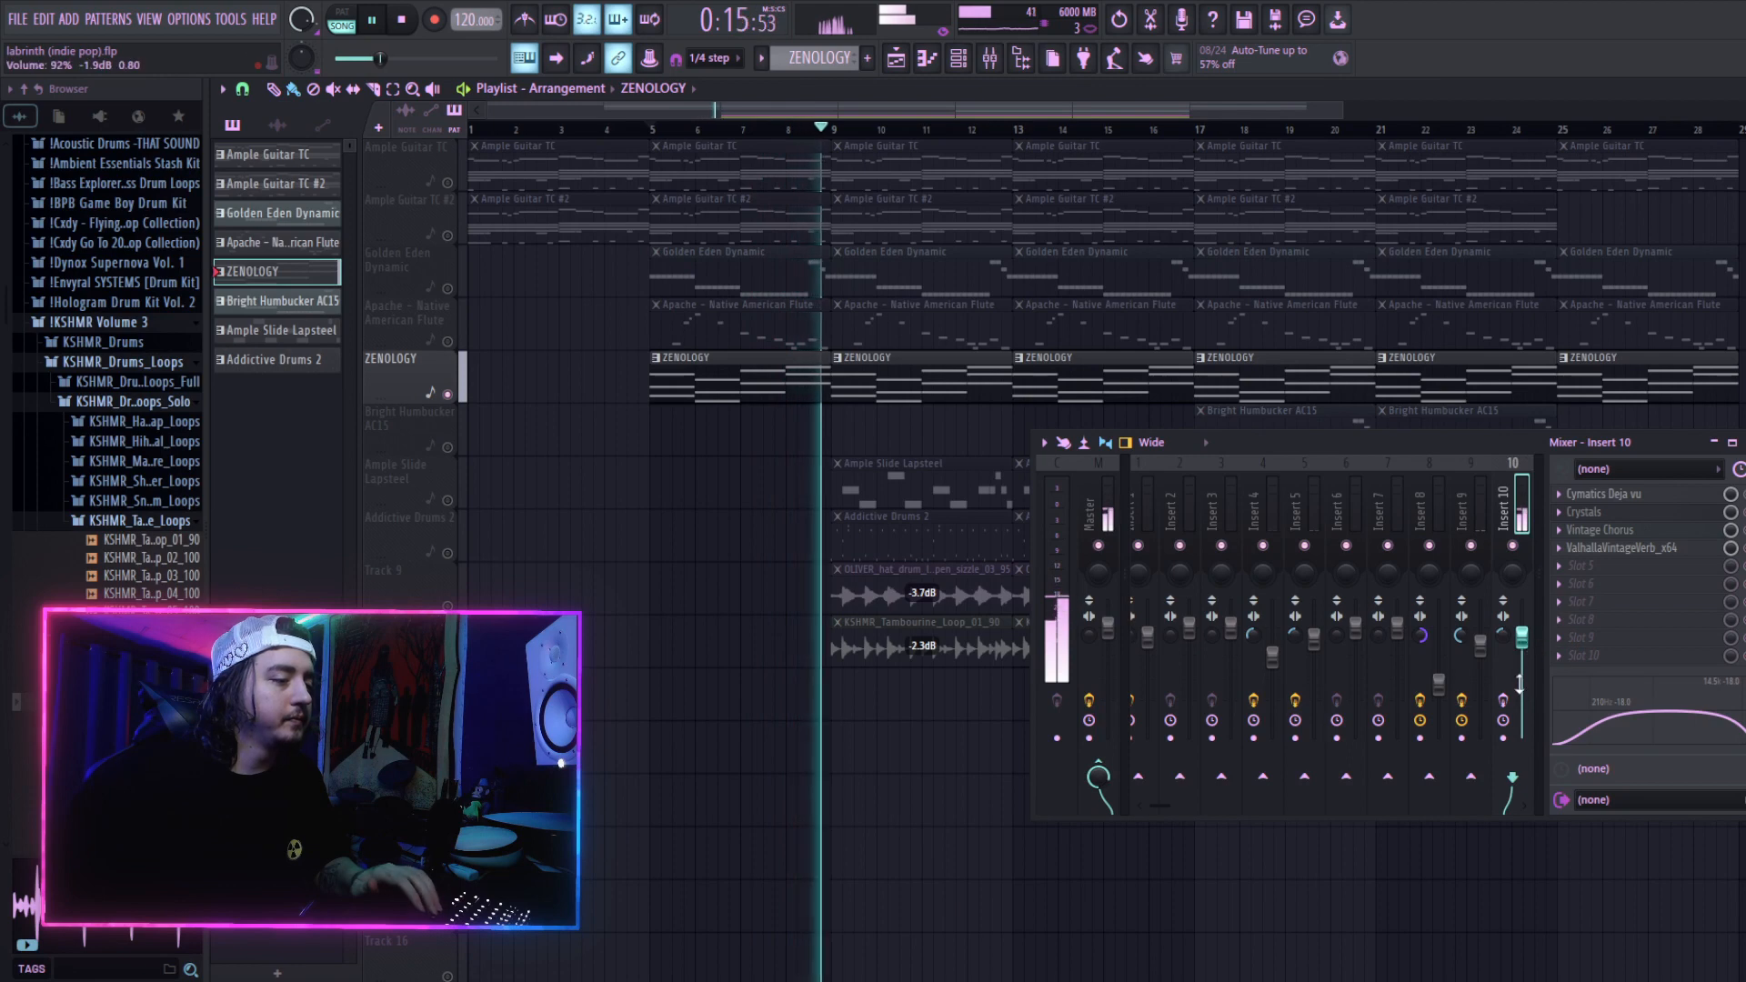
key(space)
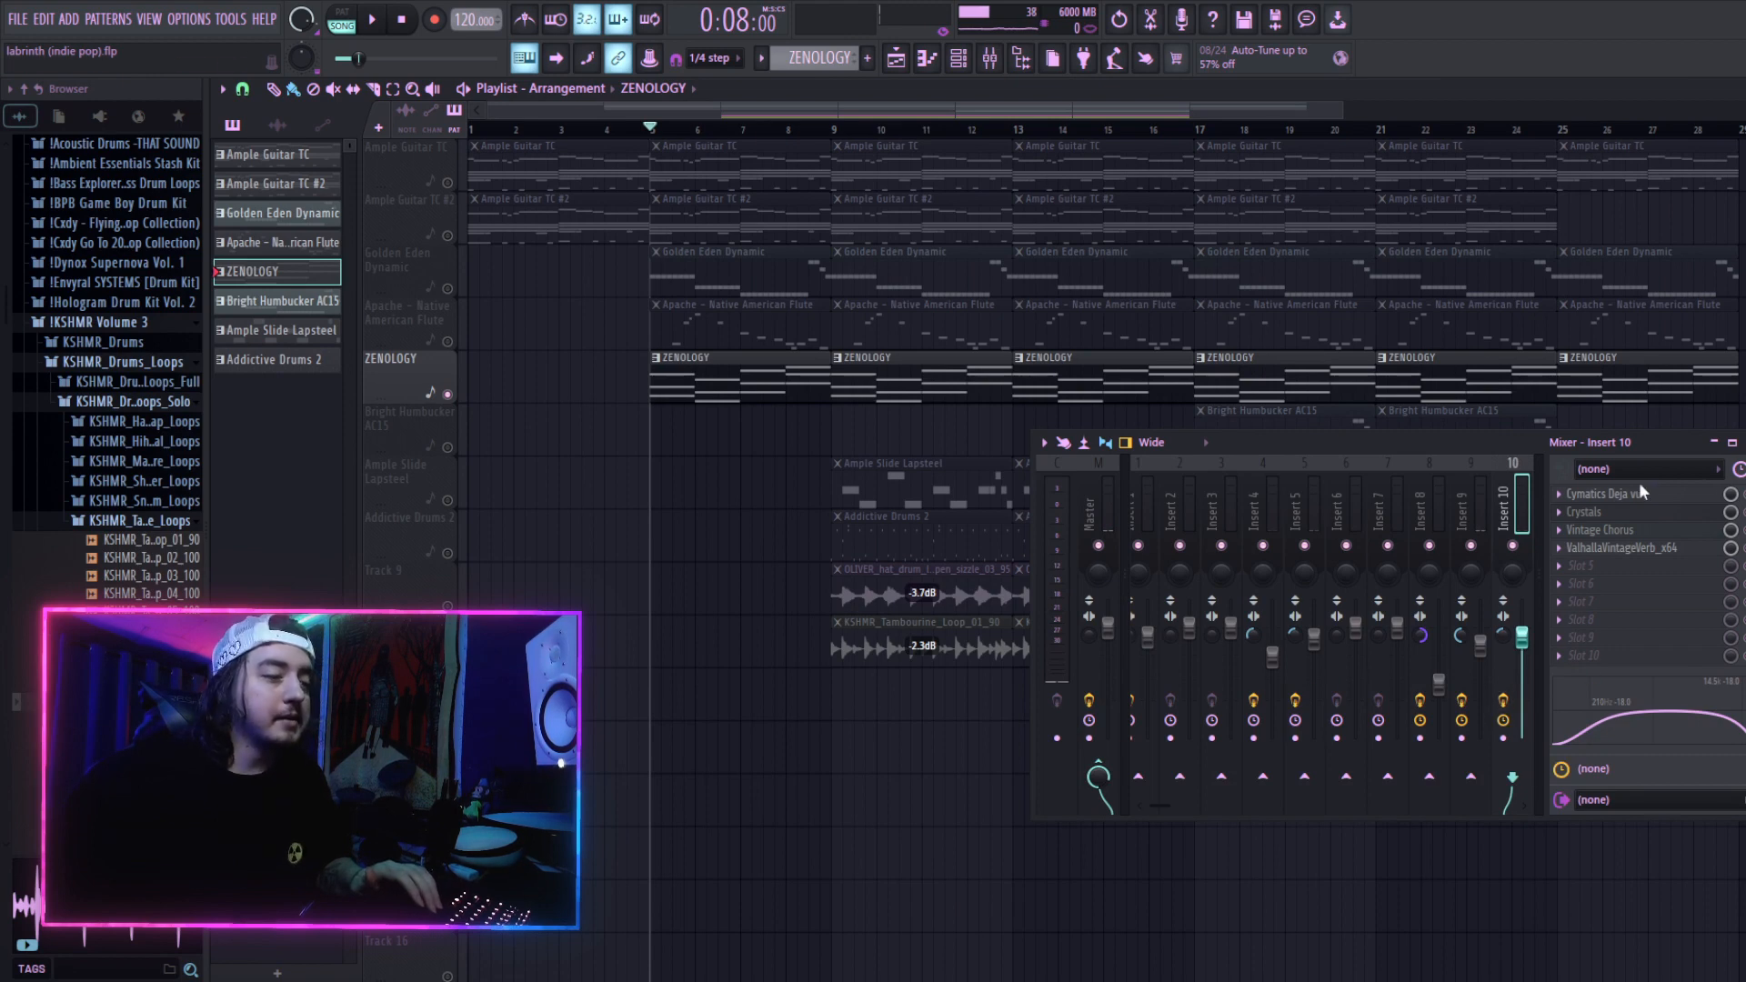
key(space)
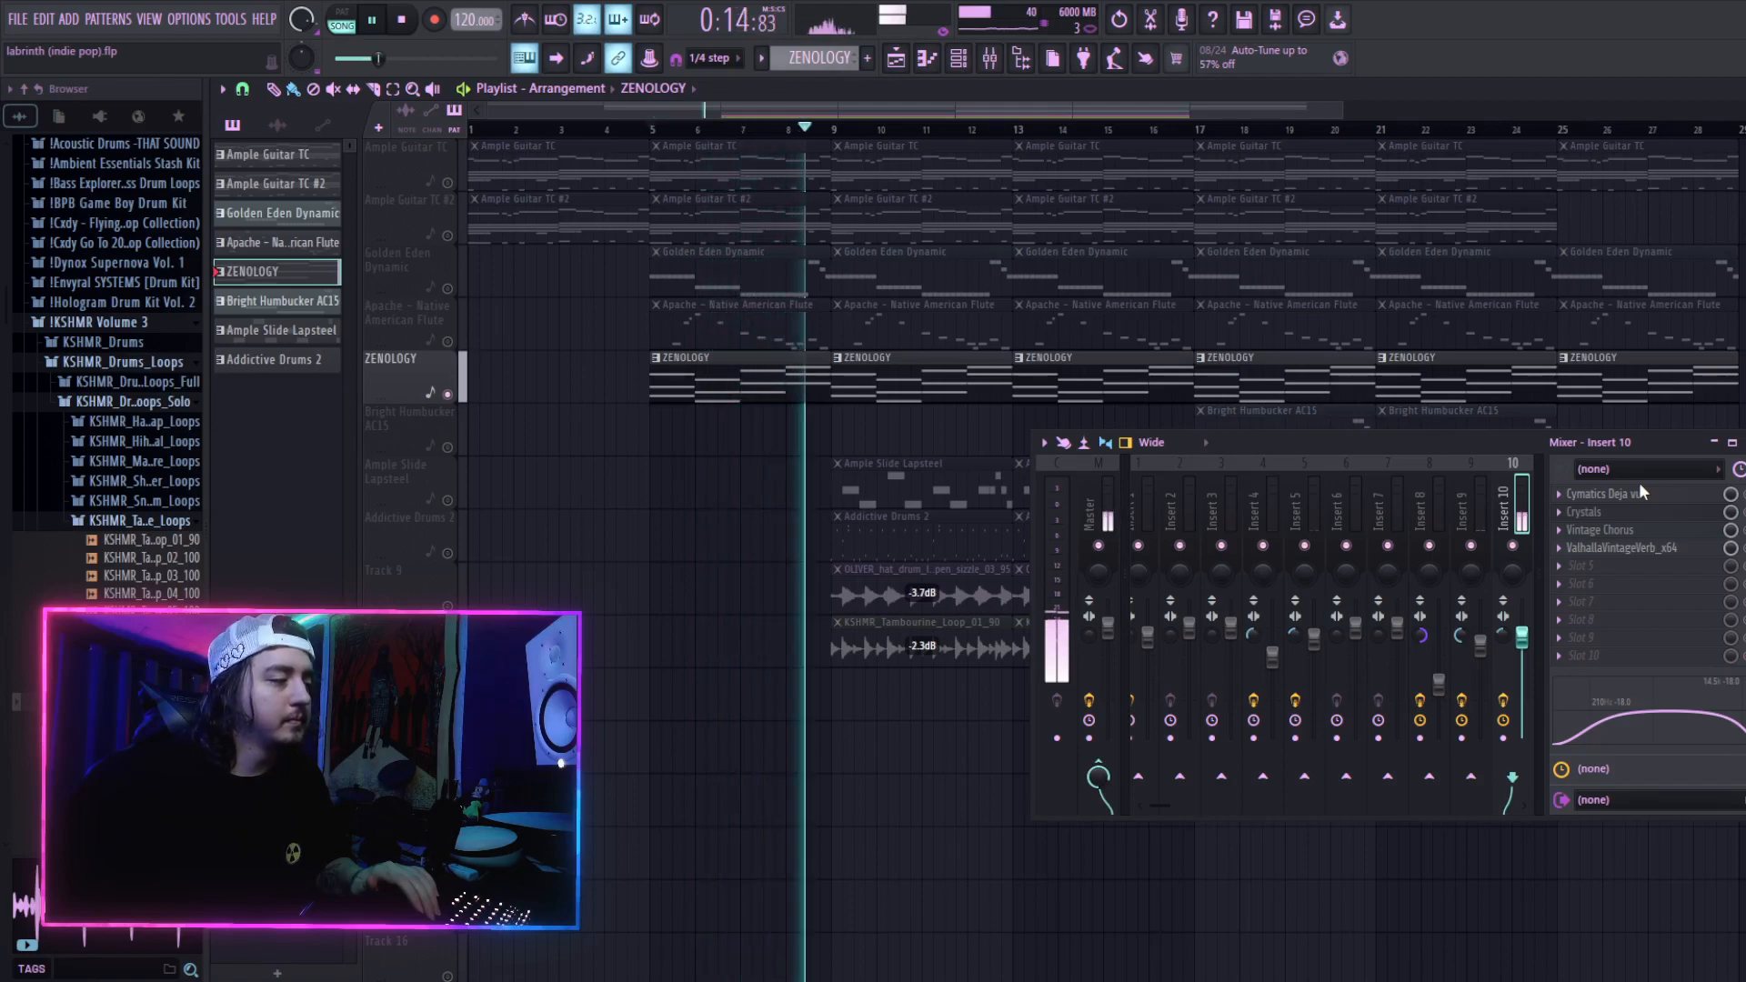
key(space)
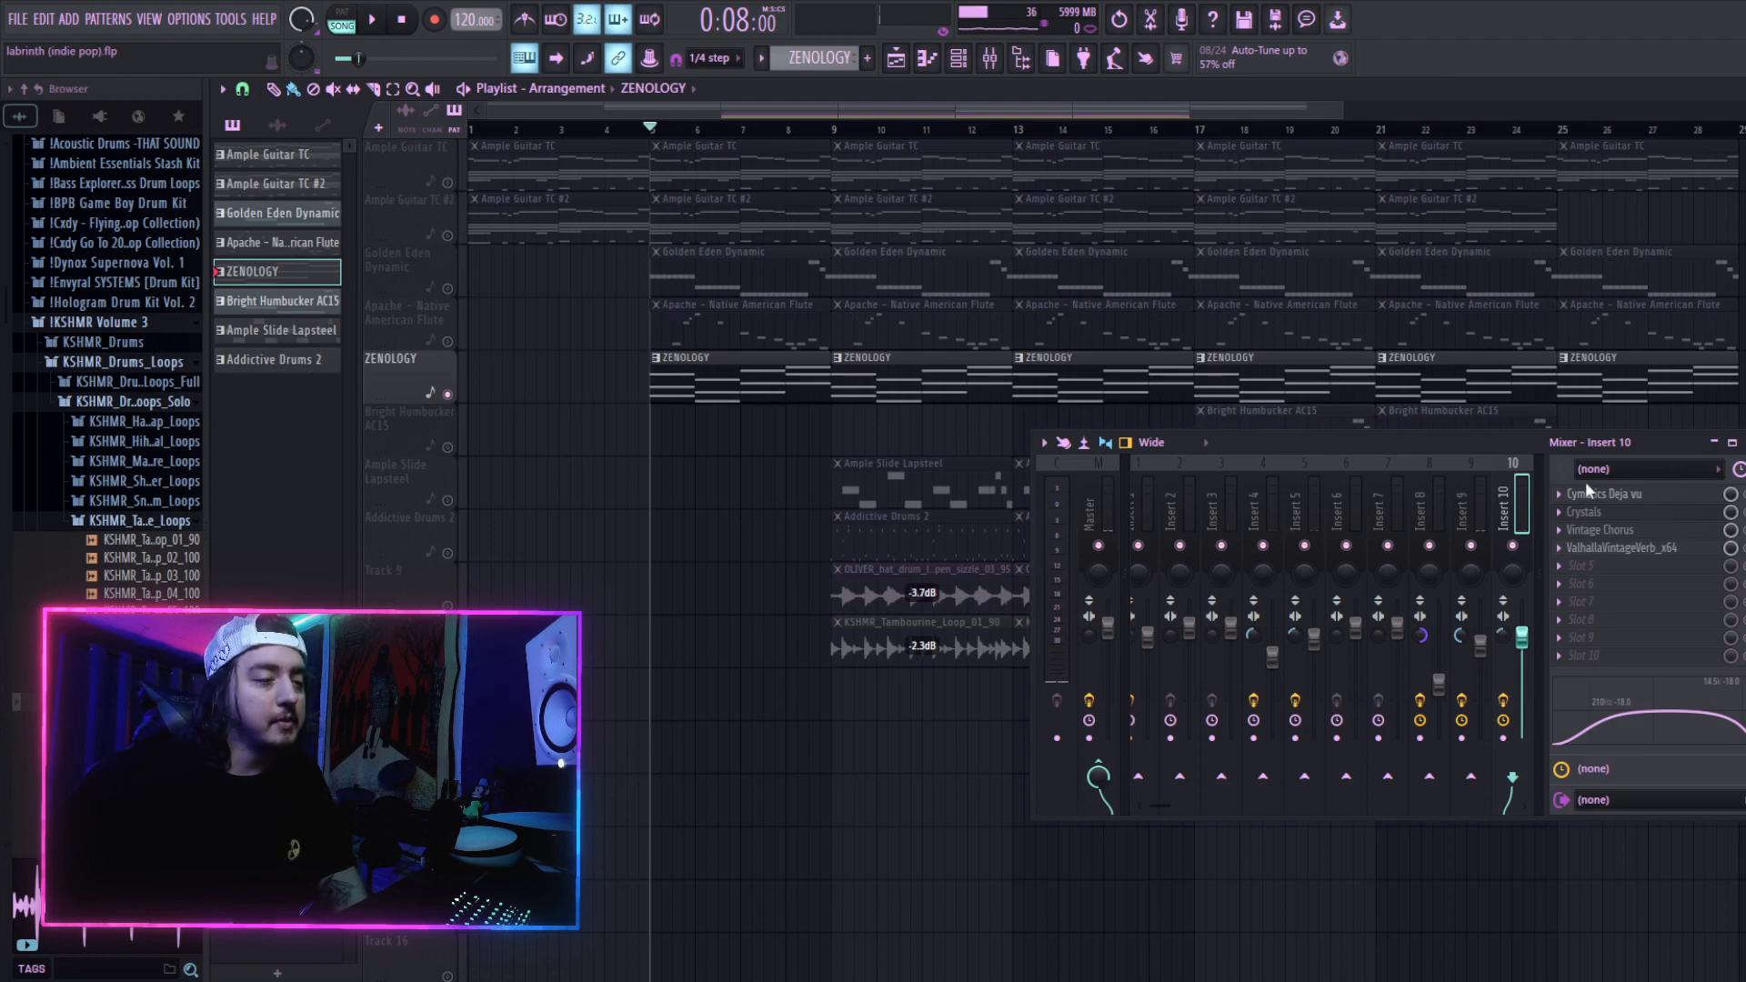
Step: Examine the Crystals settings on Insert 10 while playing the soloed ZENOLOGY track from bar 5
click(1659, 512)
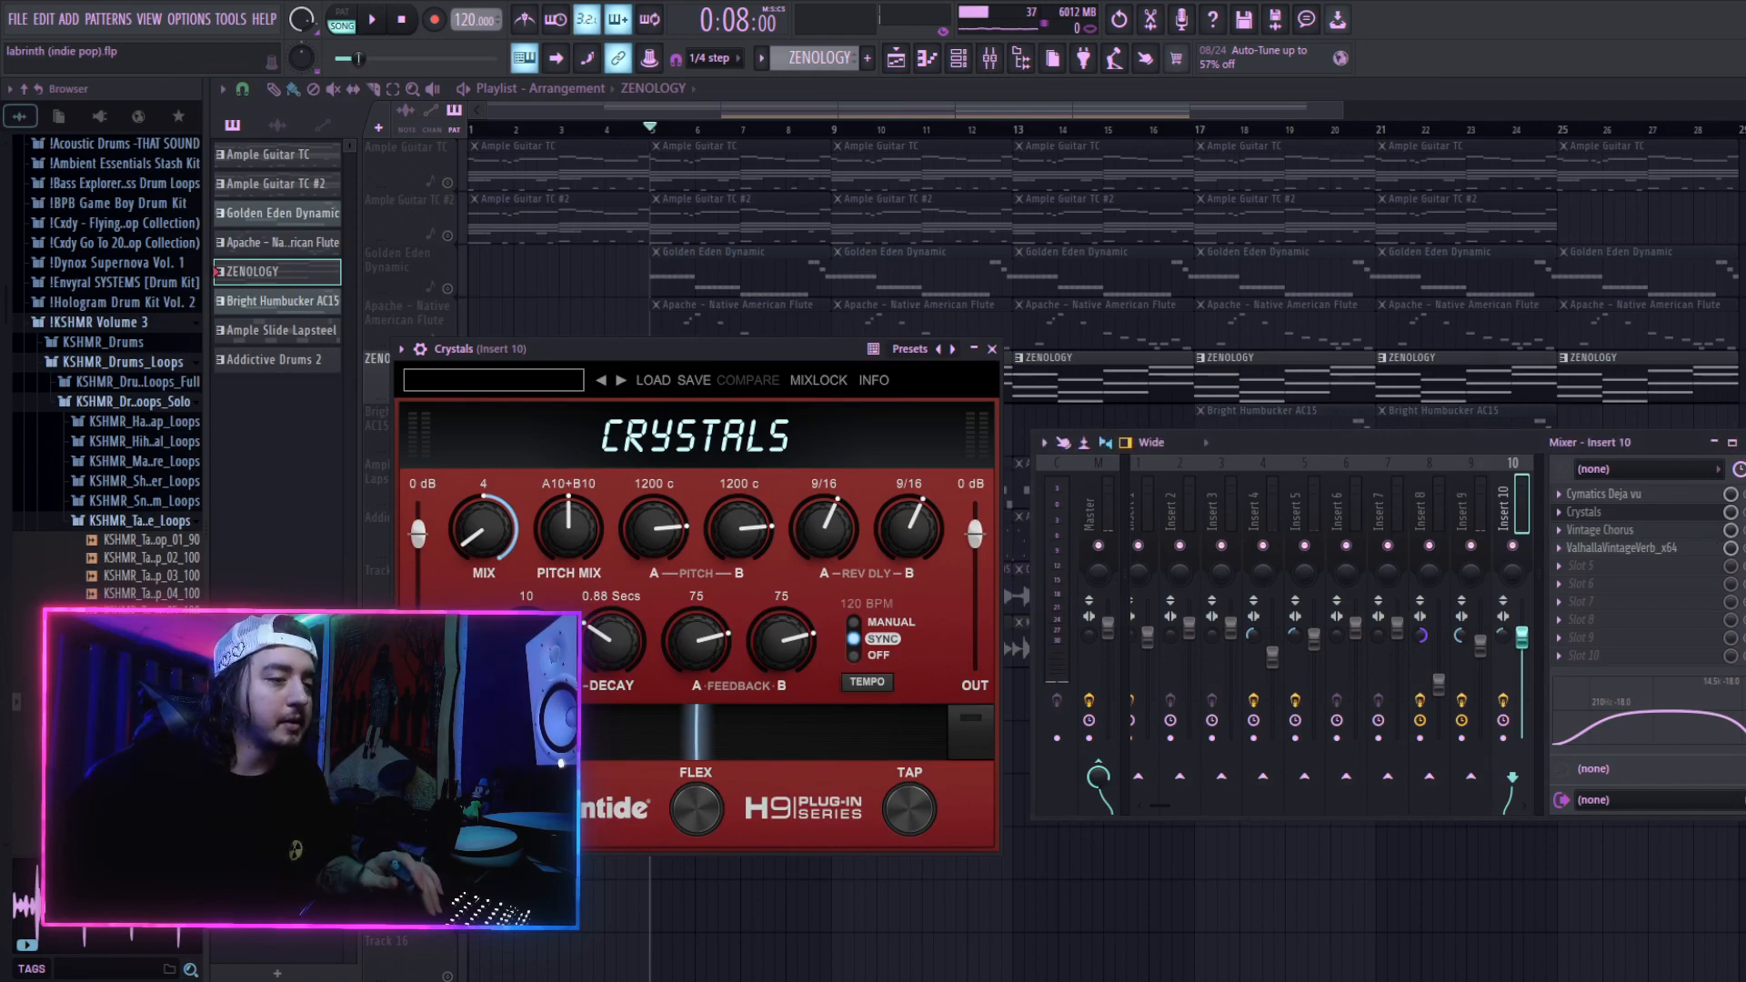
key(space)
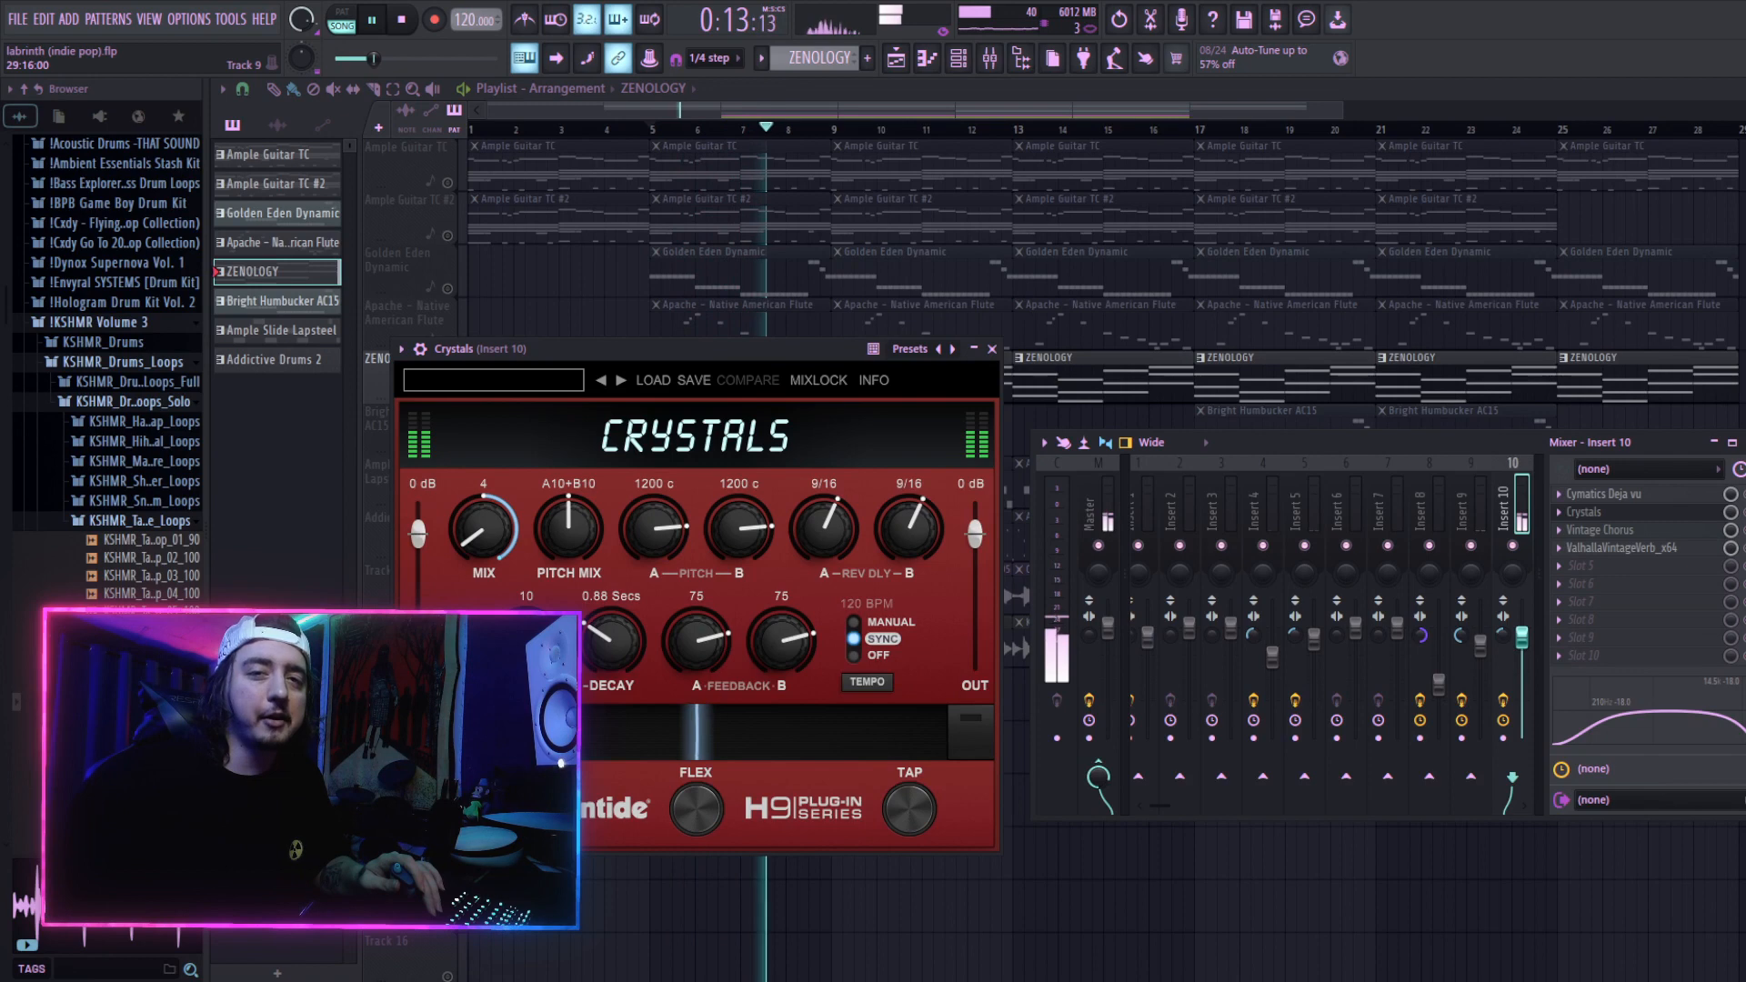
key(space)
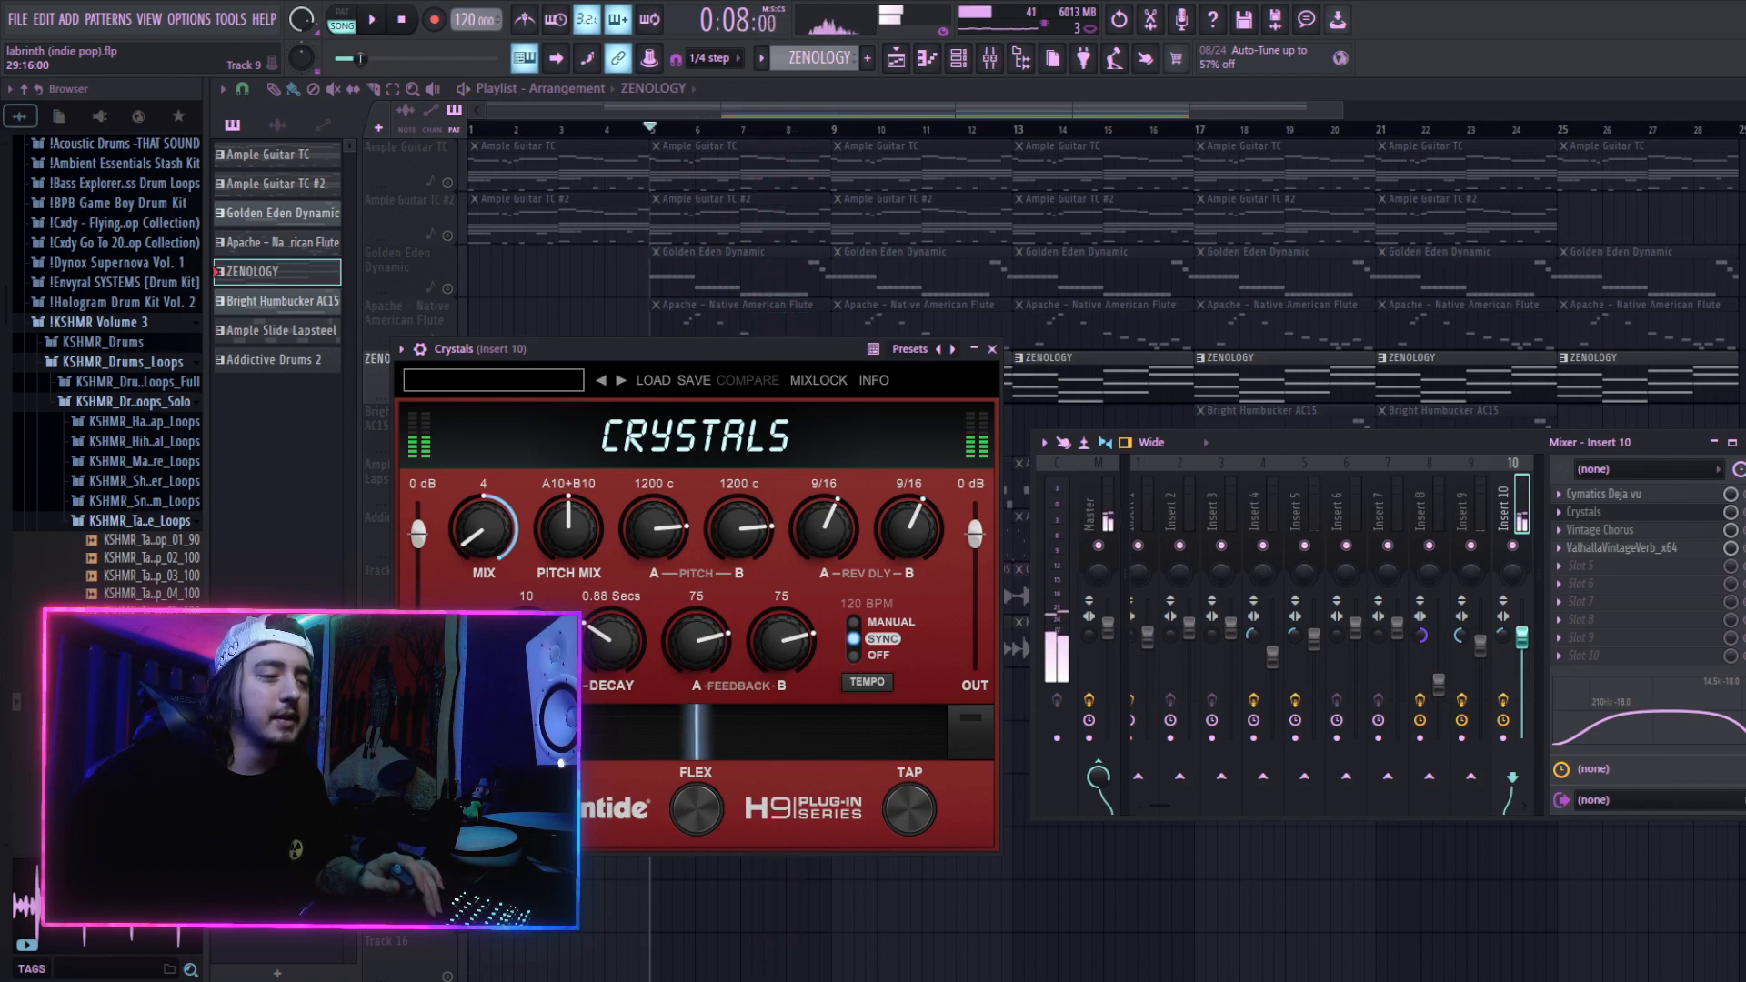
Step: Examine the Vintage Chorus and ValhallaVintageVerb settings on Insert 10, leaving all effect windows closed
click(1627, 529)
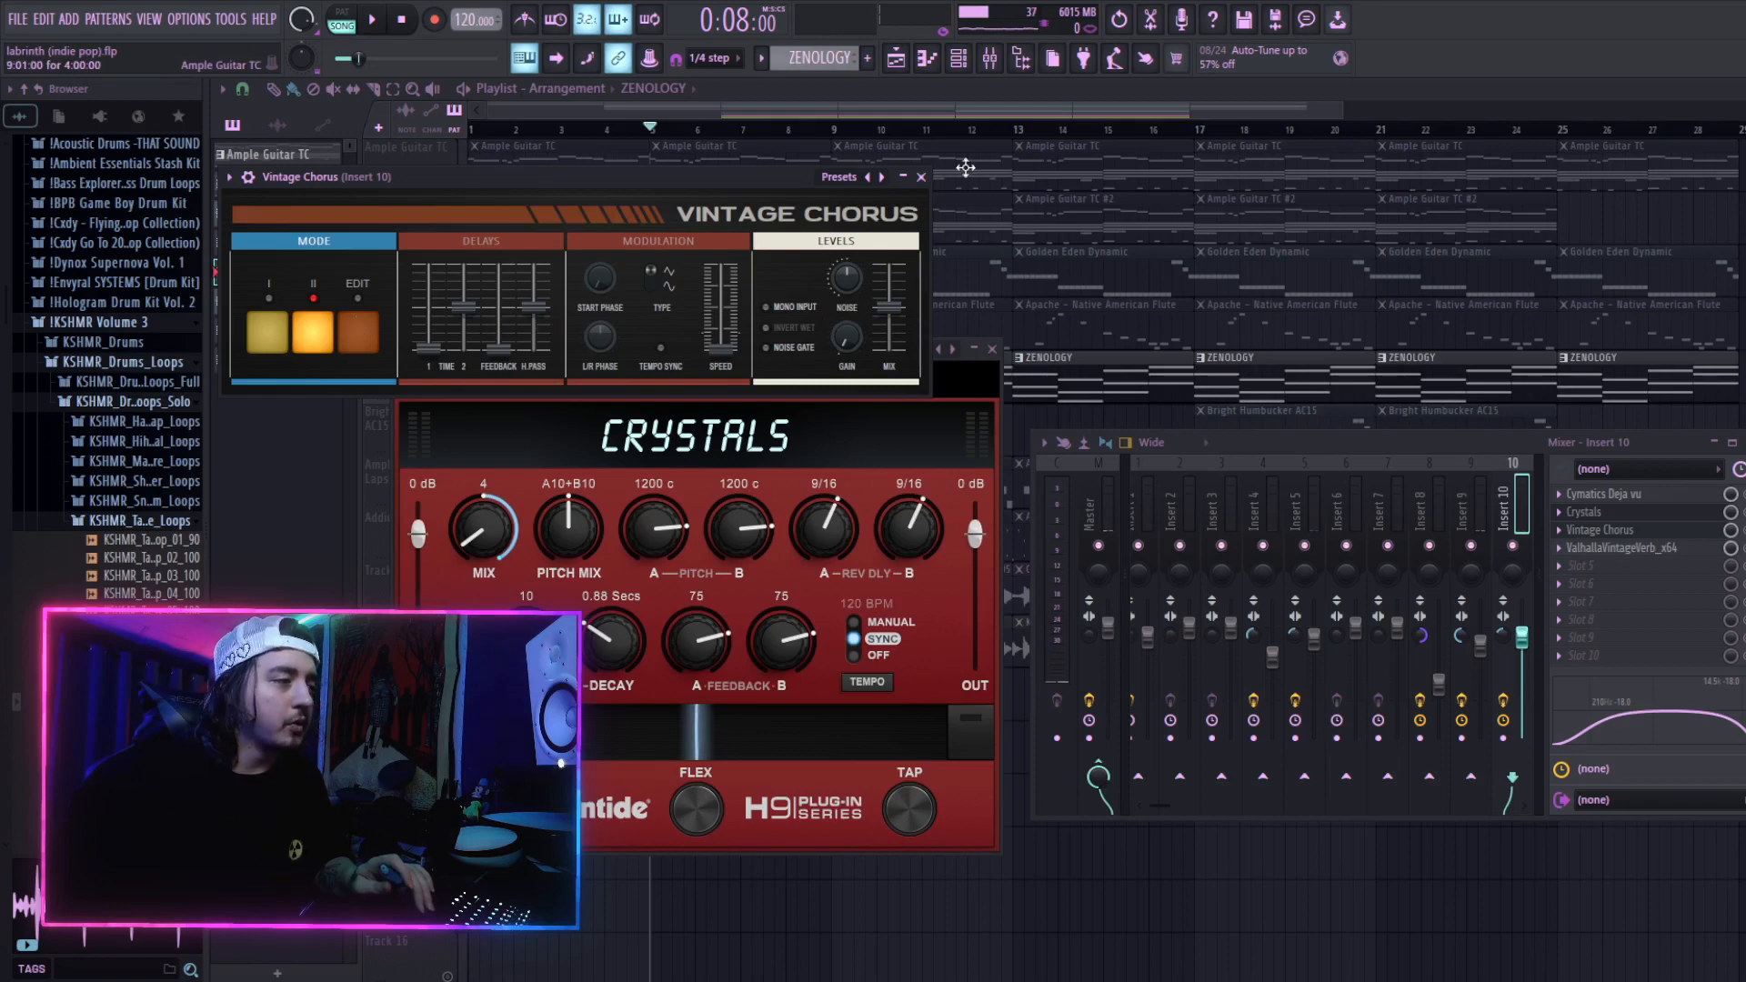
click(921, 176)
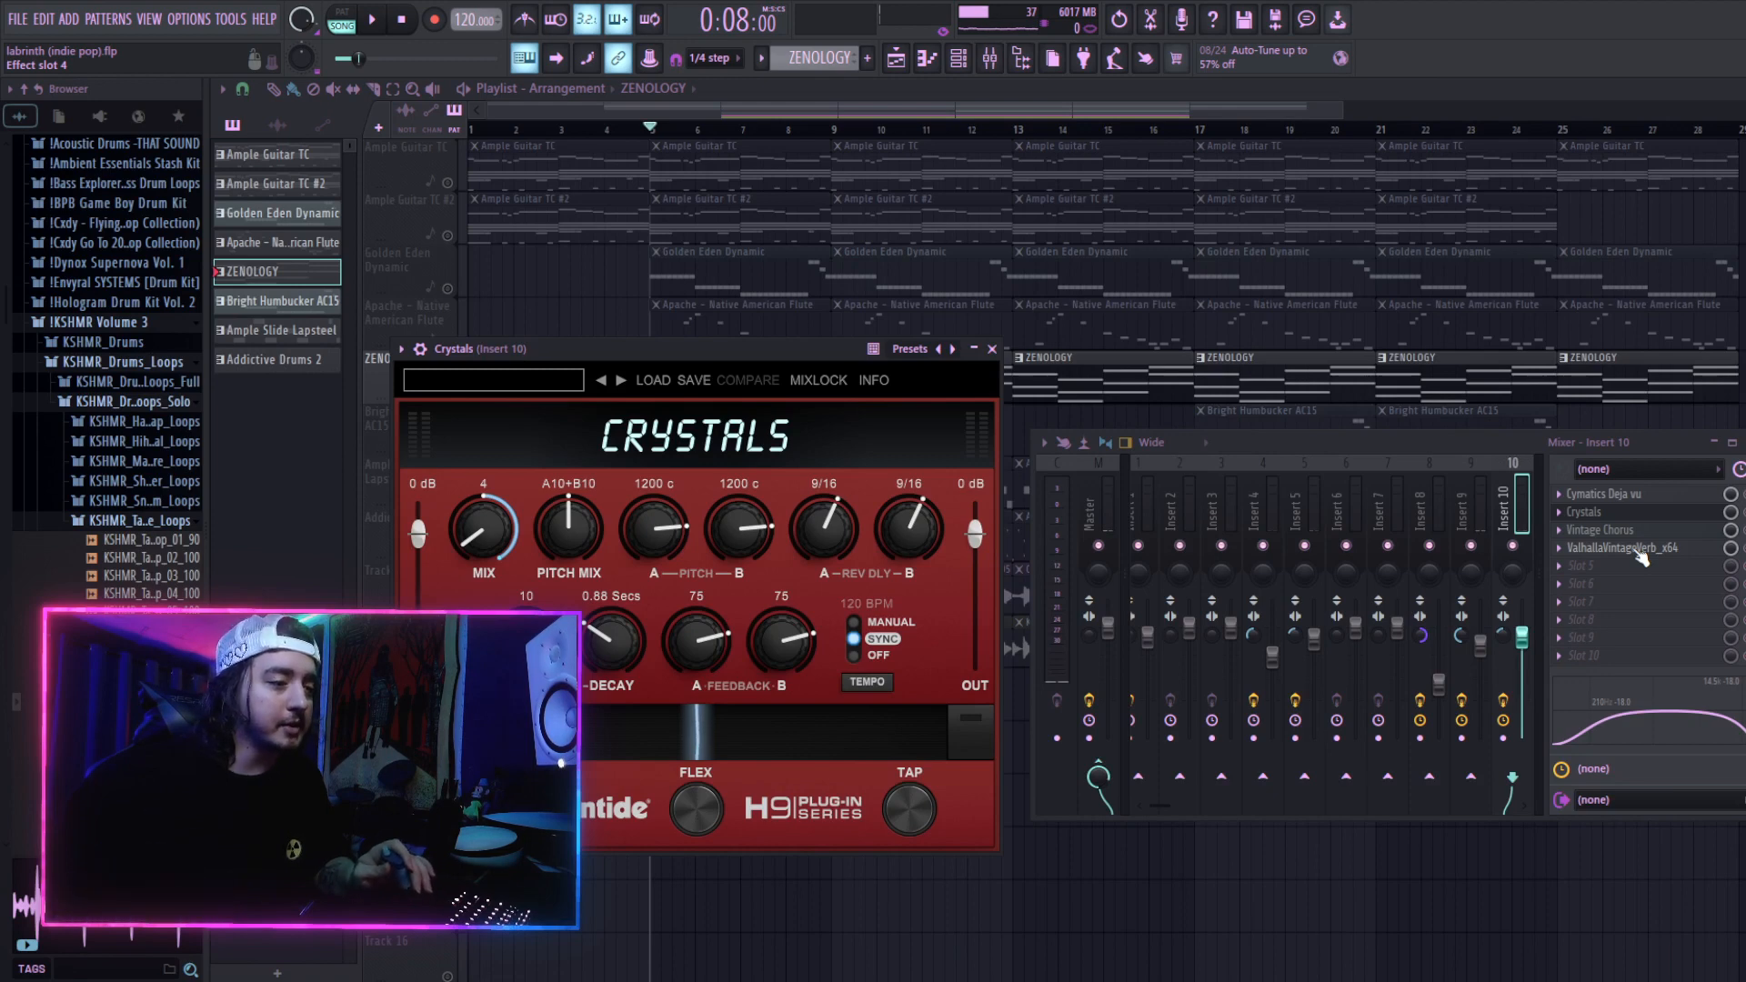
click(1641, 557)
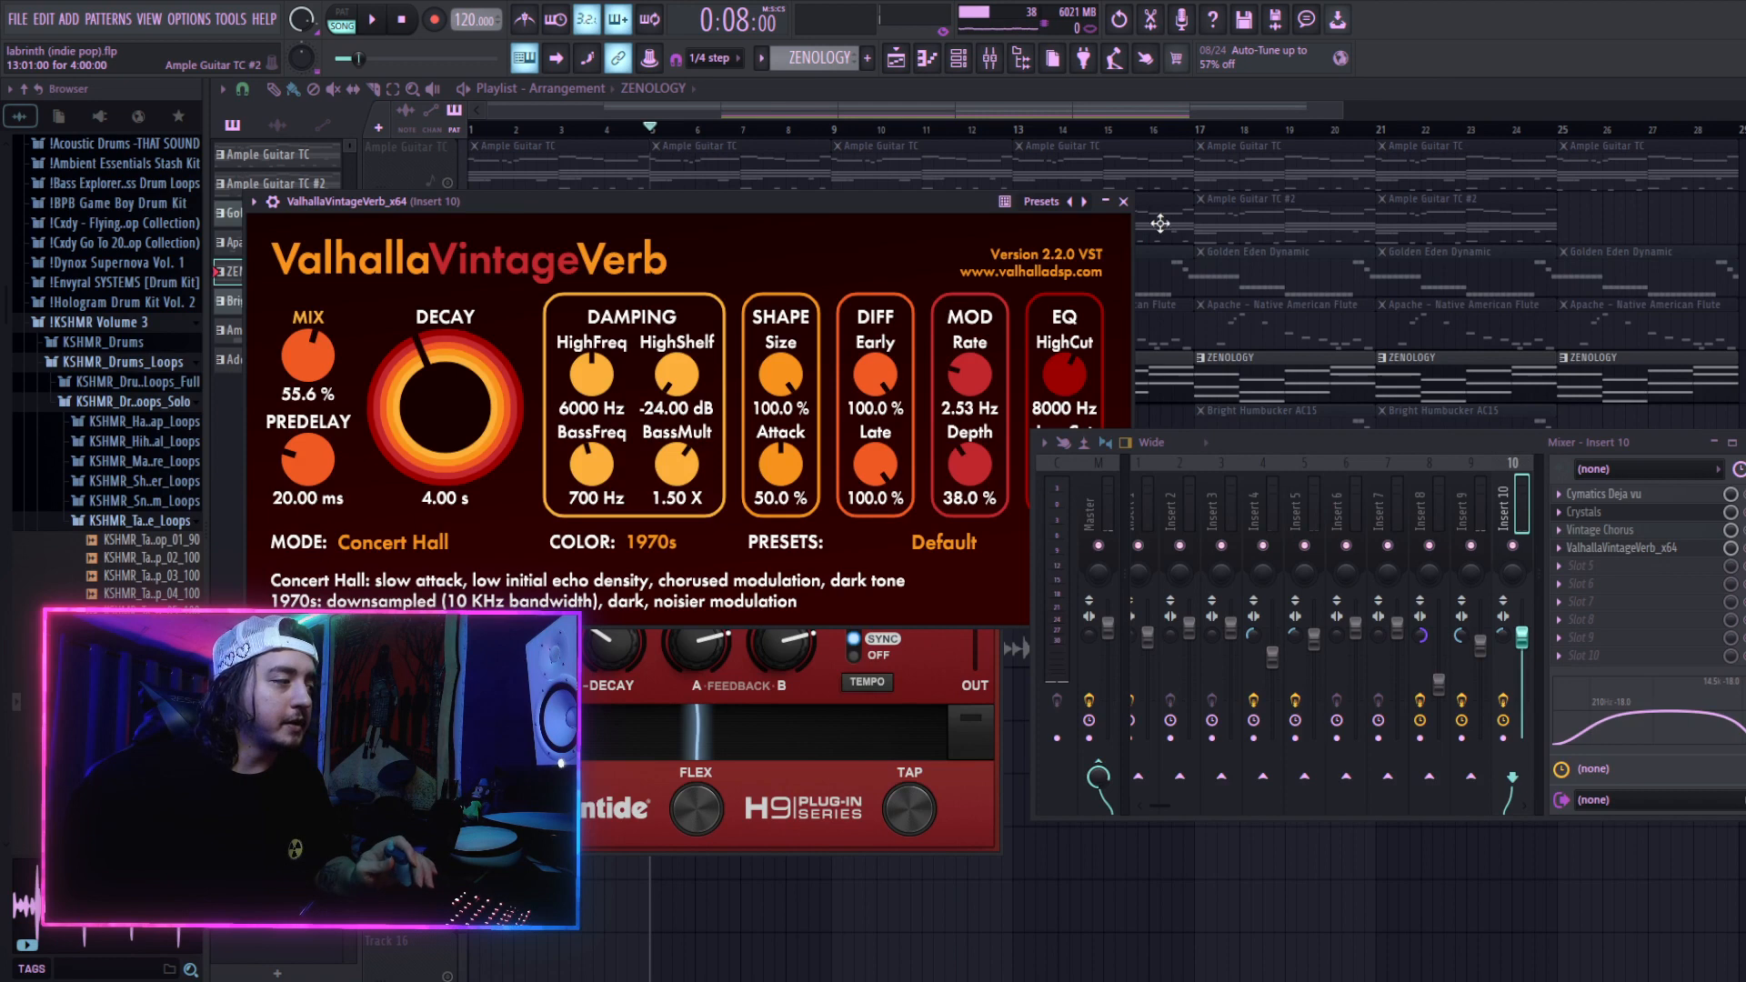
click(1124, 202)
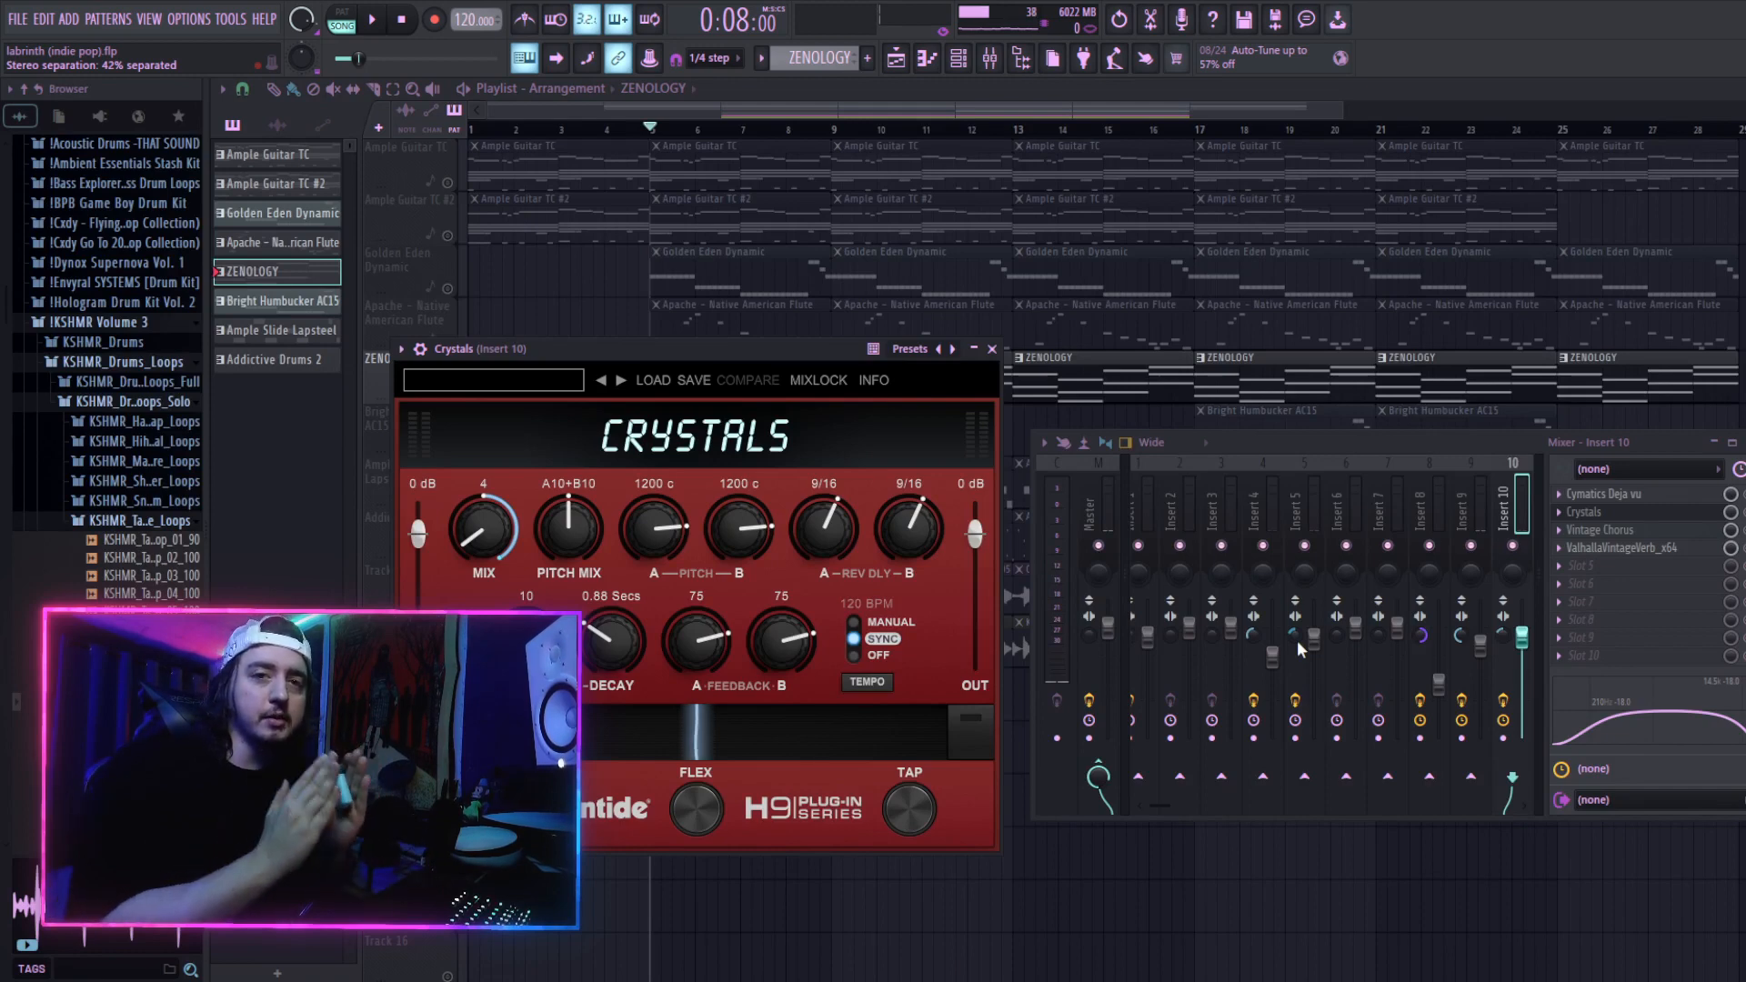
click(991, 349)
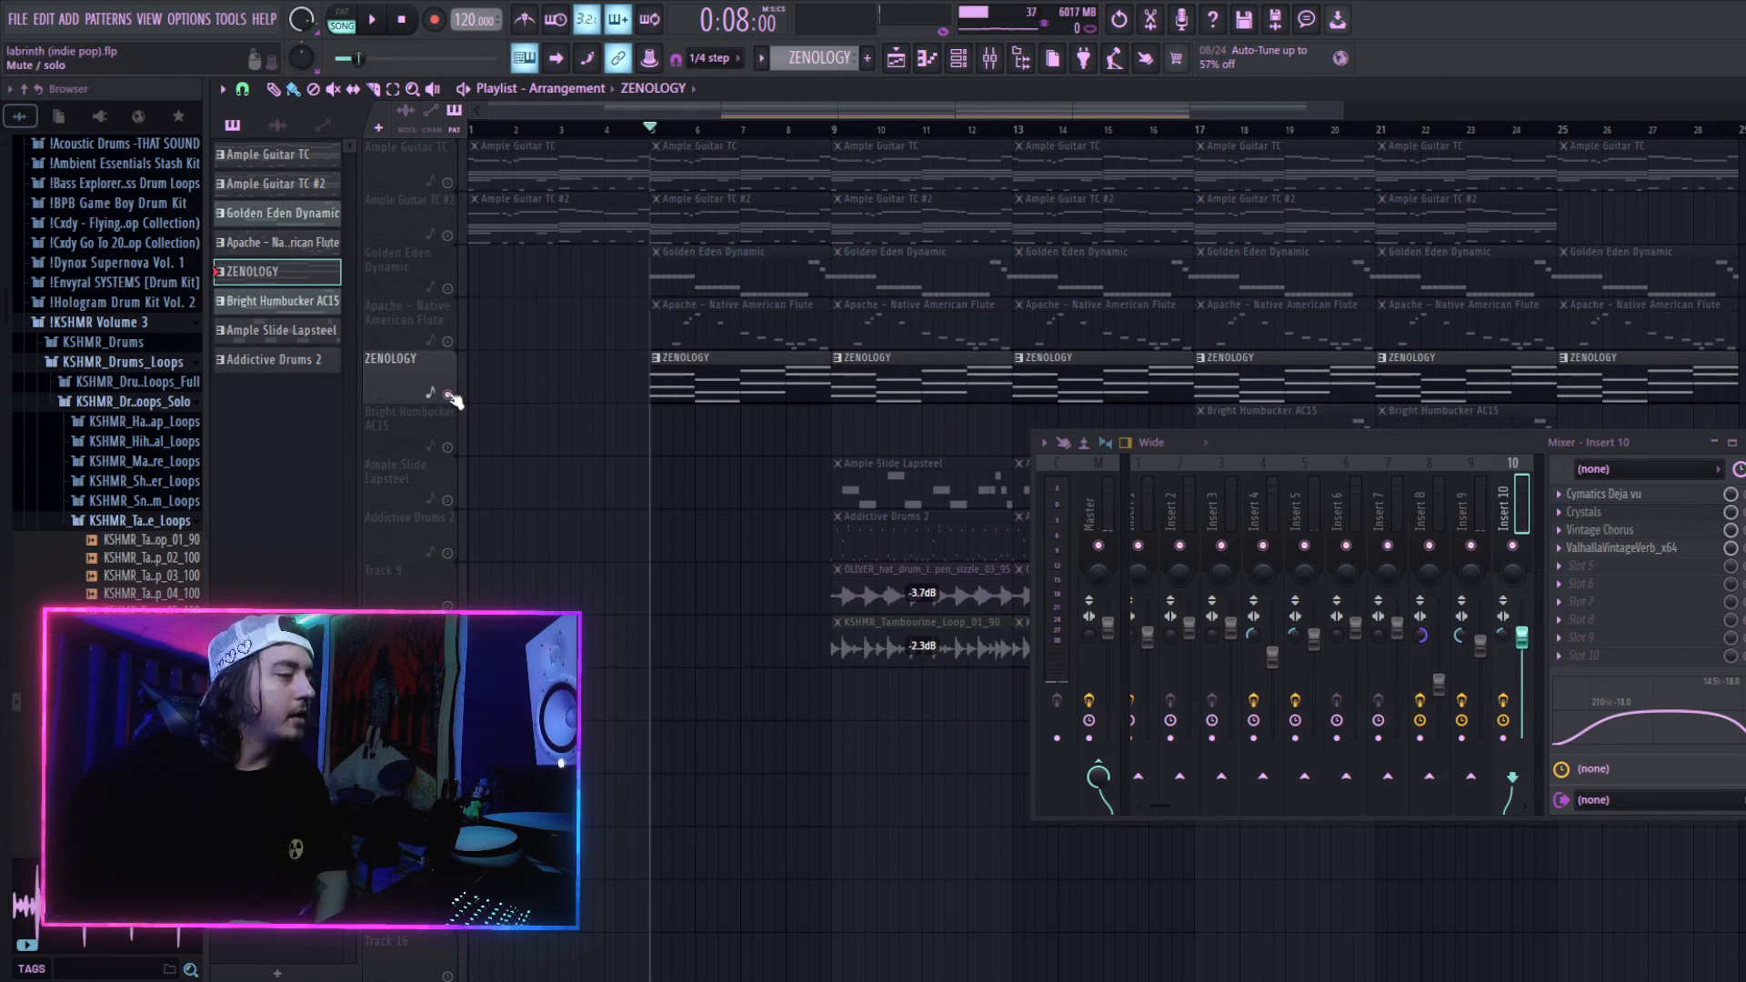
Step: Unmute the flute, Golden Eden Dynamic and both Ample Guitar tracks and play them with ZENOLOGY from bar 5
drag(447, 340, 447, 182)
key(space)
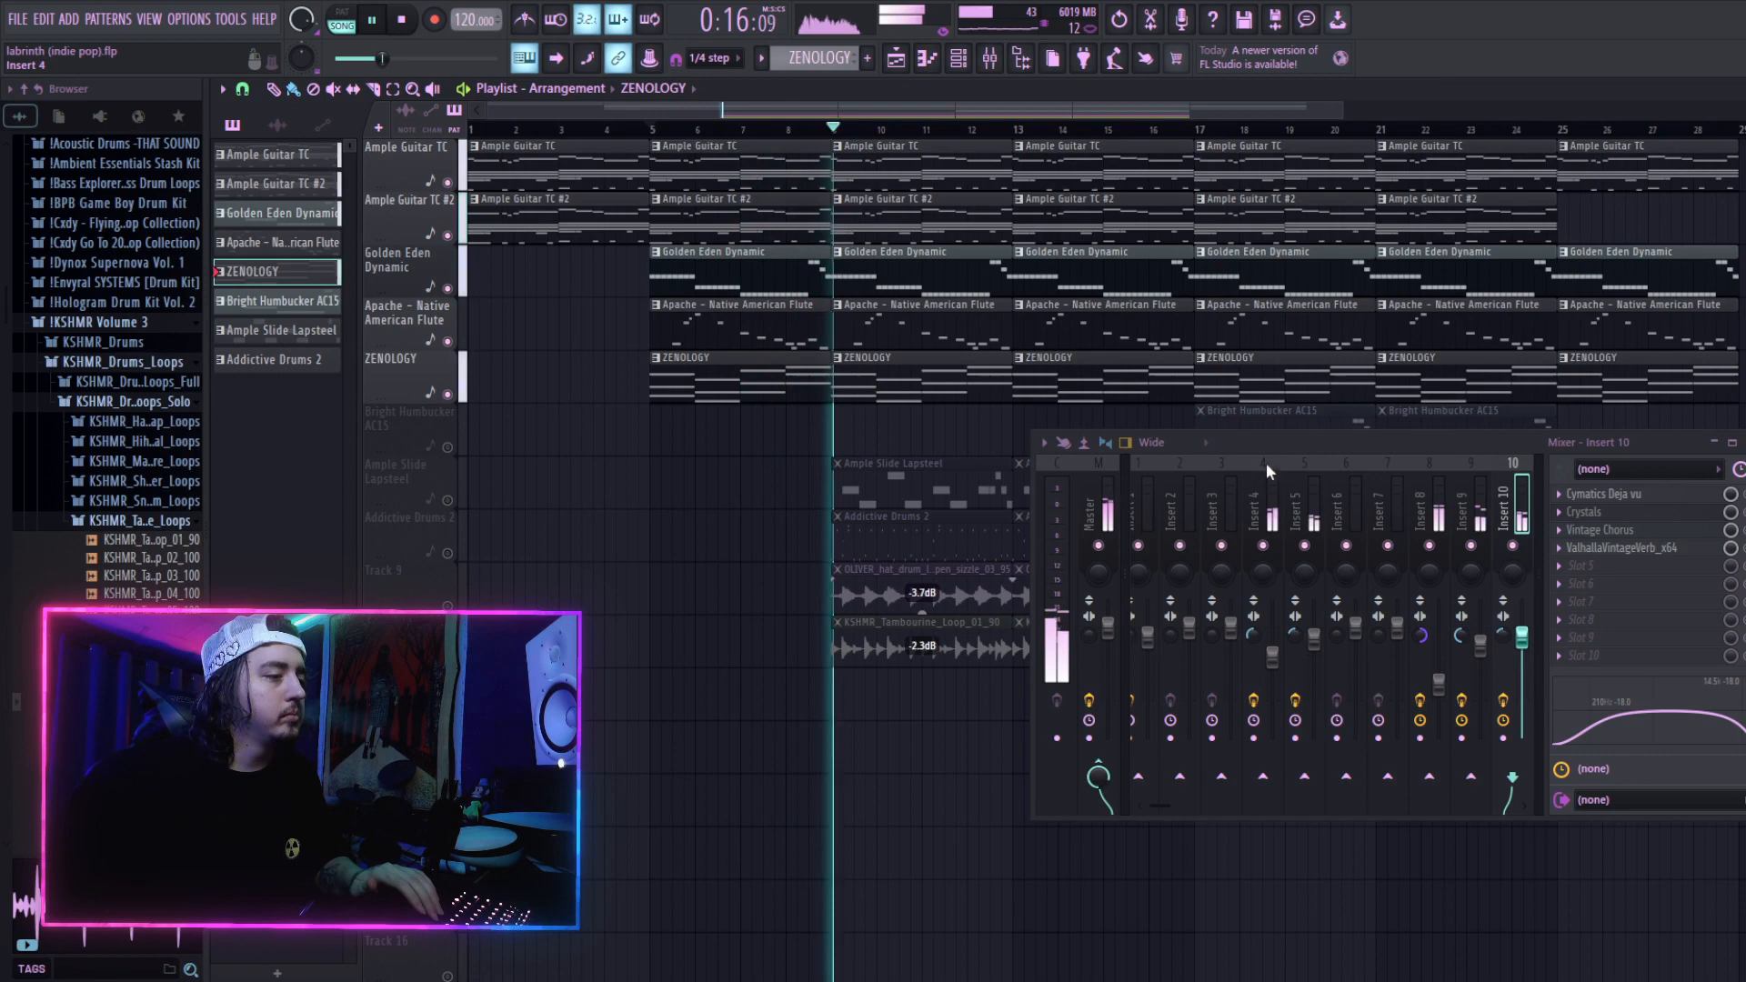
key(space)
Step: Move the mixer clear of the playlist, unmute the Ample Slide Lapsteel track and set the playback start to bar 9
drag(1285, 438, 1178, 669)
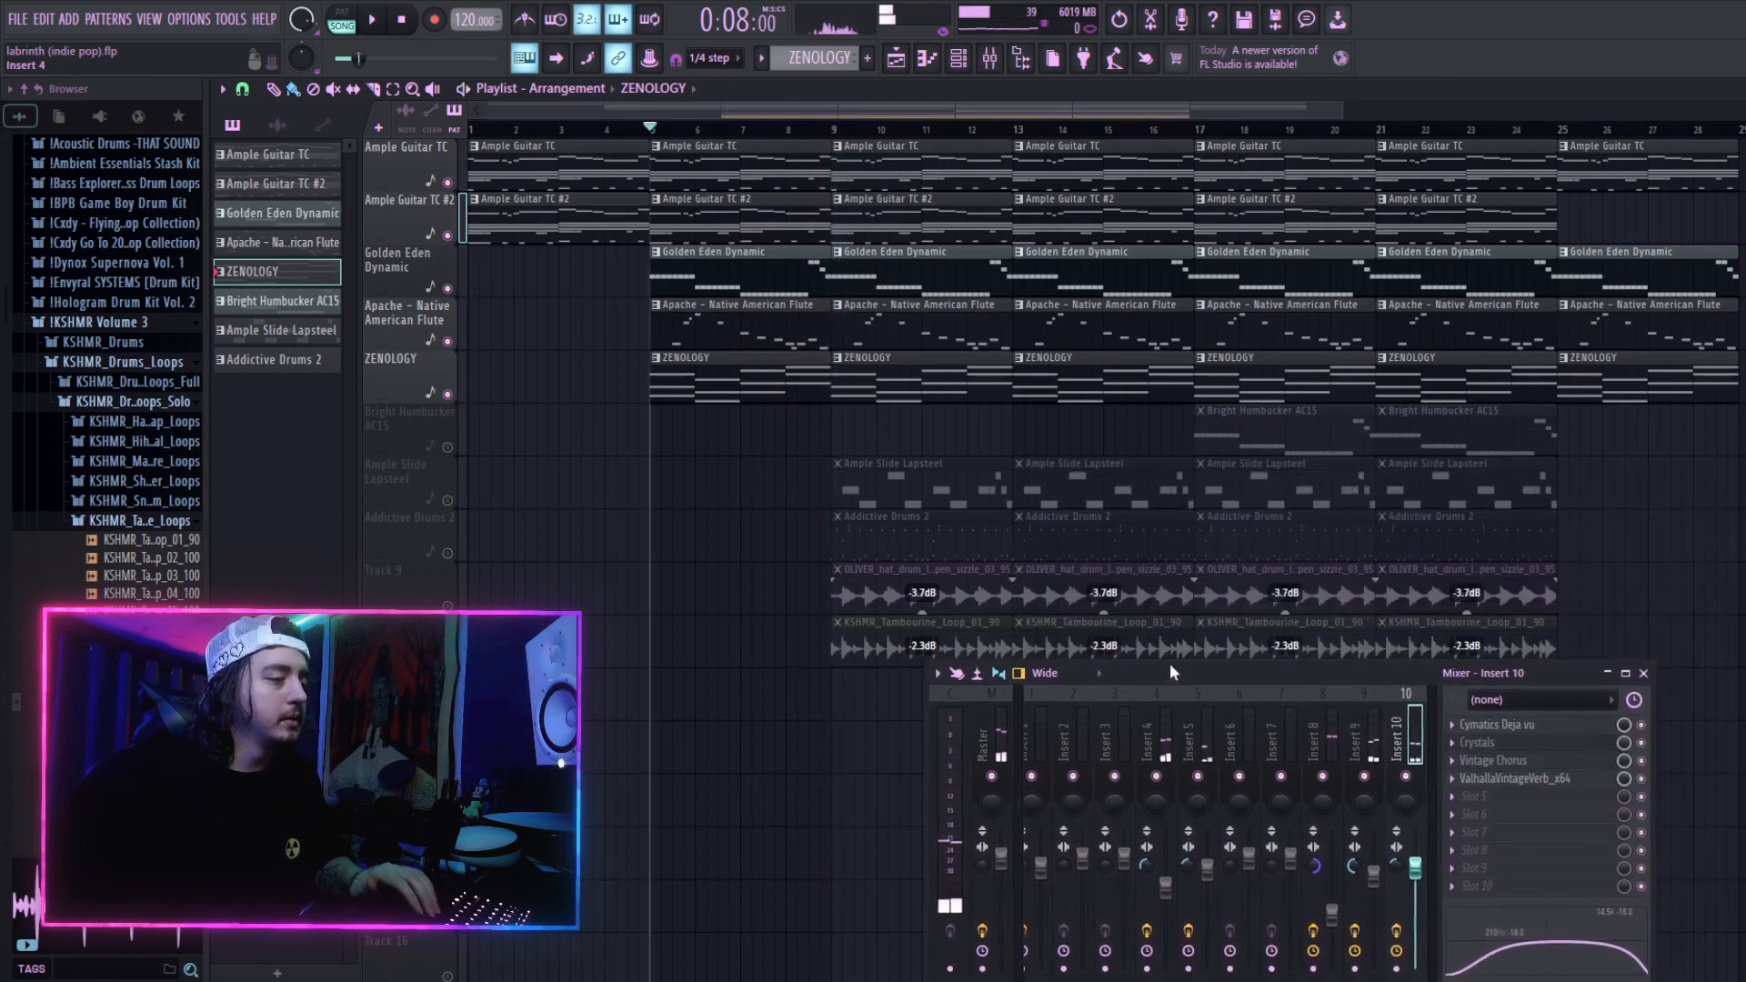
click(448, 500)
click(919, 129)
Step: Open the Ample Slide Lapsteel instrument from the channel rack and audition a note several times on its keyboard
click(960, 60)
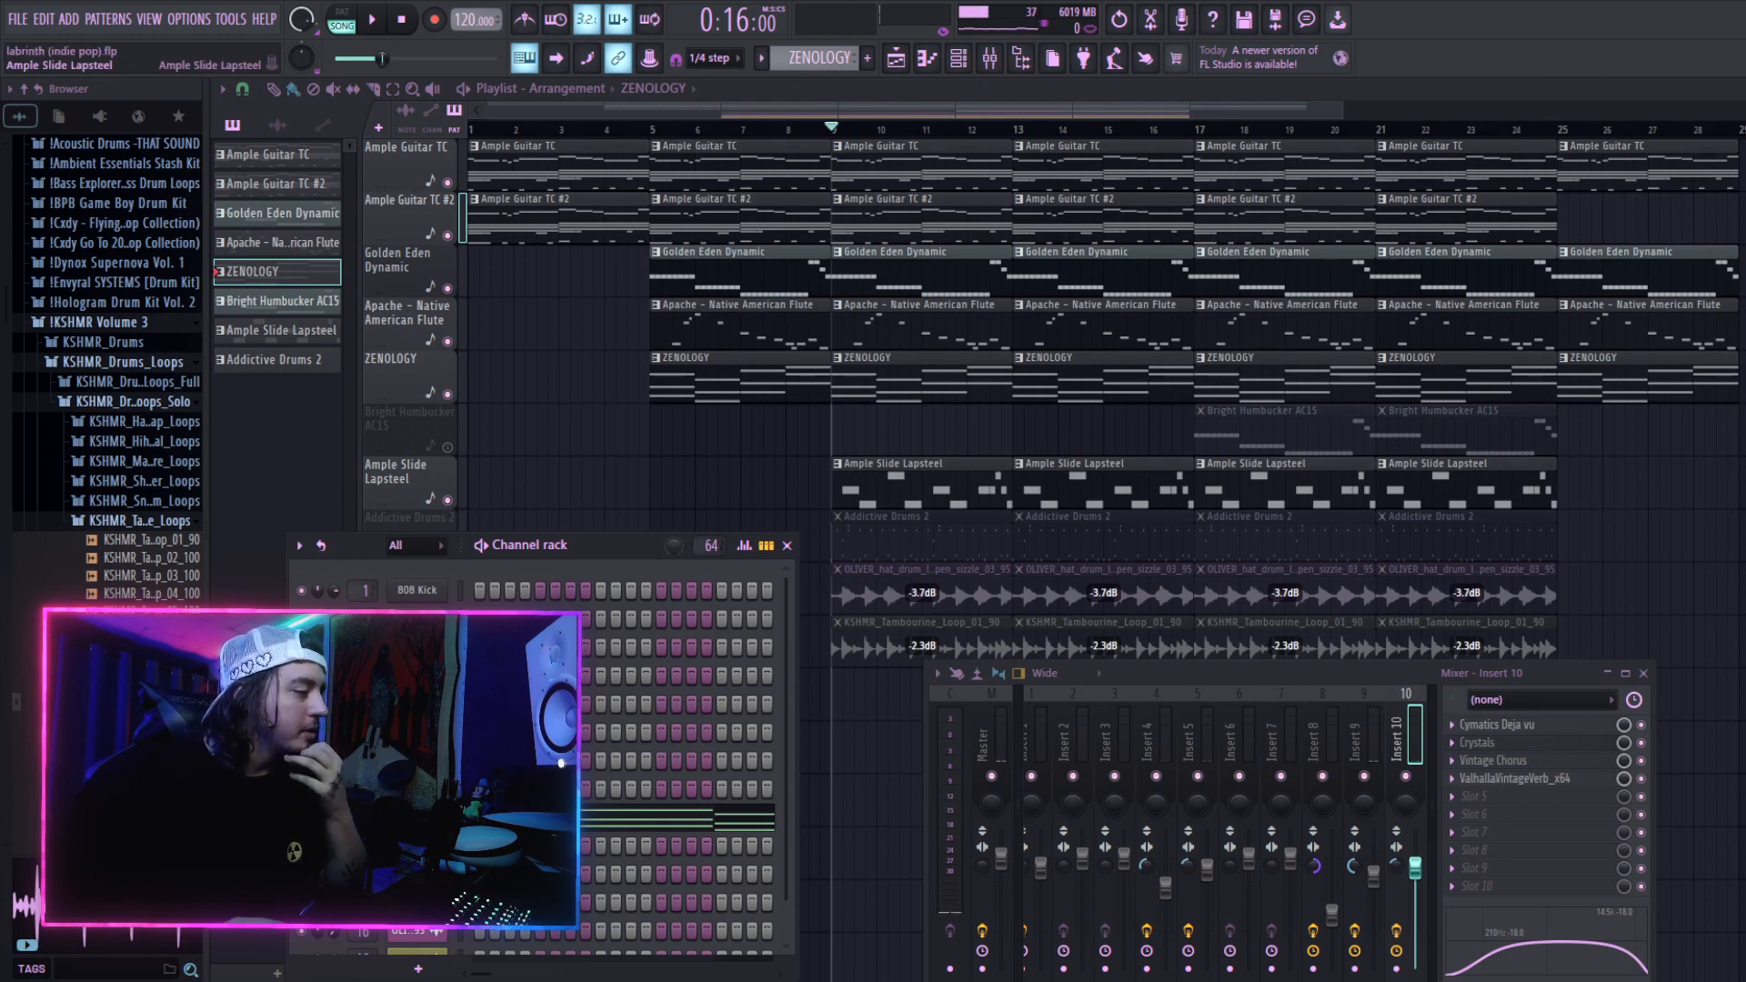
click(417, 875)
click(801, 687)
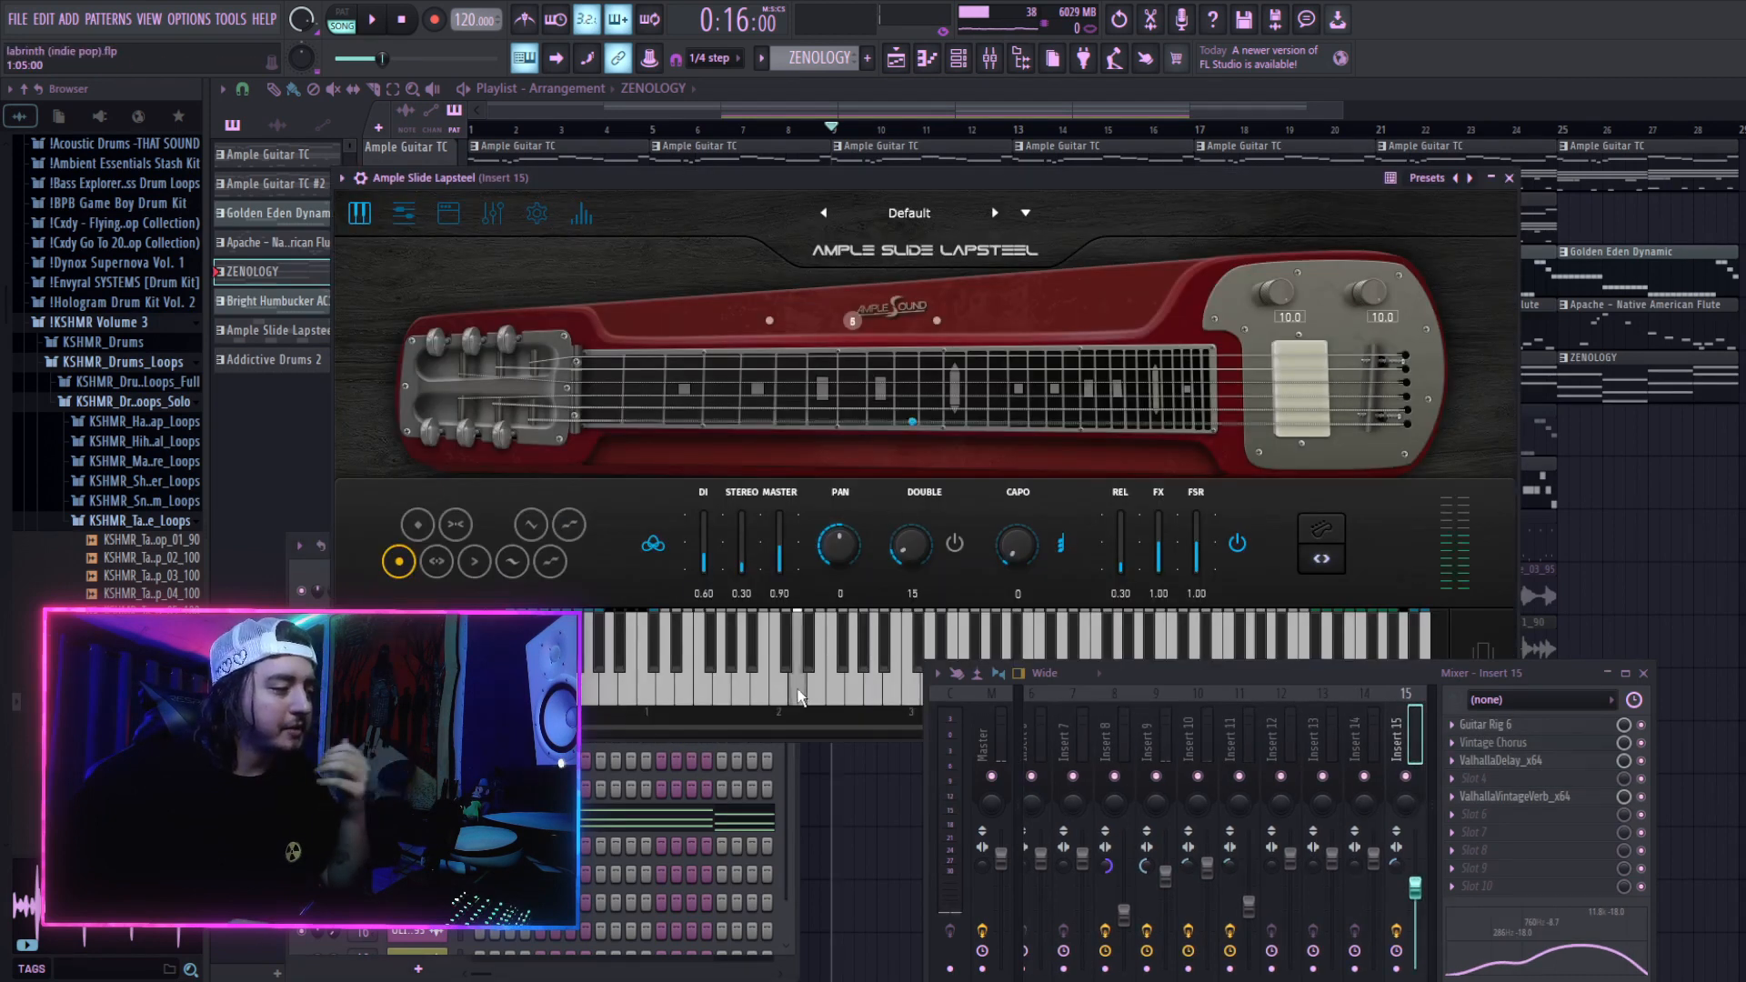
click(809, 688)
click(804, 689)
click(802, 690)
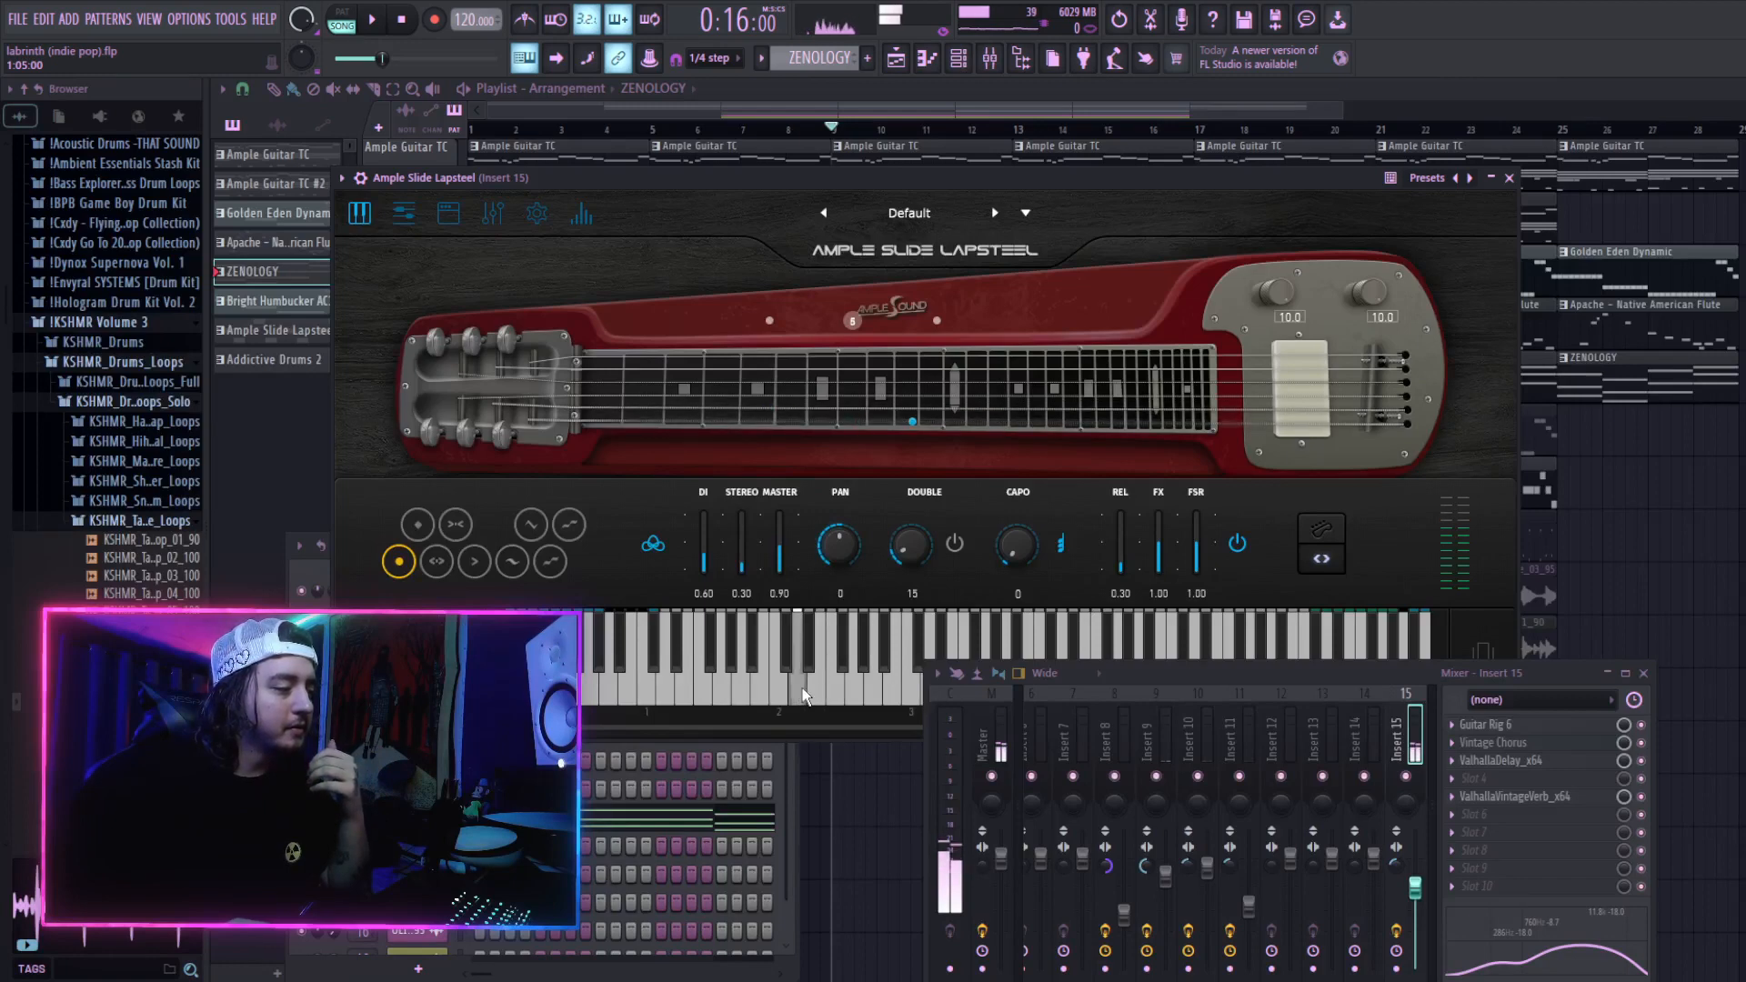
click(1509, 178)
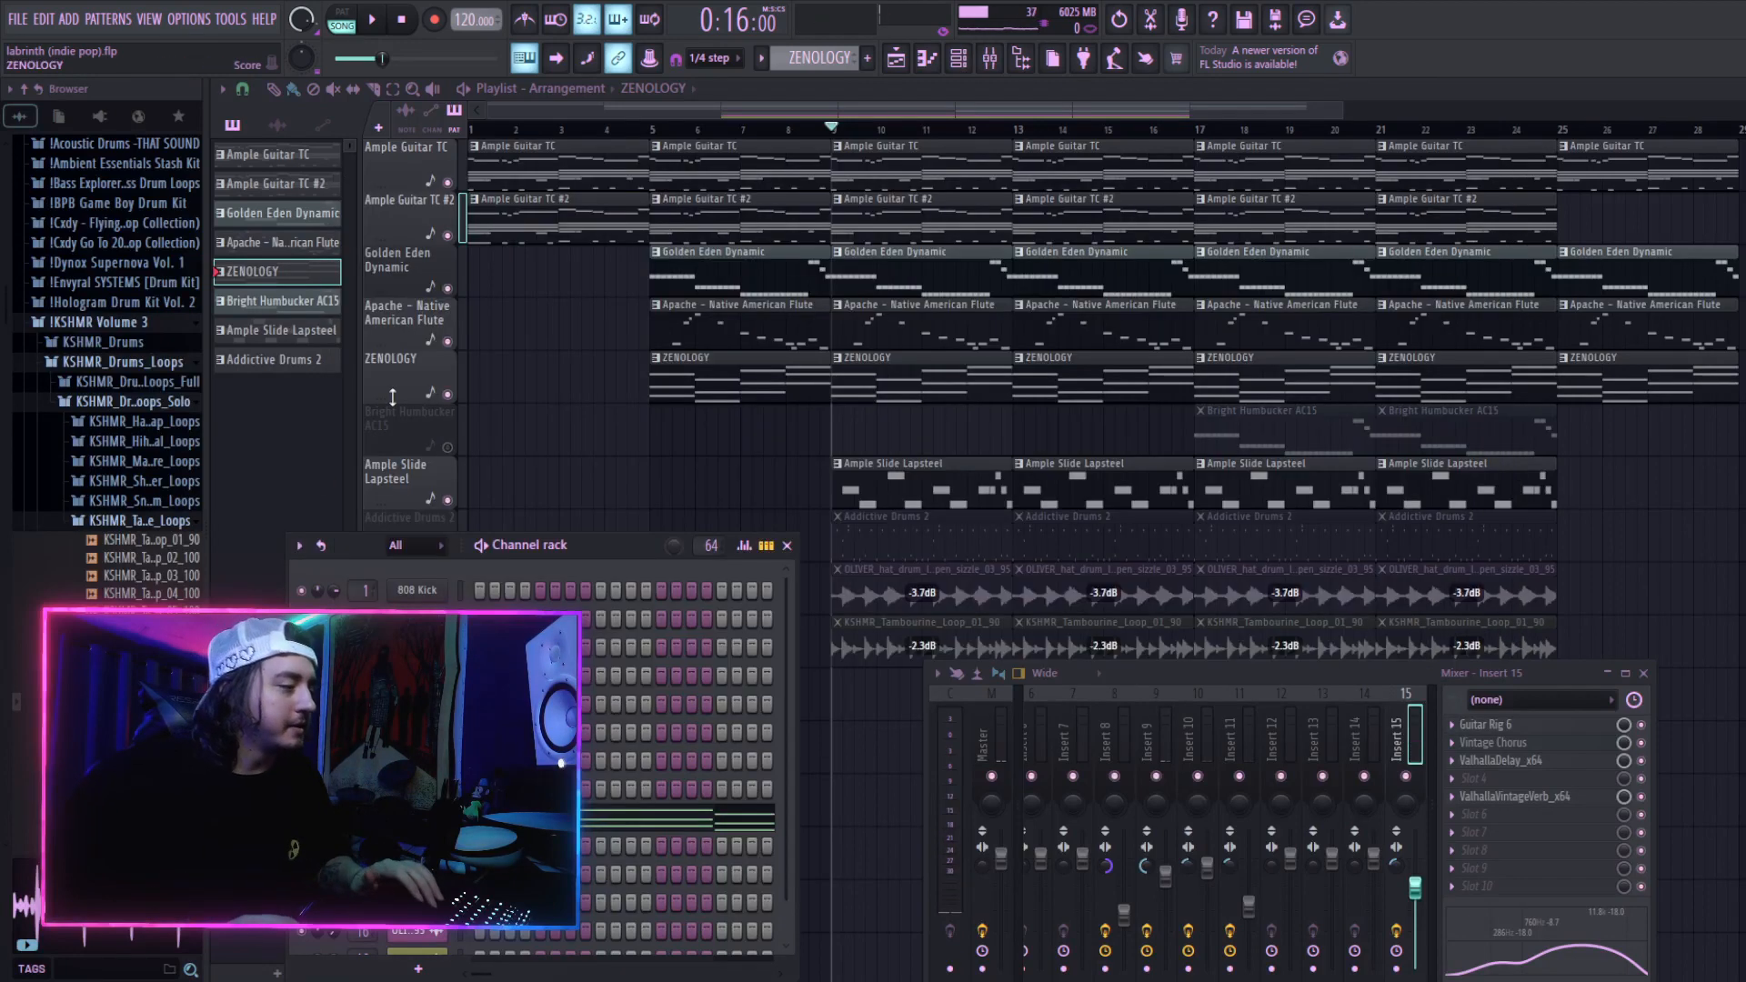
Step: Solo the Ample Slide Lapsteel track and examine Guitar Rig 6's Retro Indie Pop preset on Insert 15
right_click(448, 500)
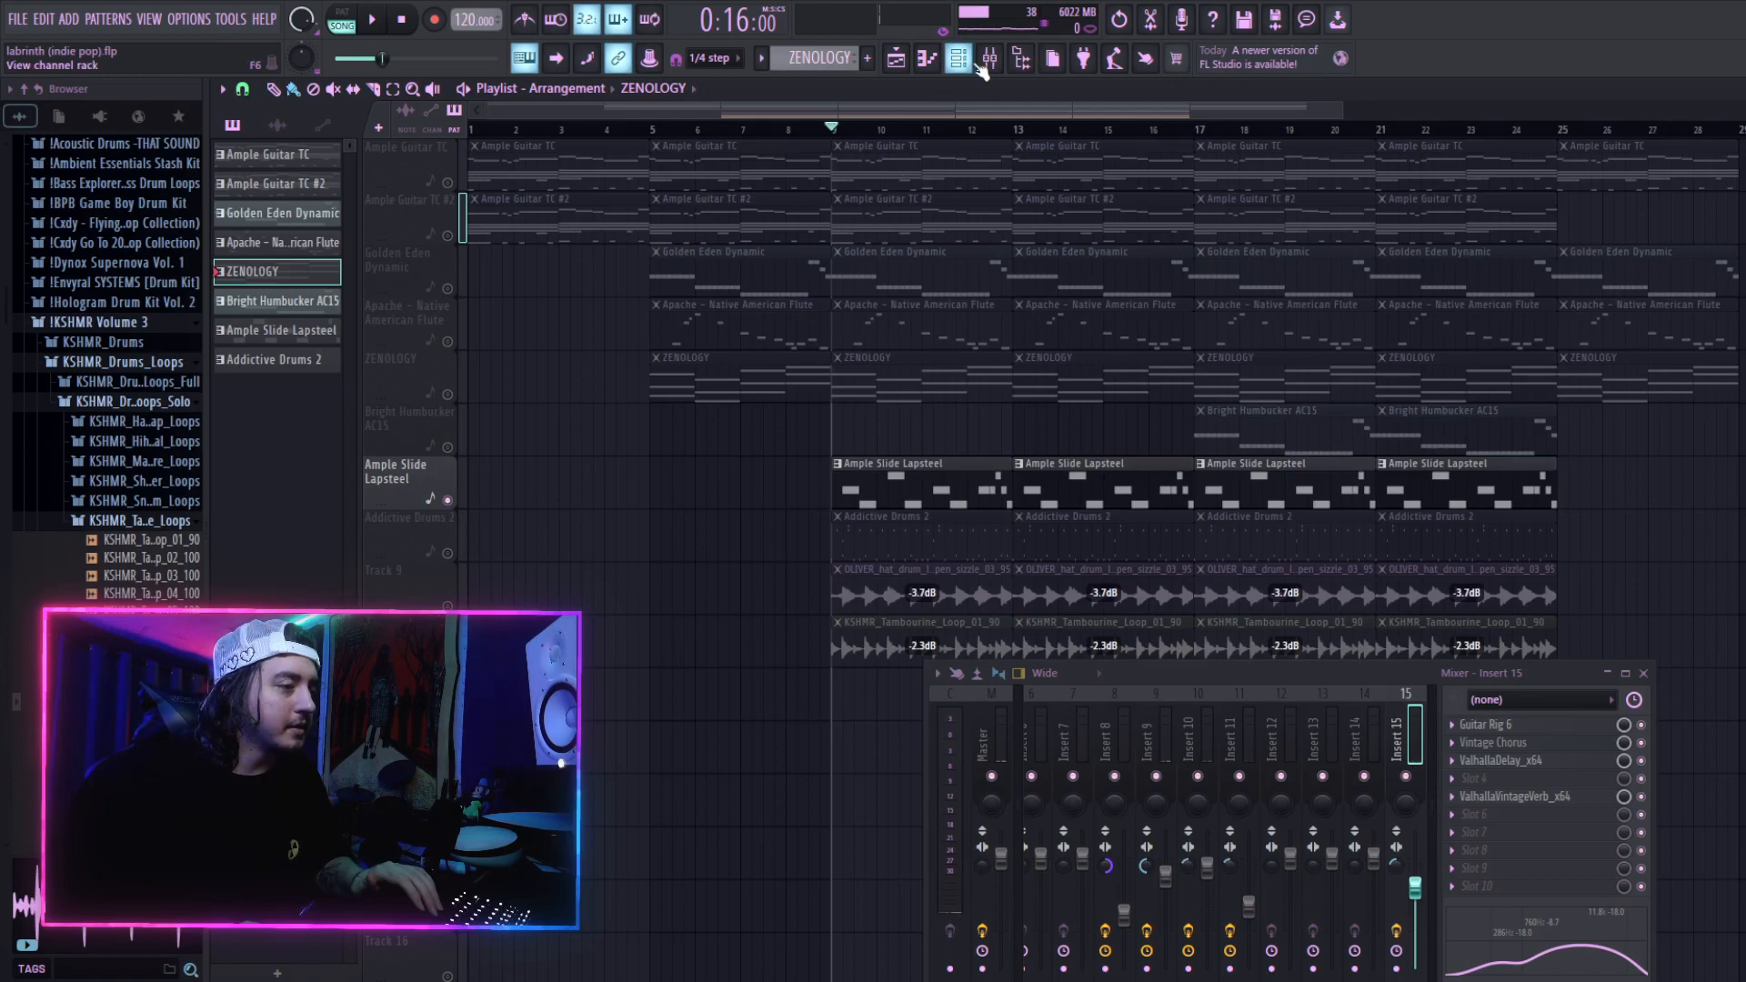
click(1523, 728)
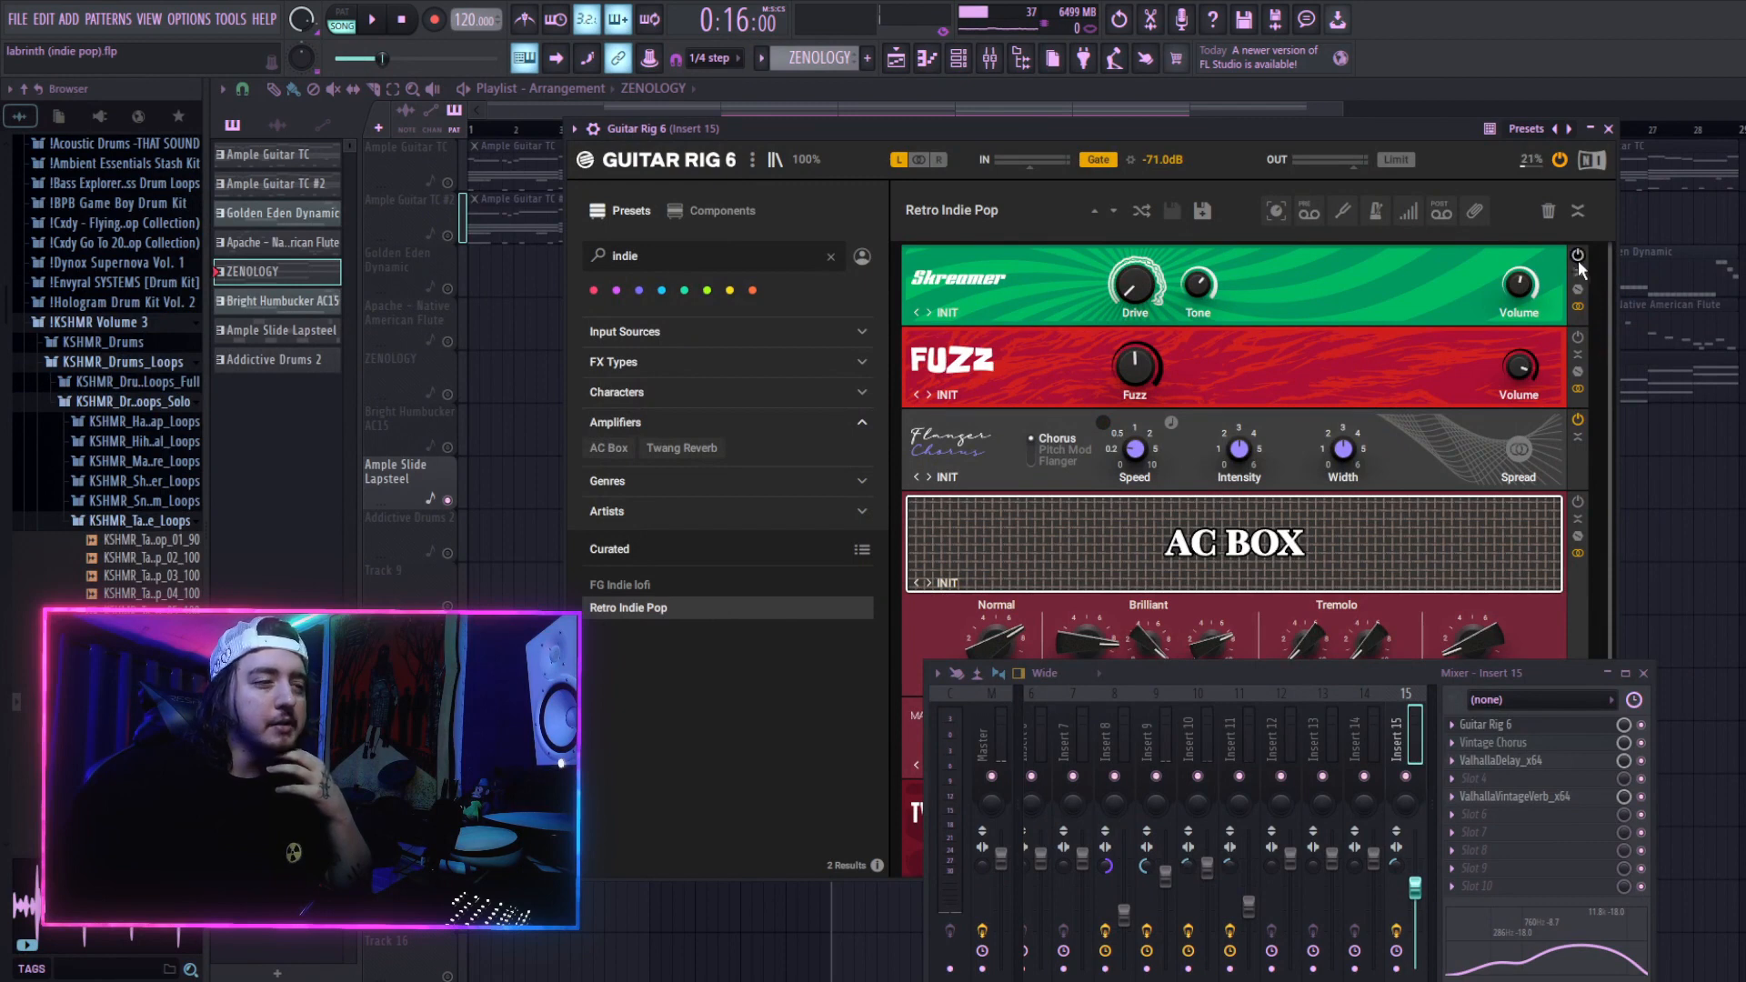
click(1608, 130)
Step: Browse the saved mixer track states available for Insert 15 without loading one
right_click(1411, 745)
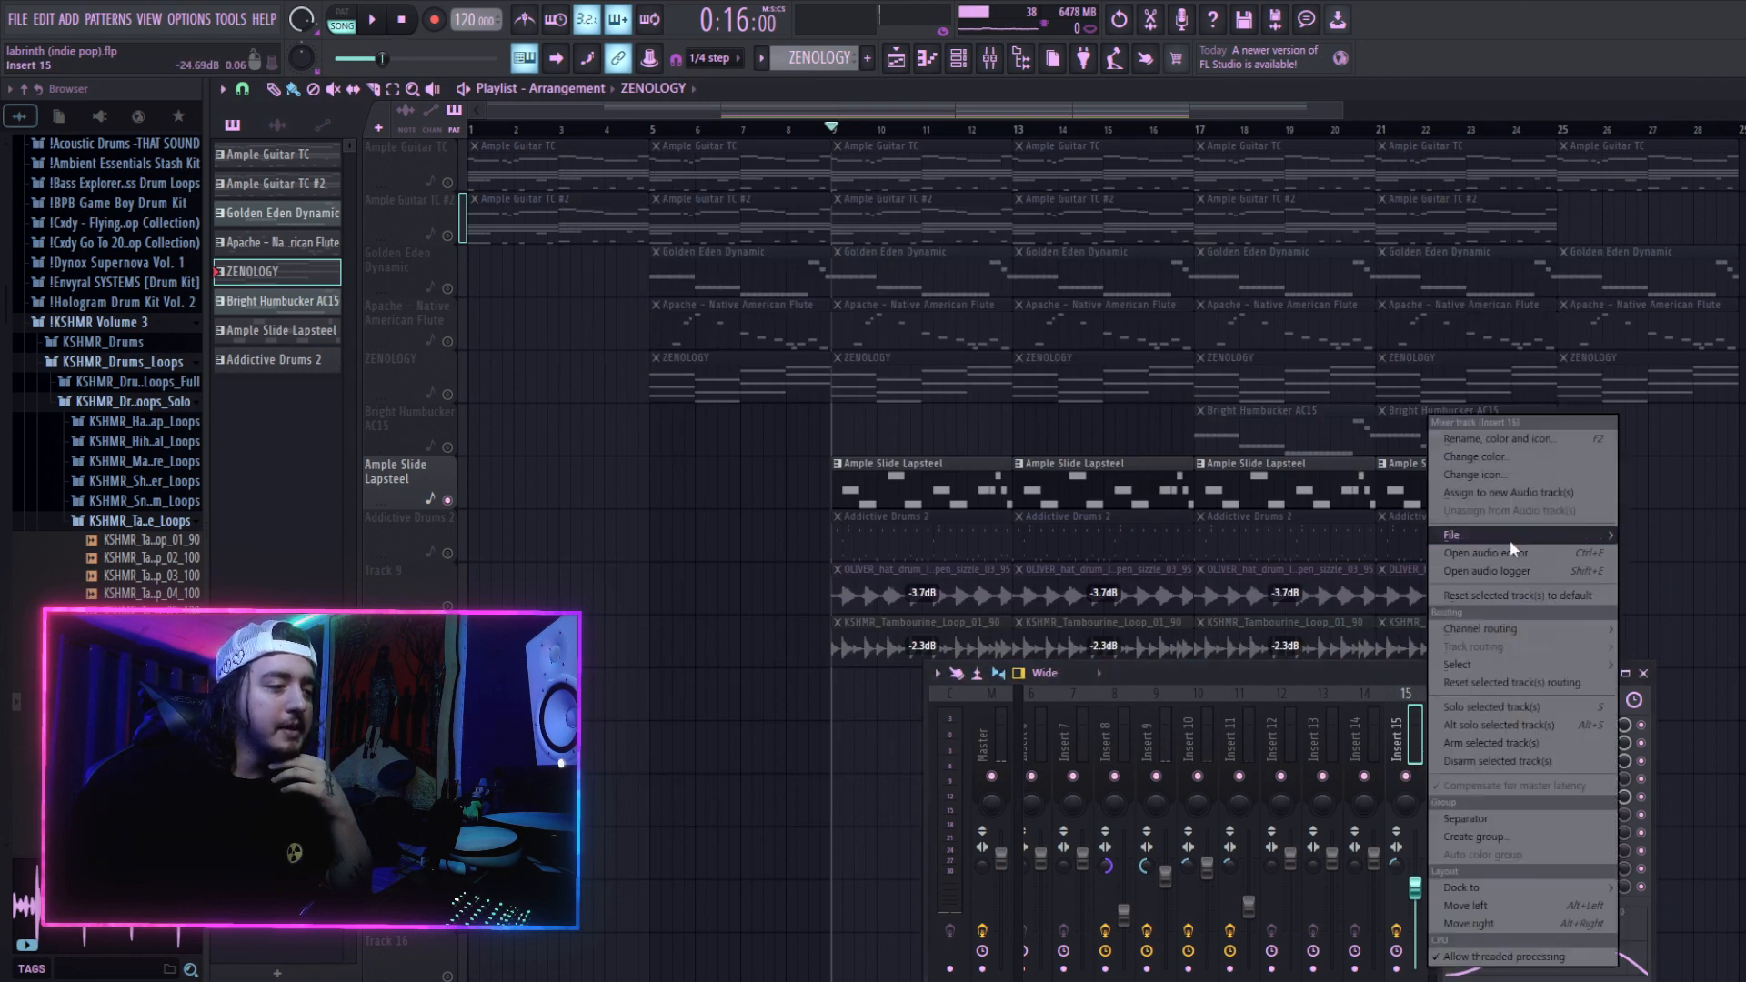
mouse_move(1517, 531)
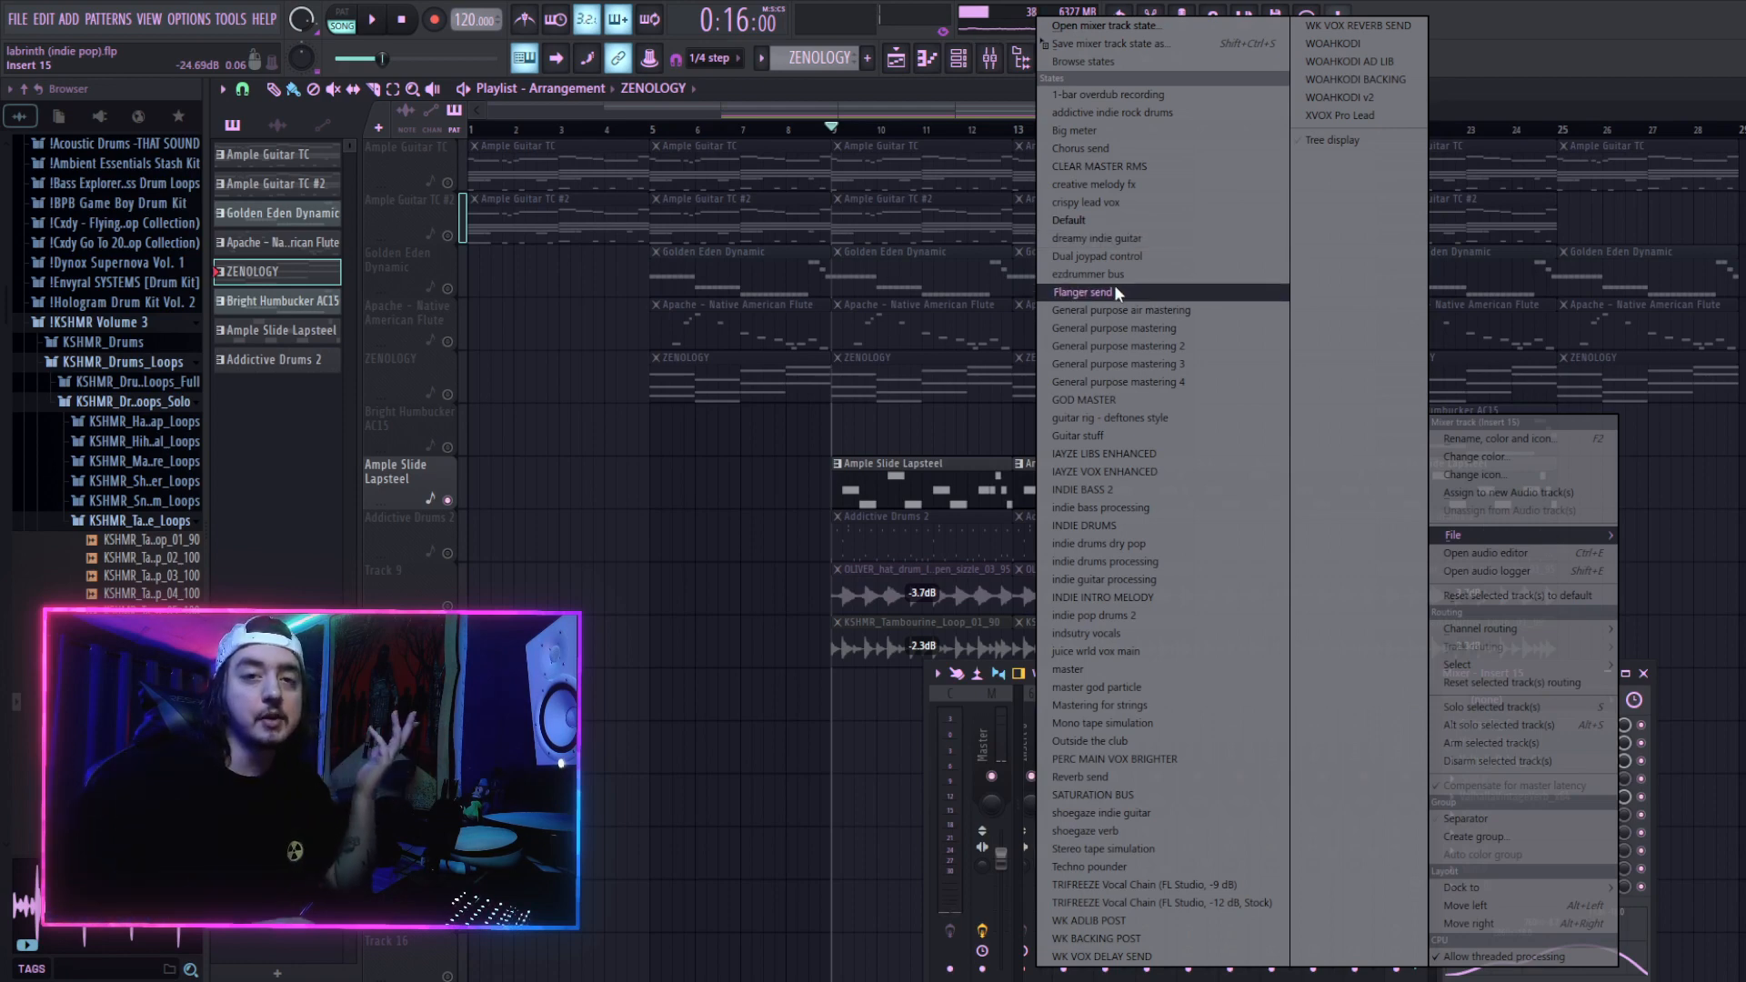
click(923, 689)
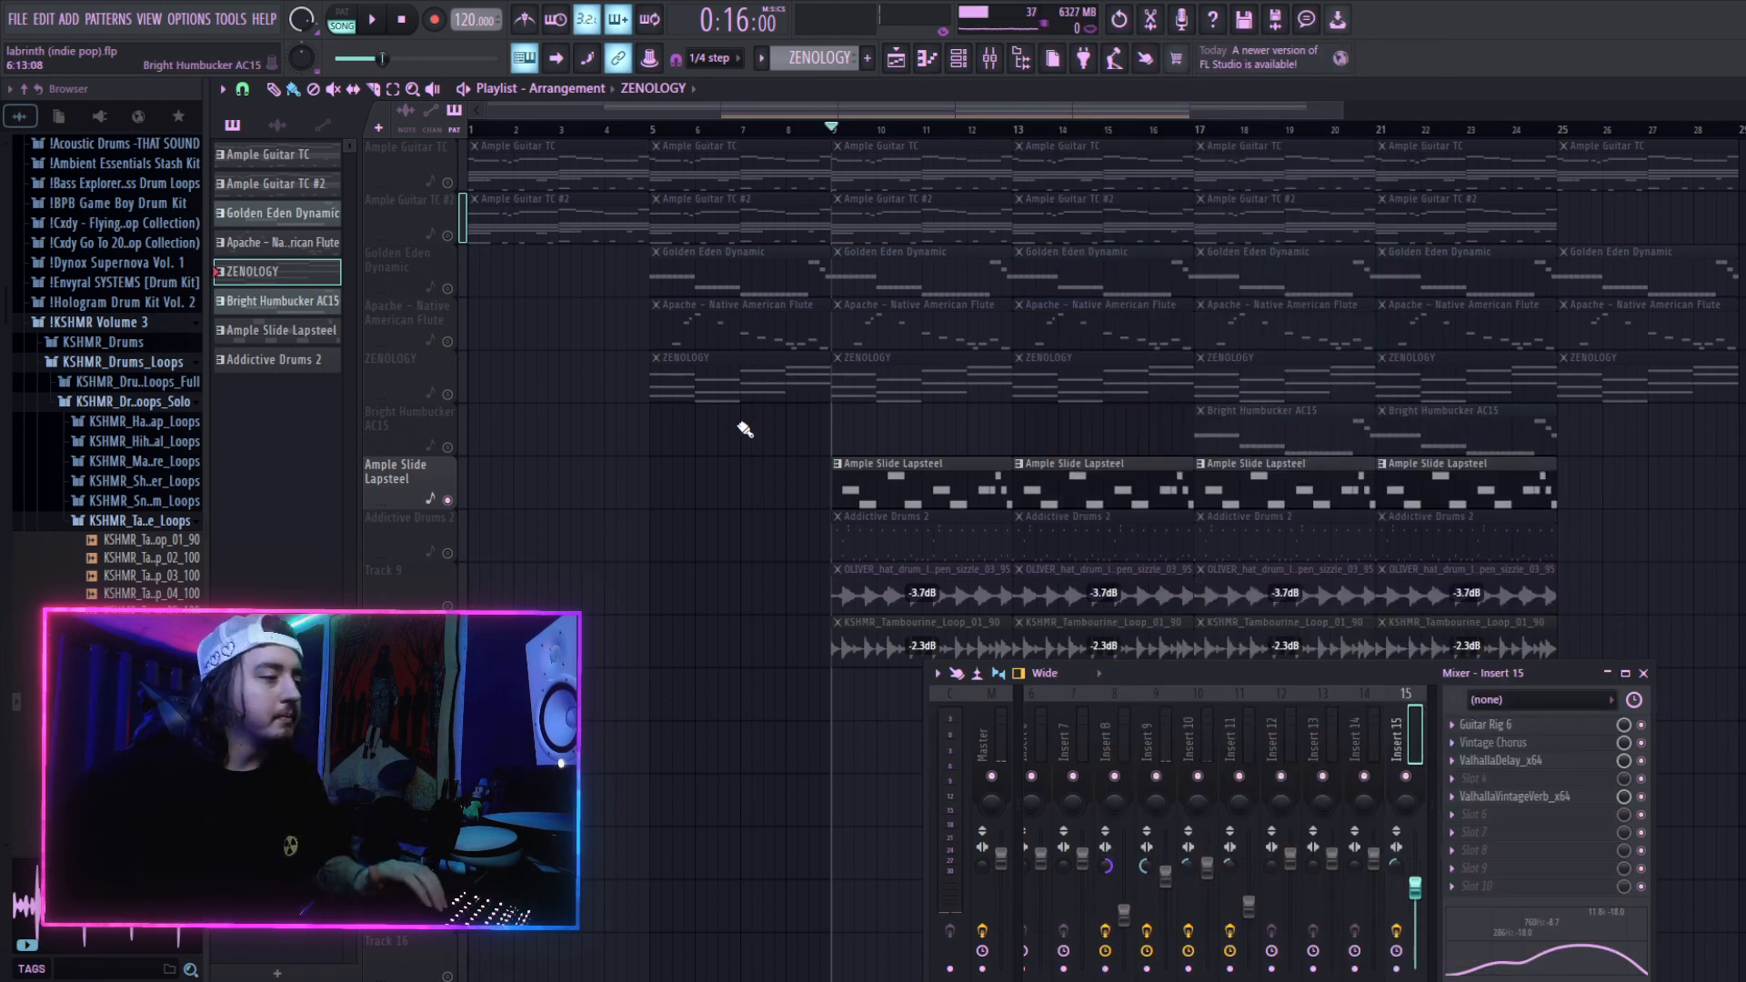
Step: Play the soloed lapsteel track from bar 9 twice, comparing it with Insert 15's effects off and on
key(space)
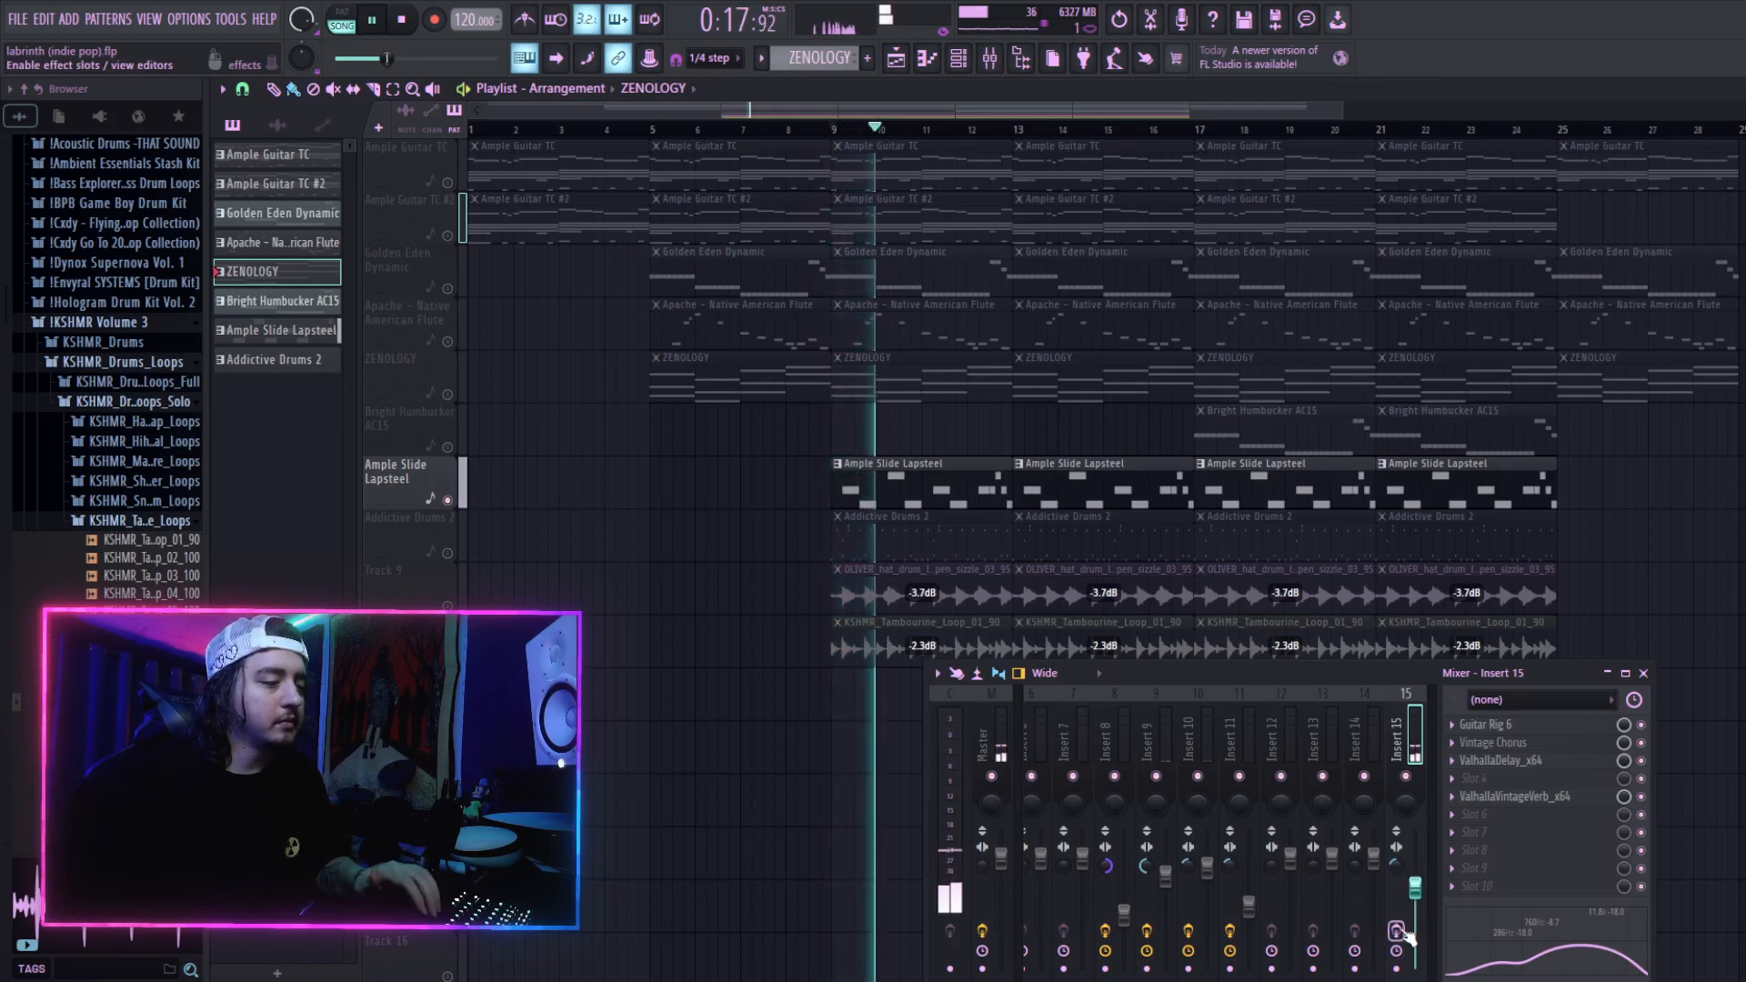
key(space)
key(space)
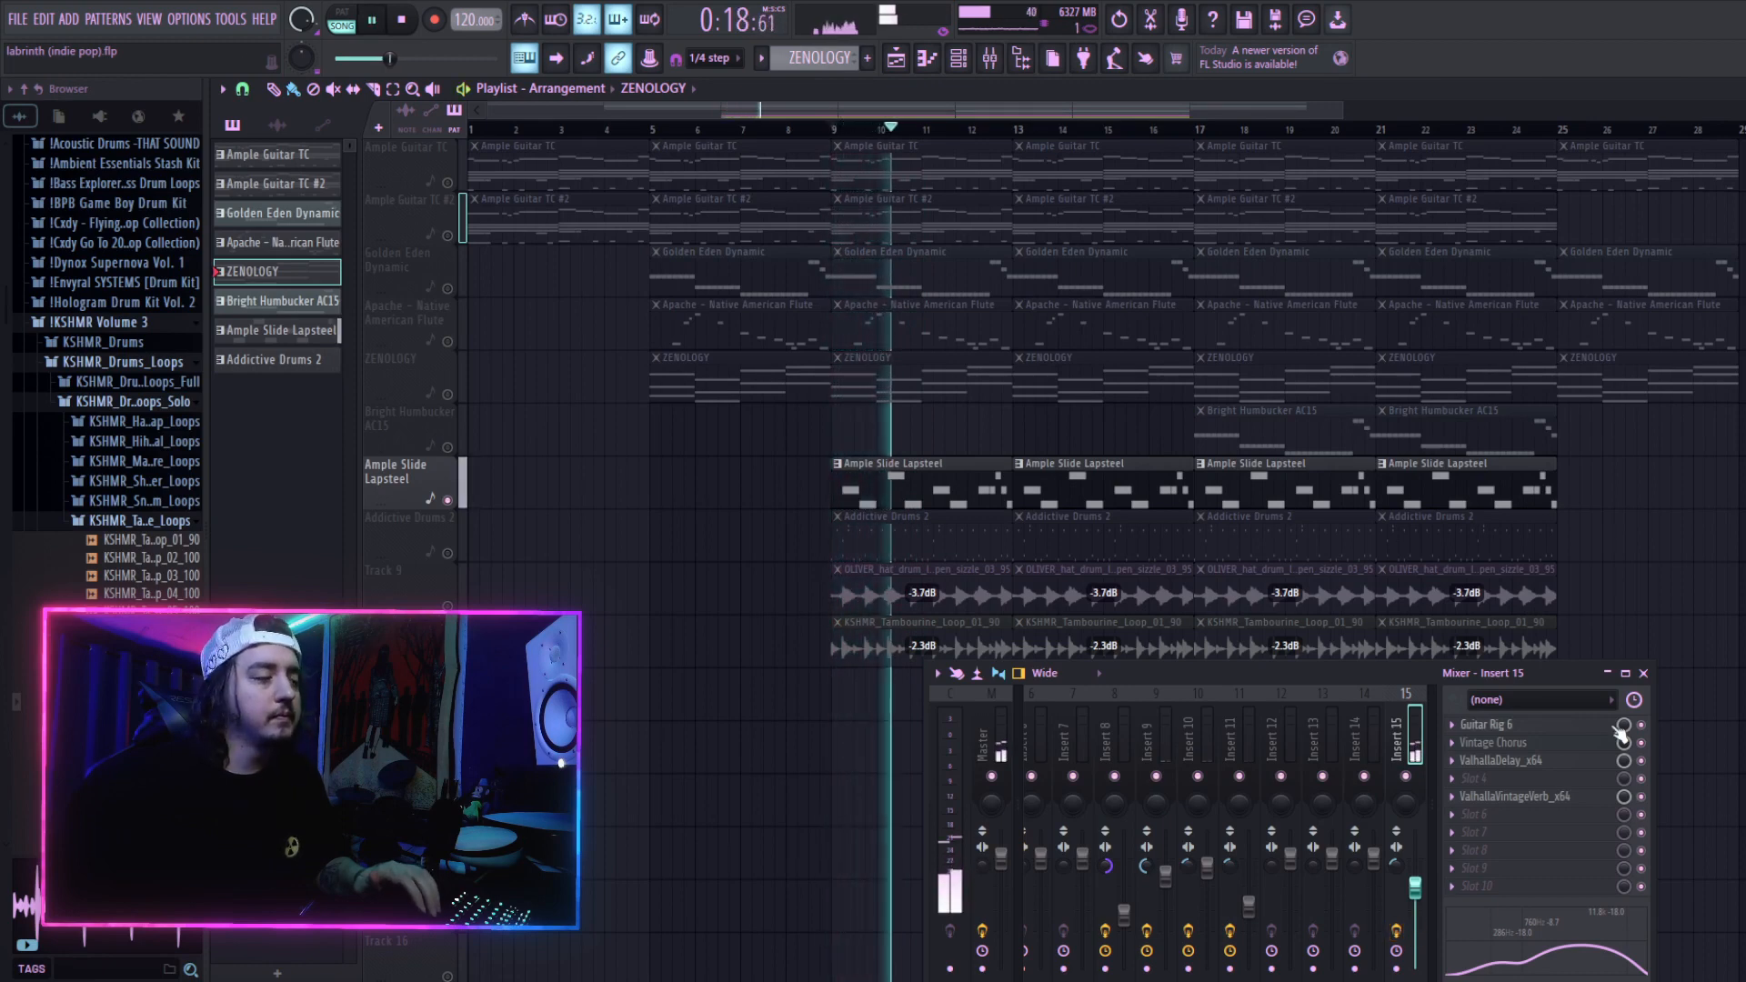
key(space)
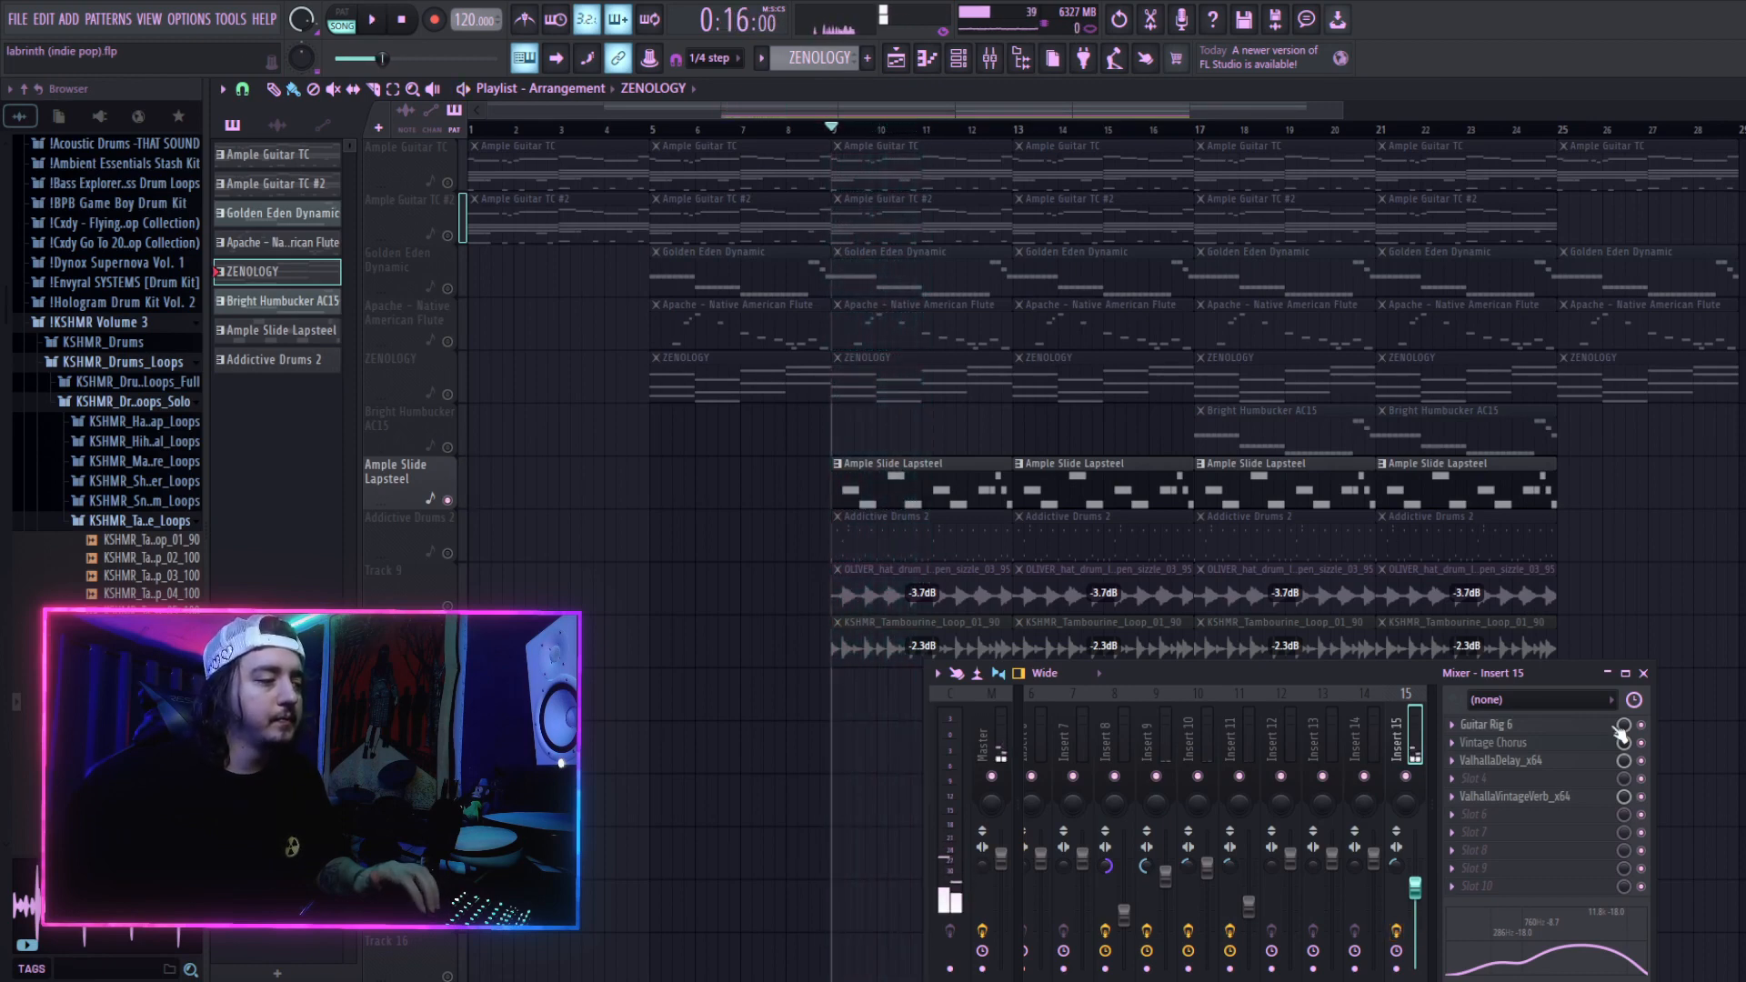
Step: Unmute every instrument track from Ample Slide Lapsteel up to Ample Guitar TC and play them together from bar 9
drag(448, 448, 454, 182)
key(space)
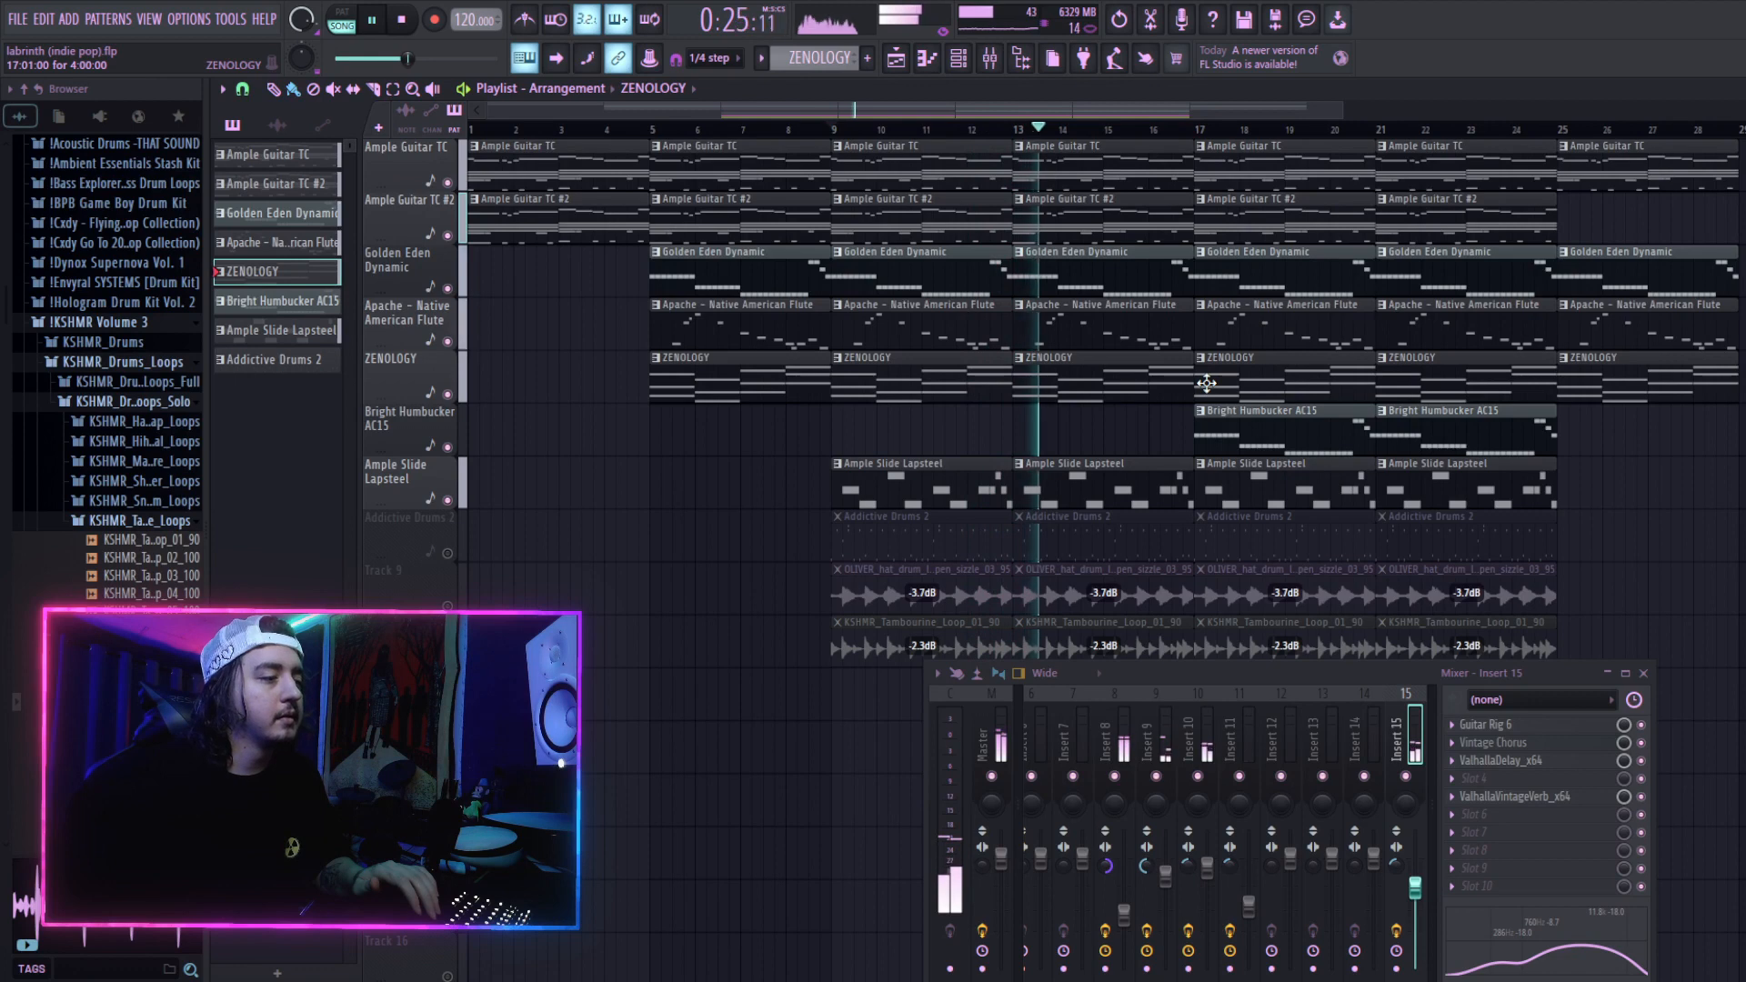
key(space)
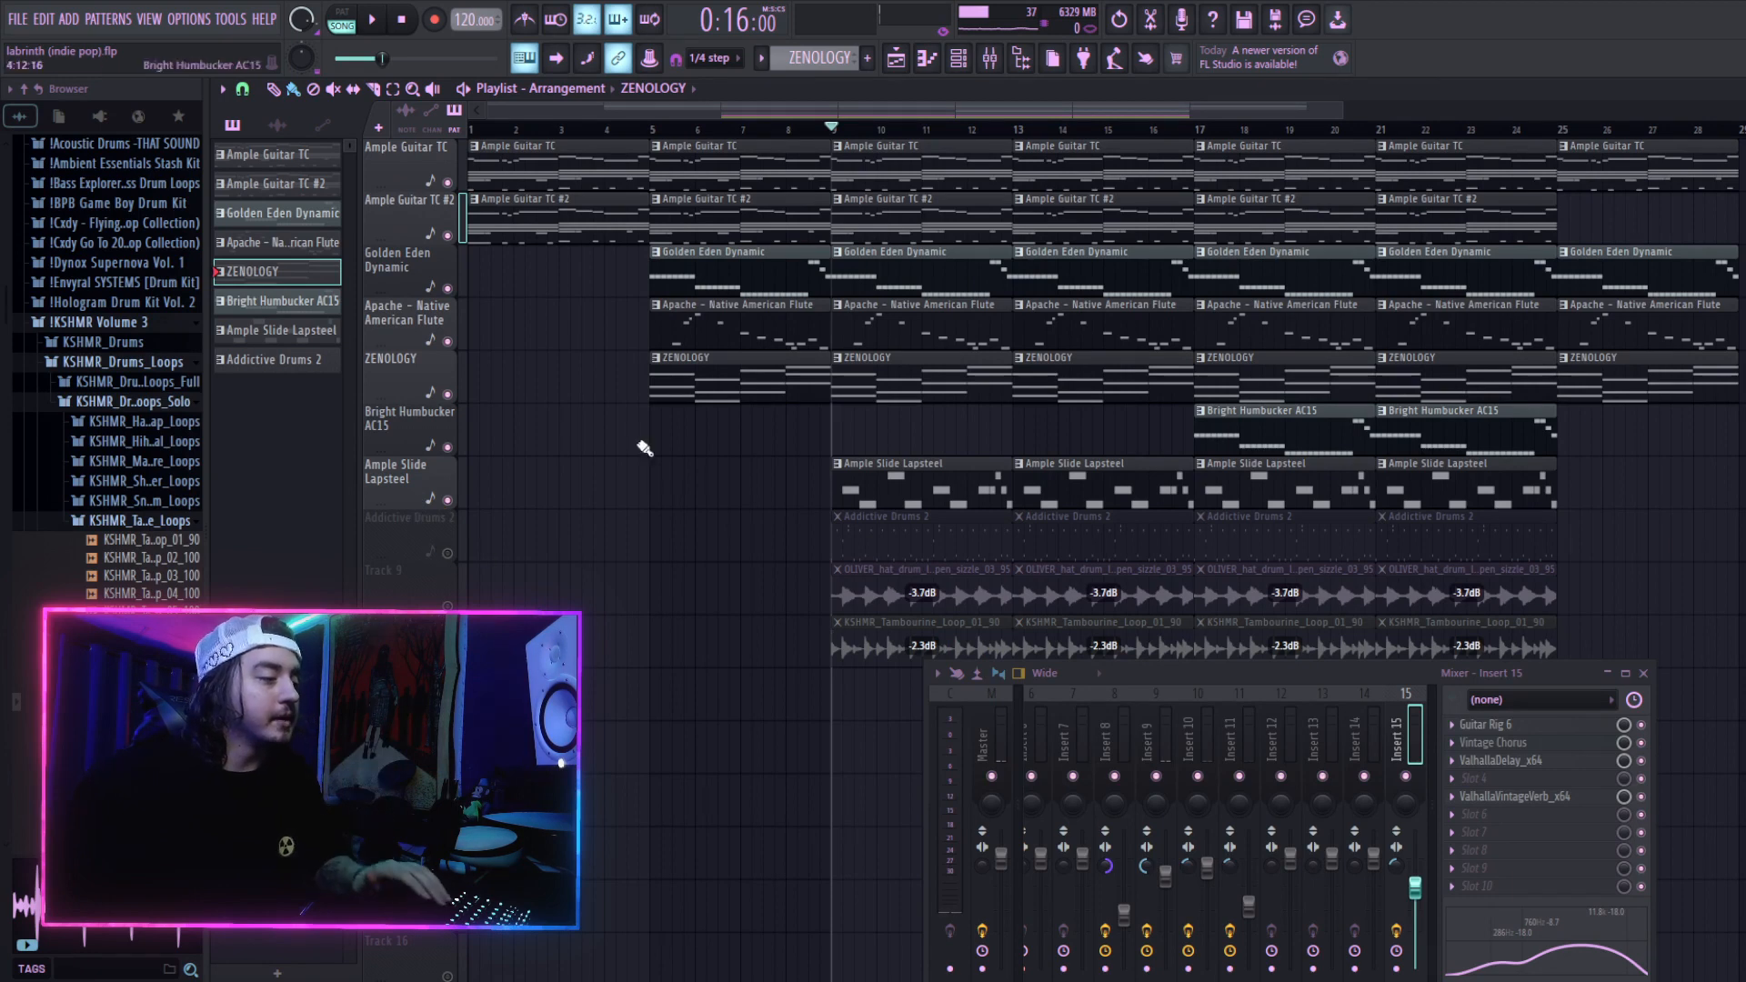
click(740, 515)
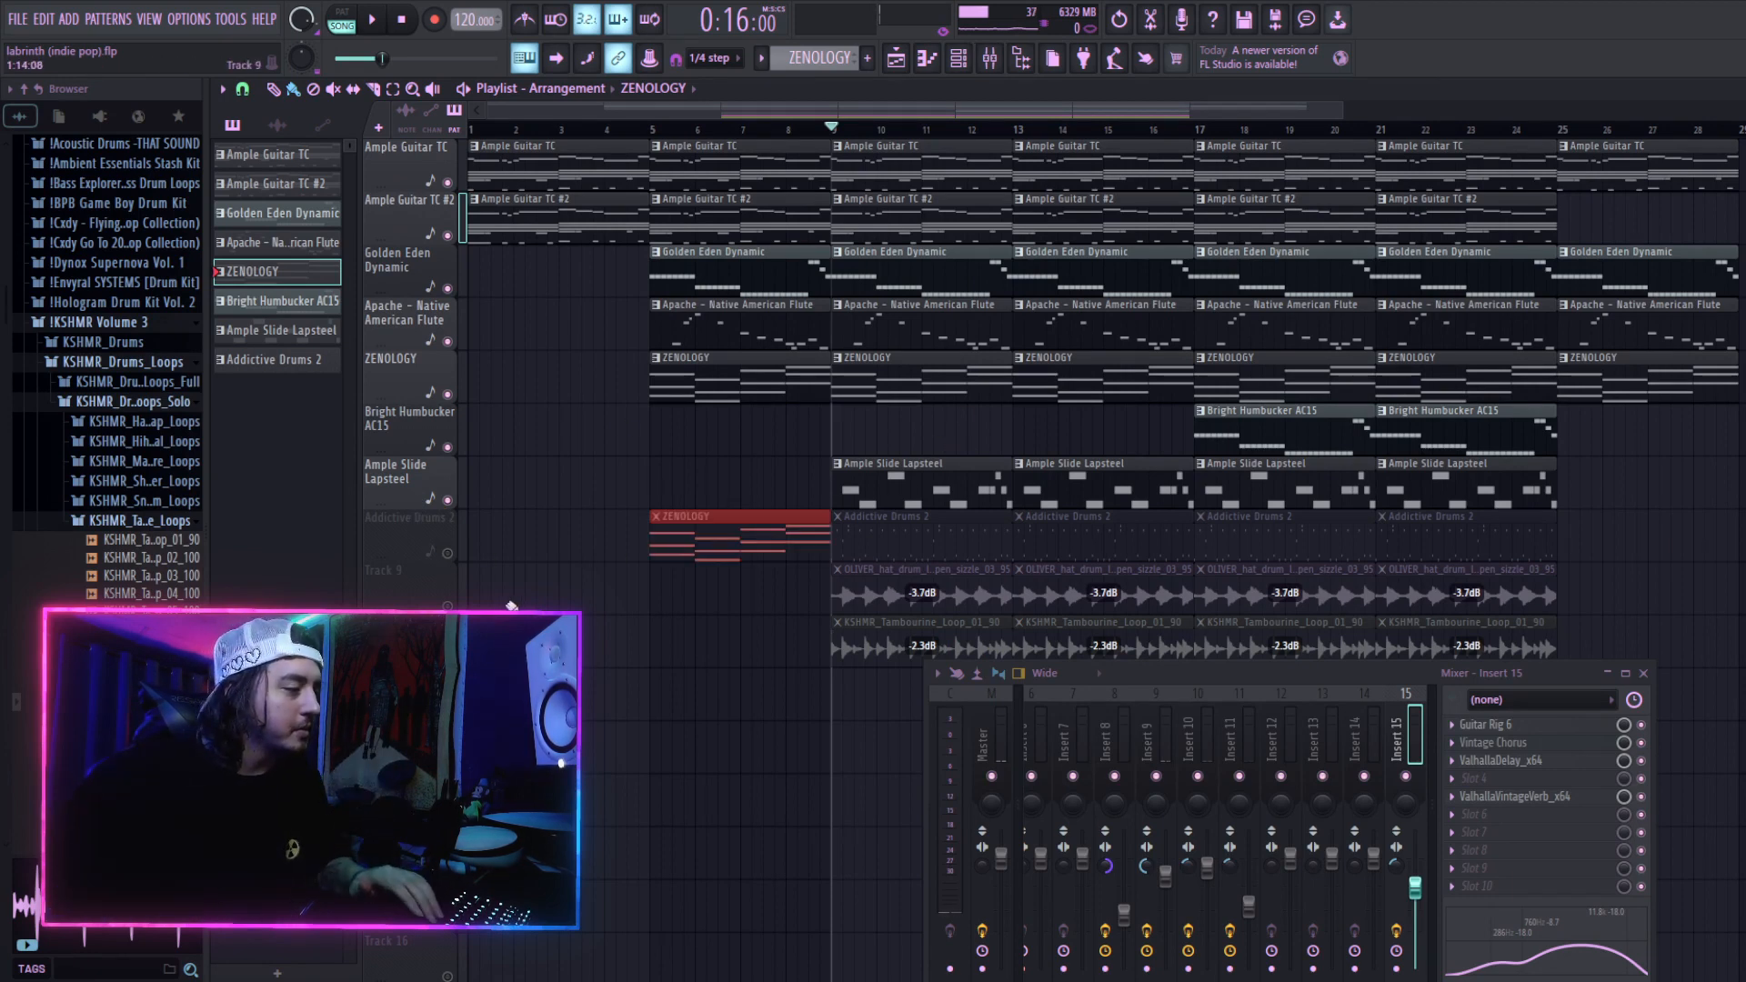
right_click(737, 552)
Step: Solo the Addictive Drums 2 track and open its instrument from the channel rack, clear of the mixer
right_click(448, 554)
drag(448, 607, 448, 659)
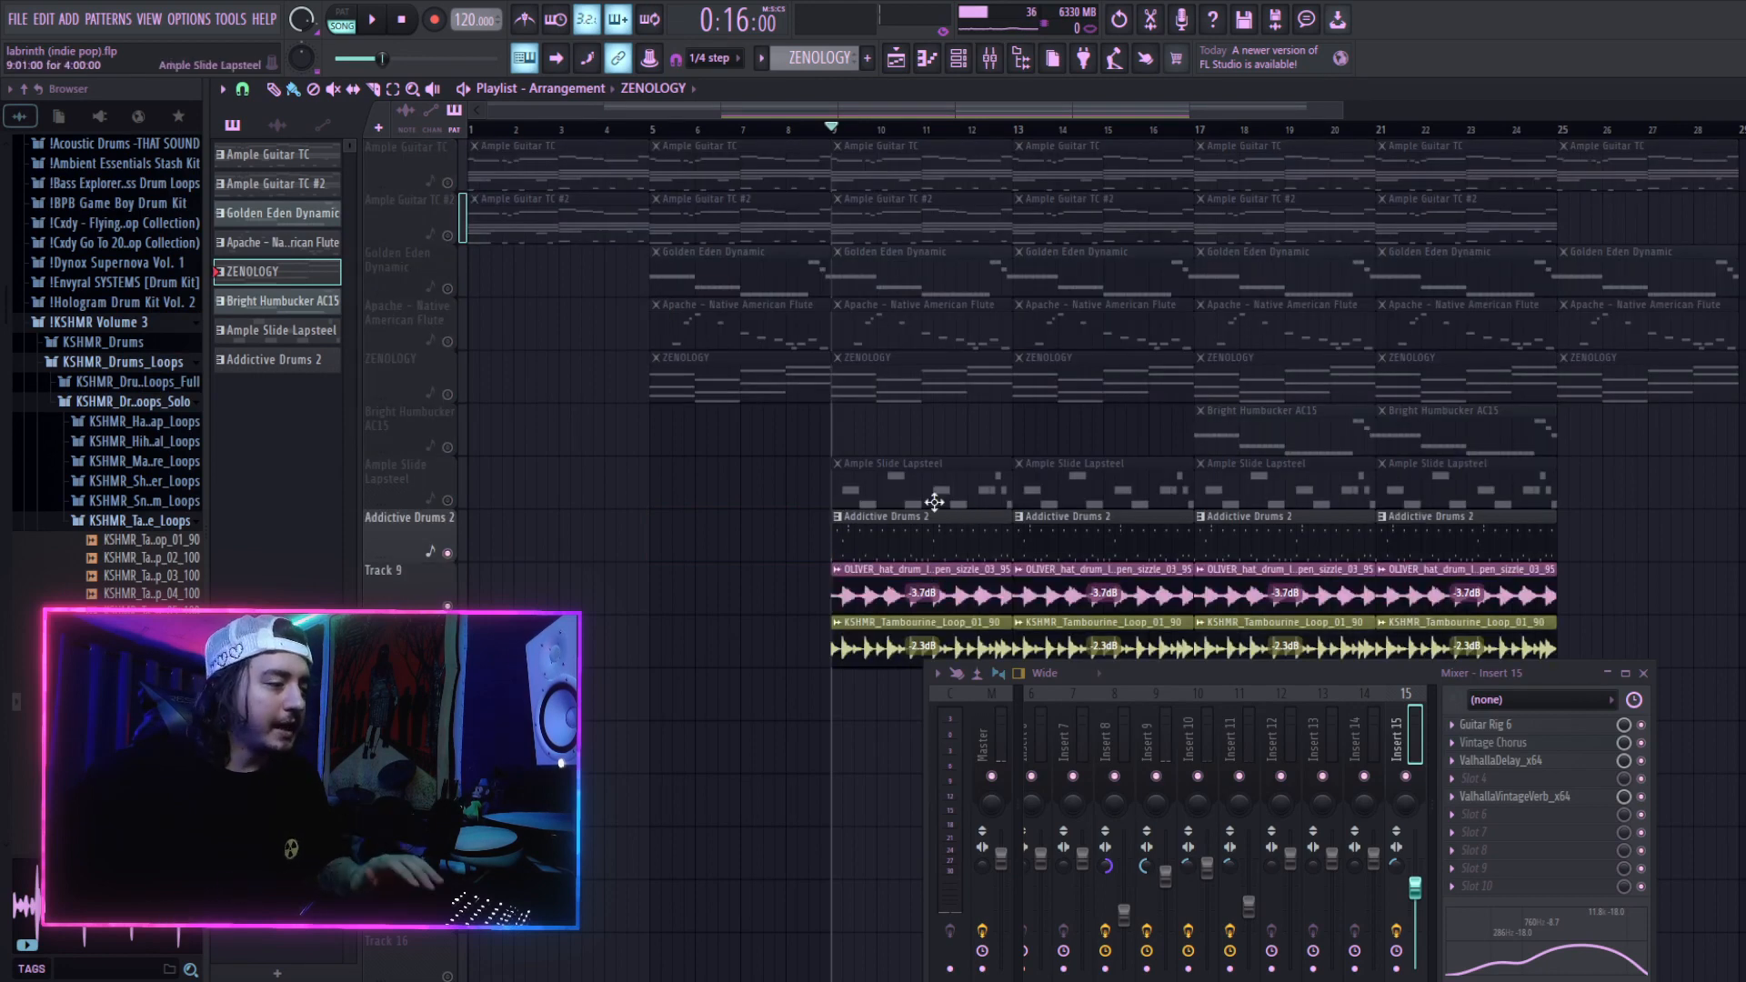
click(958, 59)
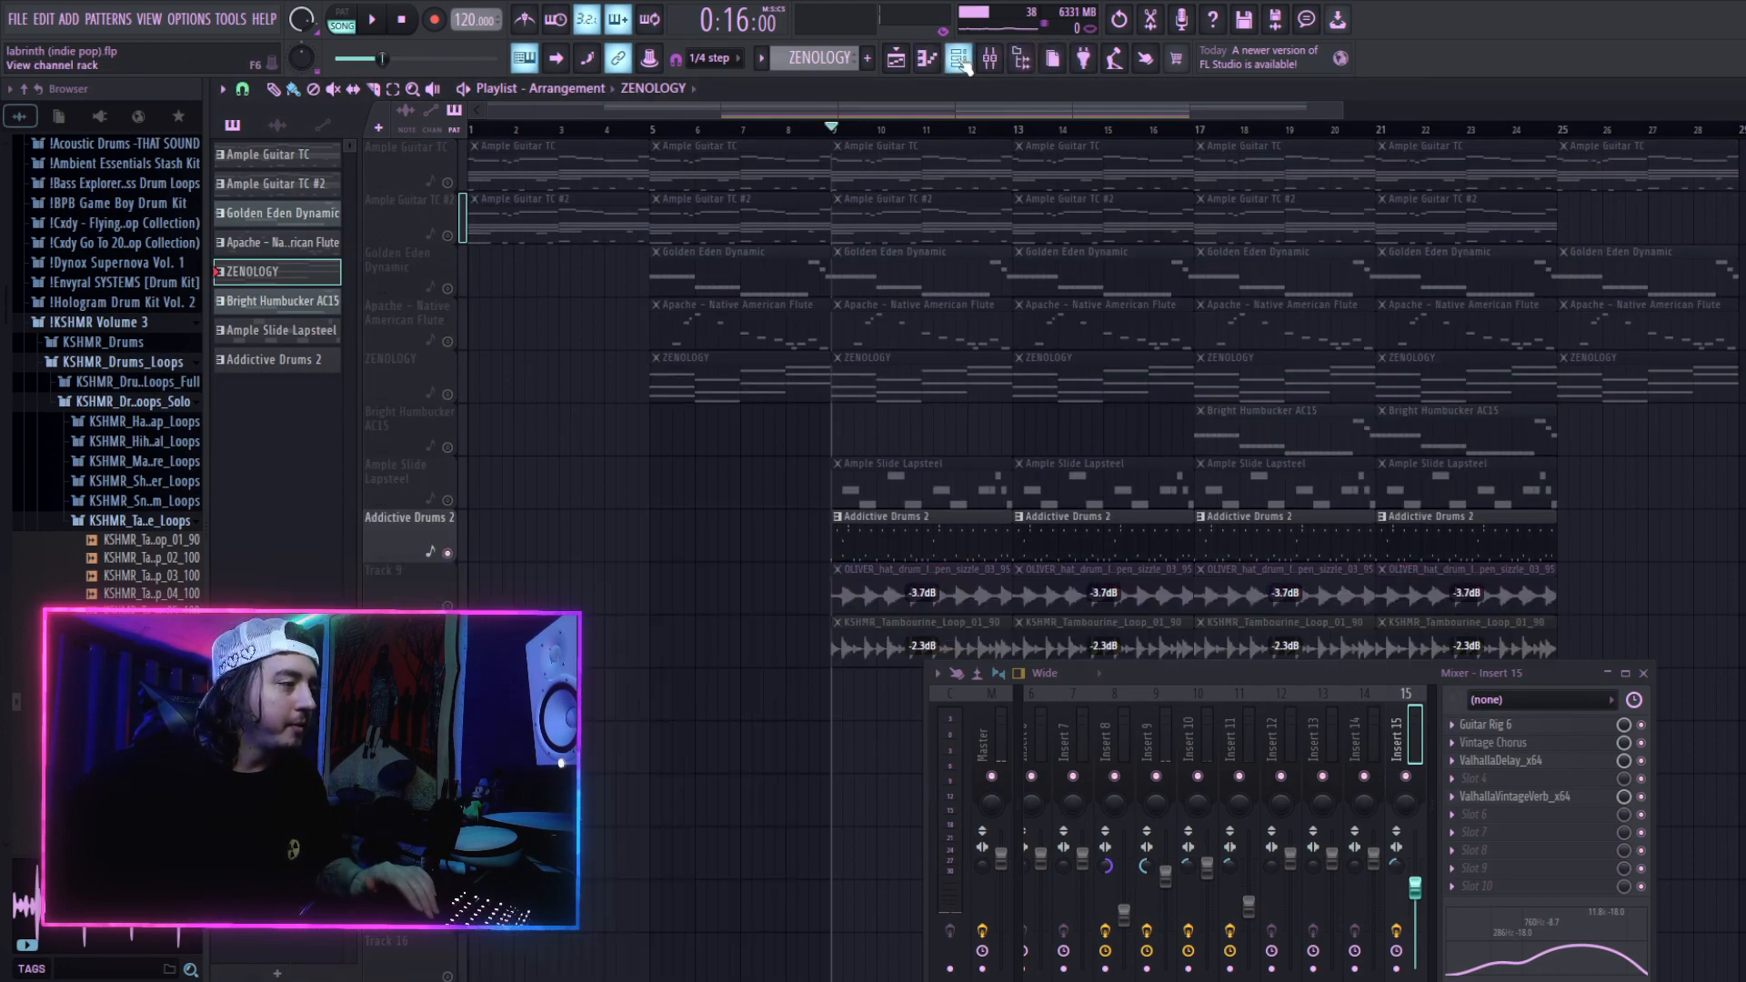
click(958, 59)
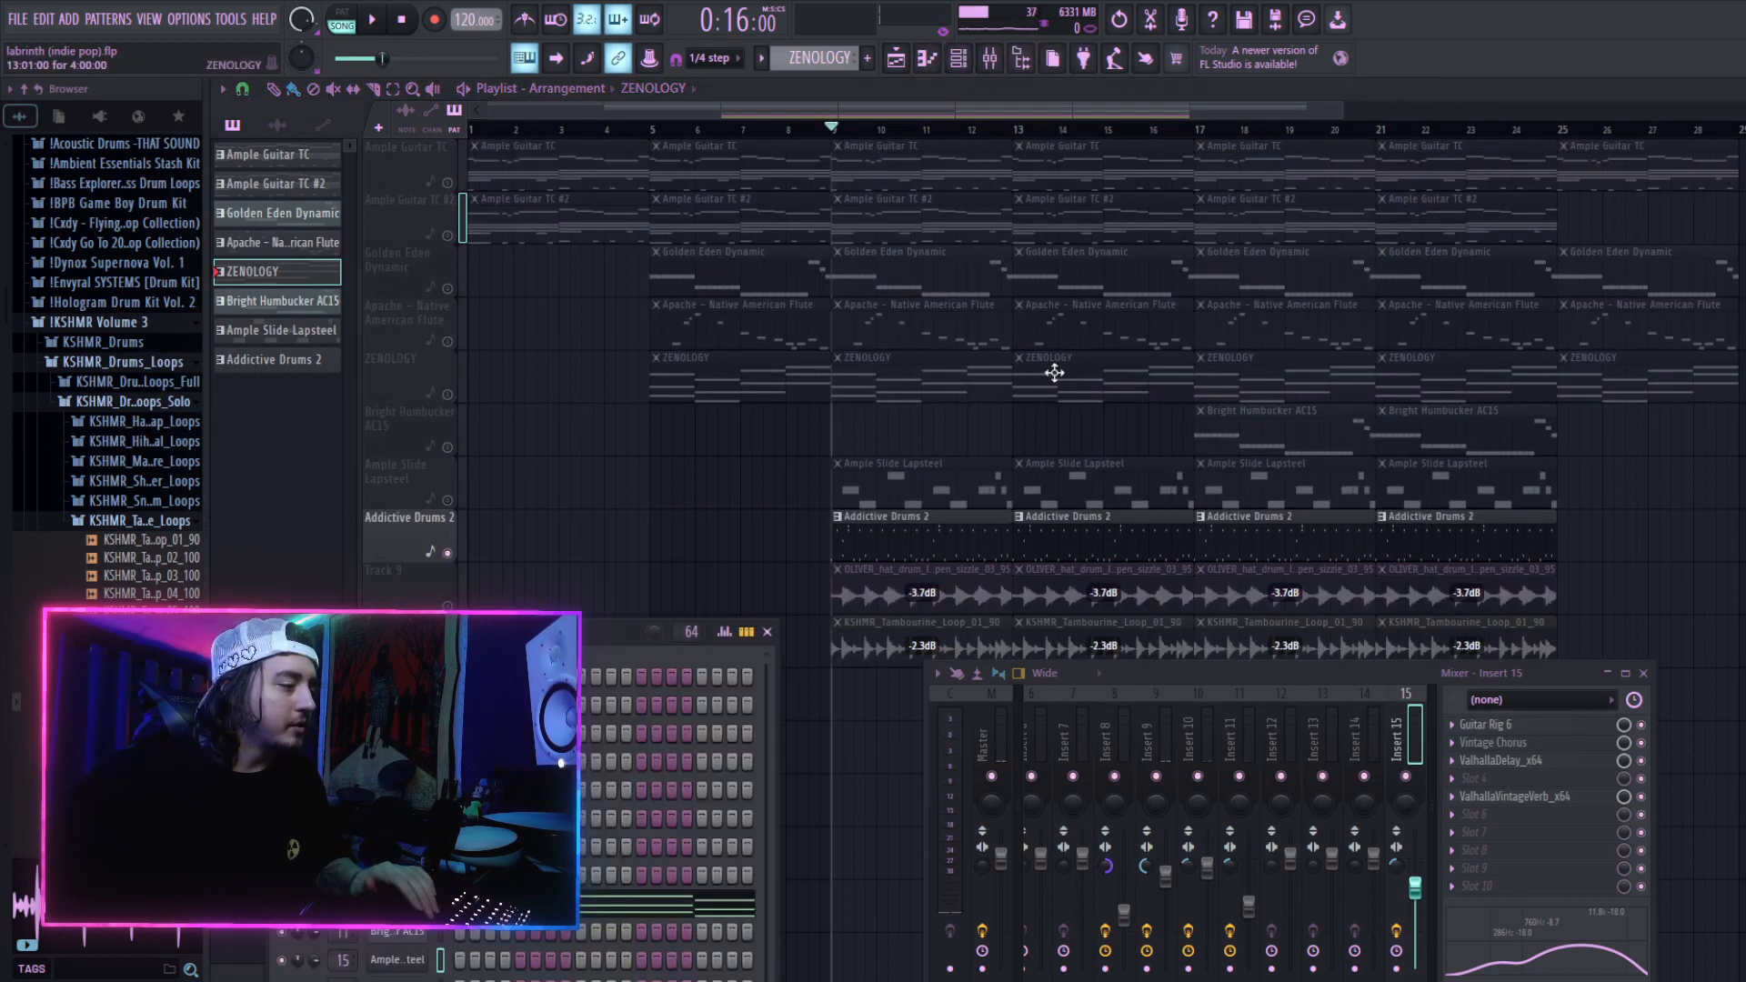
drag(590, 639, 684, 307)
click(492, 658)
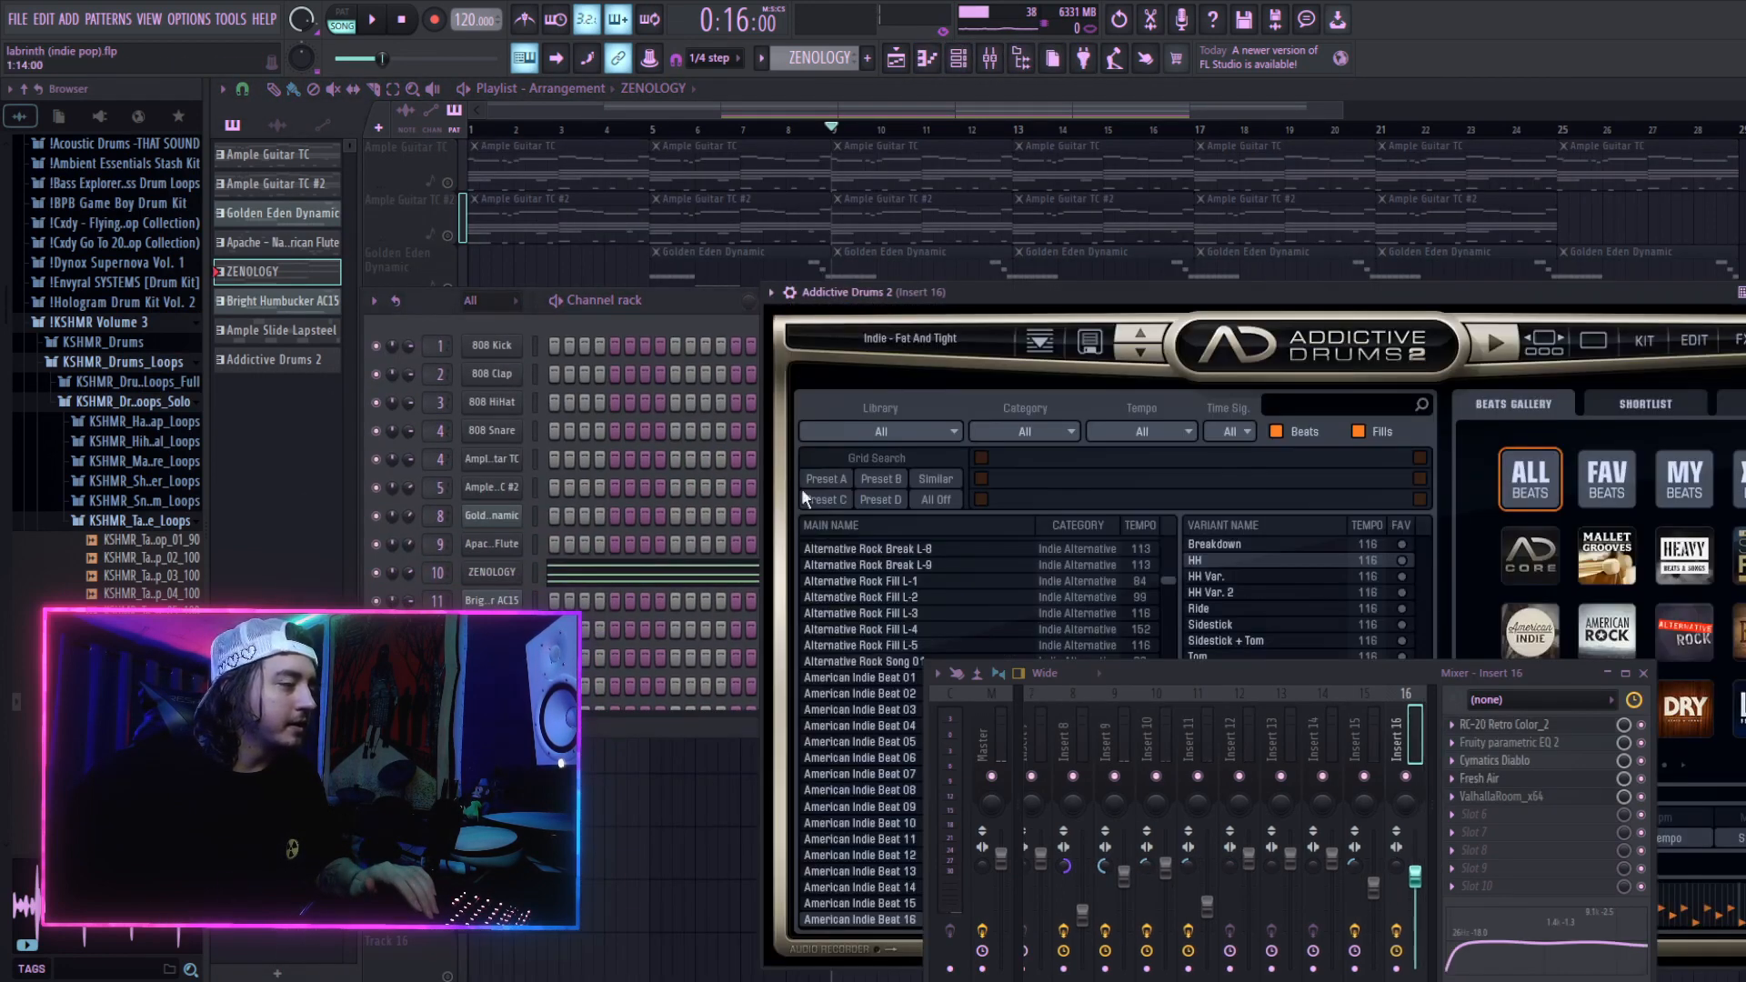
drag(1248, 669, 1253, 888)
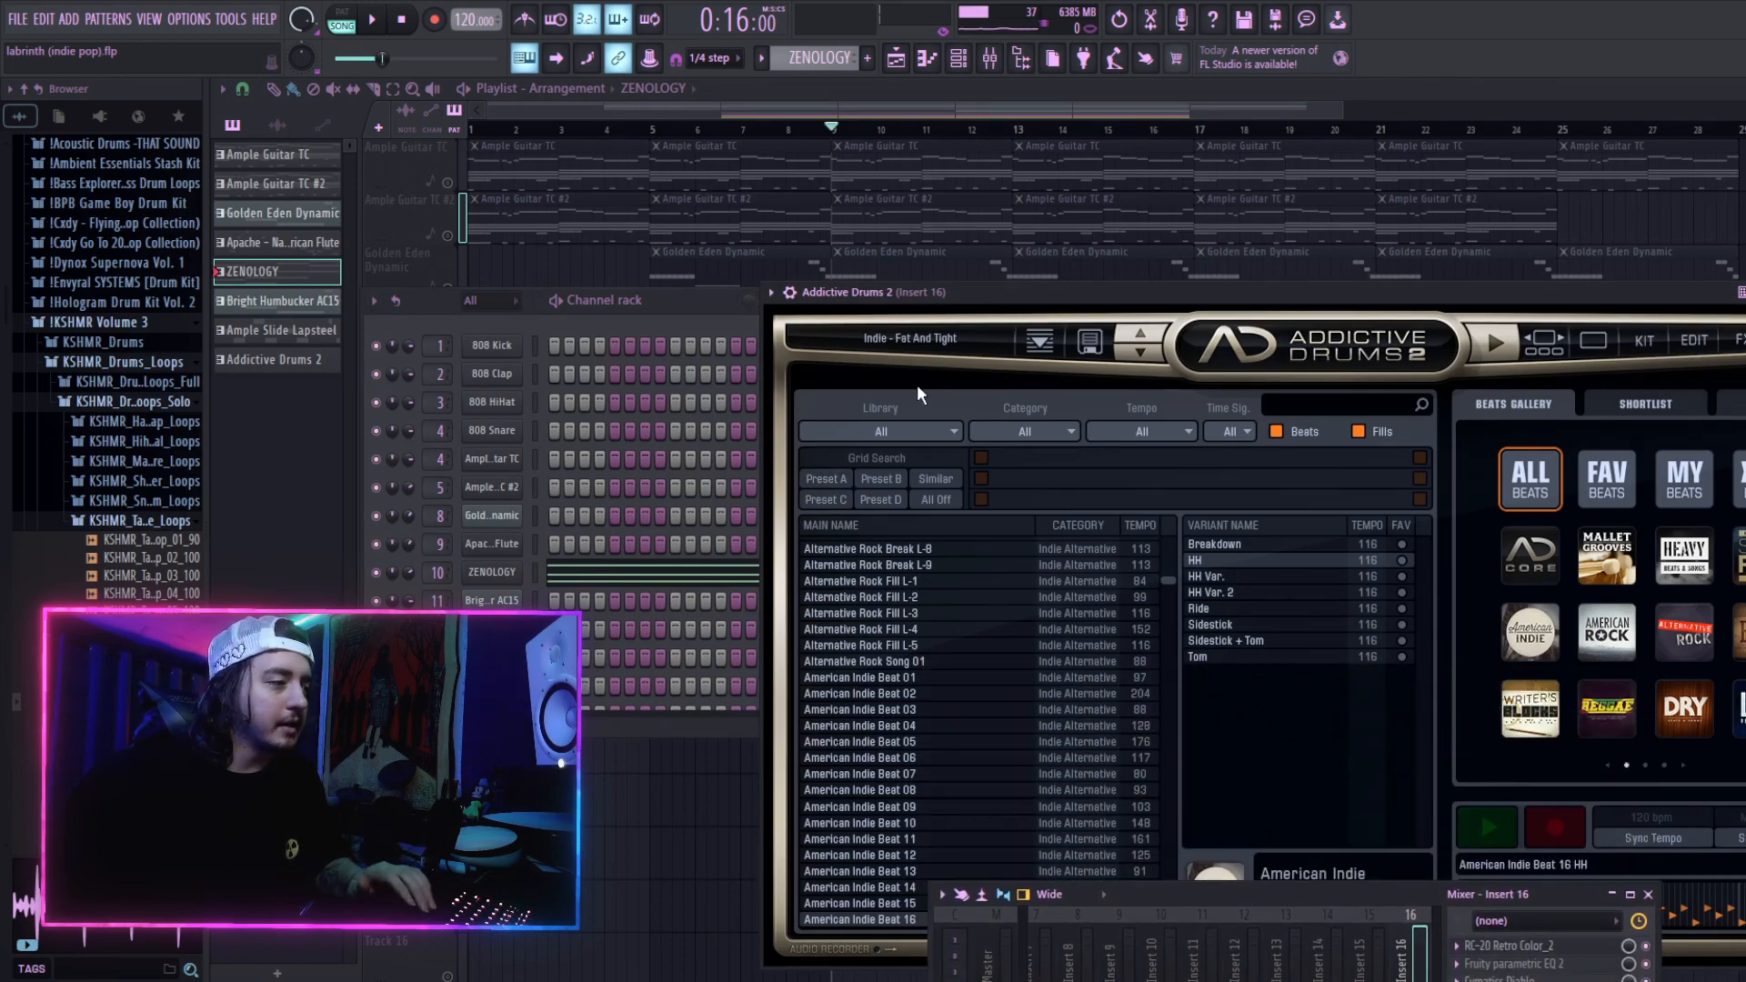
Step: Examine the Indie - Fat And Tight entry in Addictive Drums 2's preset browser and keep that preset loaded
click(931, 351)
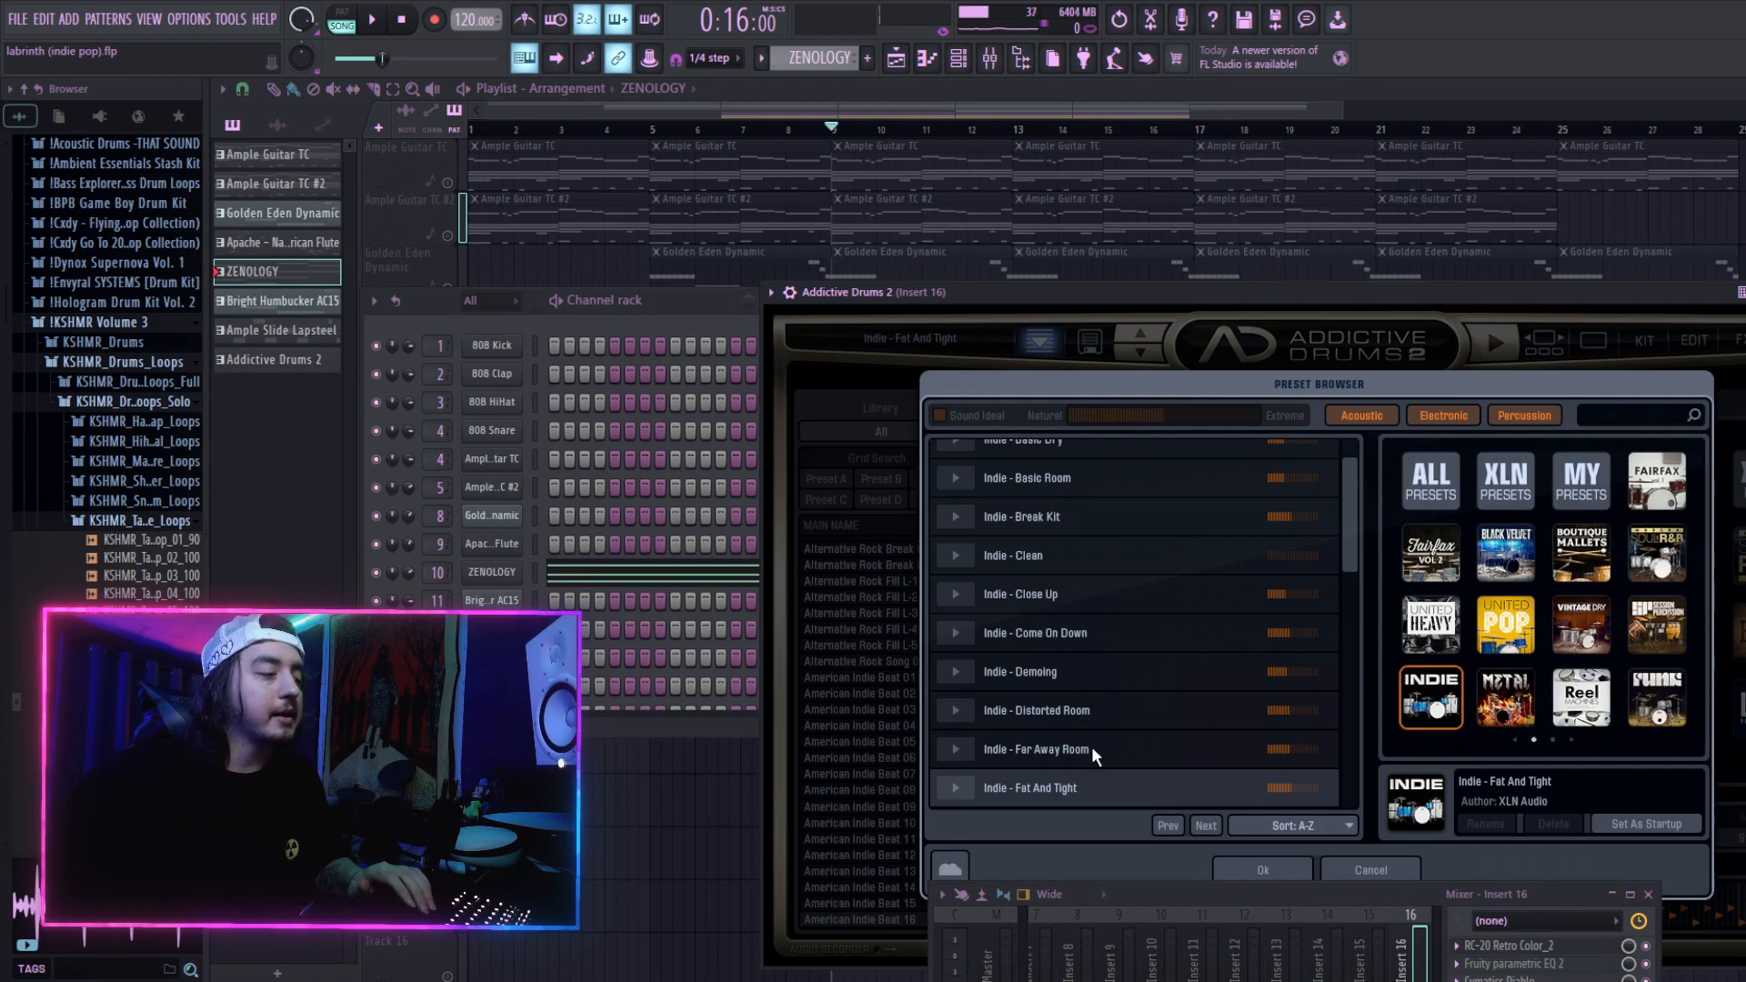
click(1257, 861)
drag(1420, 303, 1309, 187)
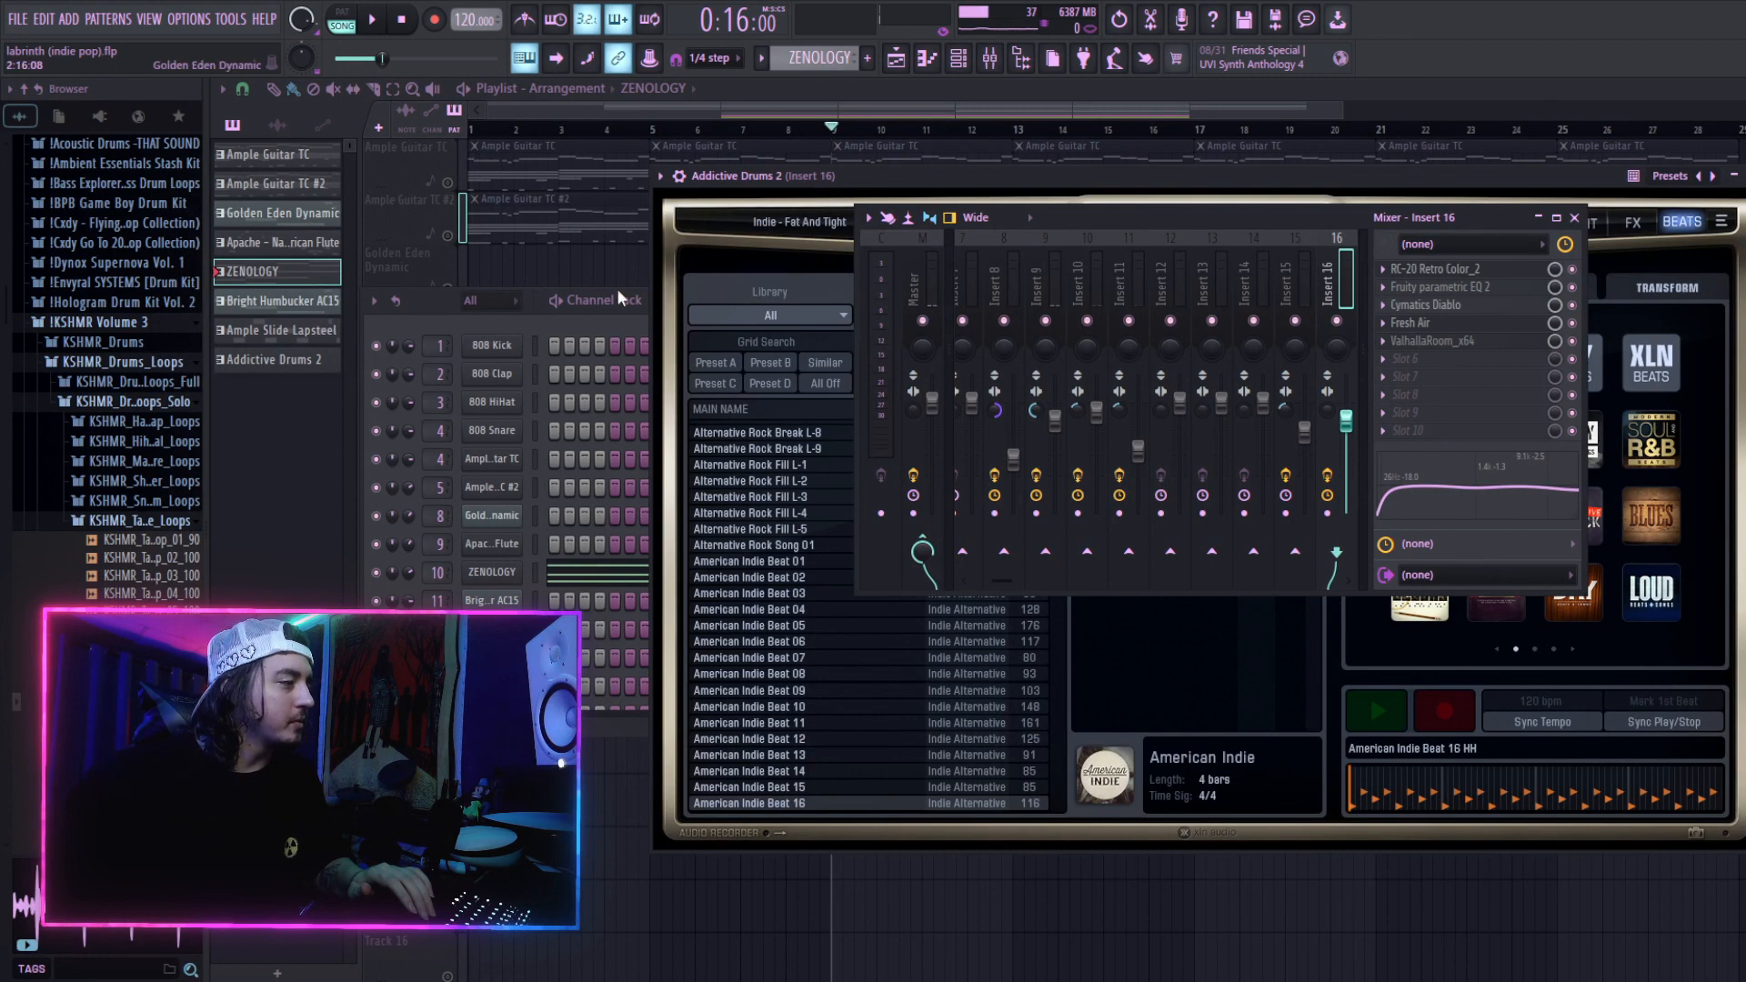
Step: Play the soloed Addictive Drums 2 track from bar 9 twice, with Insert 16's effect chain in view
key(space)
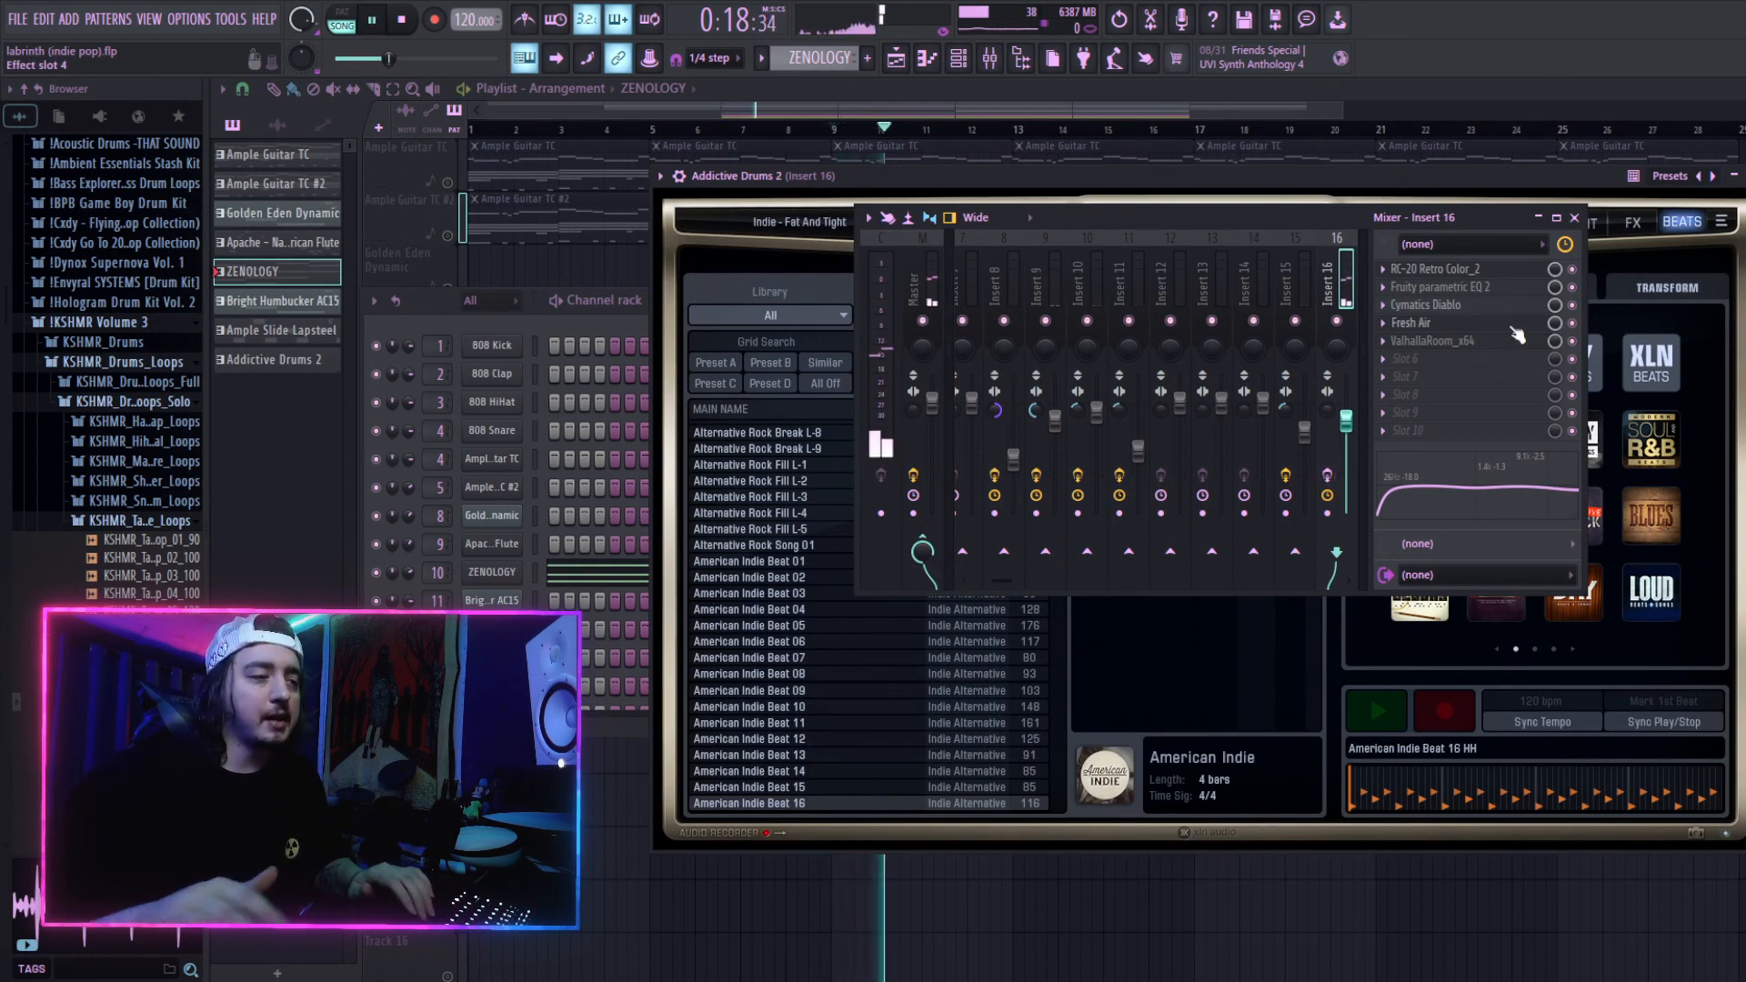
drag(1480, 487, 1489, 461)
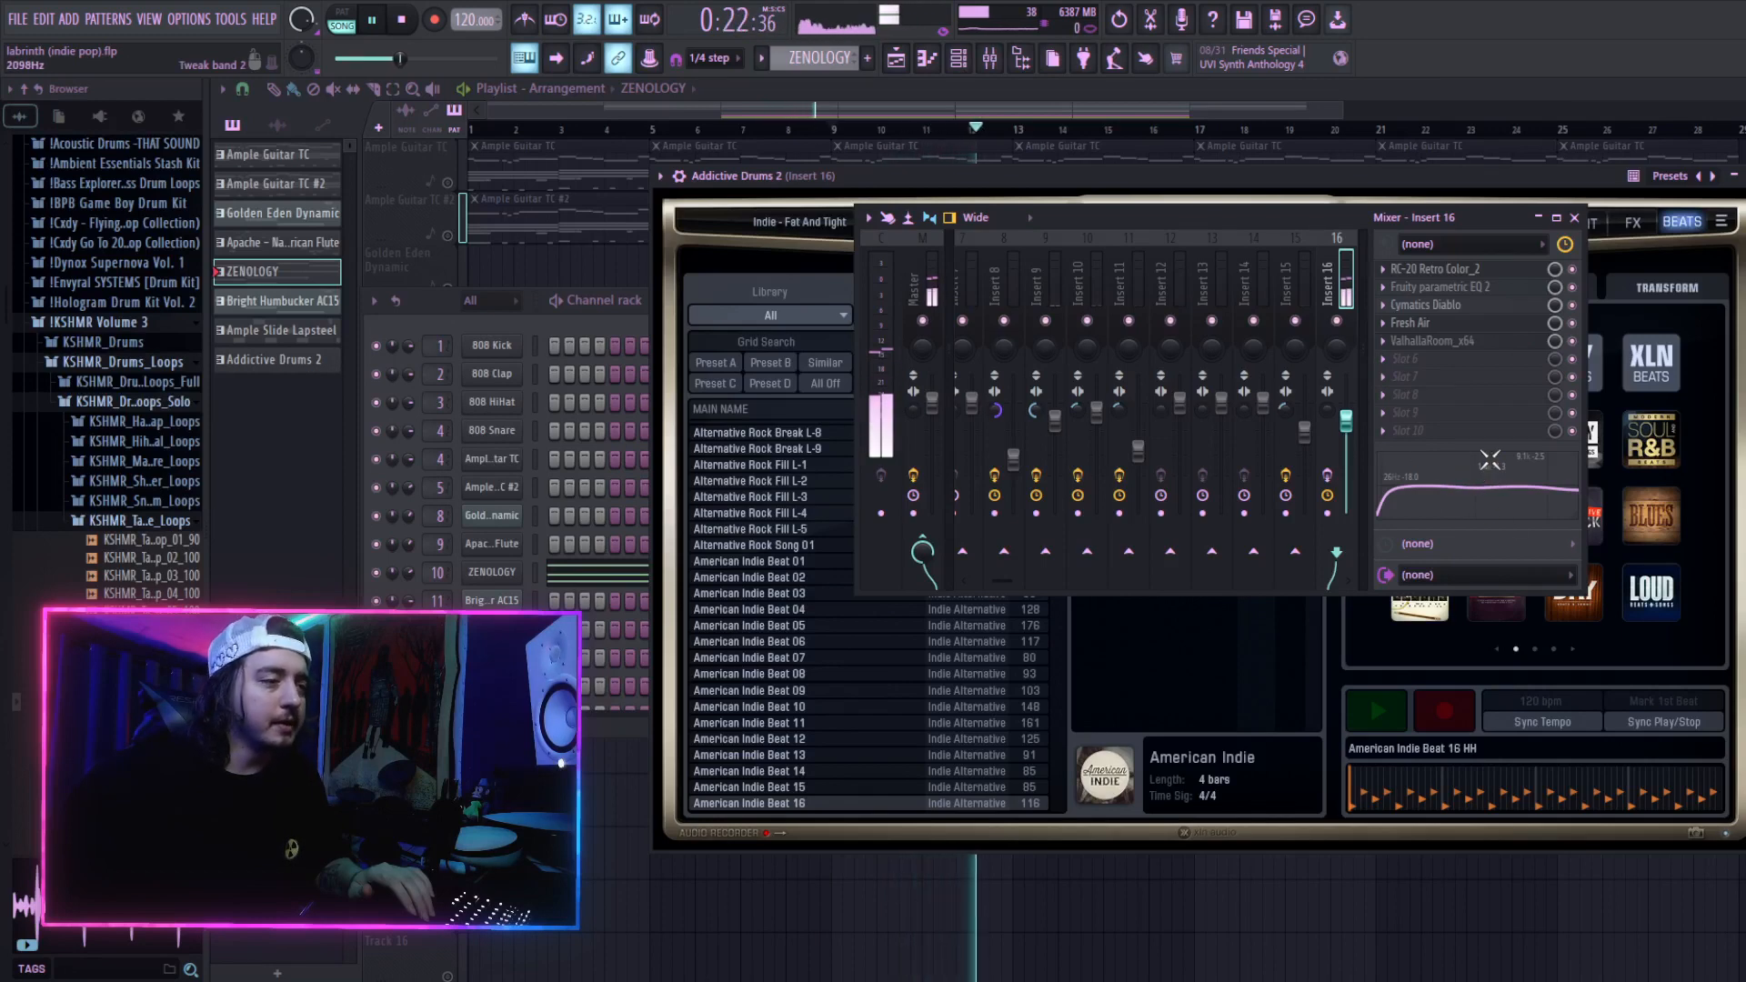
key(space)
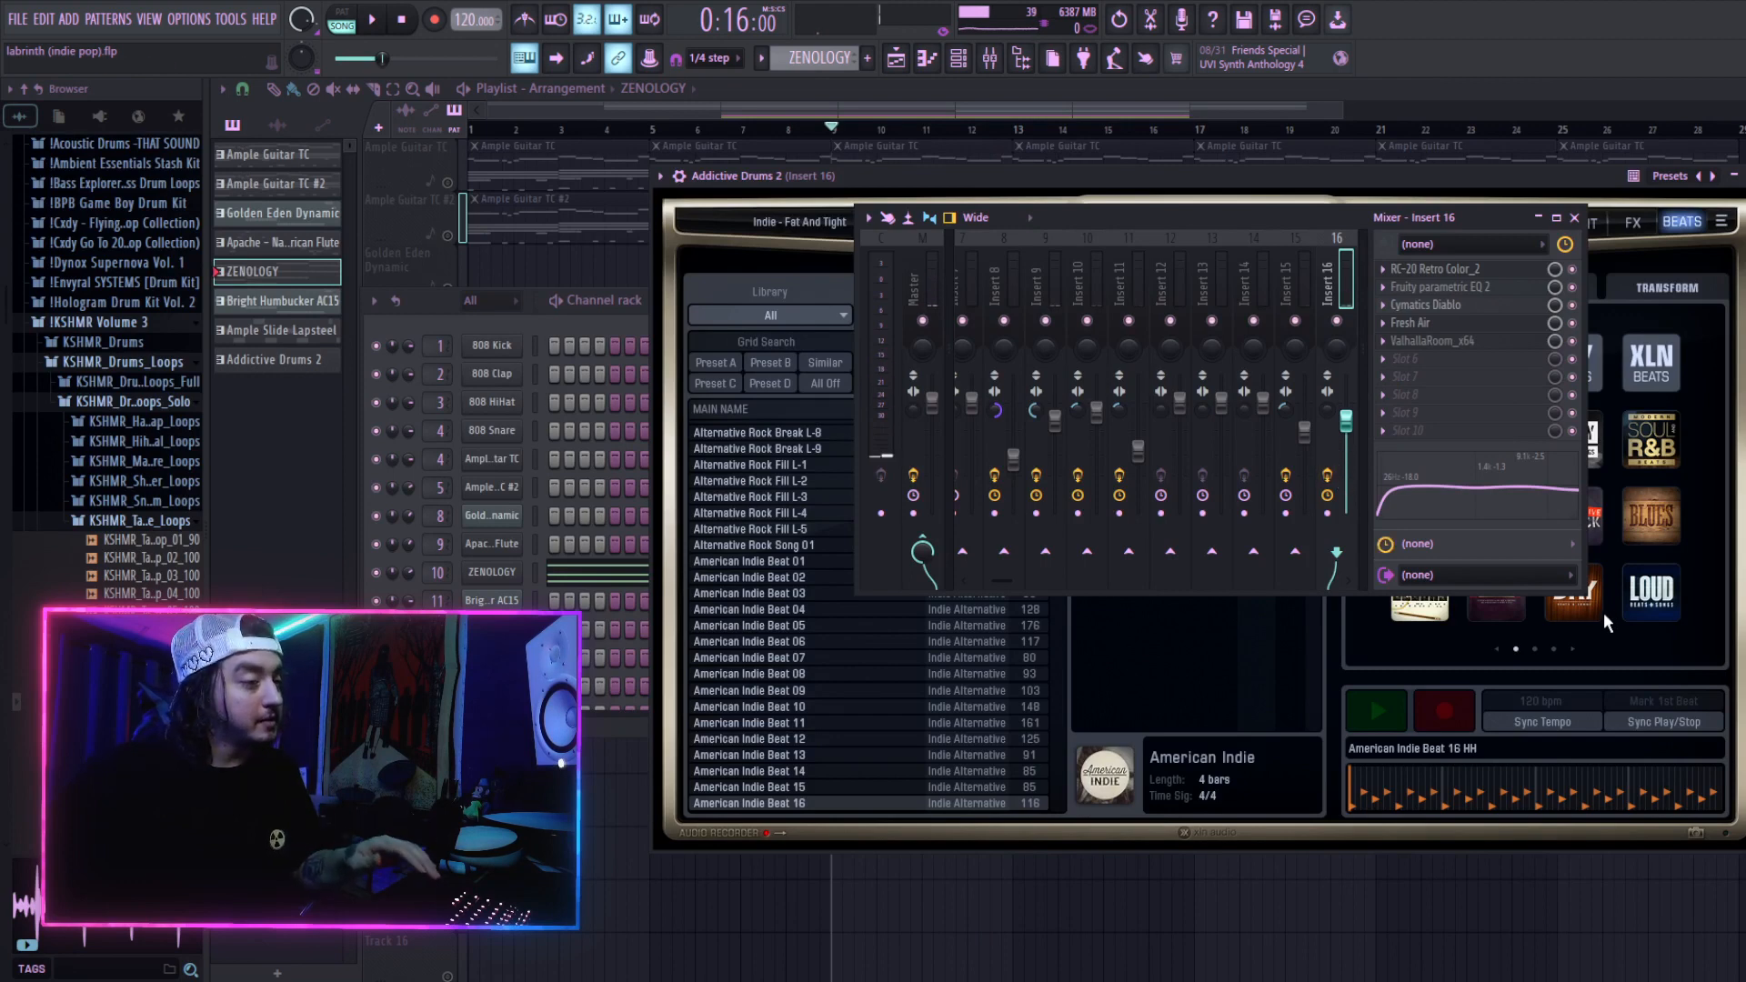
key(space)
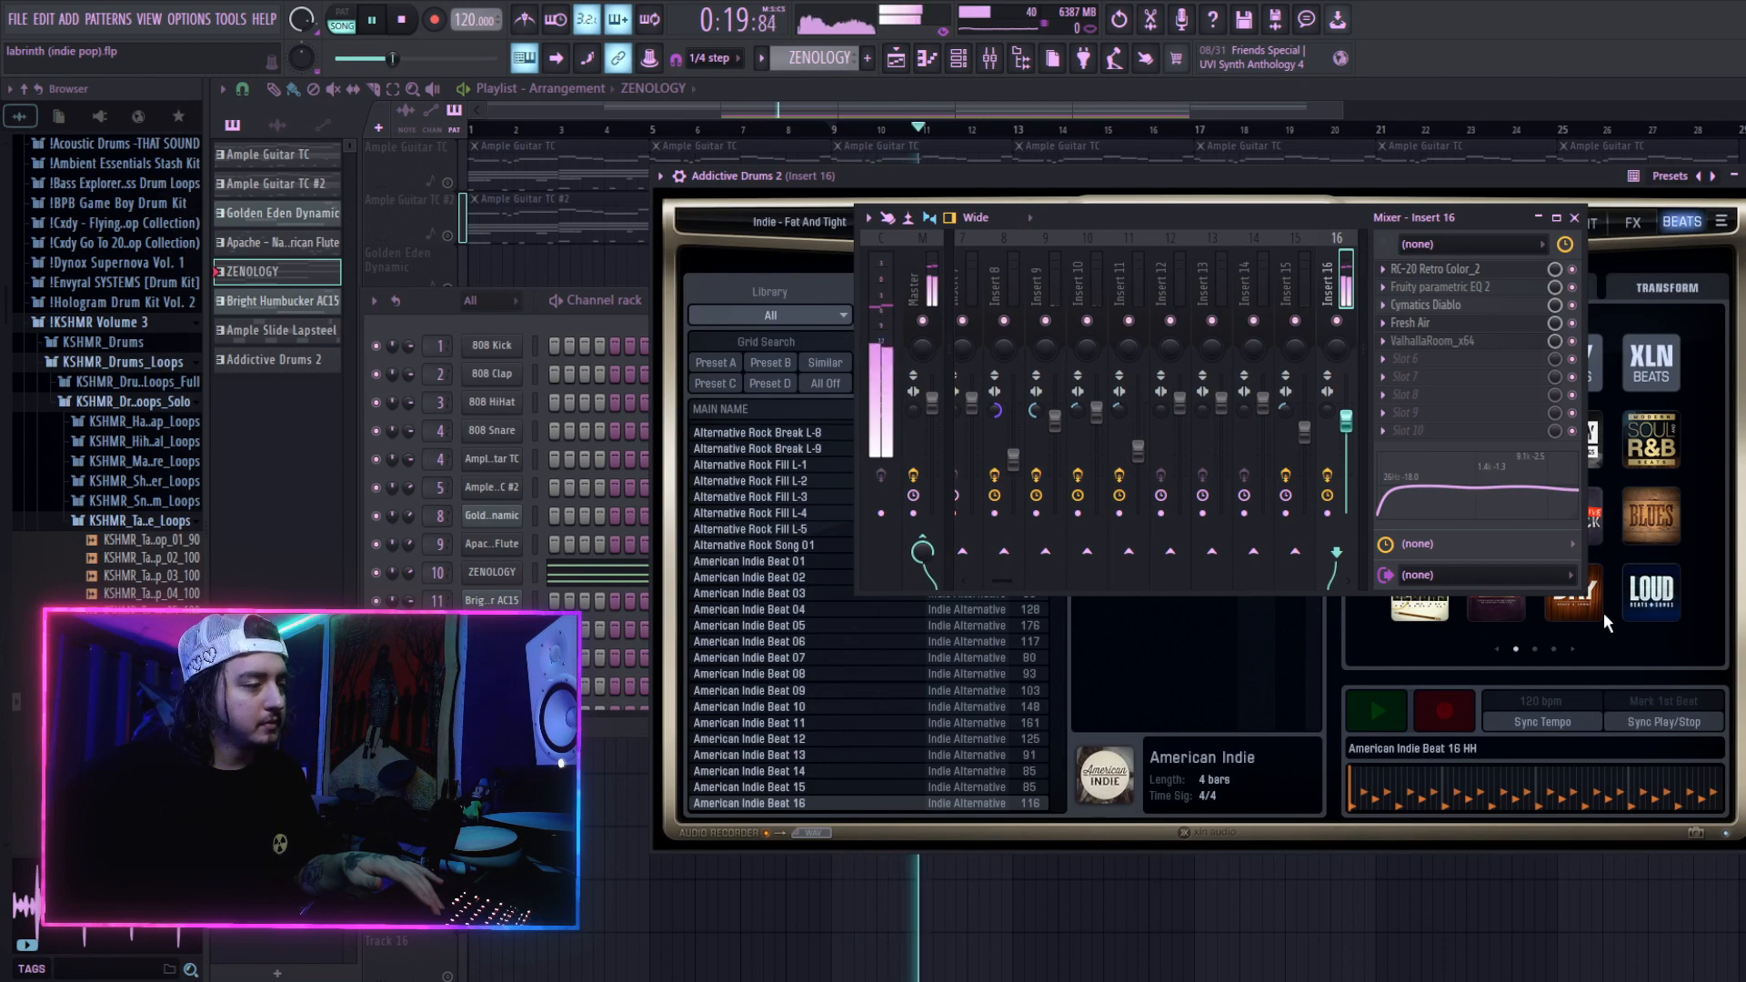
key(space)
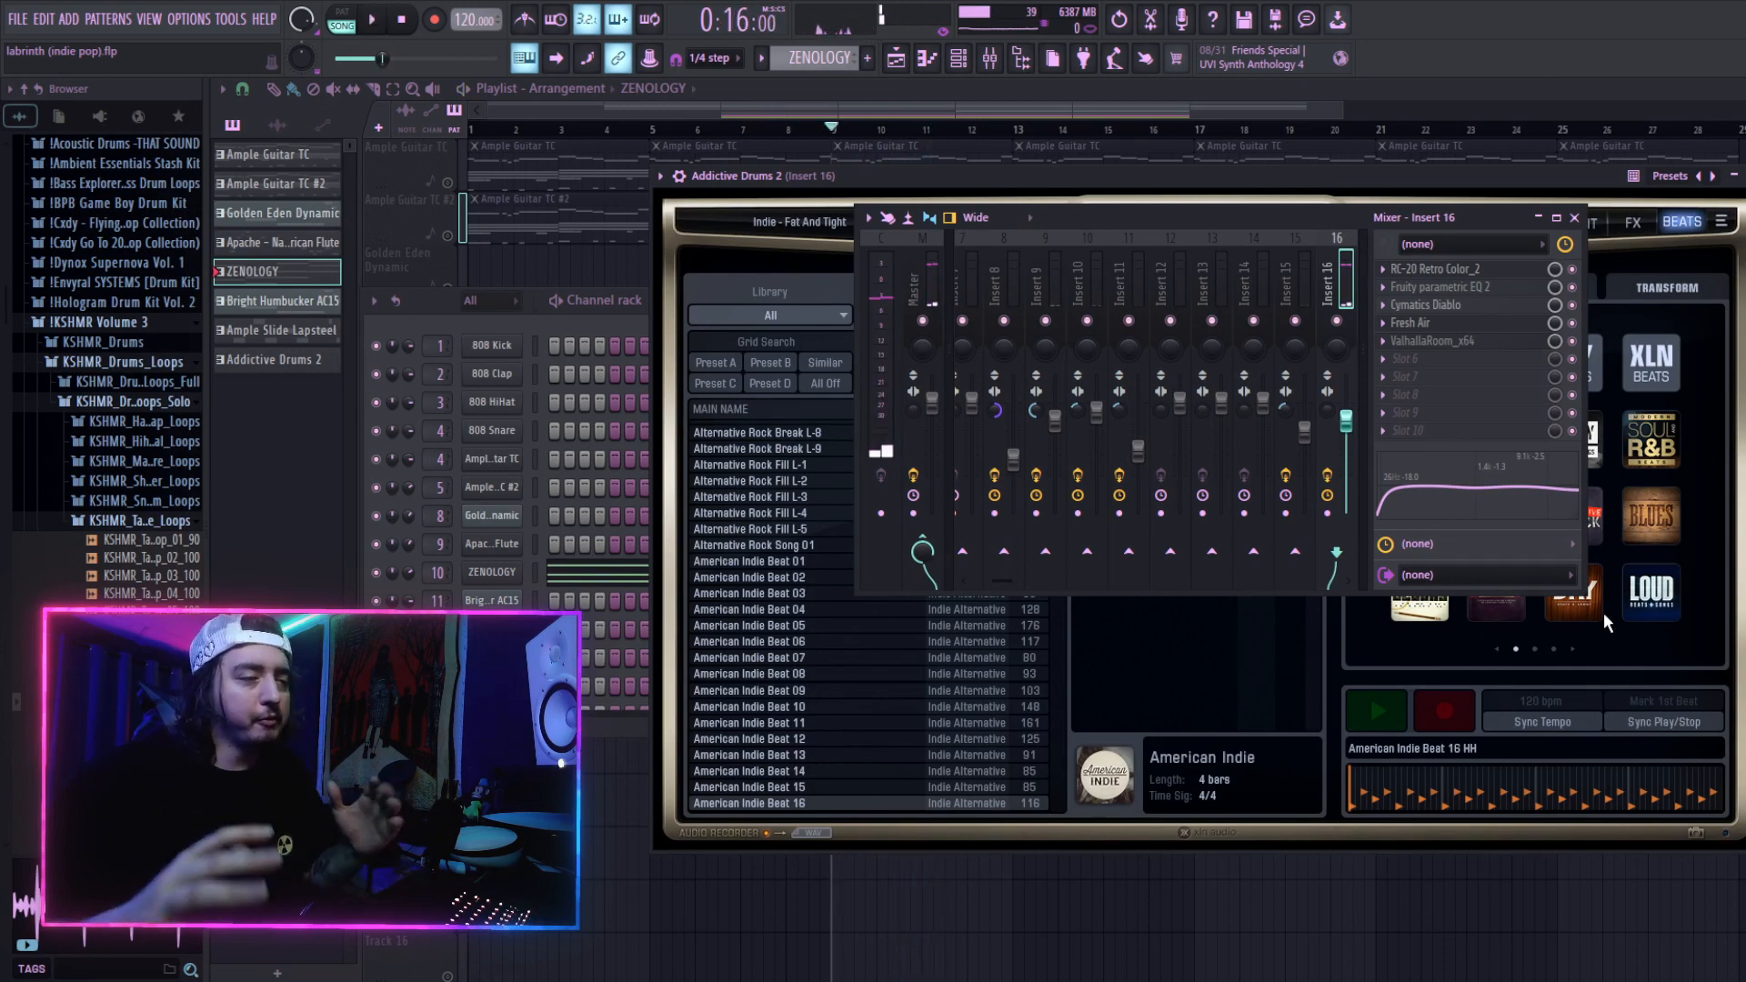
Step: Examine the RC-20 Retro Color distortion settings and the Fruity parametric EQ 2 curve on Insert 16
click(1458, 272)
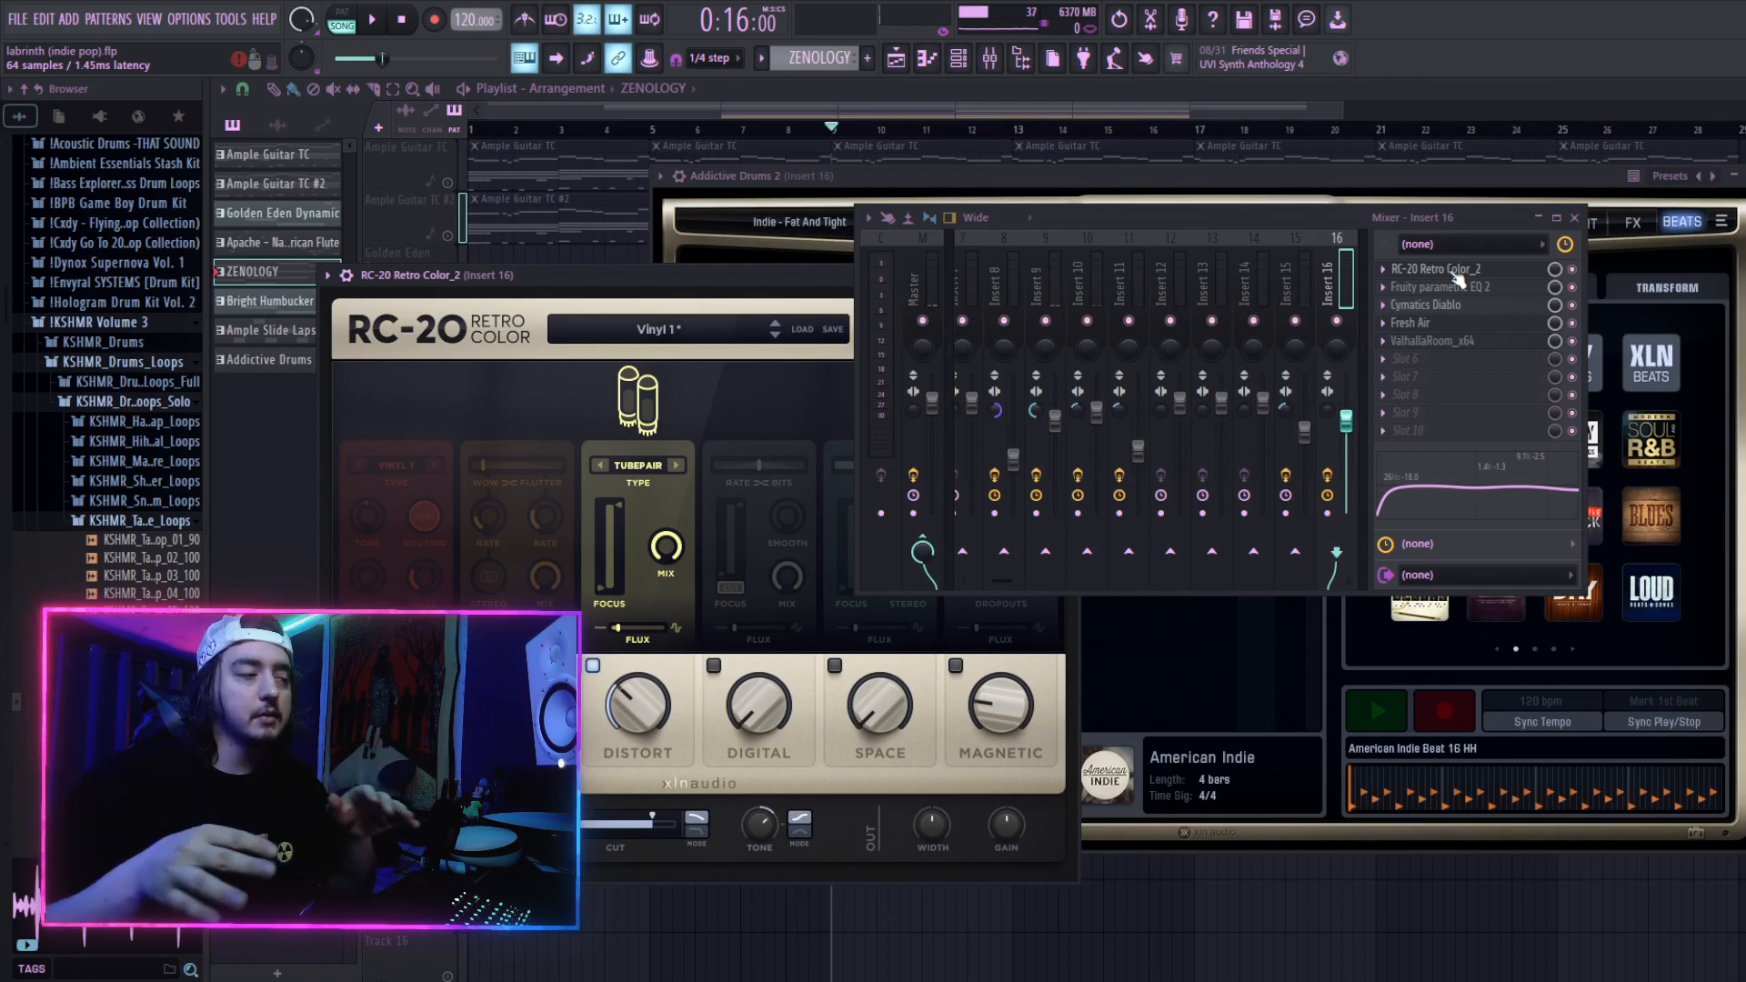
drag(766, 270, 802, 131)
drag(1066, 220, 1253, 228)
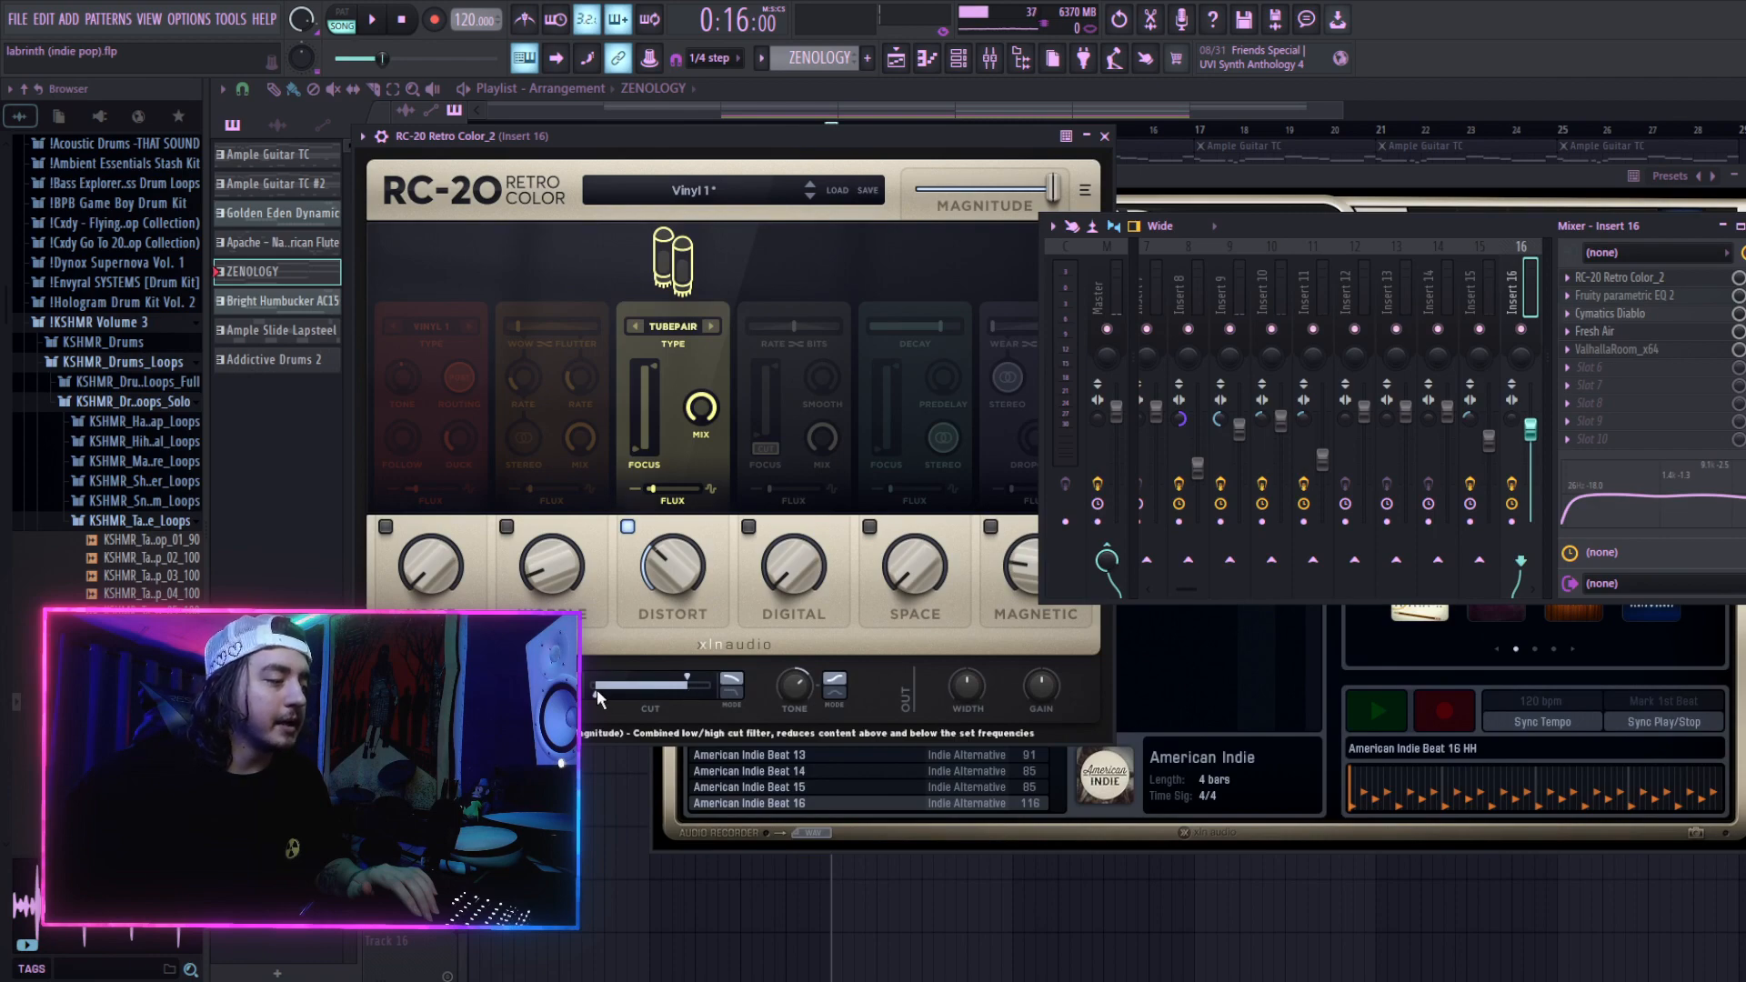
click(1108, 137)
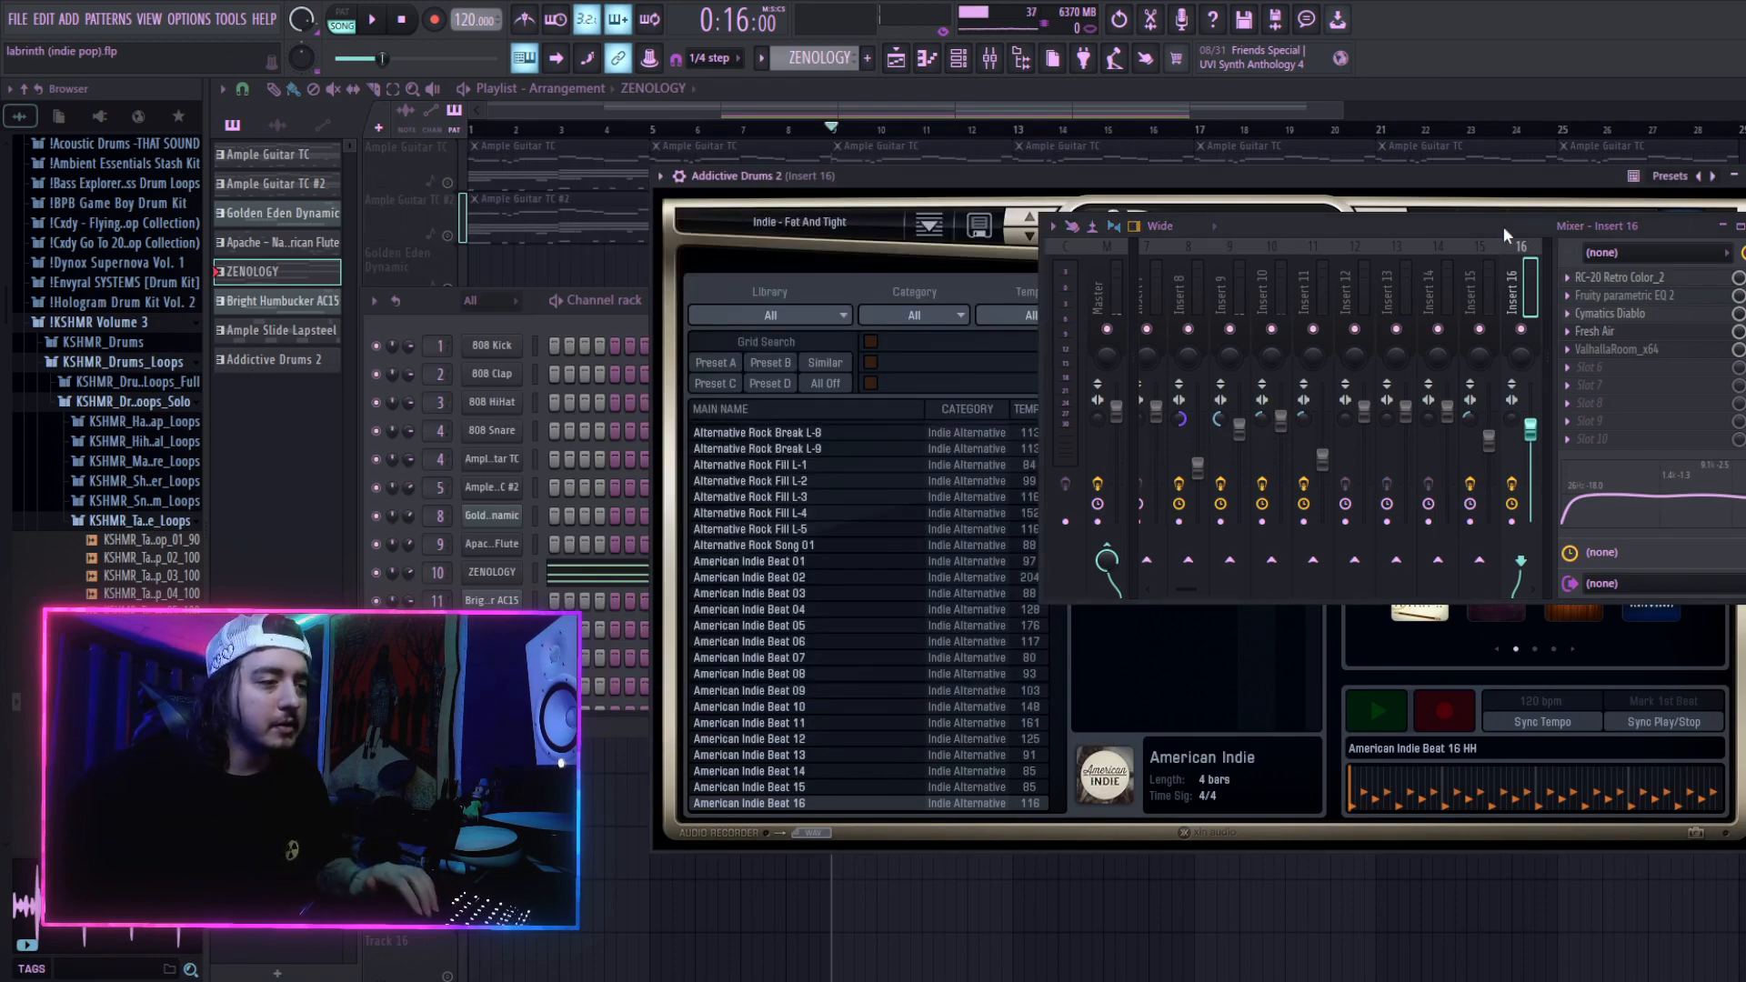
click(1654, 300)
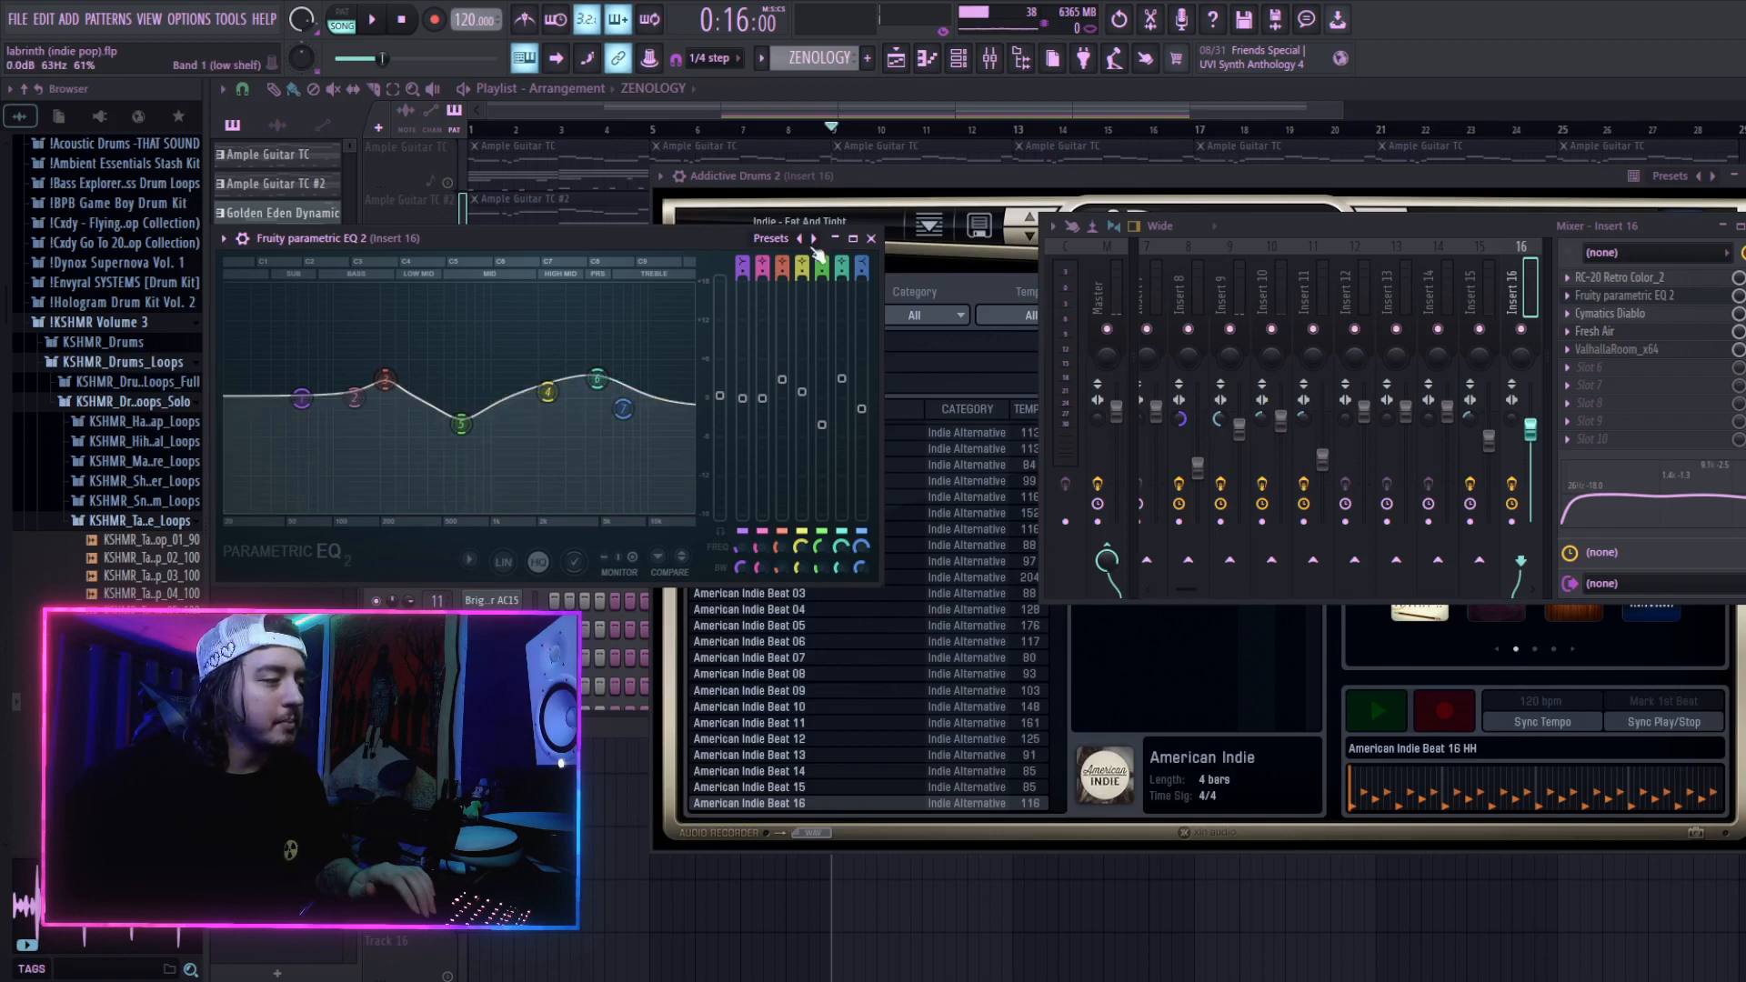
click(871, 239)
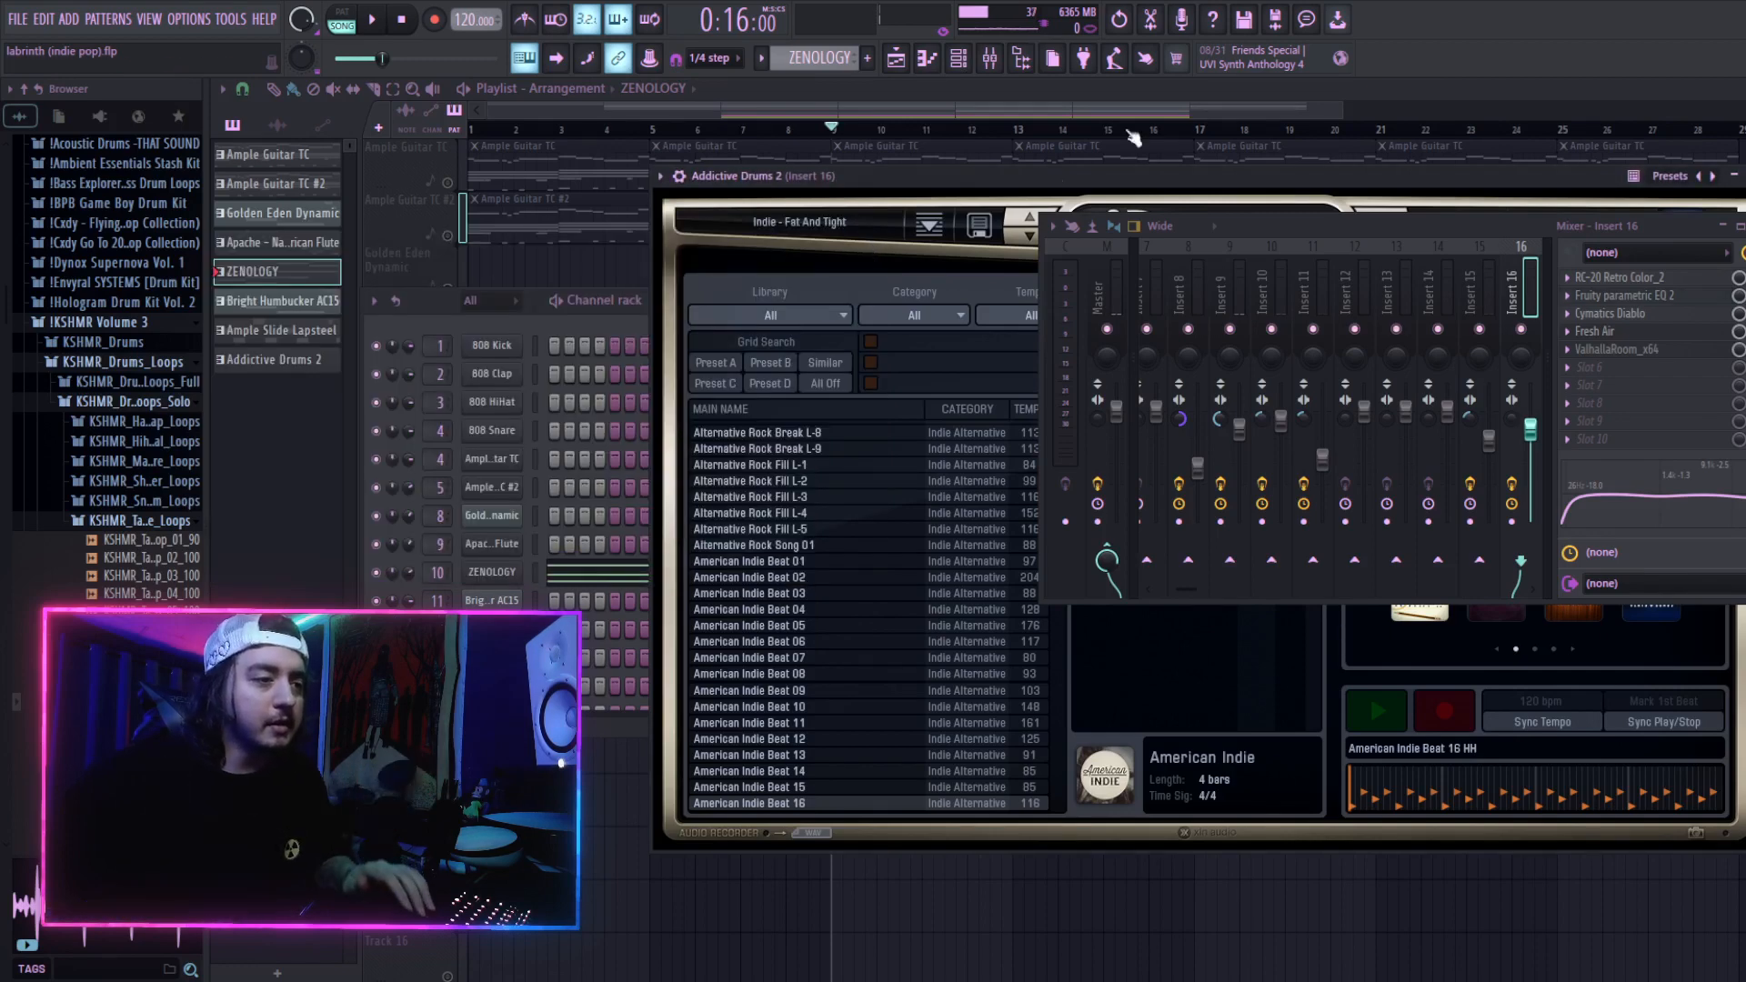
Step: Open Cymatics Diablo on Insert 16 and play the soloed drums from bar 9 twice to hear its effect
click(1710, 315)
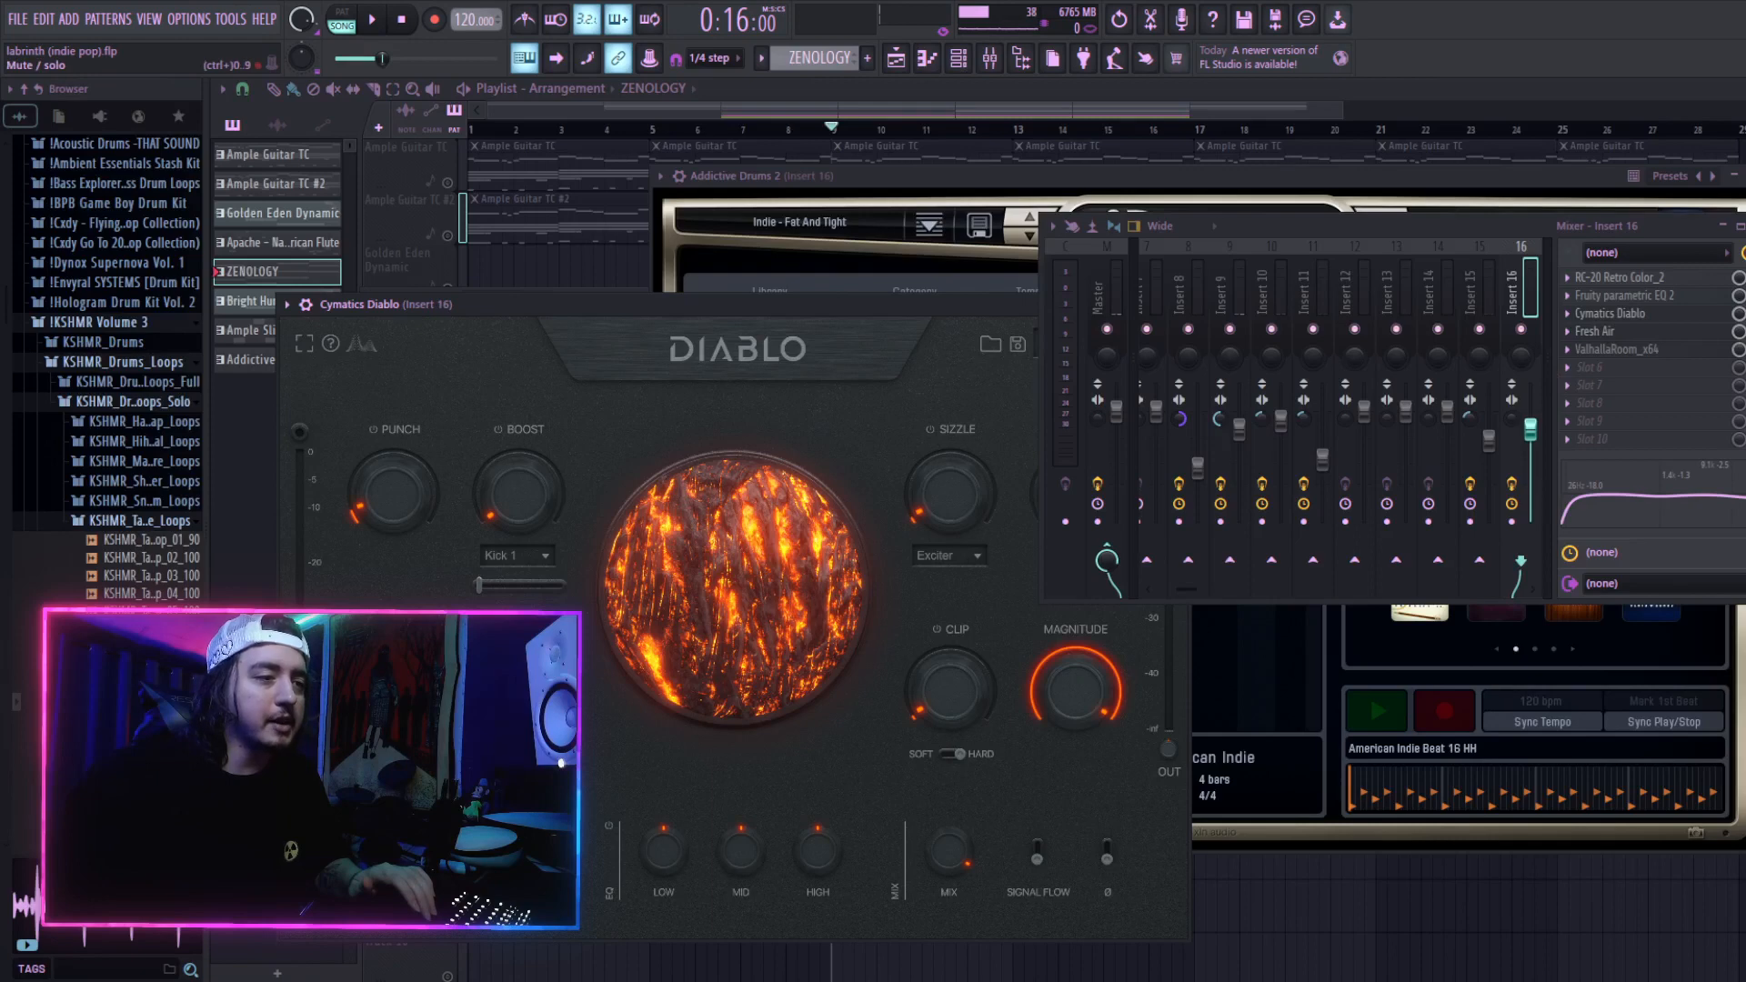
key(space)
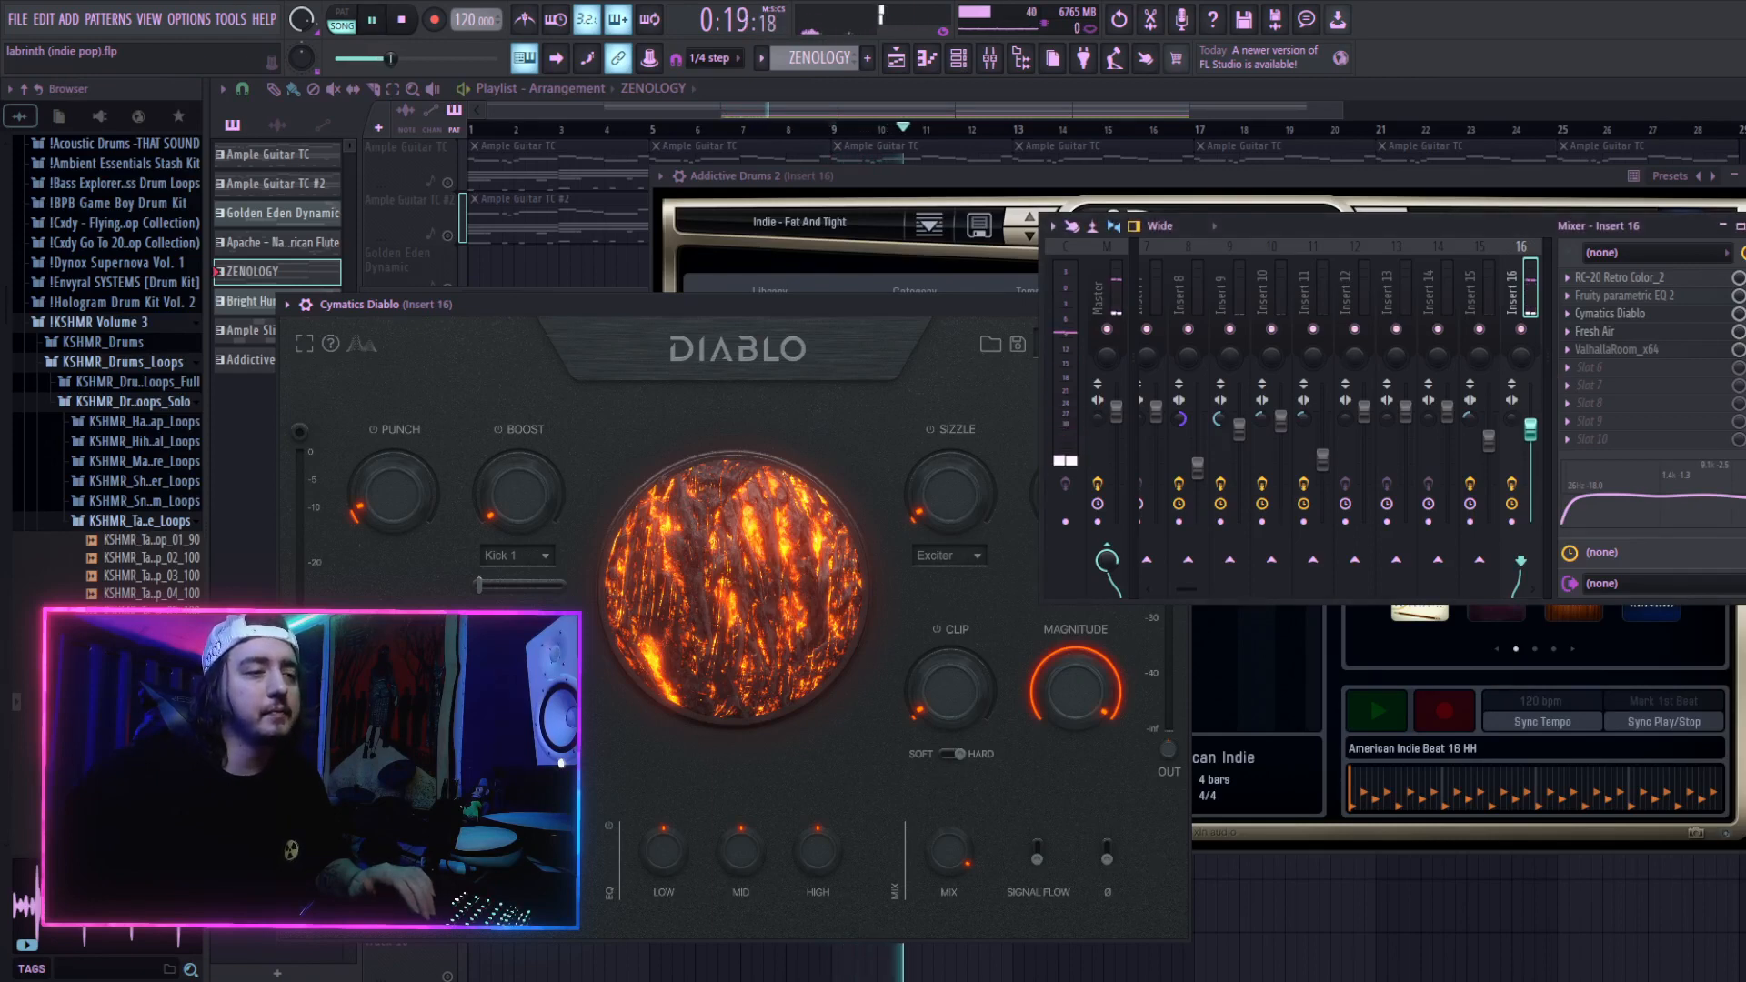
key(space)
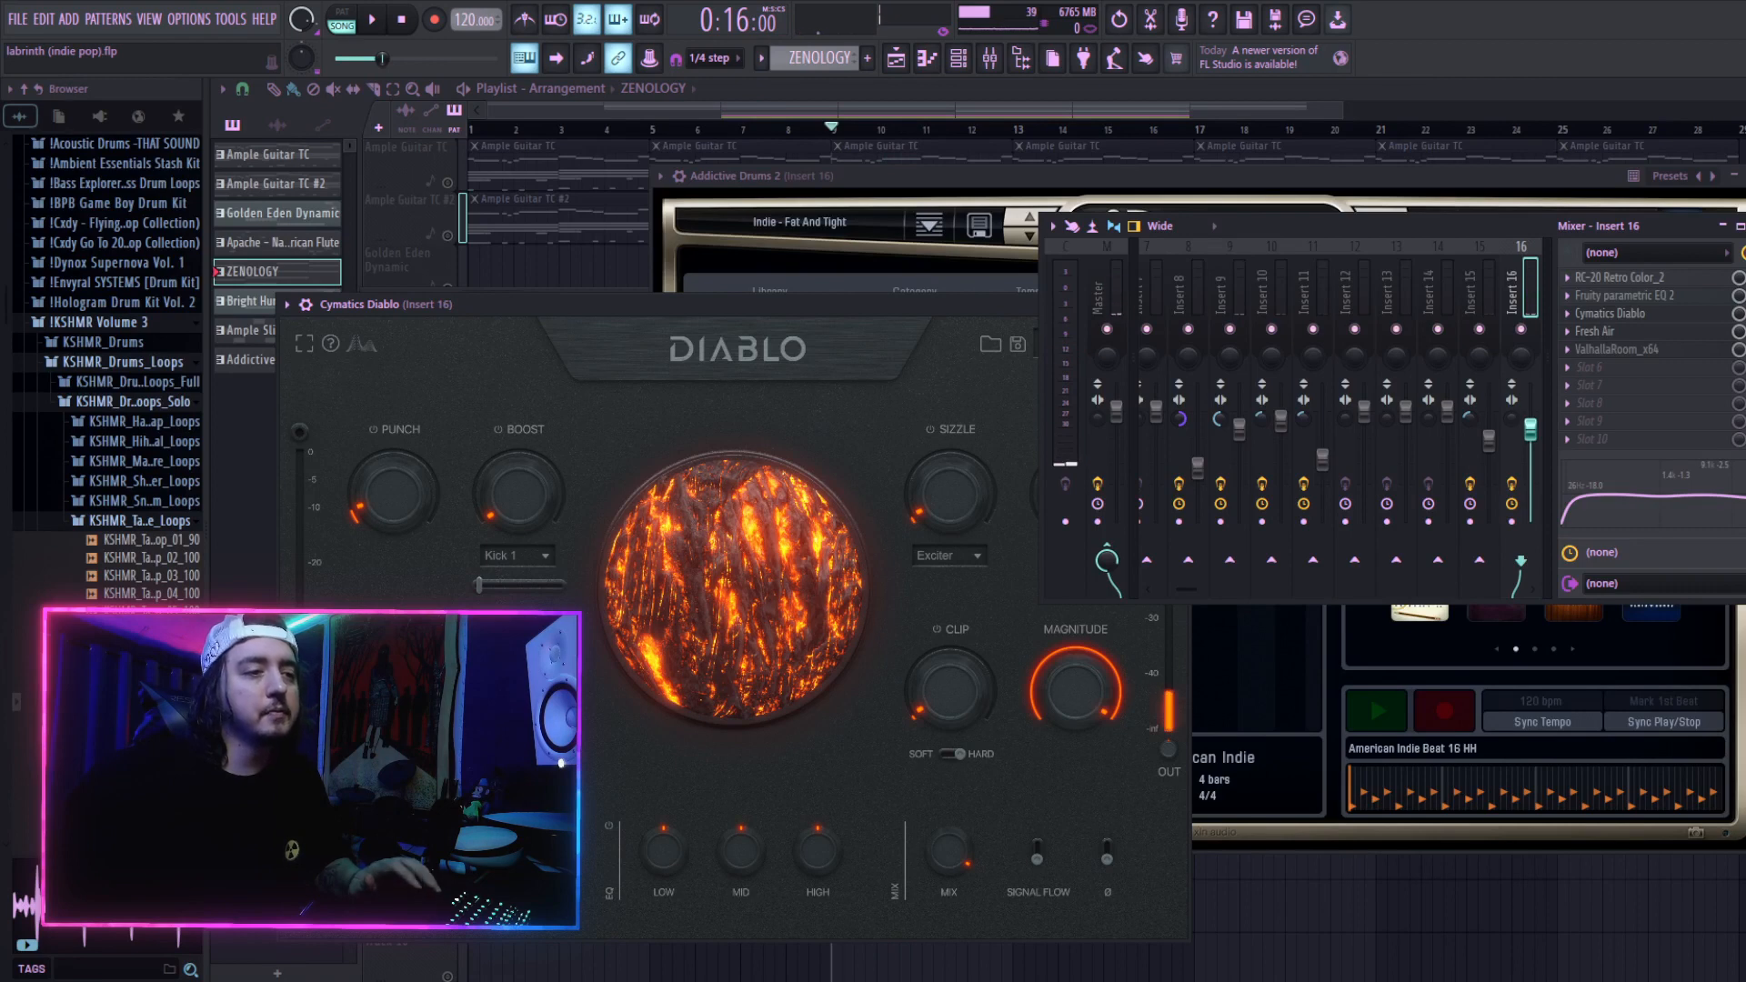
key(space)
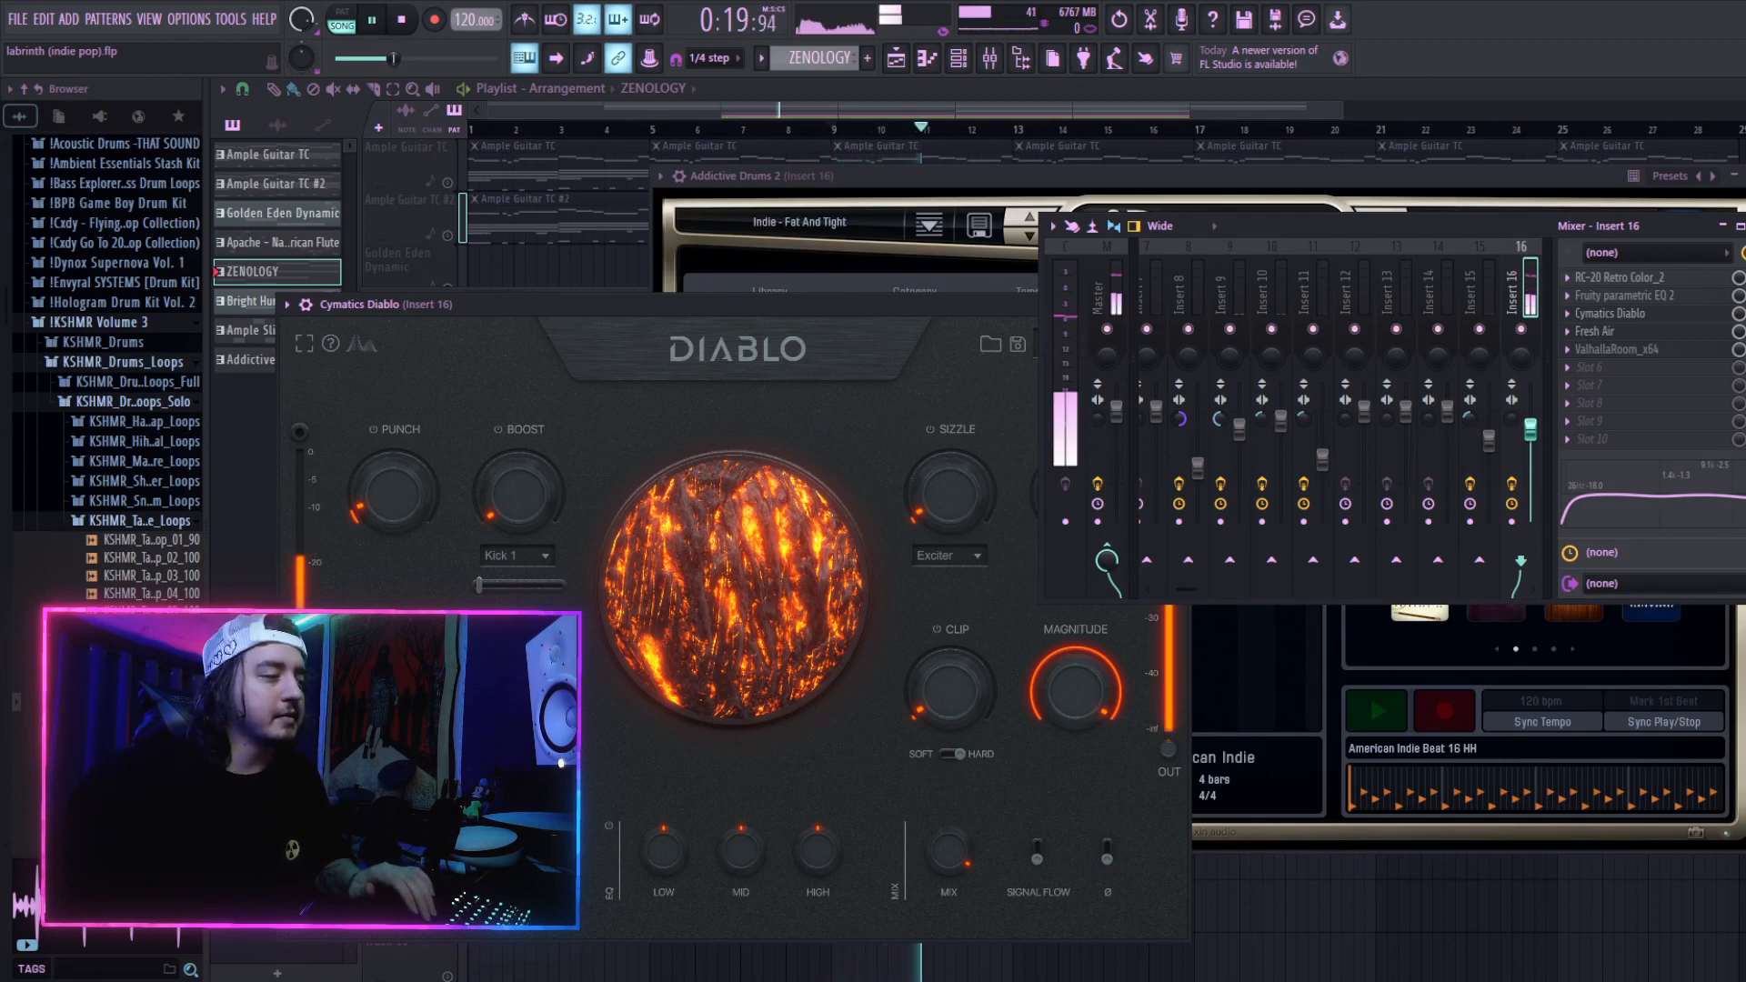
key(space)
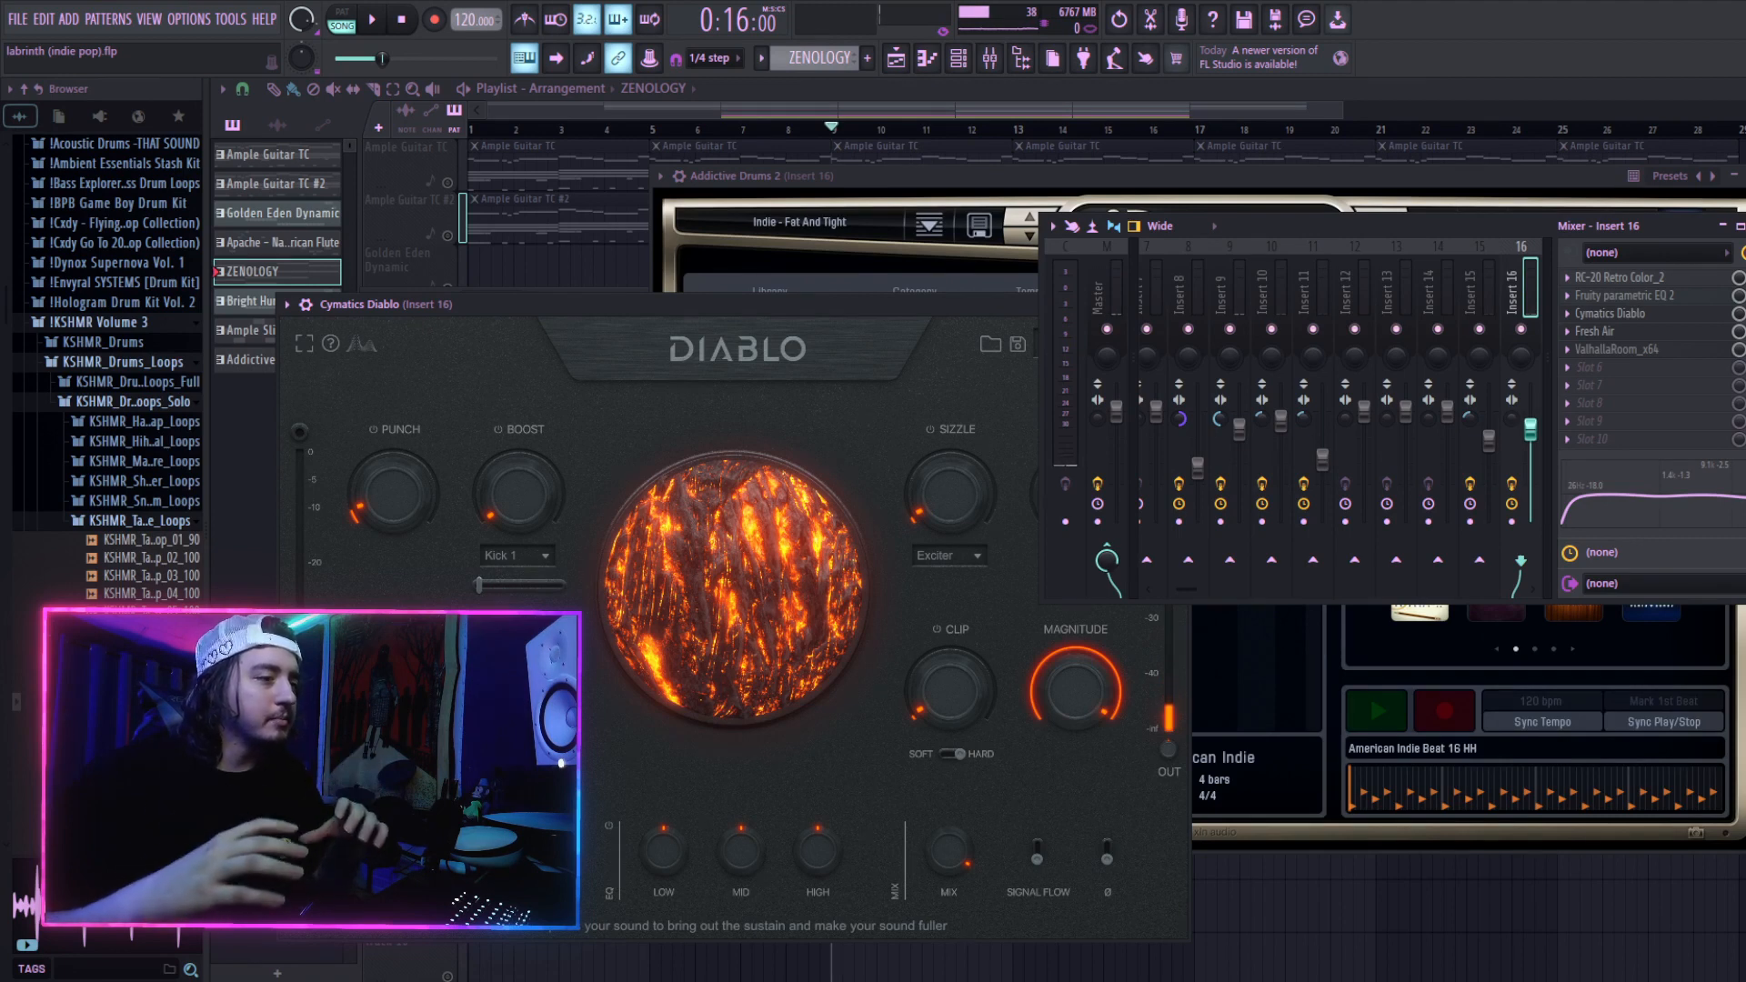
Step: Open Fresh Air on Insert 16 and play the soloed drums from bar 9 twice to hear its effect
click(1635, 332)
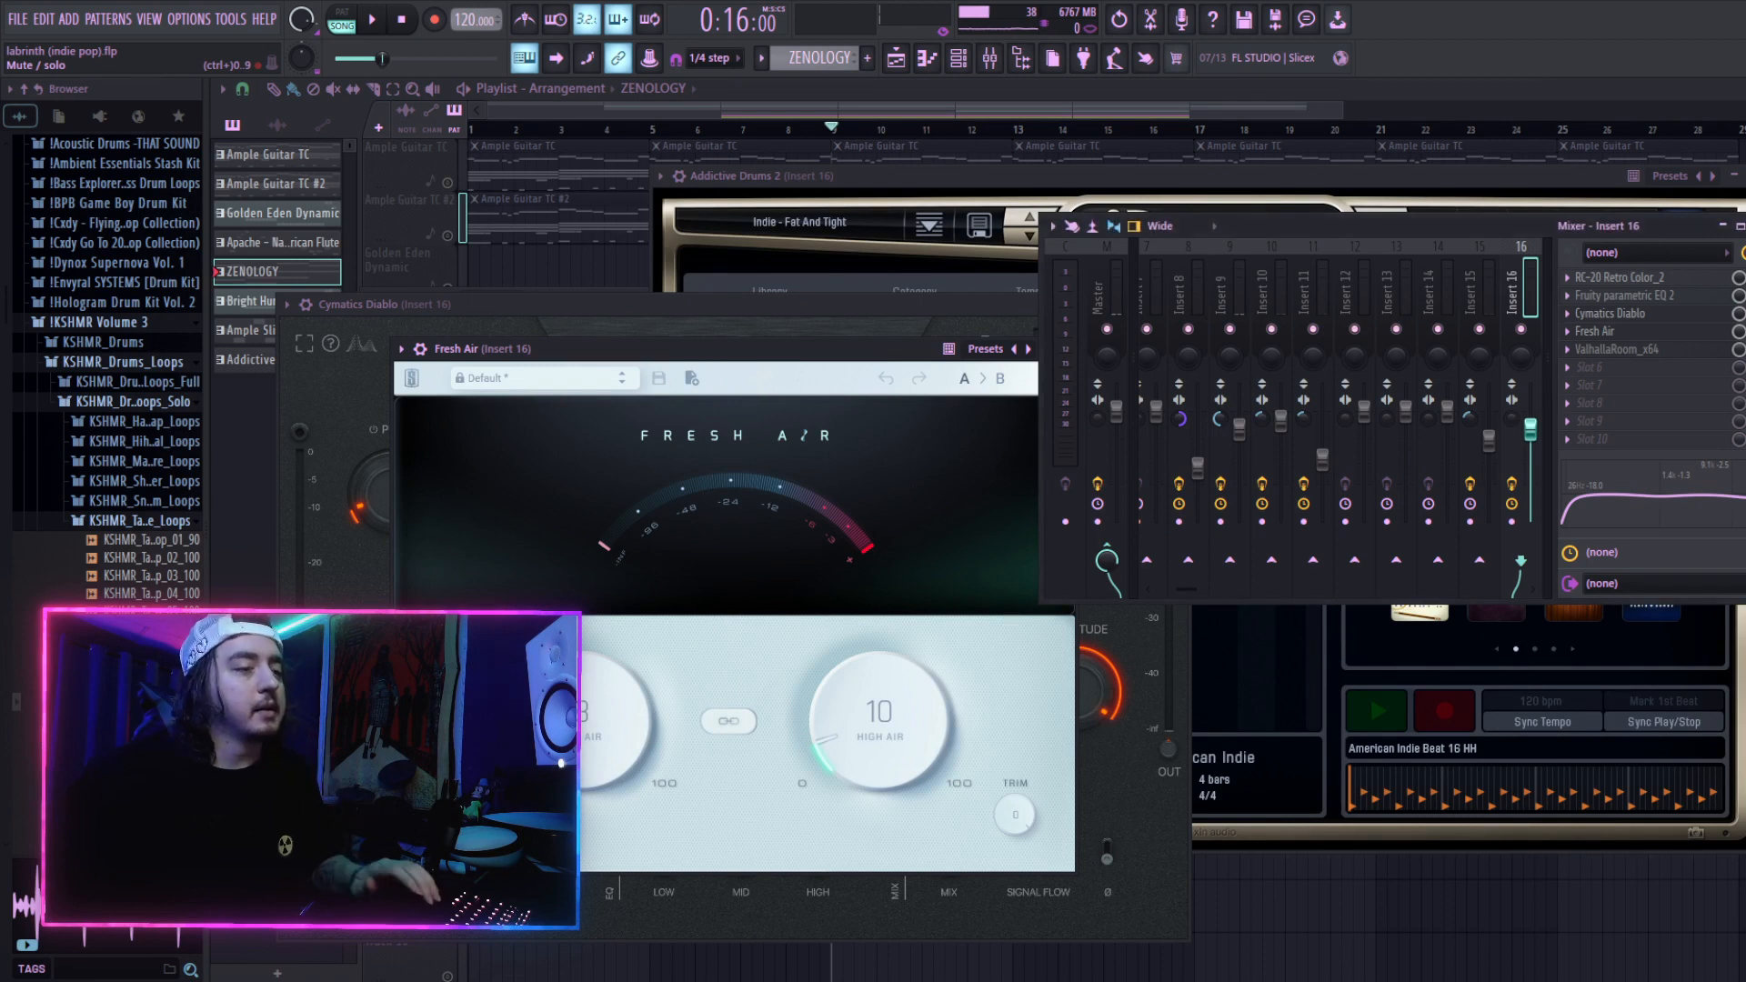
key(space)
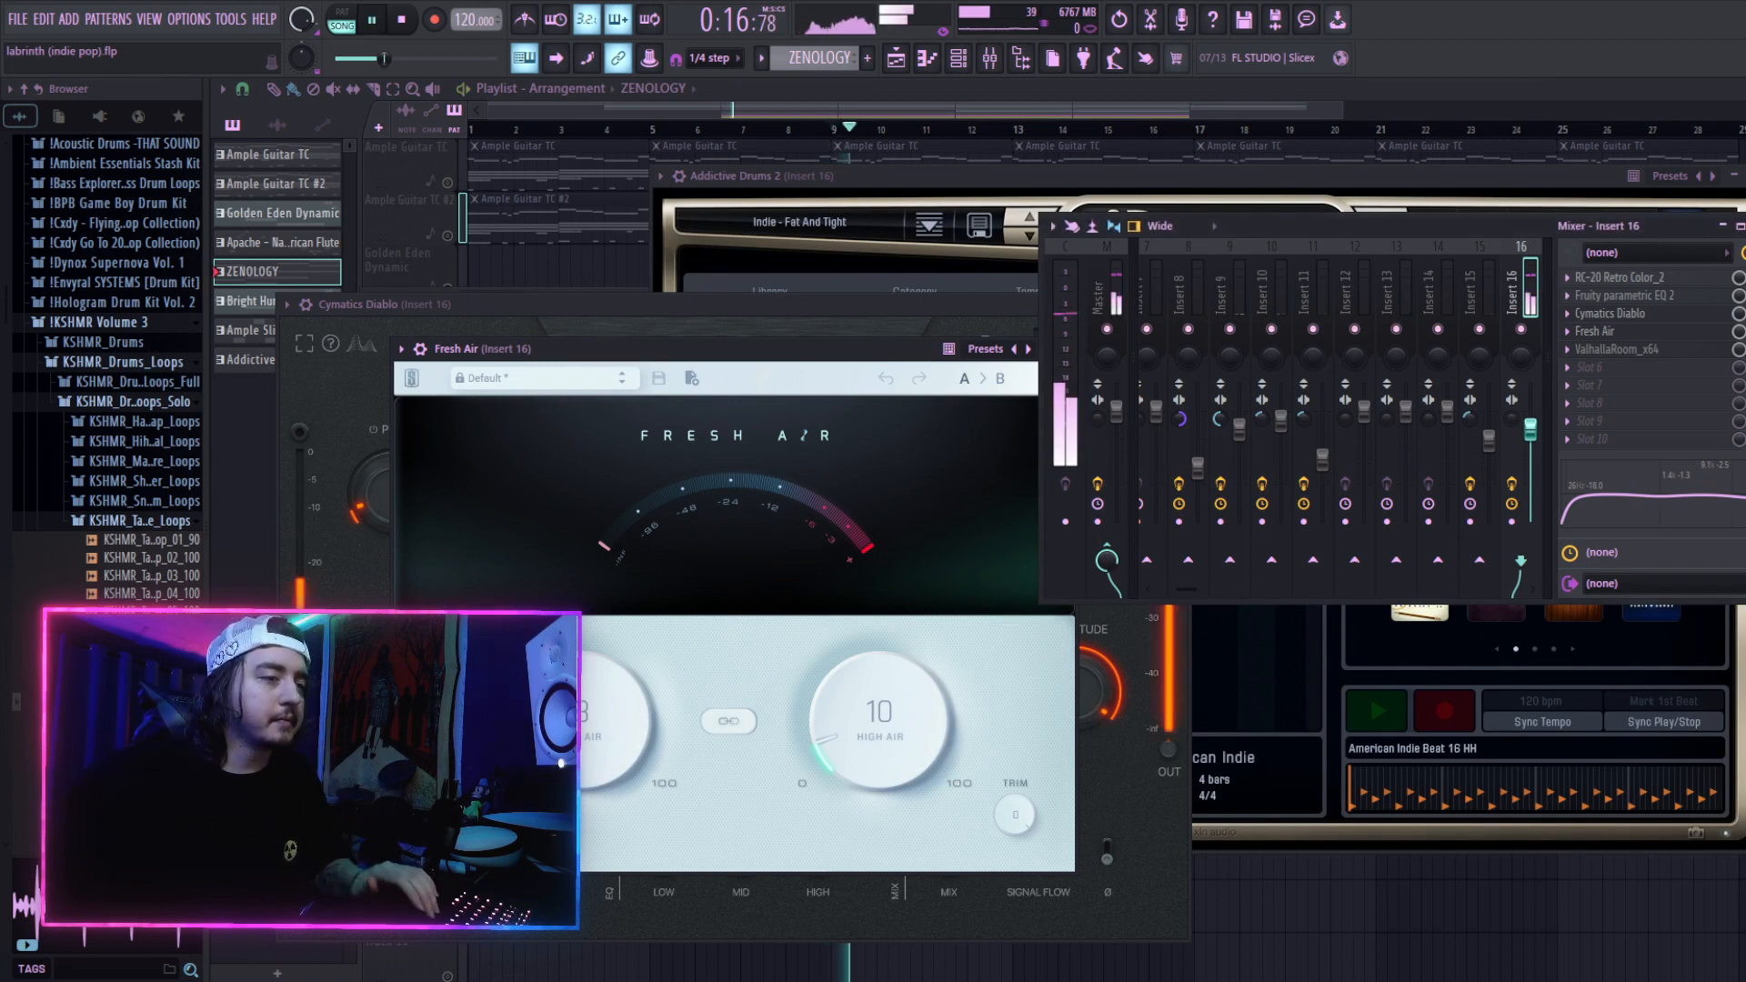
key(space)
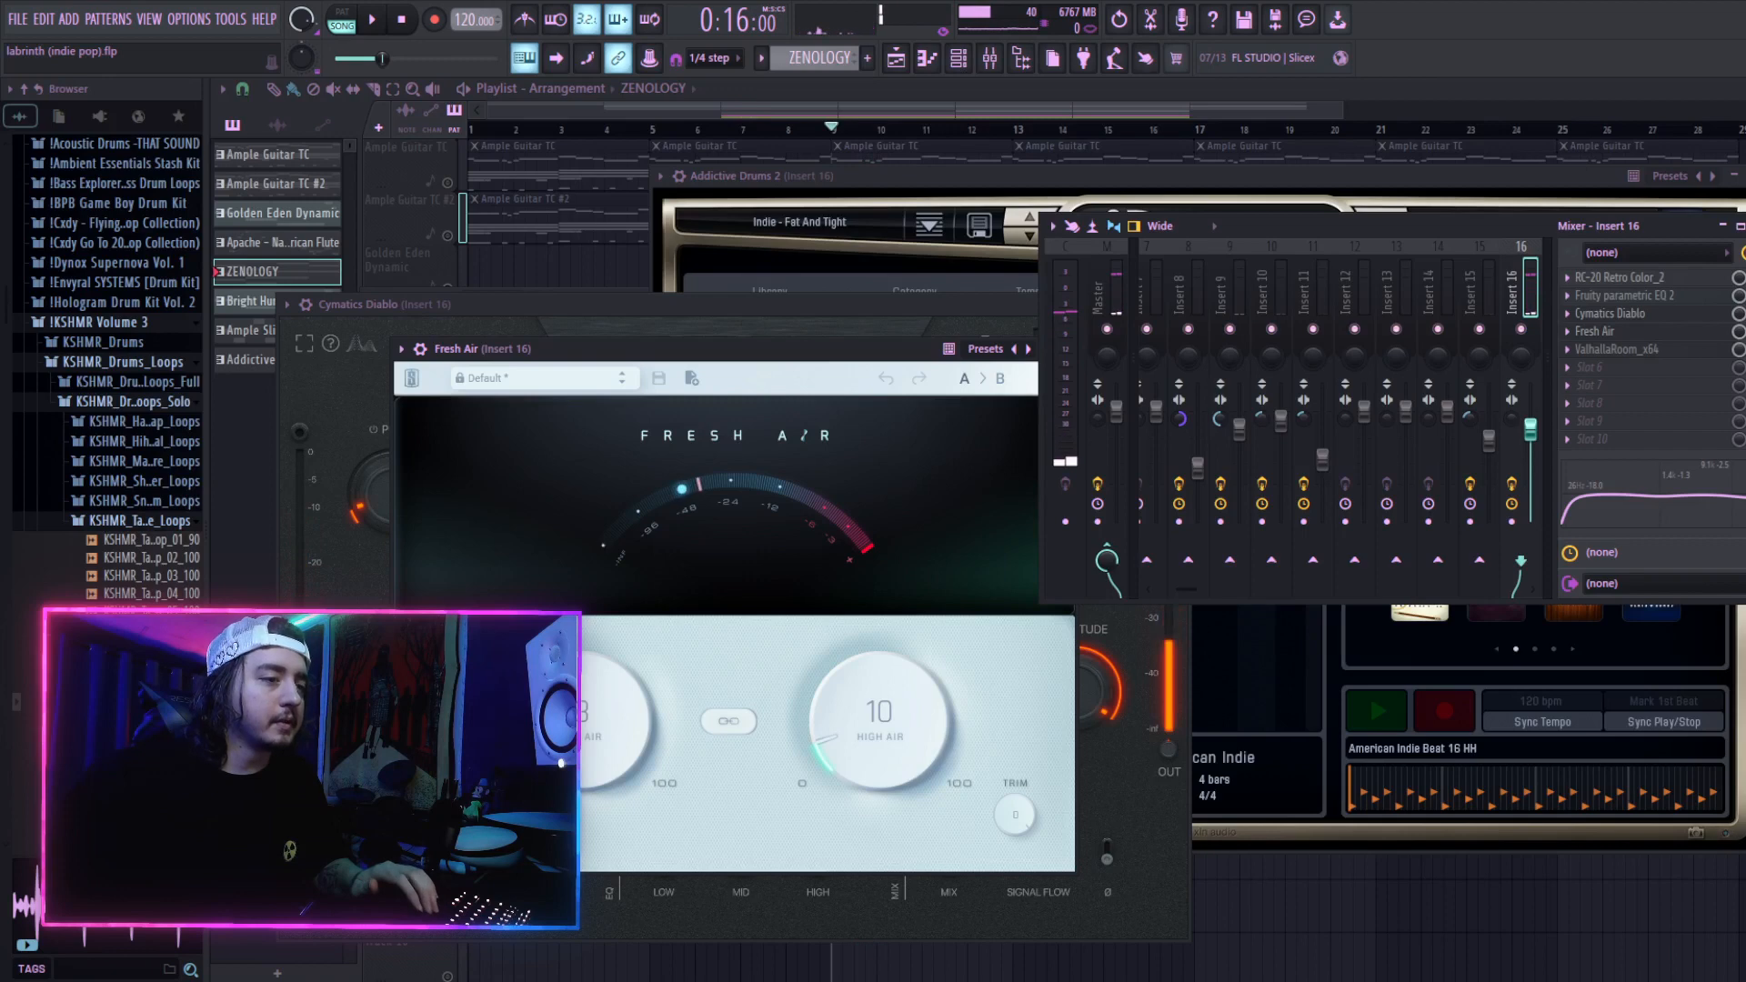
key(space)
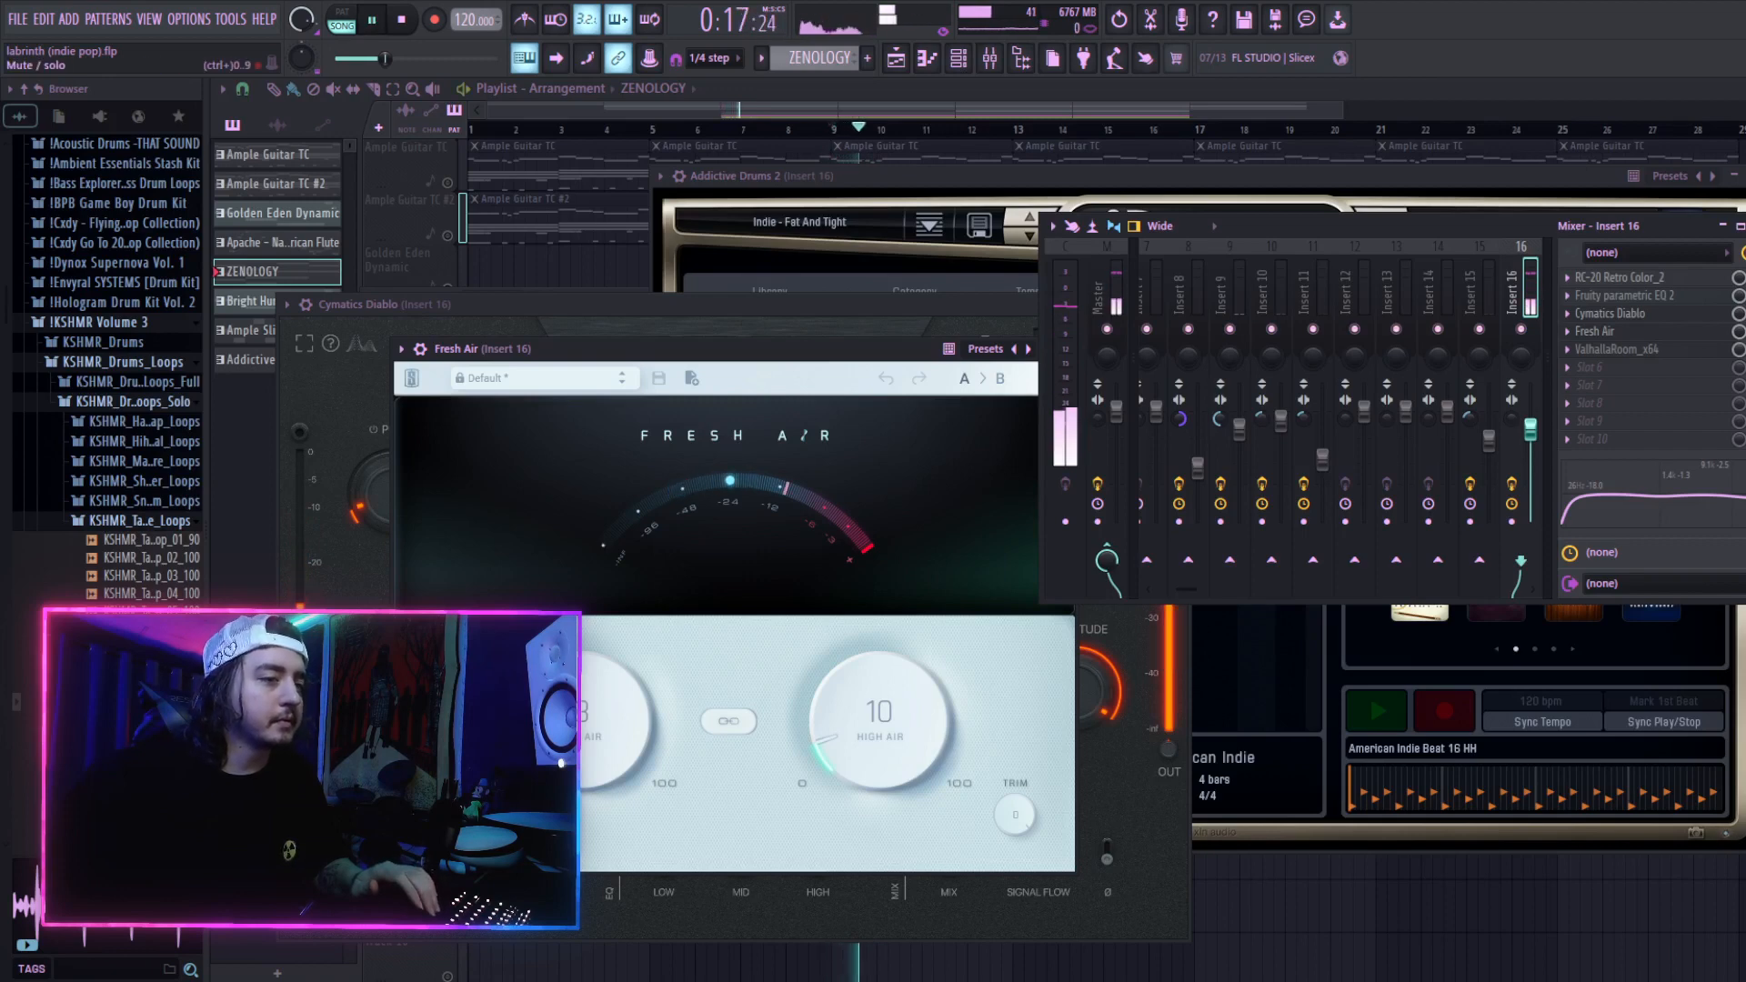
key(space)
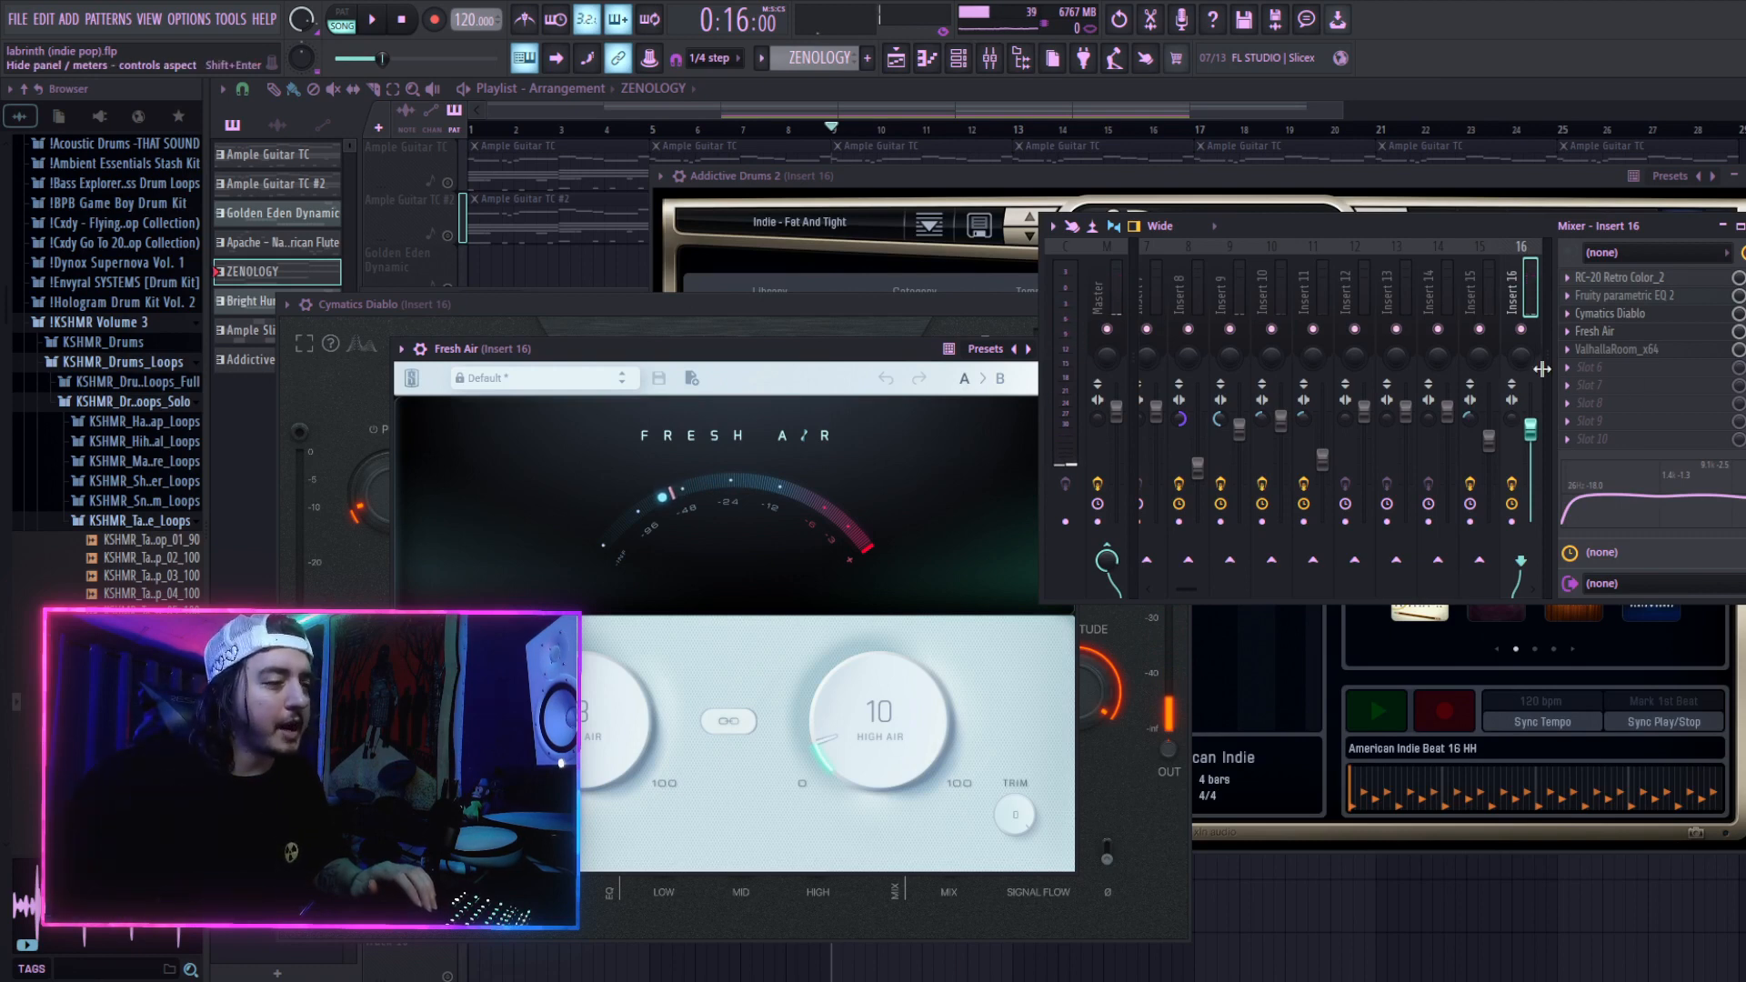
Step: Examine ValhallaRoom's reverb settings on Insert 16, then close the plug-in
click(1635, 351)
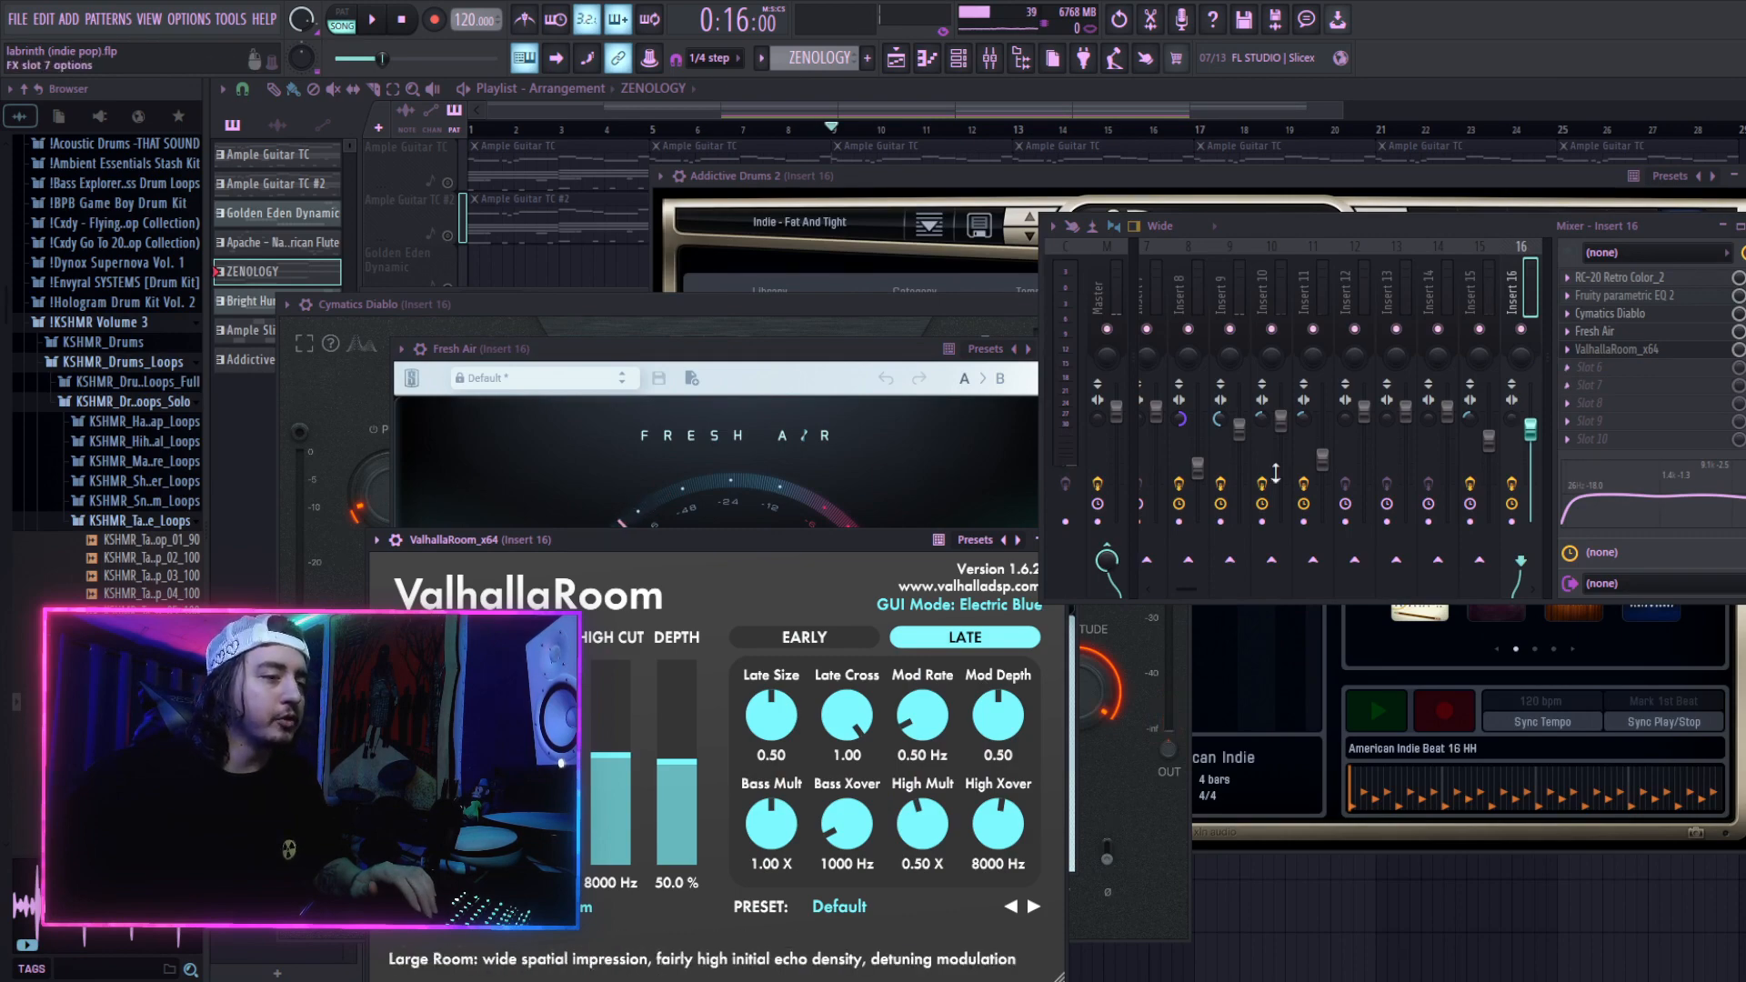
drag(789, 539, 727, 355)
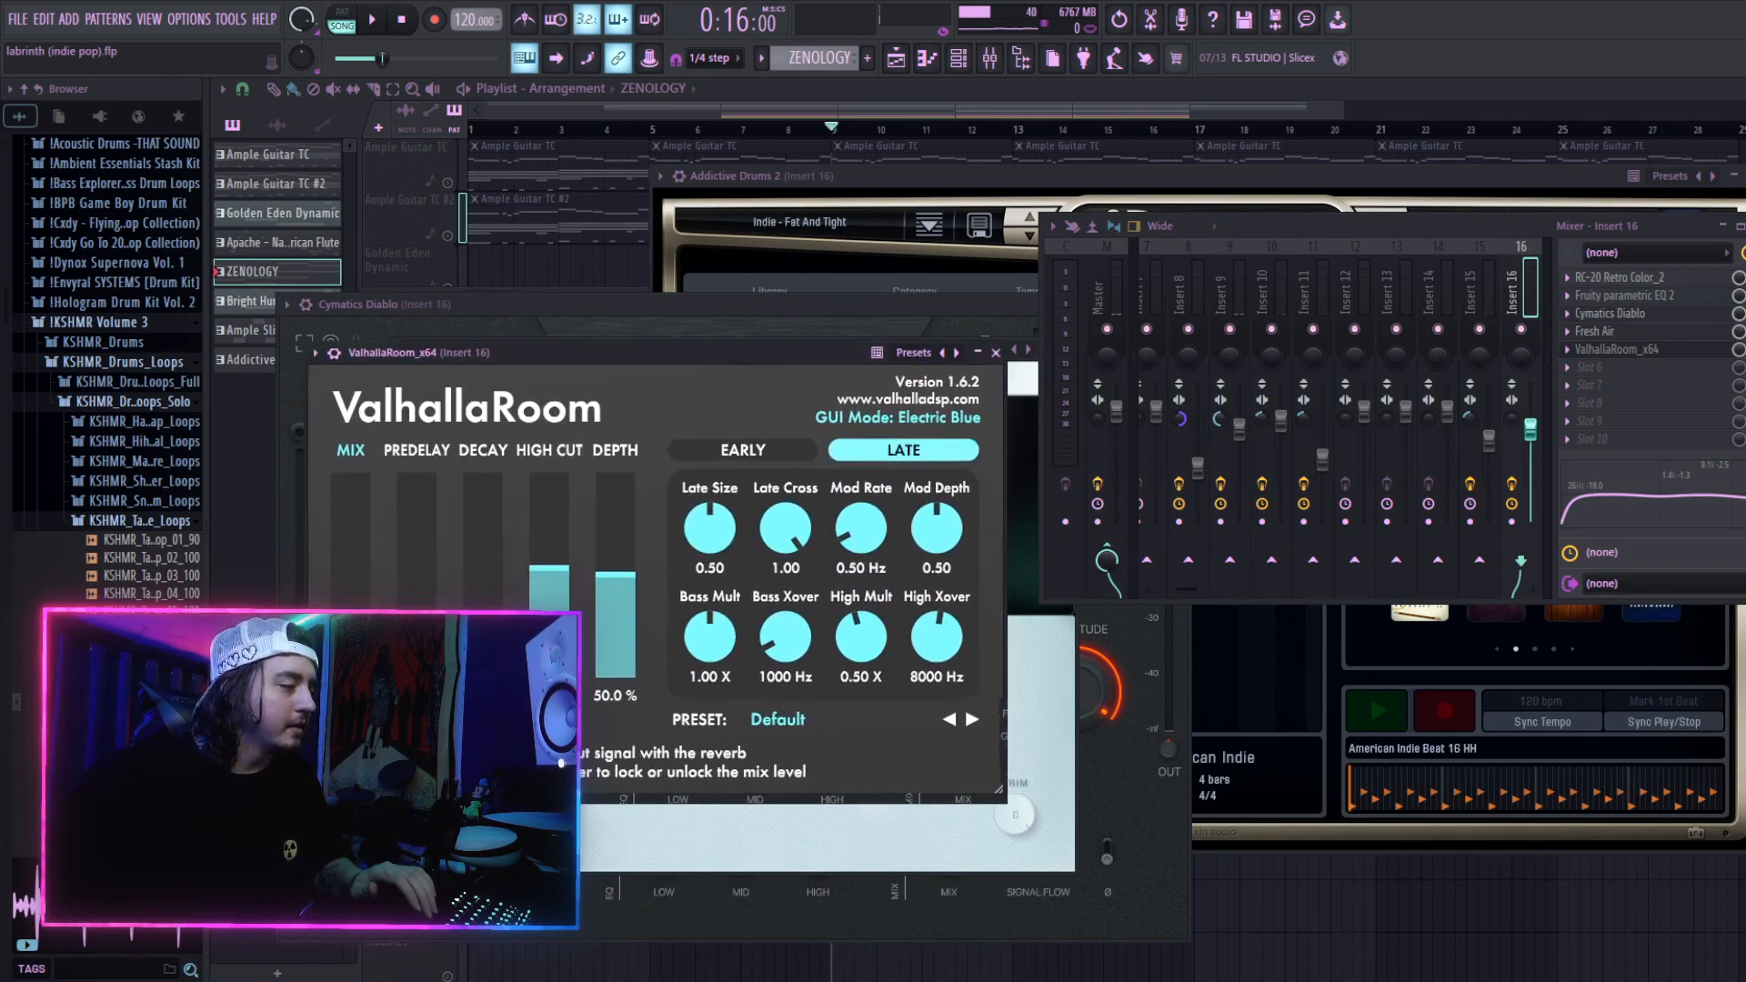
click(995, 352)
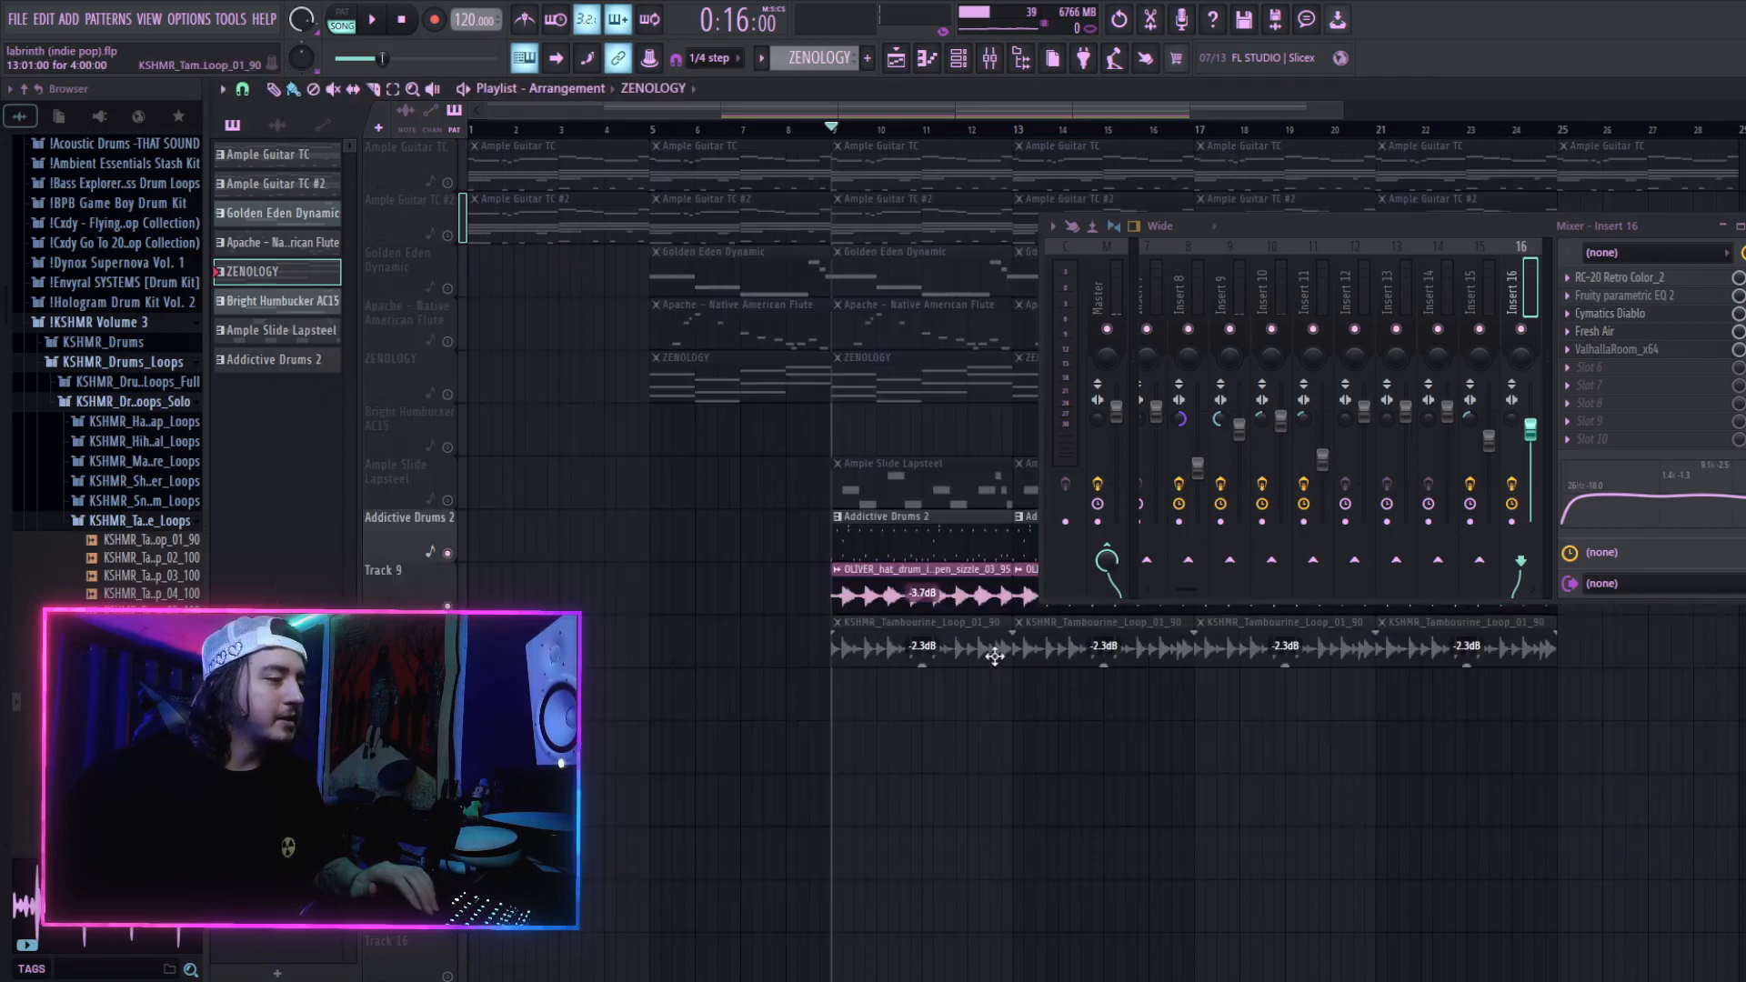
Step: Inspect the OLIVER hat drum loop's audio clip settings on Track 9 and place the playhead at bar 9
double_click(870, 593)
click(405, 23)
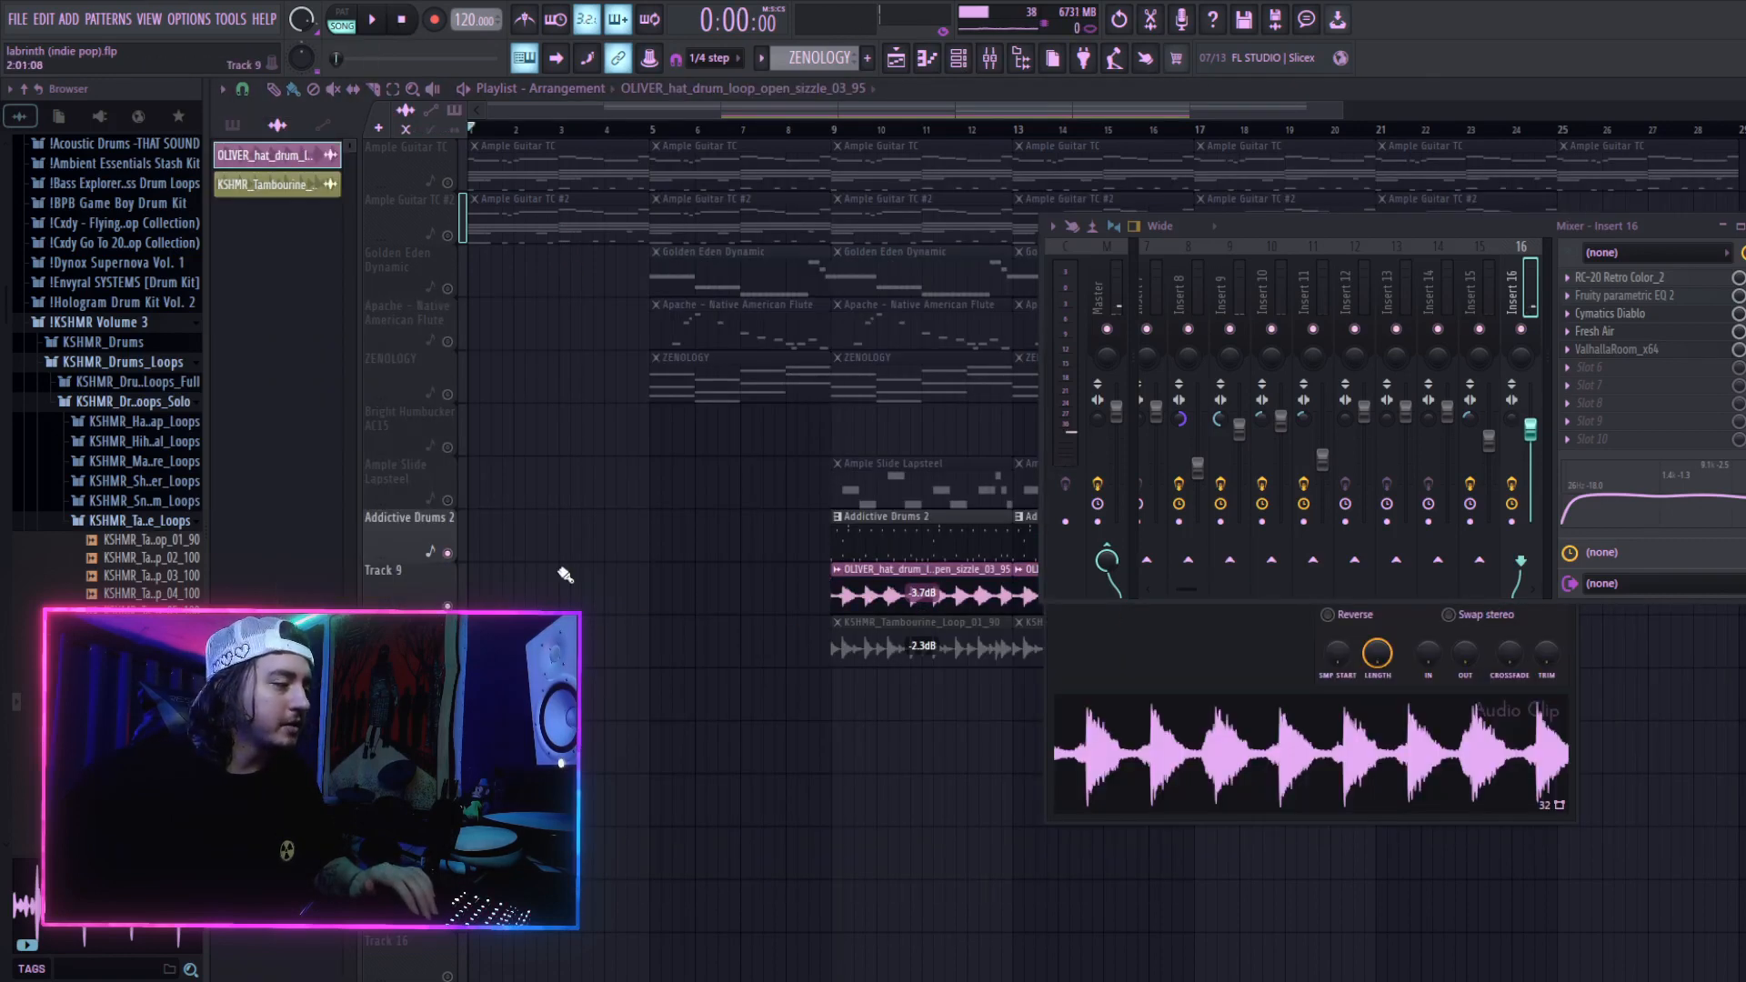
click(853, 134)
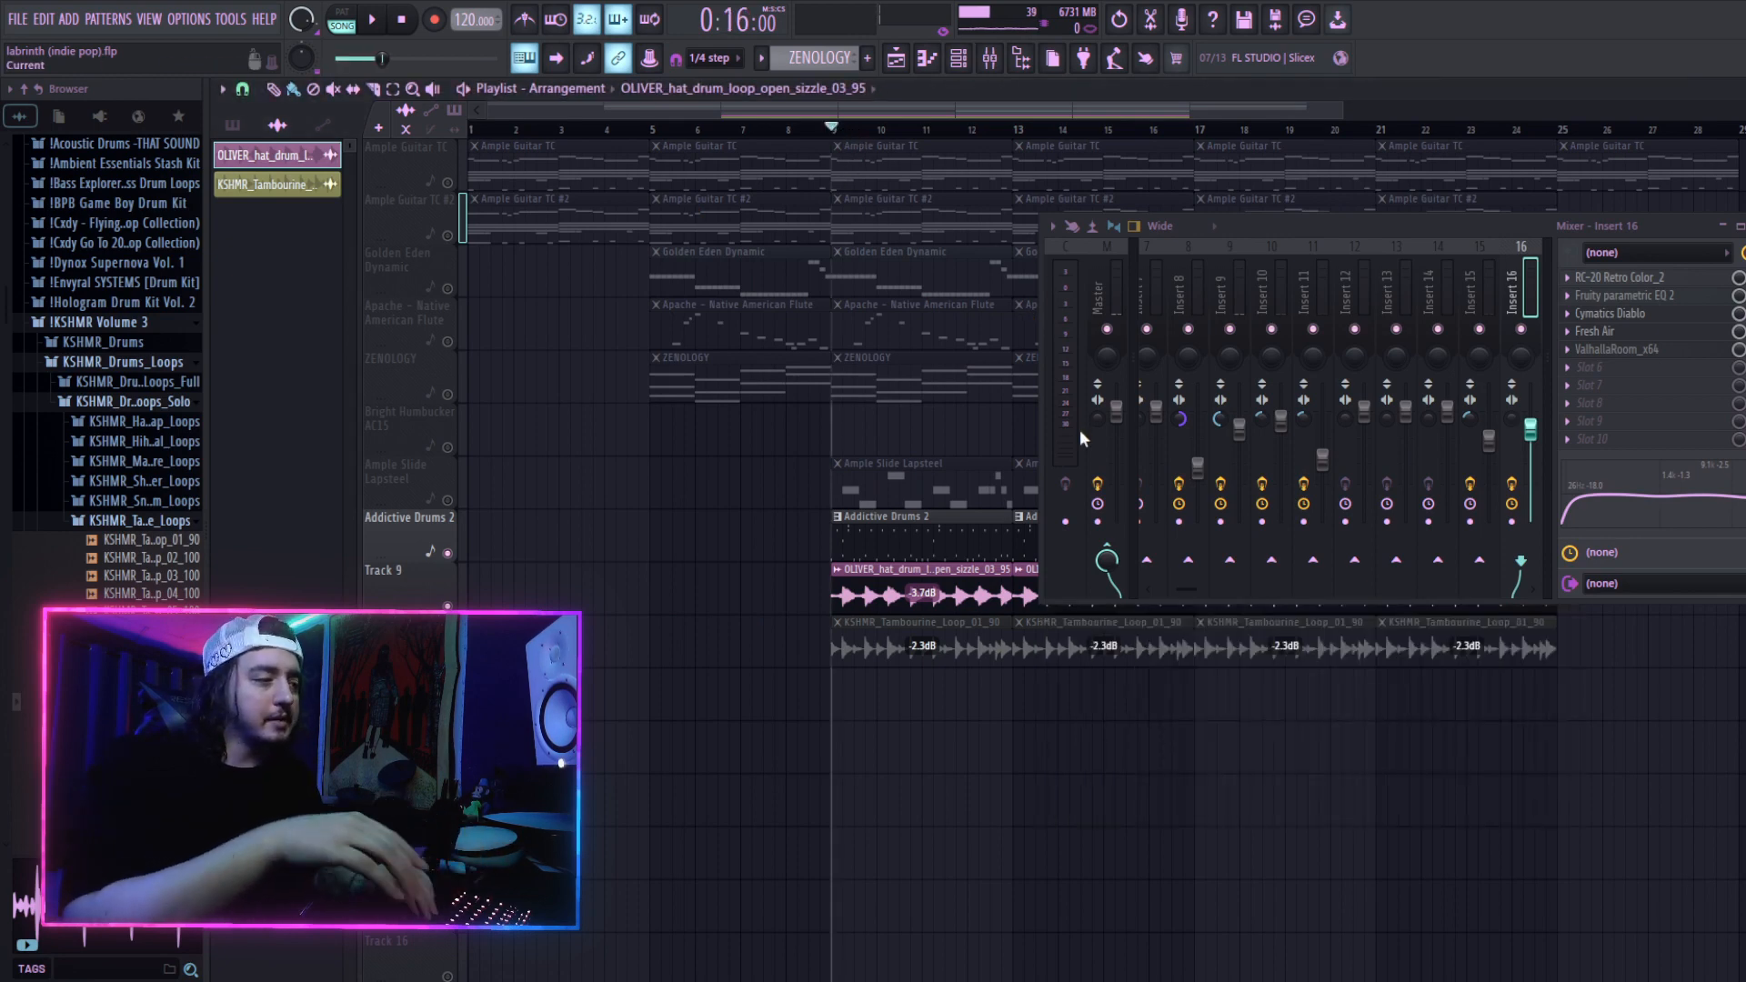
Step: Play the Addictive Drums with the OLIVER hat loop from bar 9, then enable the KSHMR tambourine loop track and play them together
key(space)
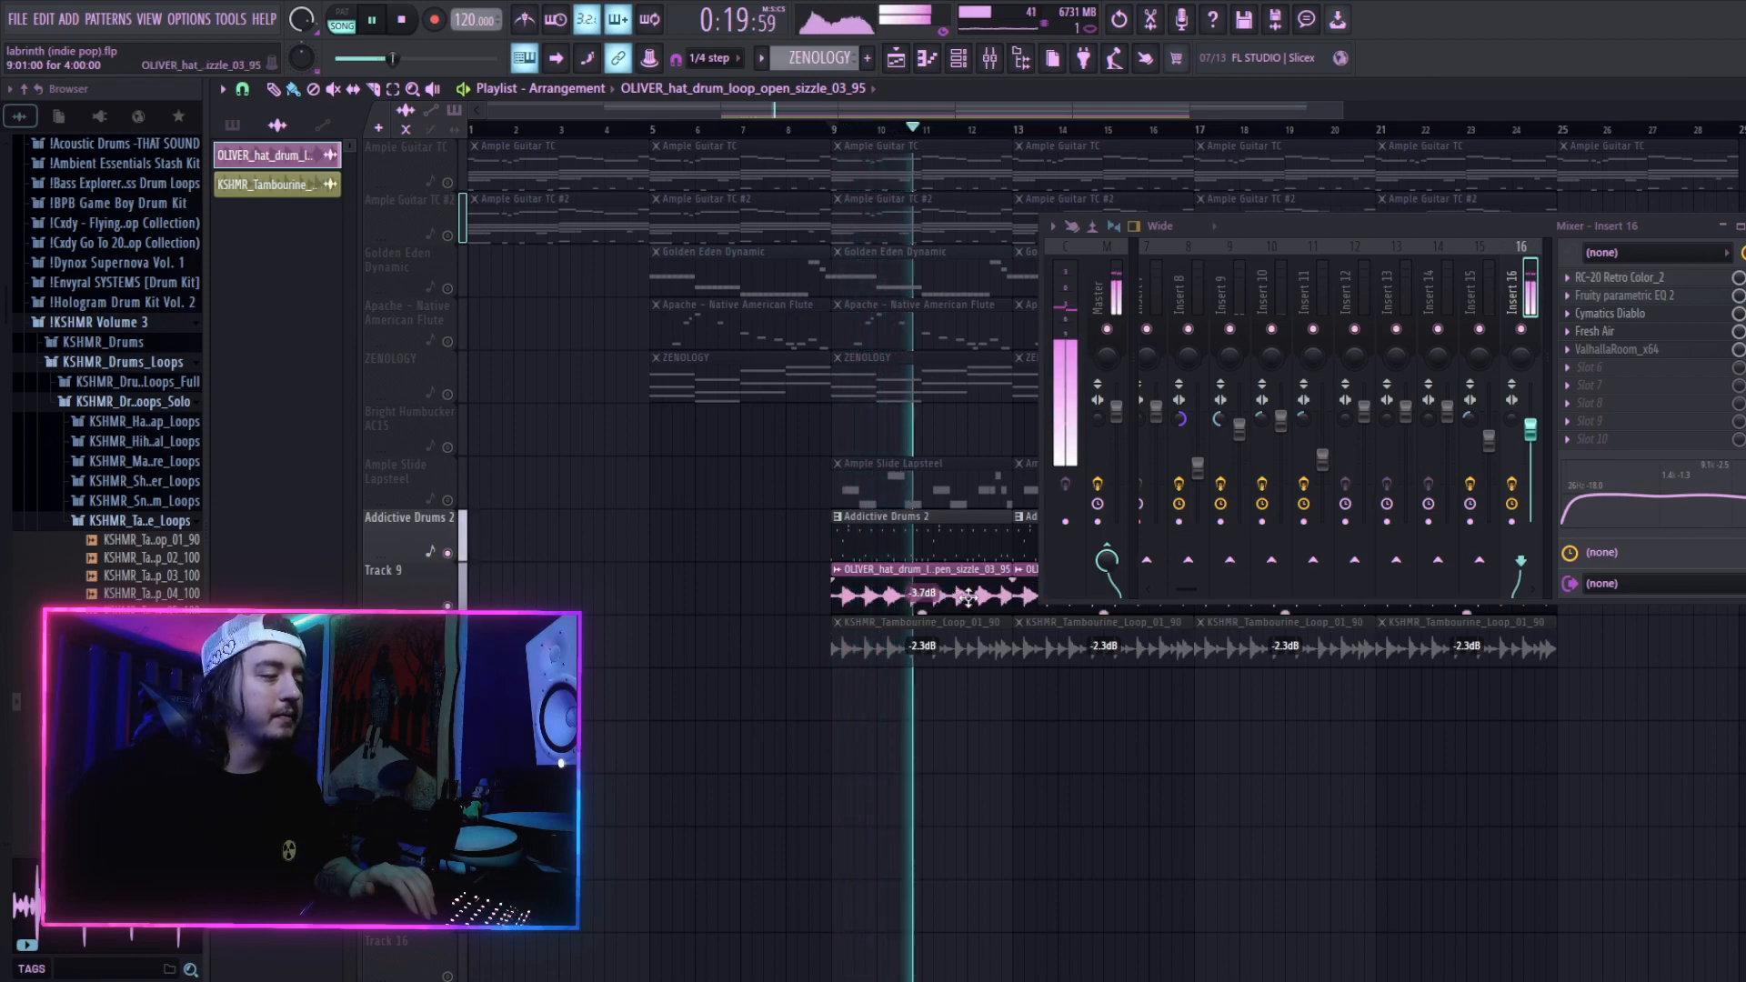
key(space)
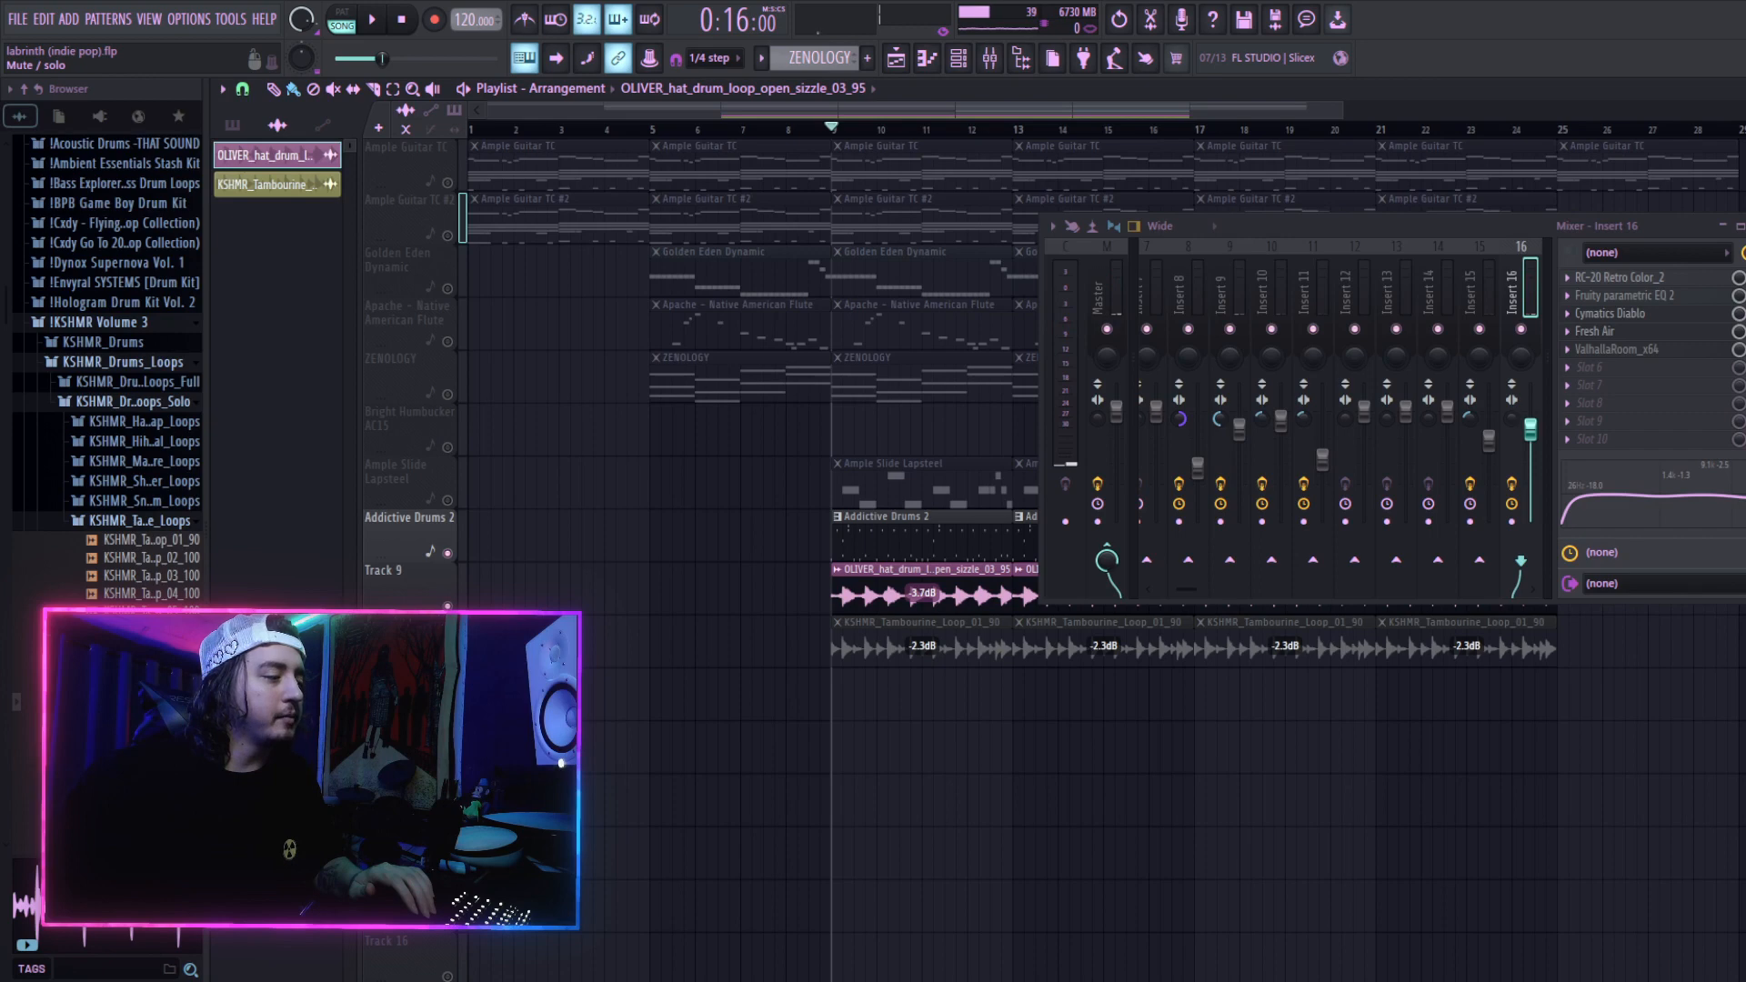
click(447, 658)
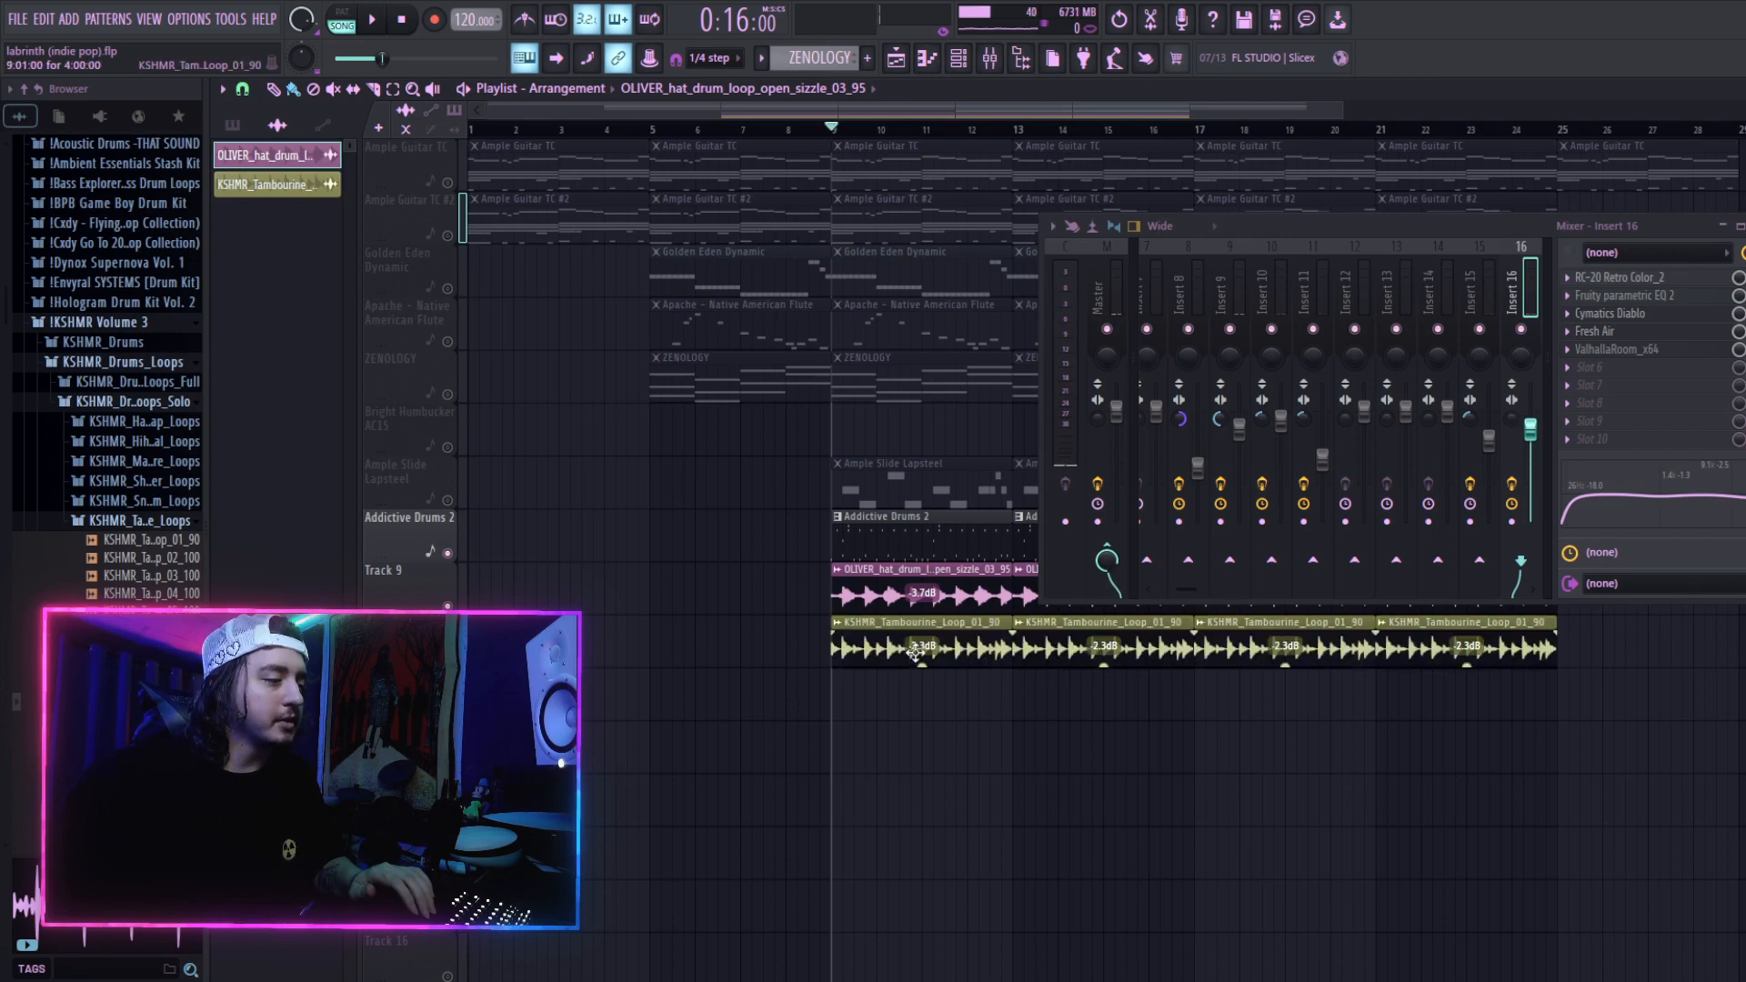
key(space)
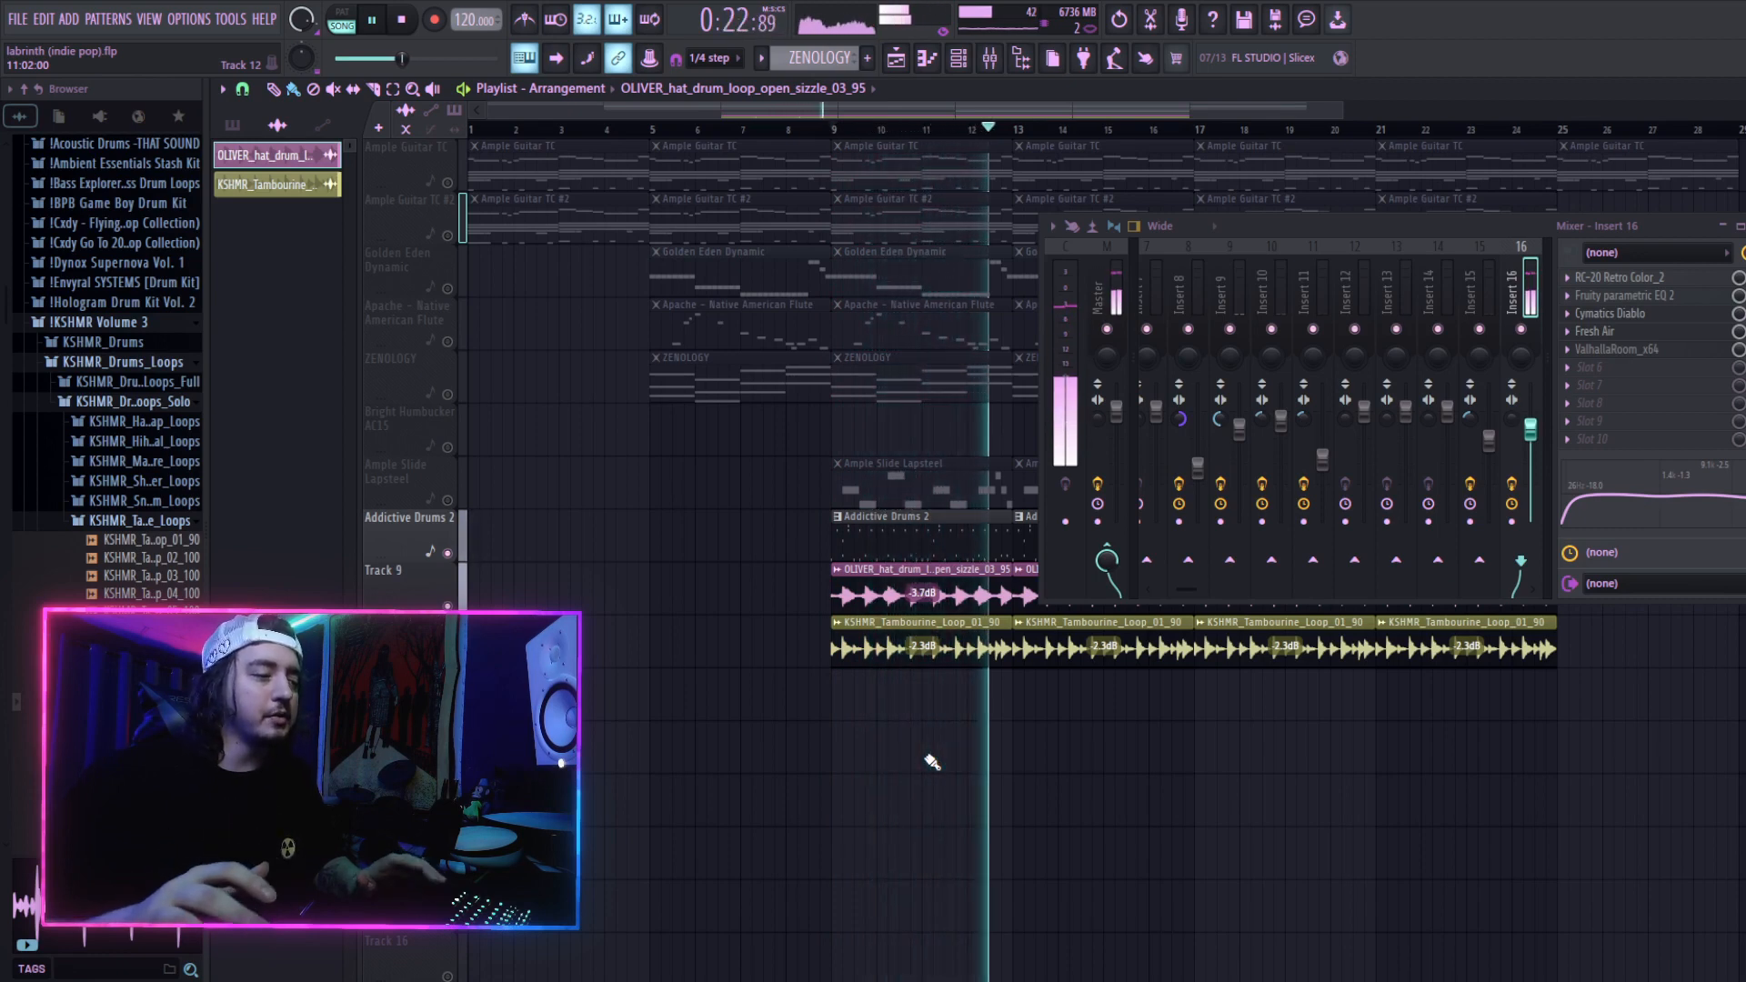
key(space)
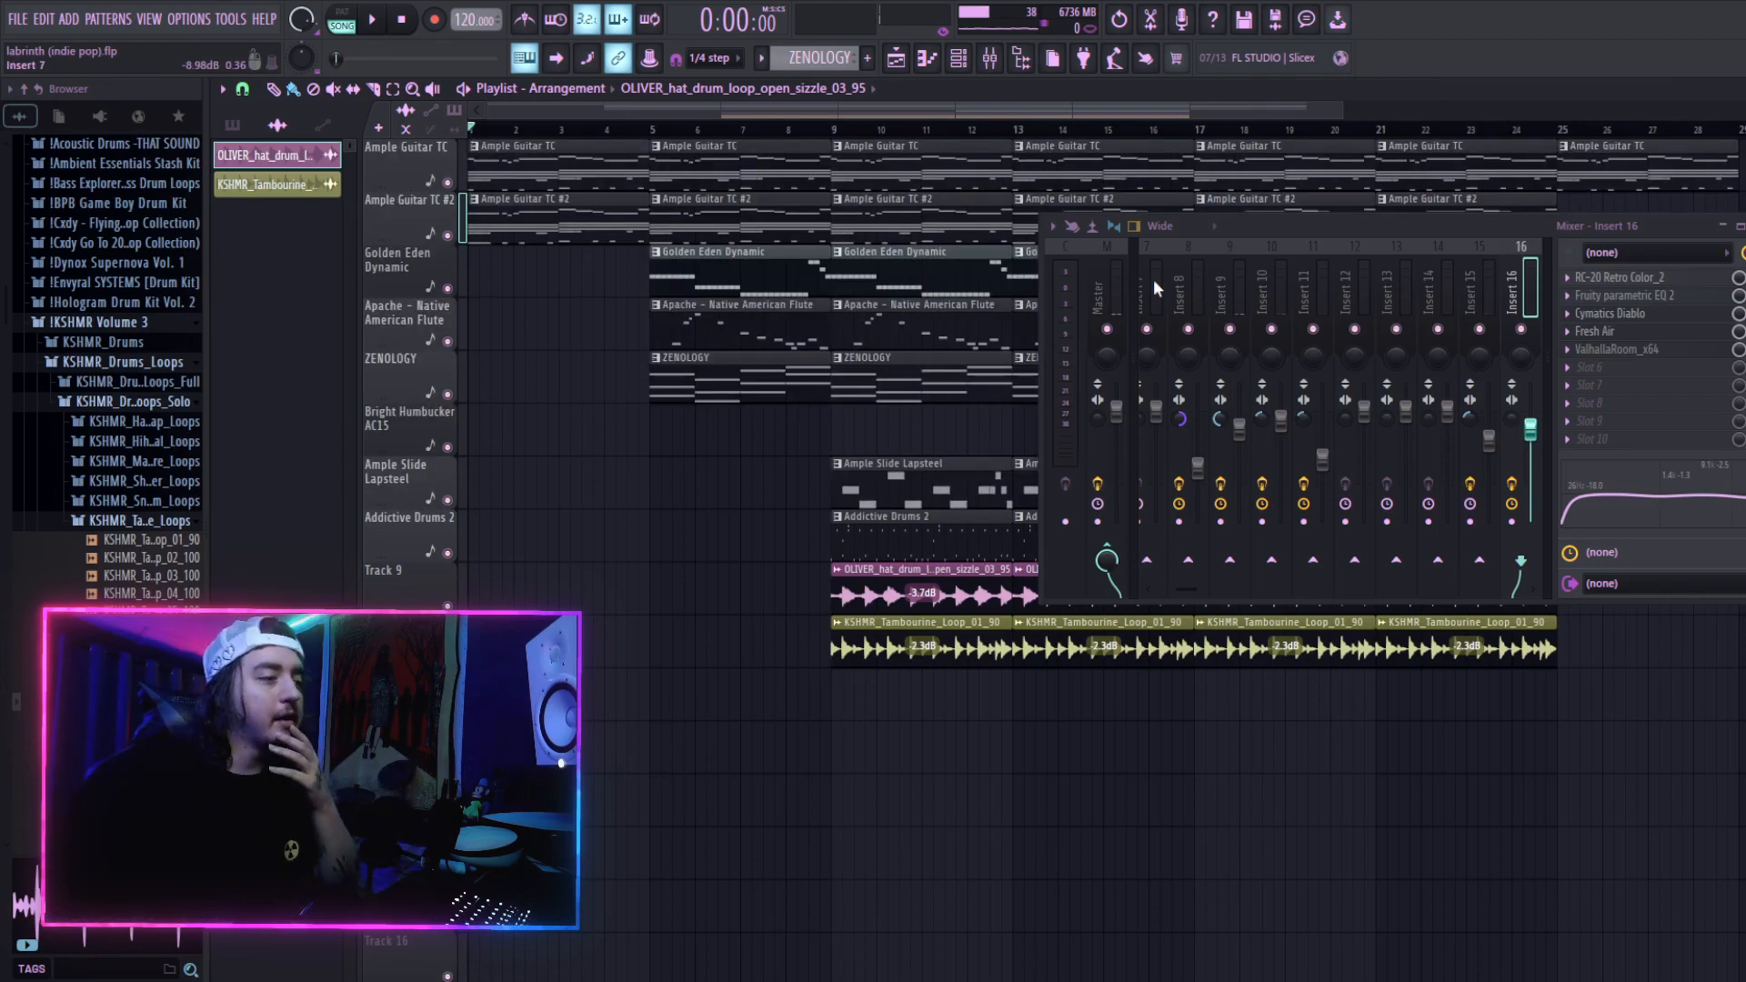
Step: Inspect the Master track's effect slots, close the mixer, and play the full arrangement from bar 1
click(1108, 294)
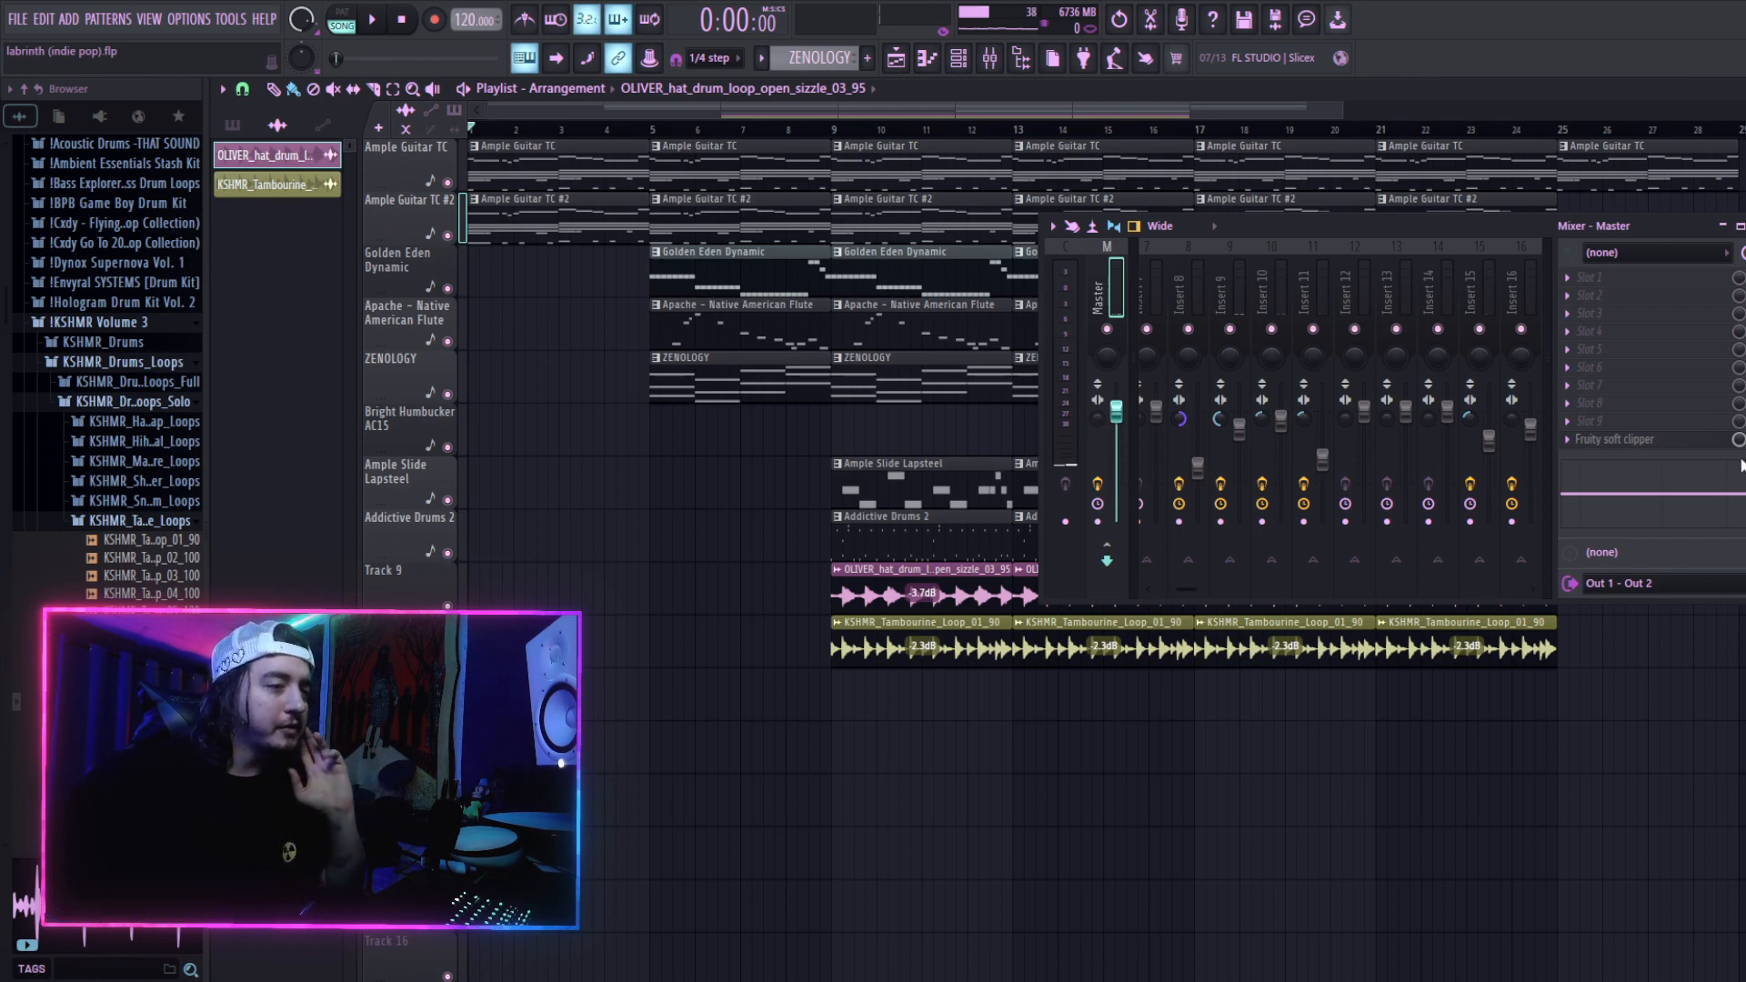
key(F9)
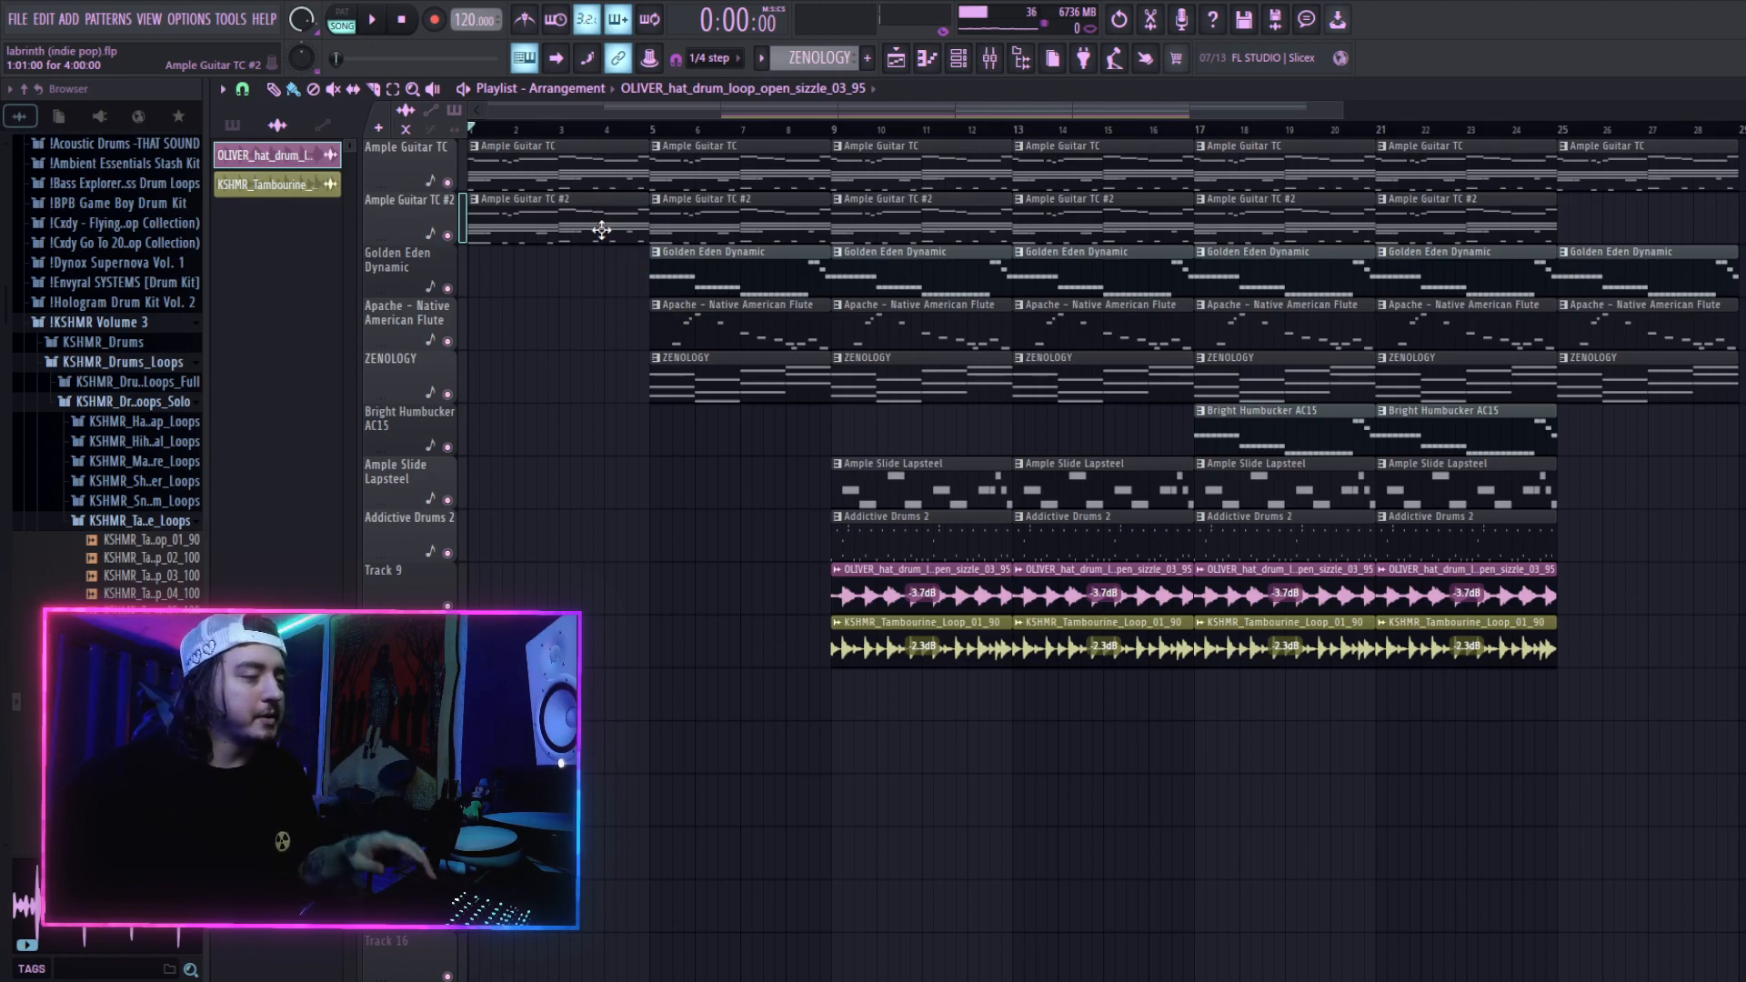
key(space)
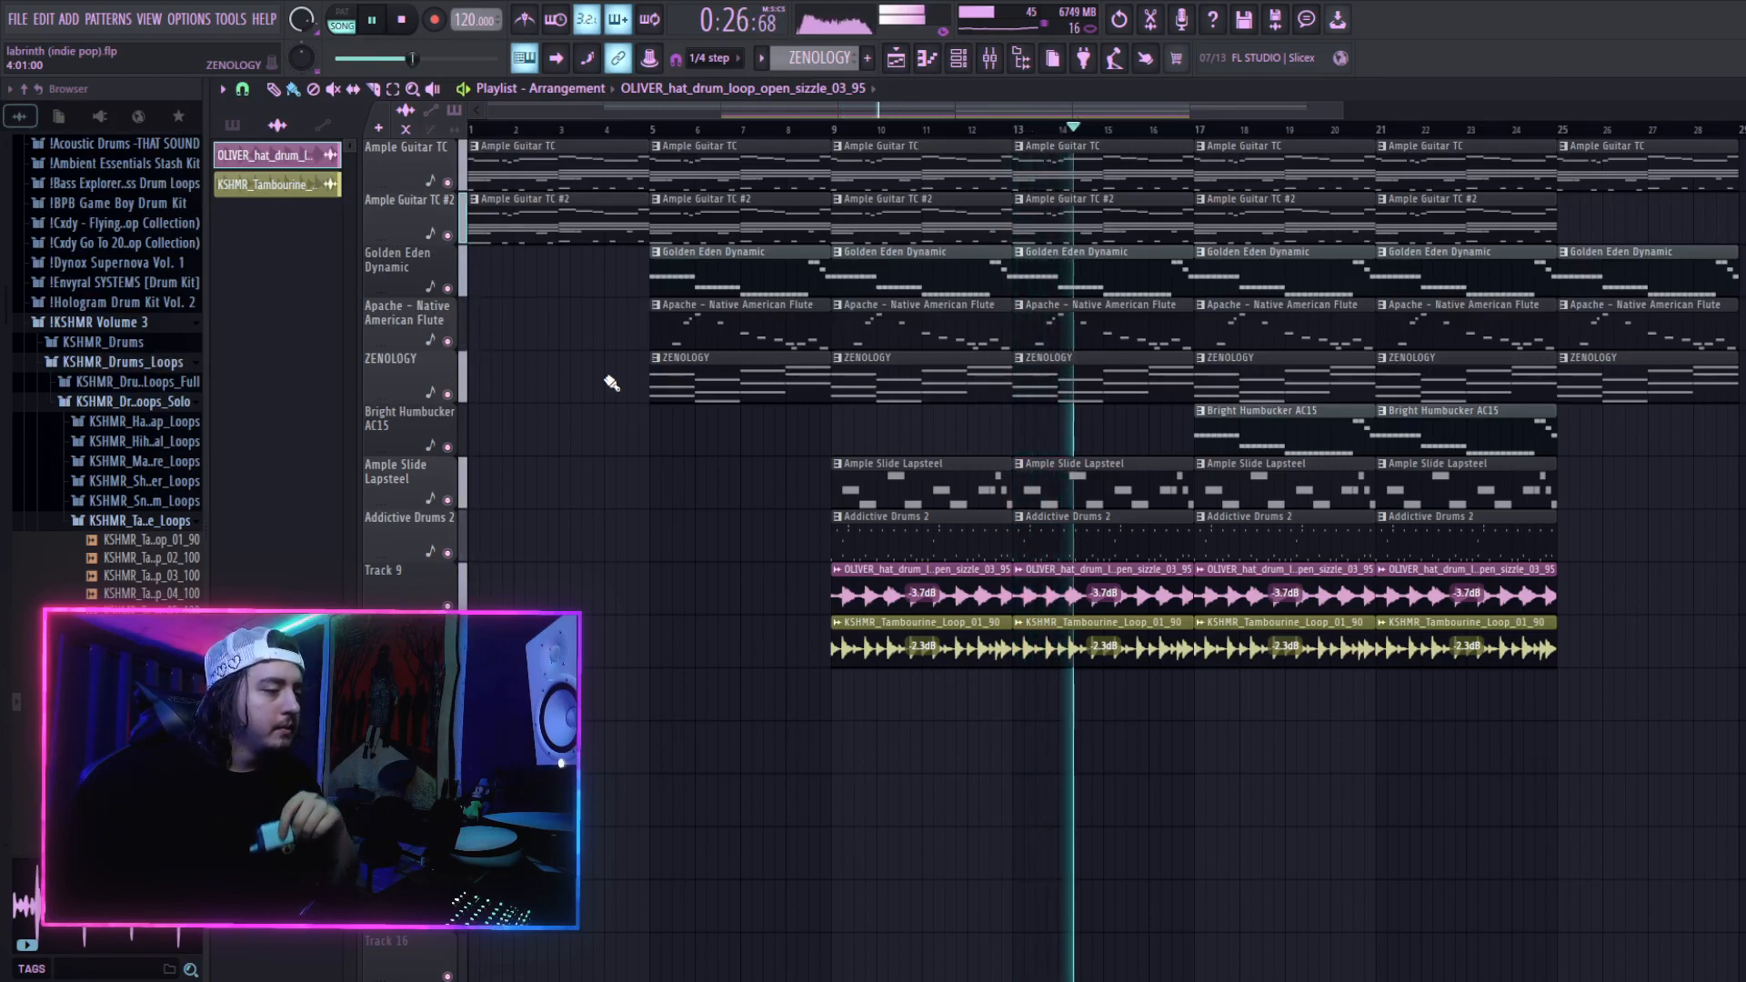
Step: Remove the Ample Slide Lapsteel clip at bar 17 and place the same pattern back at that bar
right_click(1261, 489)
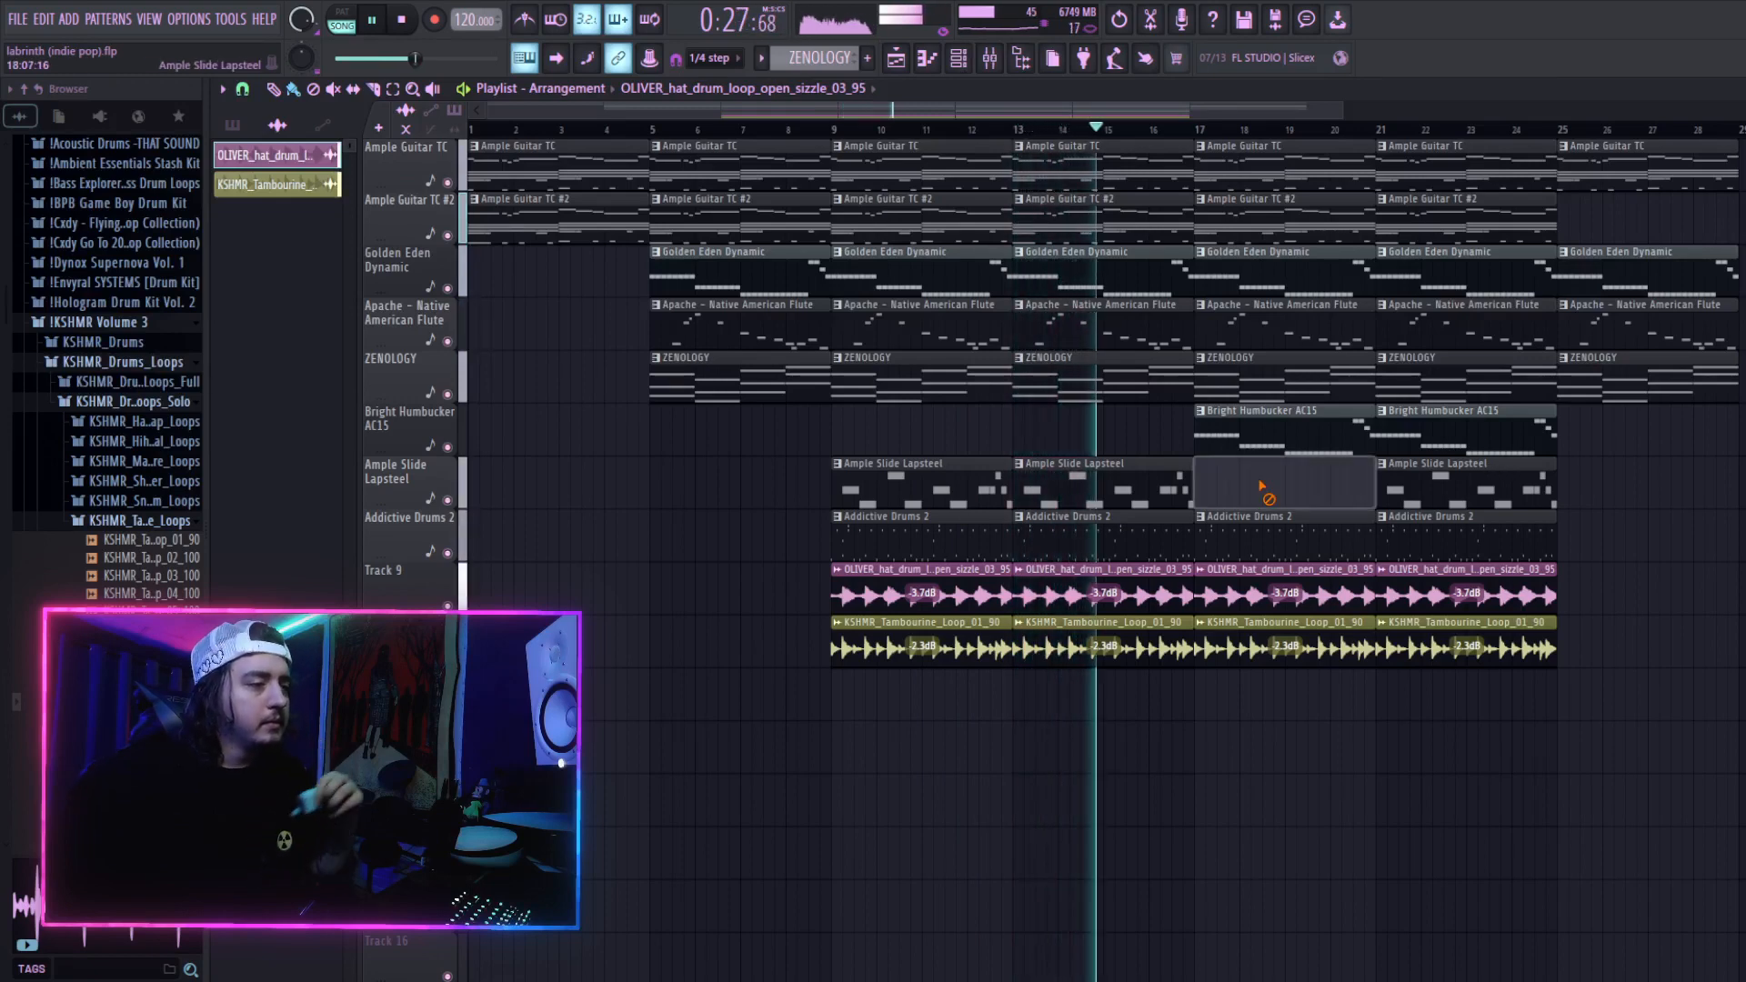
click(1181, 481)
click(1198, 480)
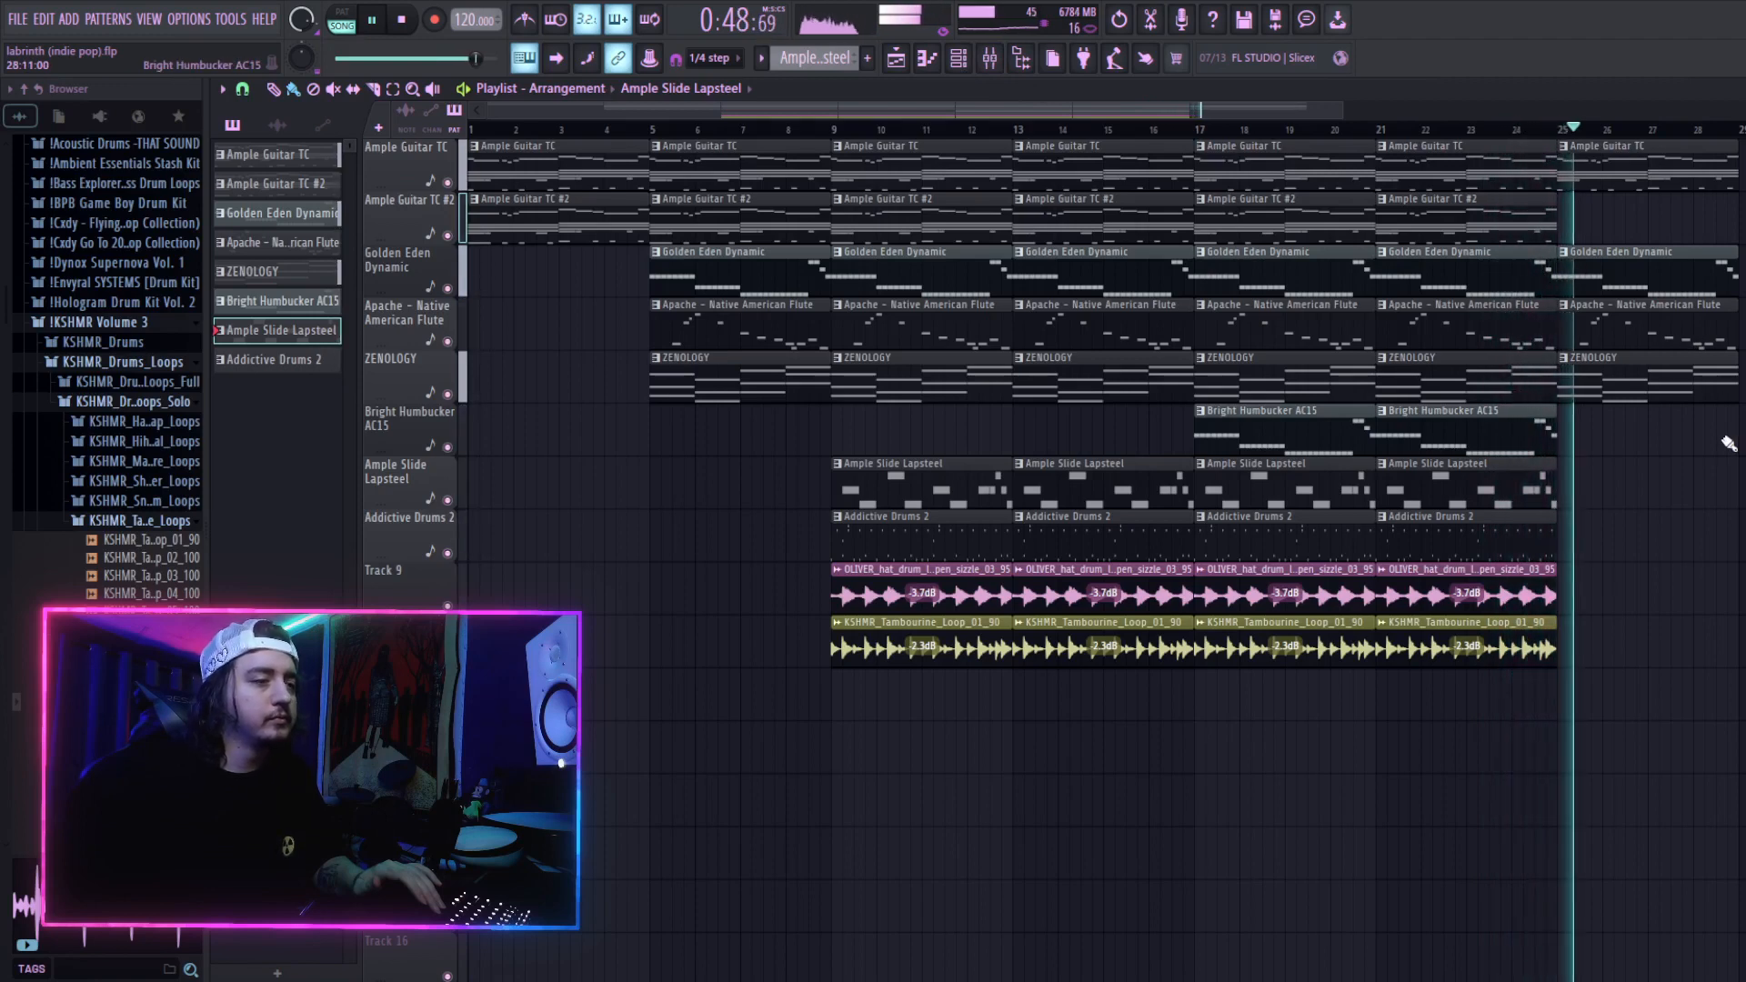
Step: Stop the full playback, solo the Bright Humbucker AC15 track and play it from bar 17
key(space)
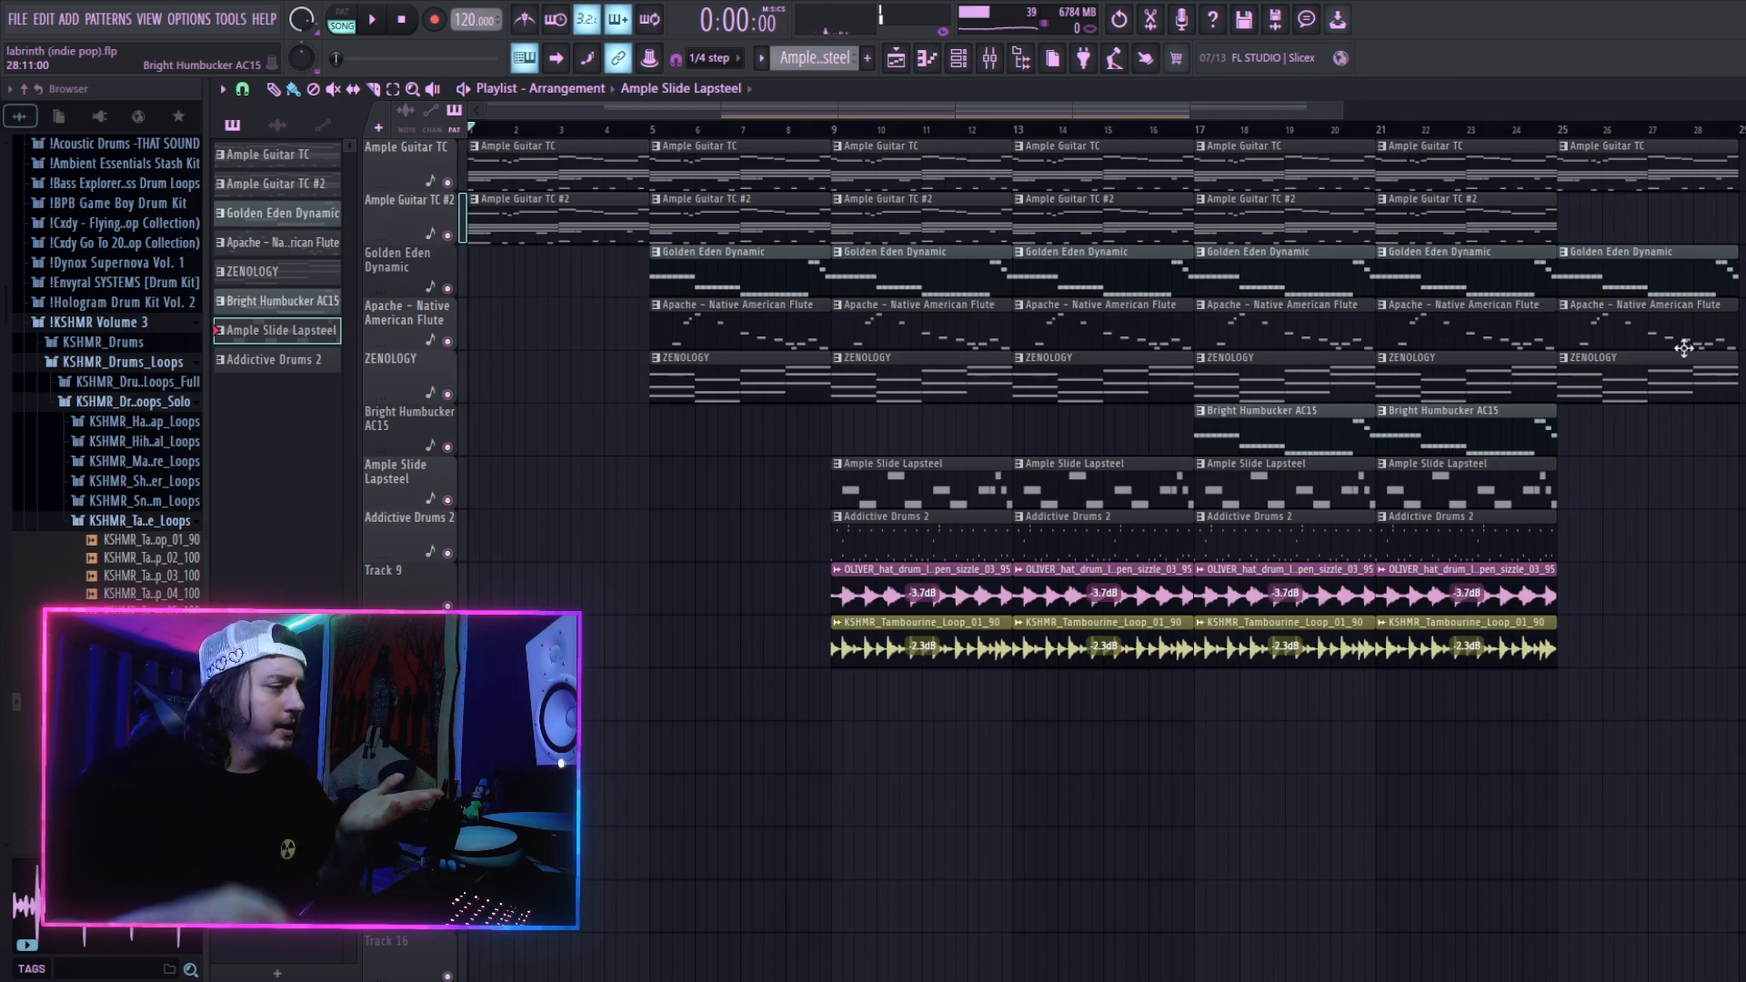
right_click(461, 446)
click(1202, 130)
key(space)
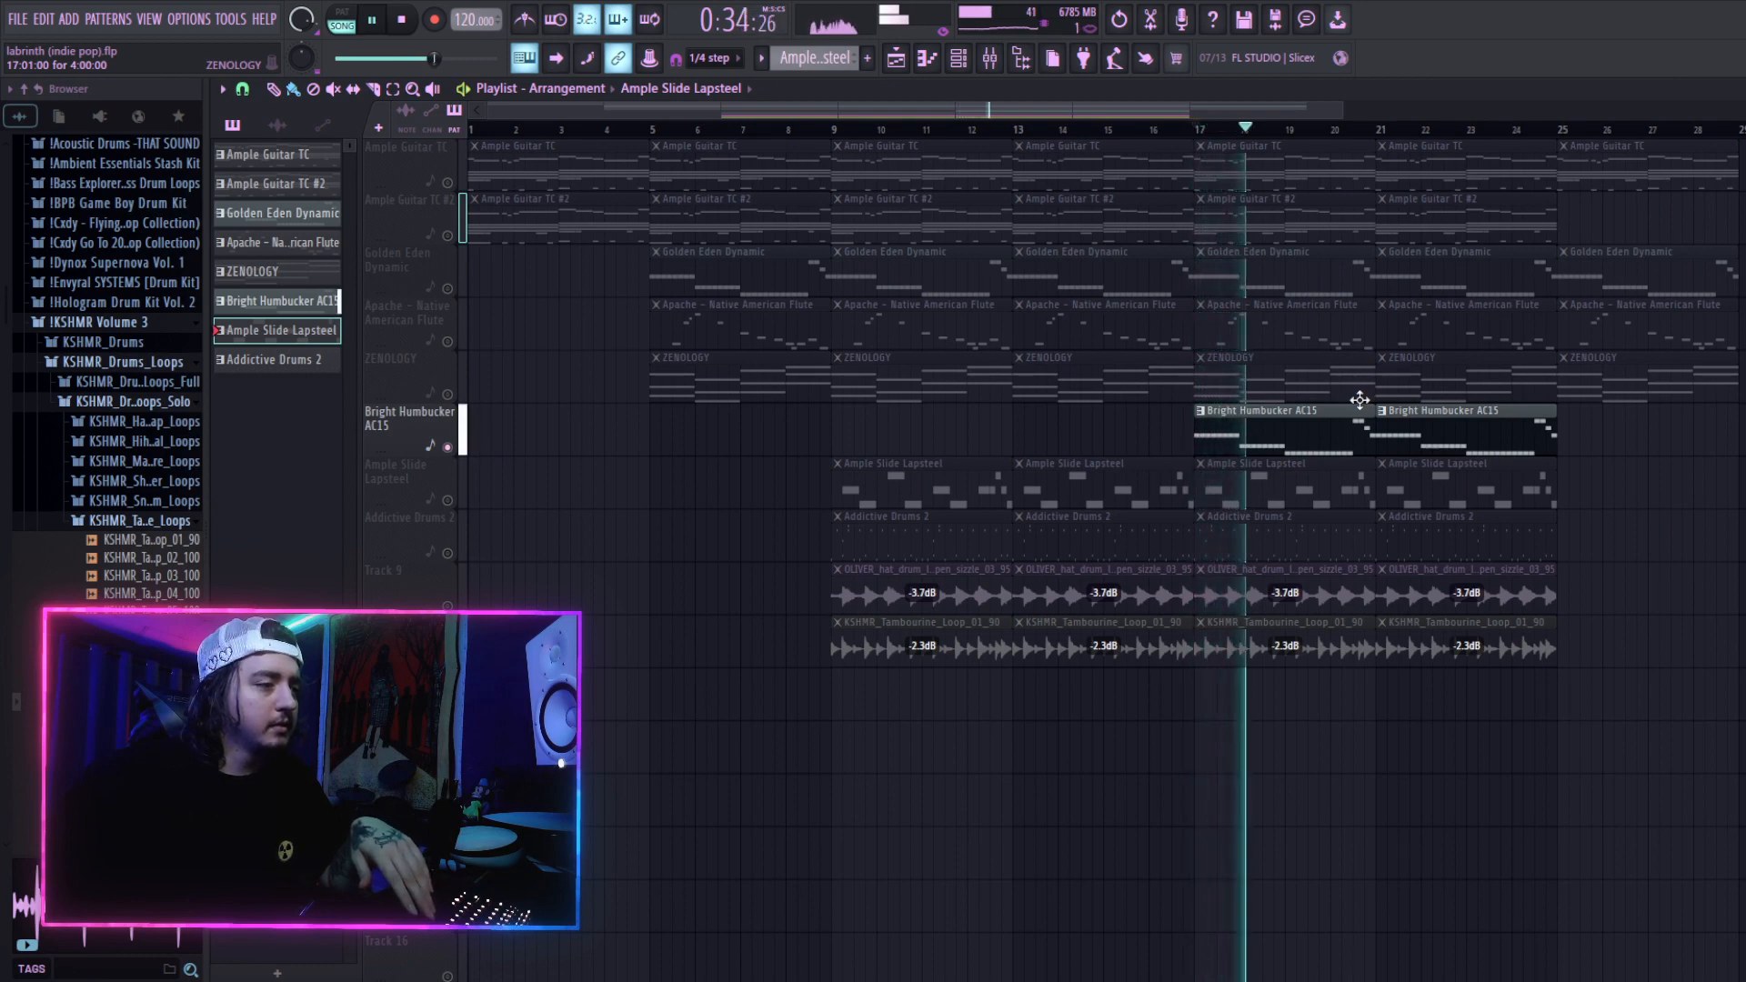
key(space)
Step: Enable the Golden Eden Dynamic track and play it together with Bright Humbucker AC15 from bar 17
click(447, 289)
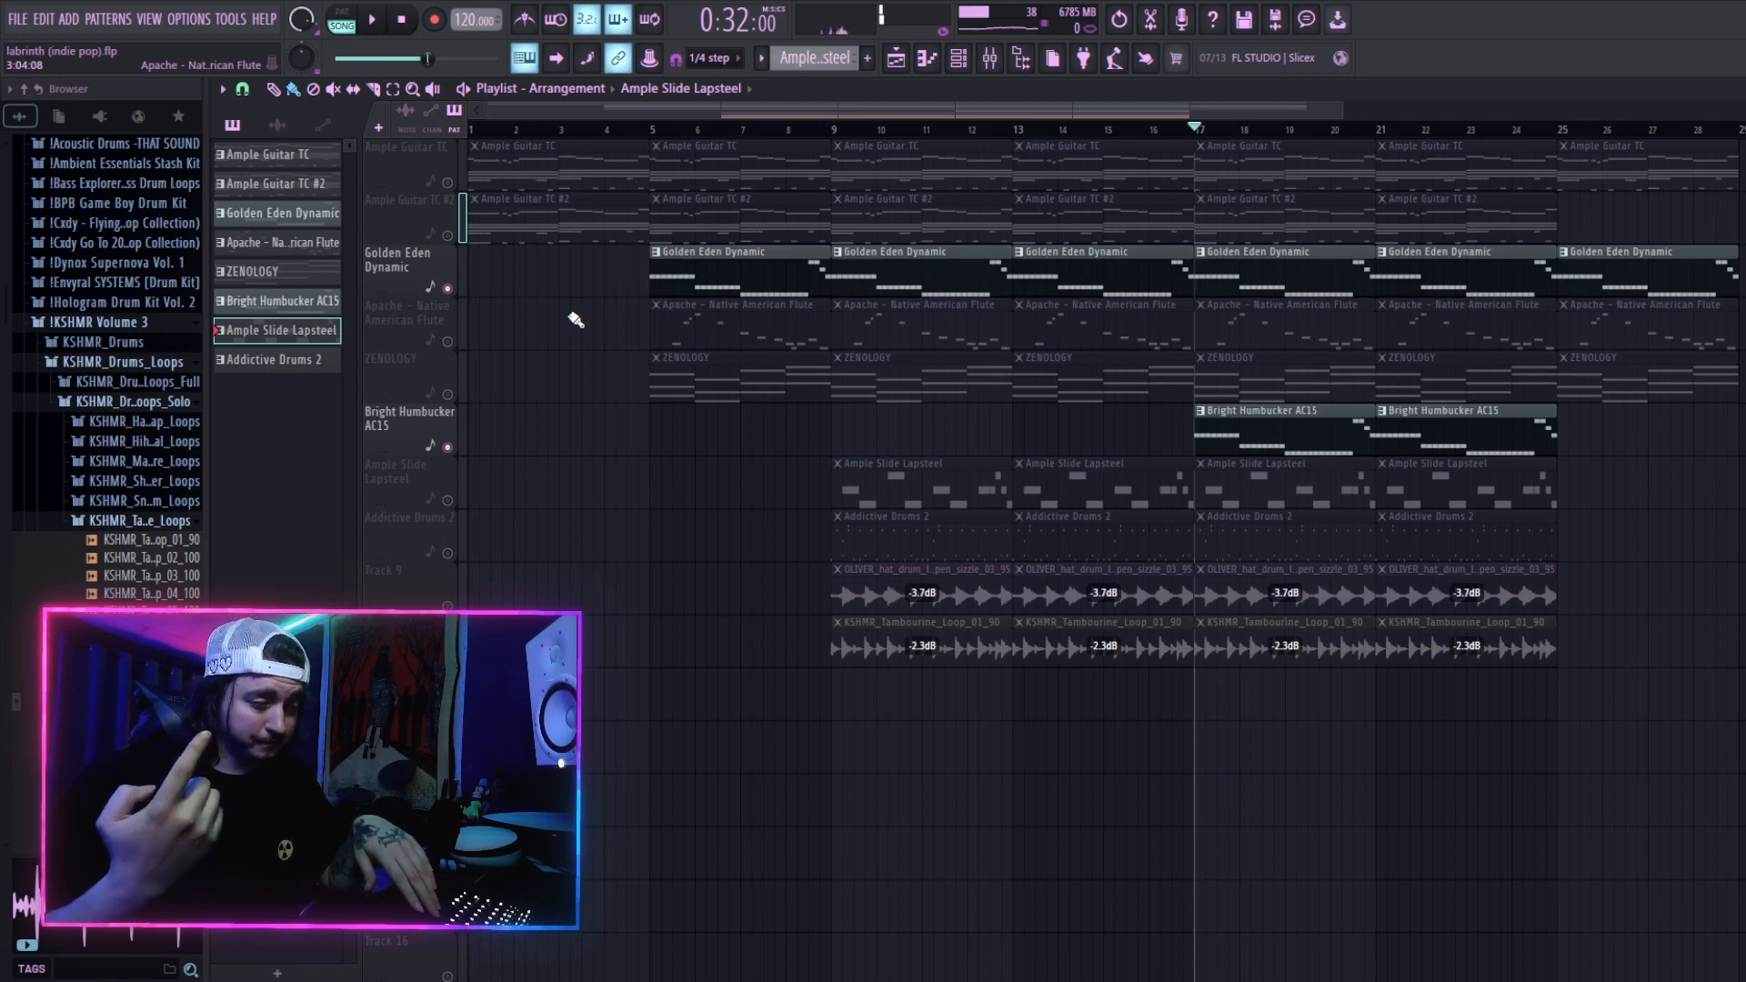
key(space)
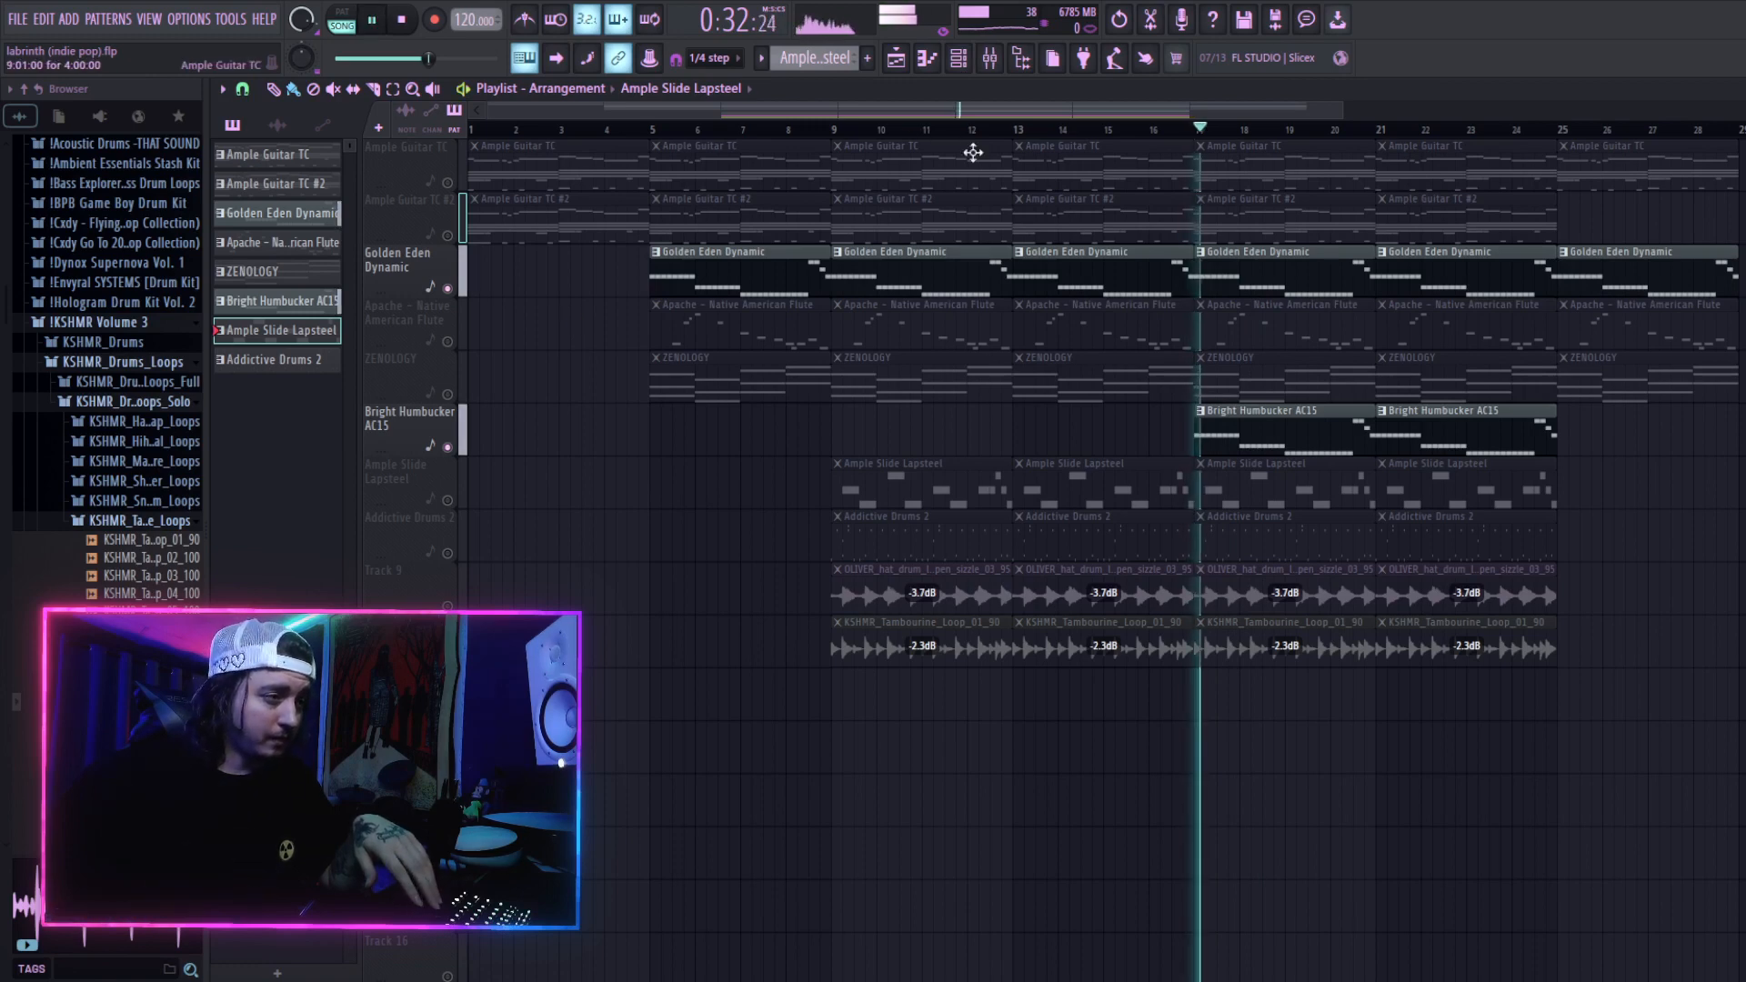
key(space)
Step: Examine the Bright Humbucker AC15 preset in FLEX and its effects chain on Insert 11, then close the mixer and channel rack
click(959, 59)
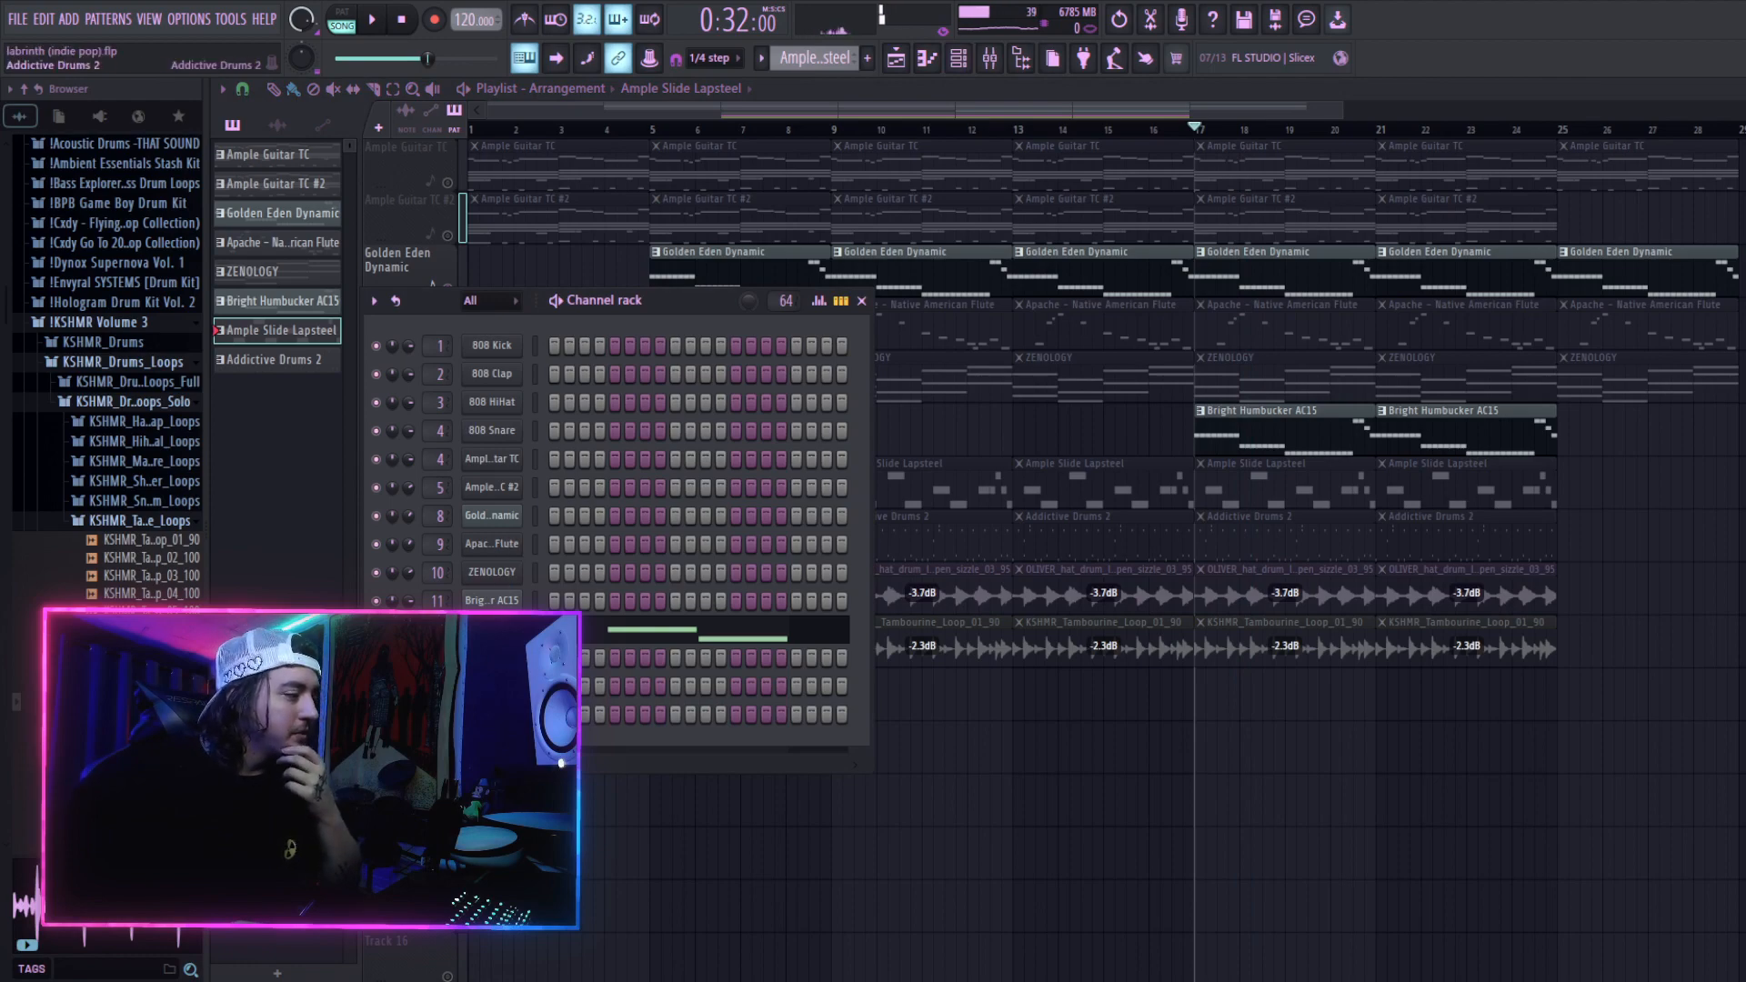
click(507, 602)
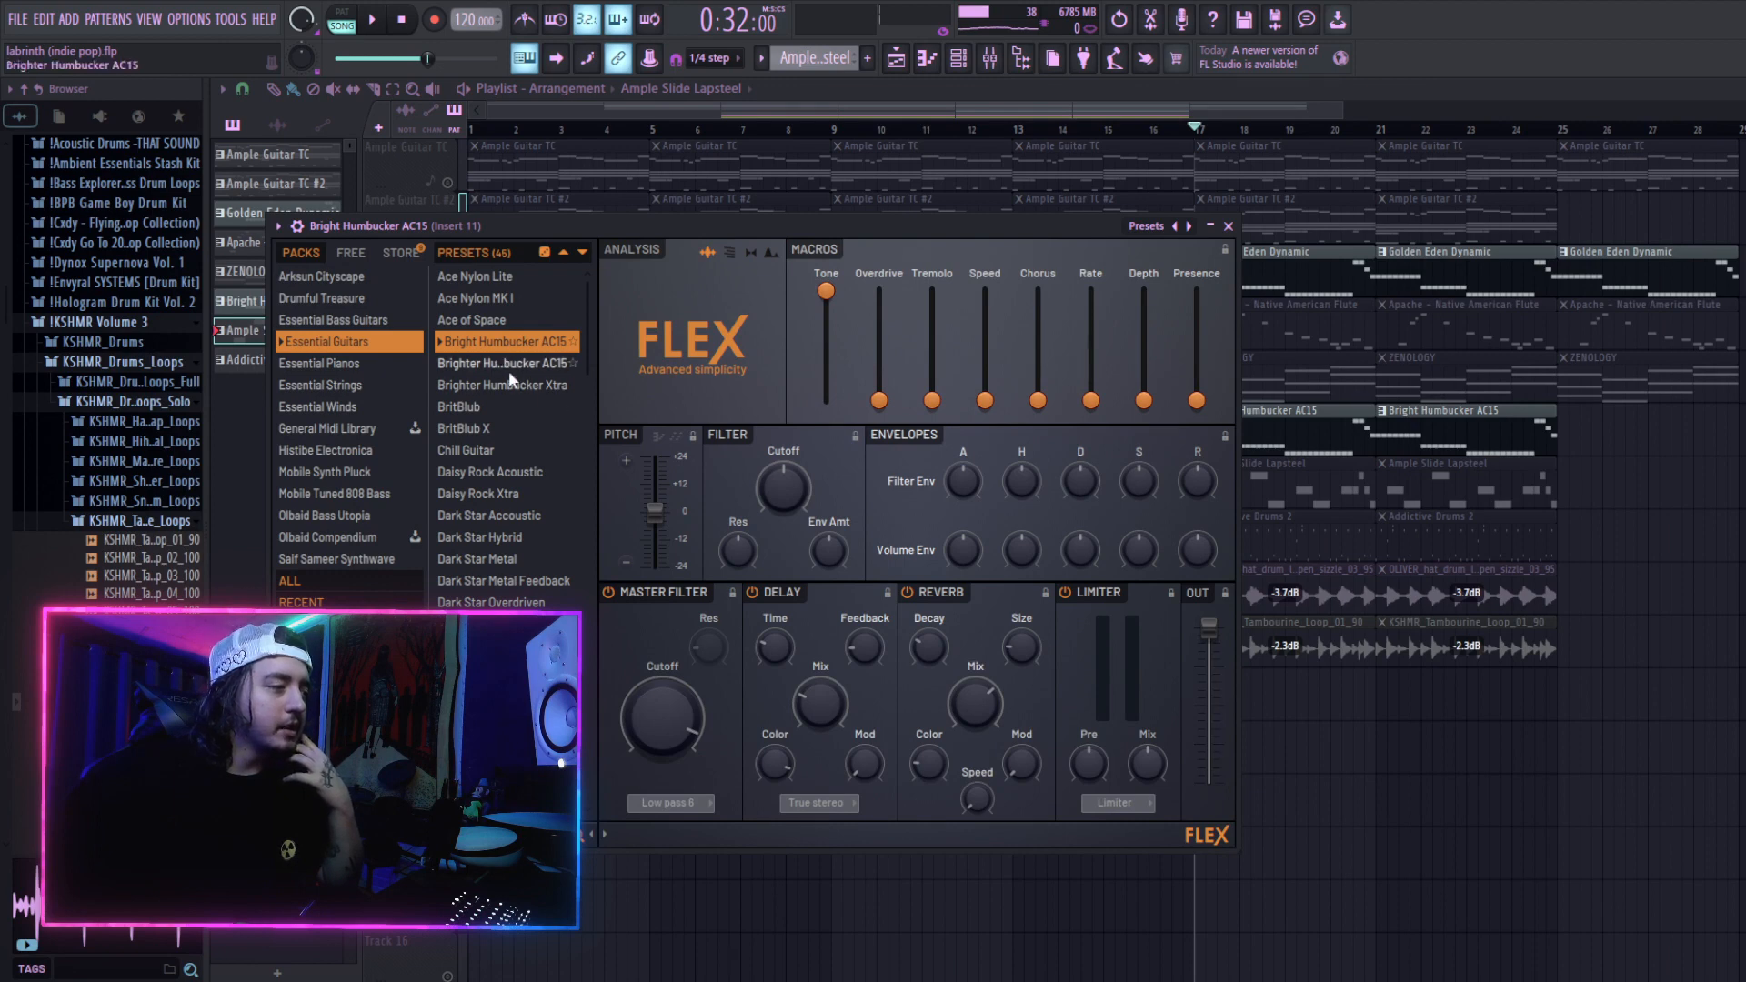
click(1228, 226)
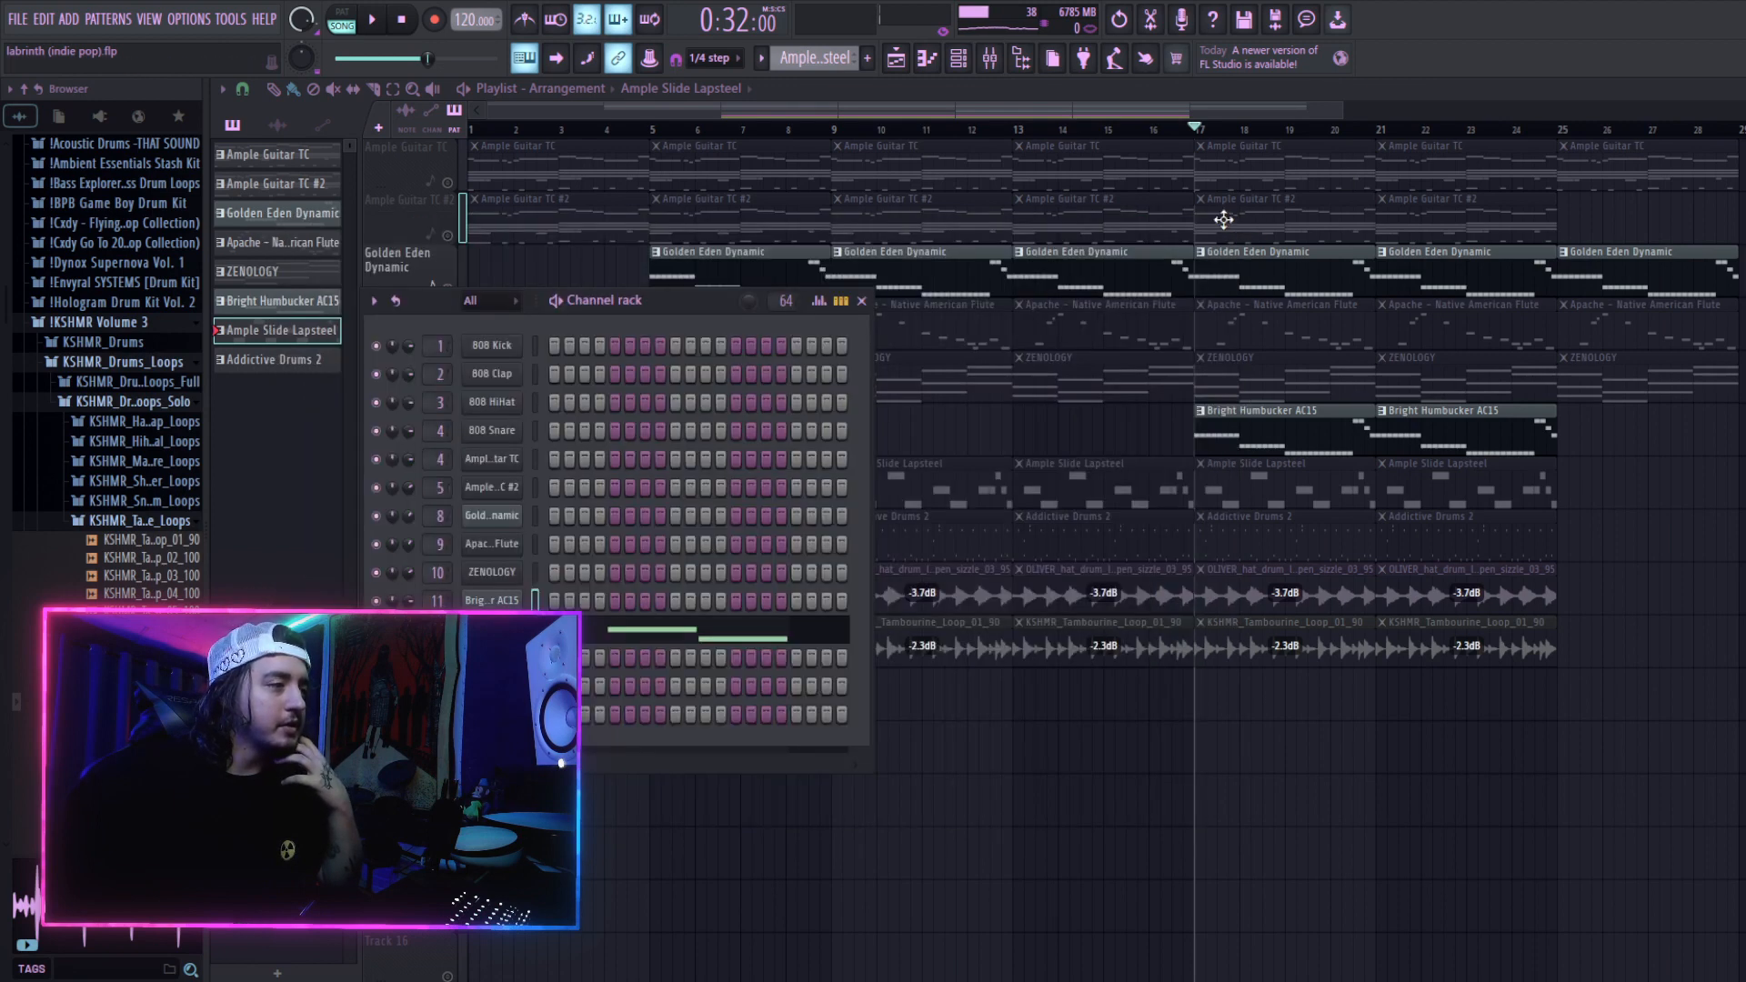
click(991, 58)
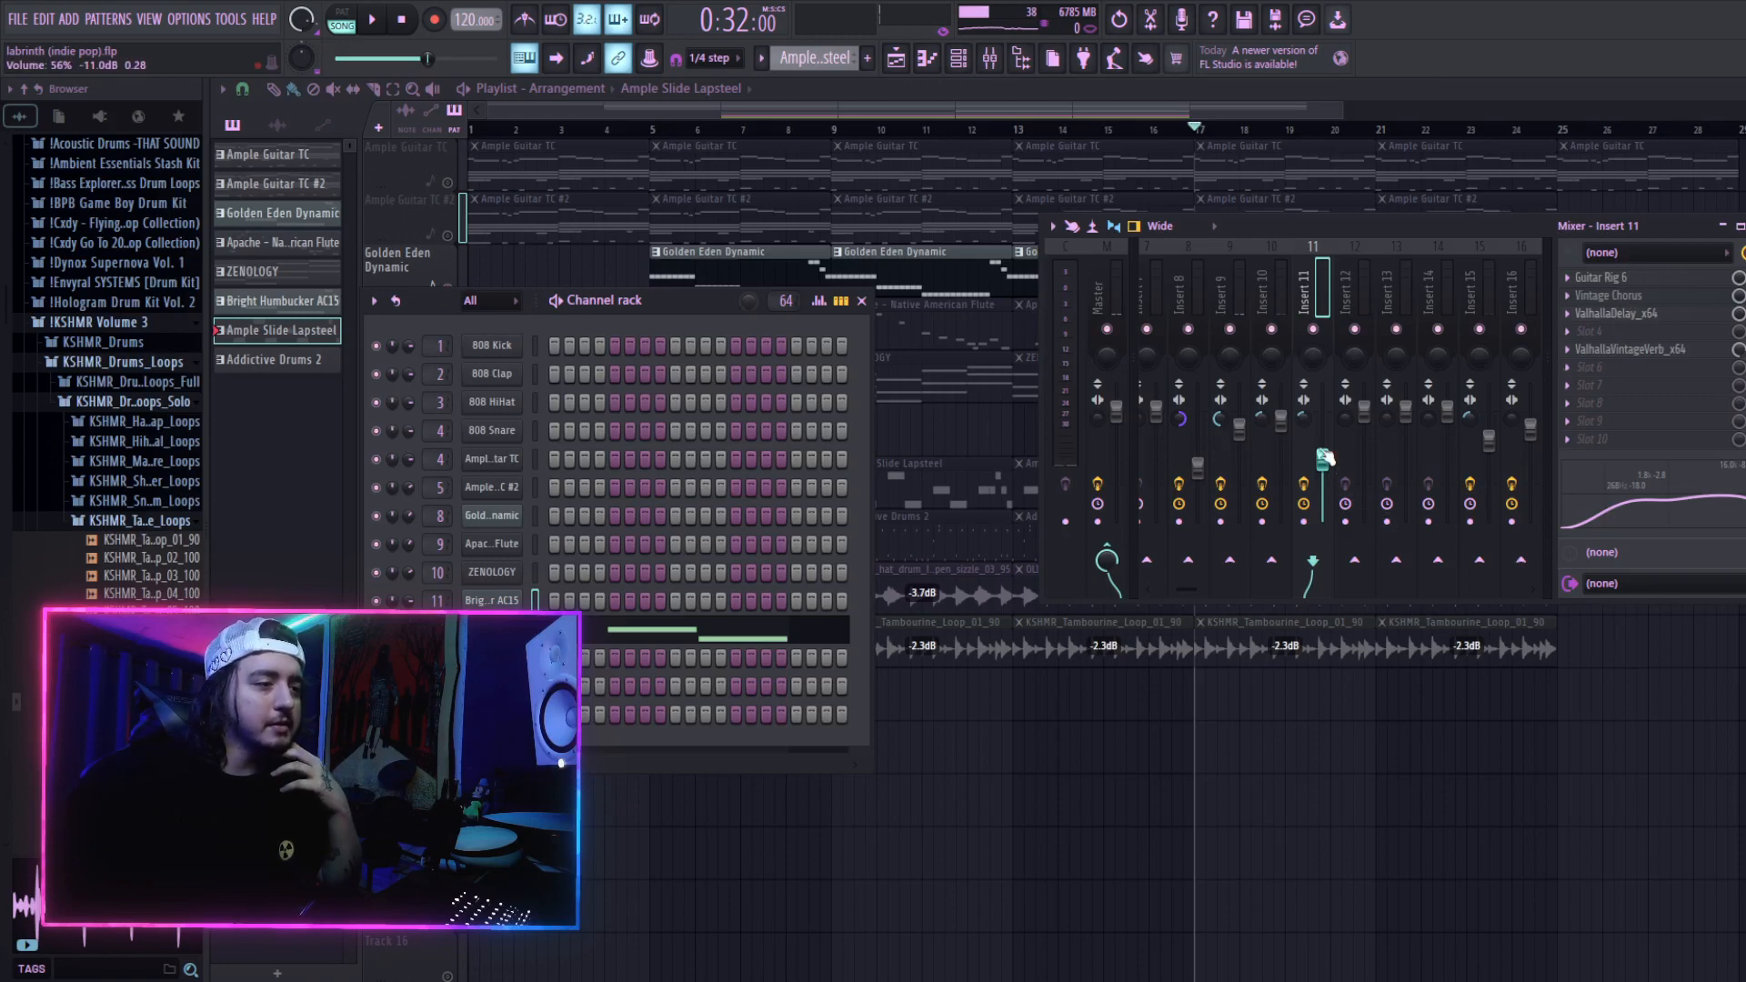
click(1745, 225)
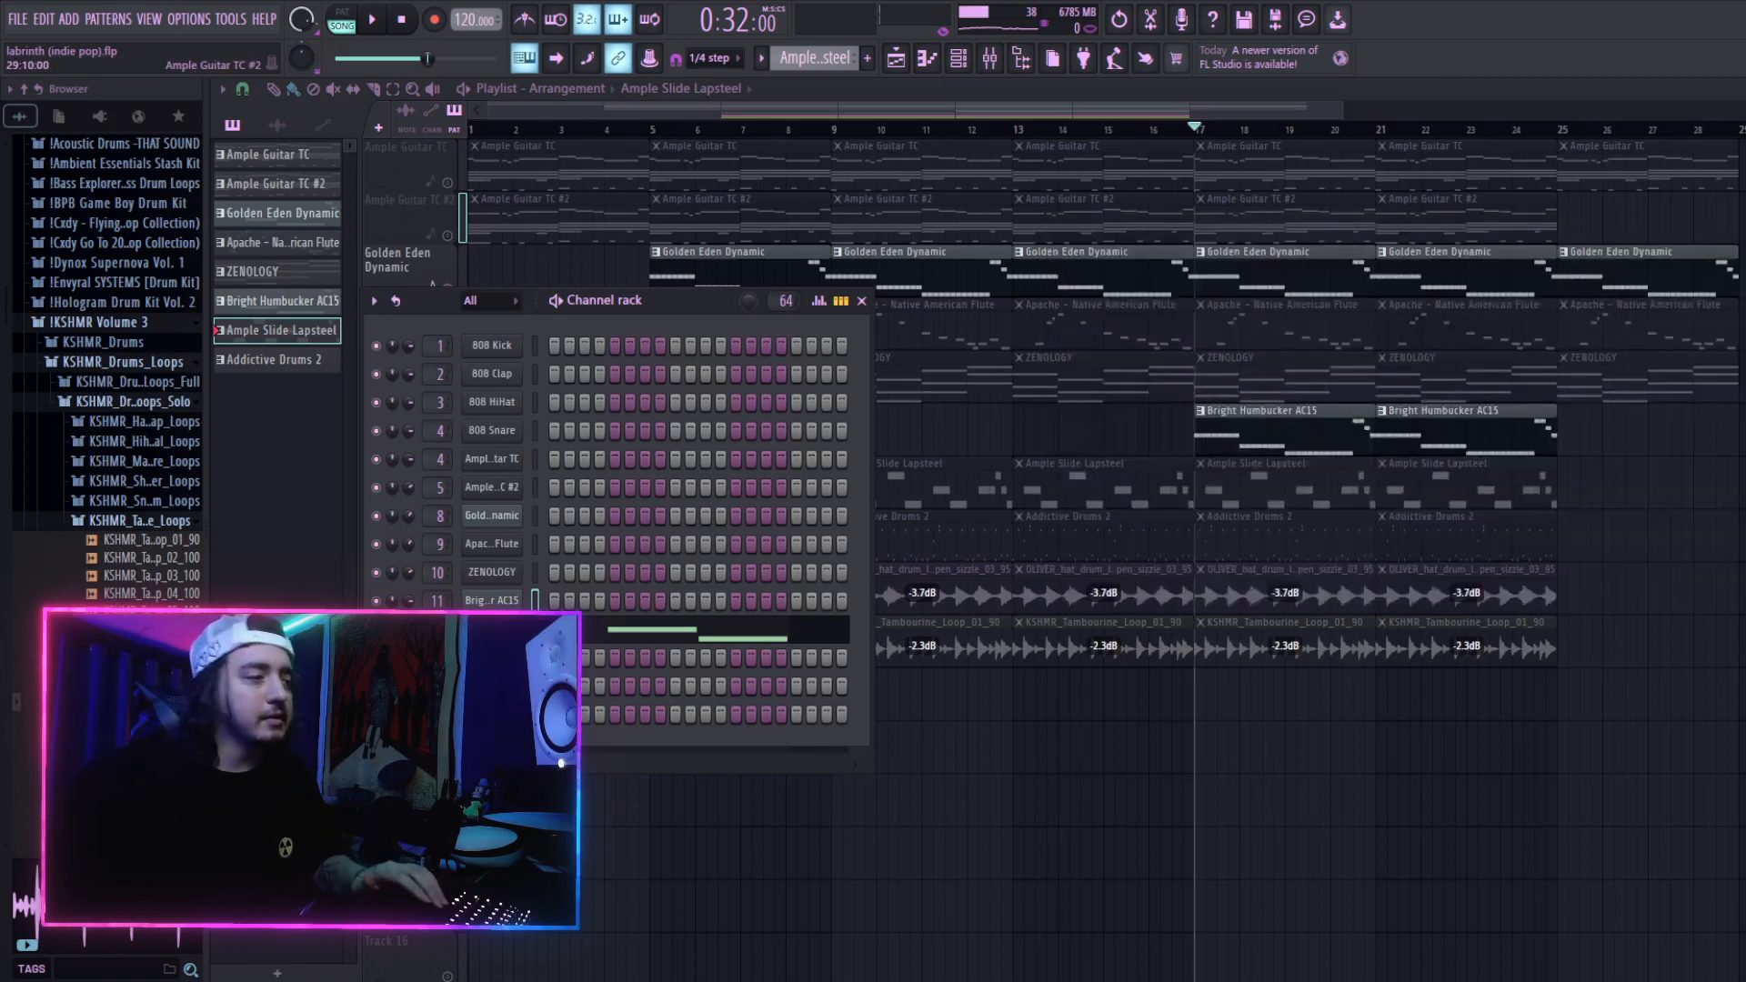
click(862, 301)
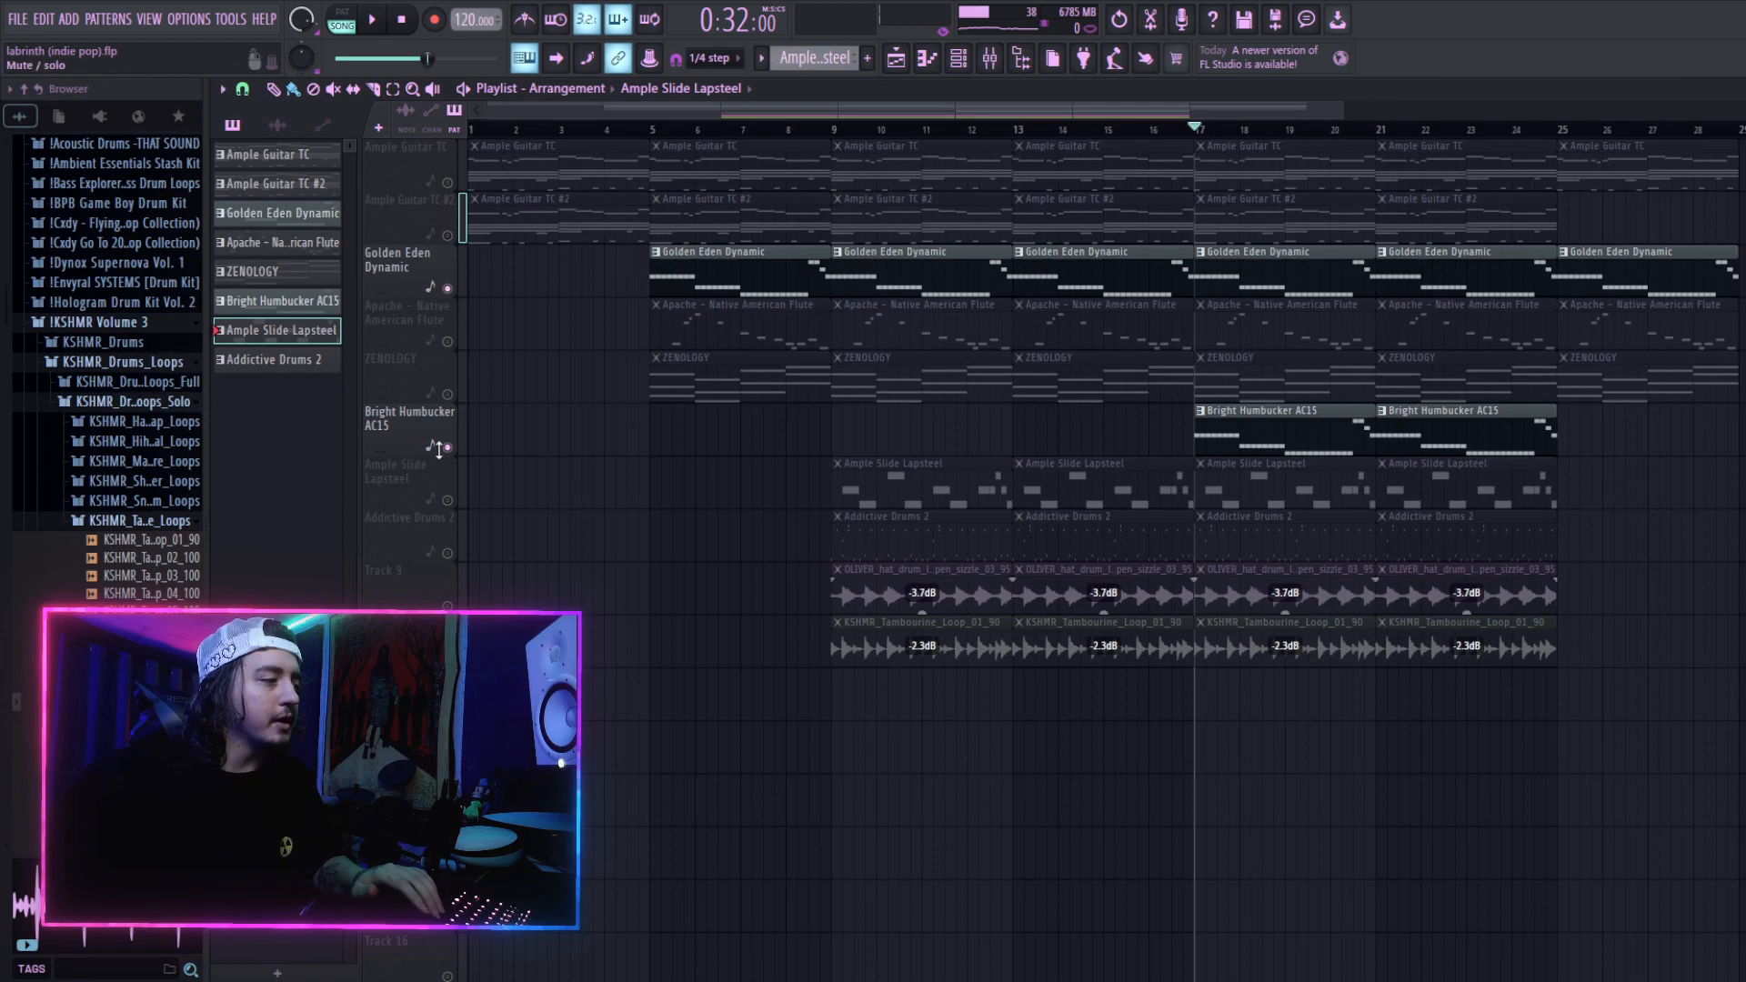
Step: Re-enable all playlist tracks by clearing the solo on the Bright Humbucker AC15 track
right_click(448, 447)
right_click(448, 447)
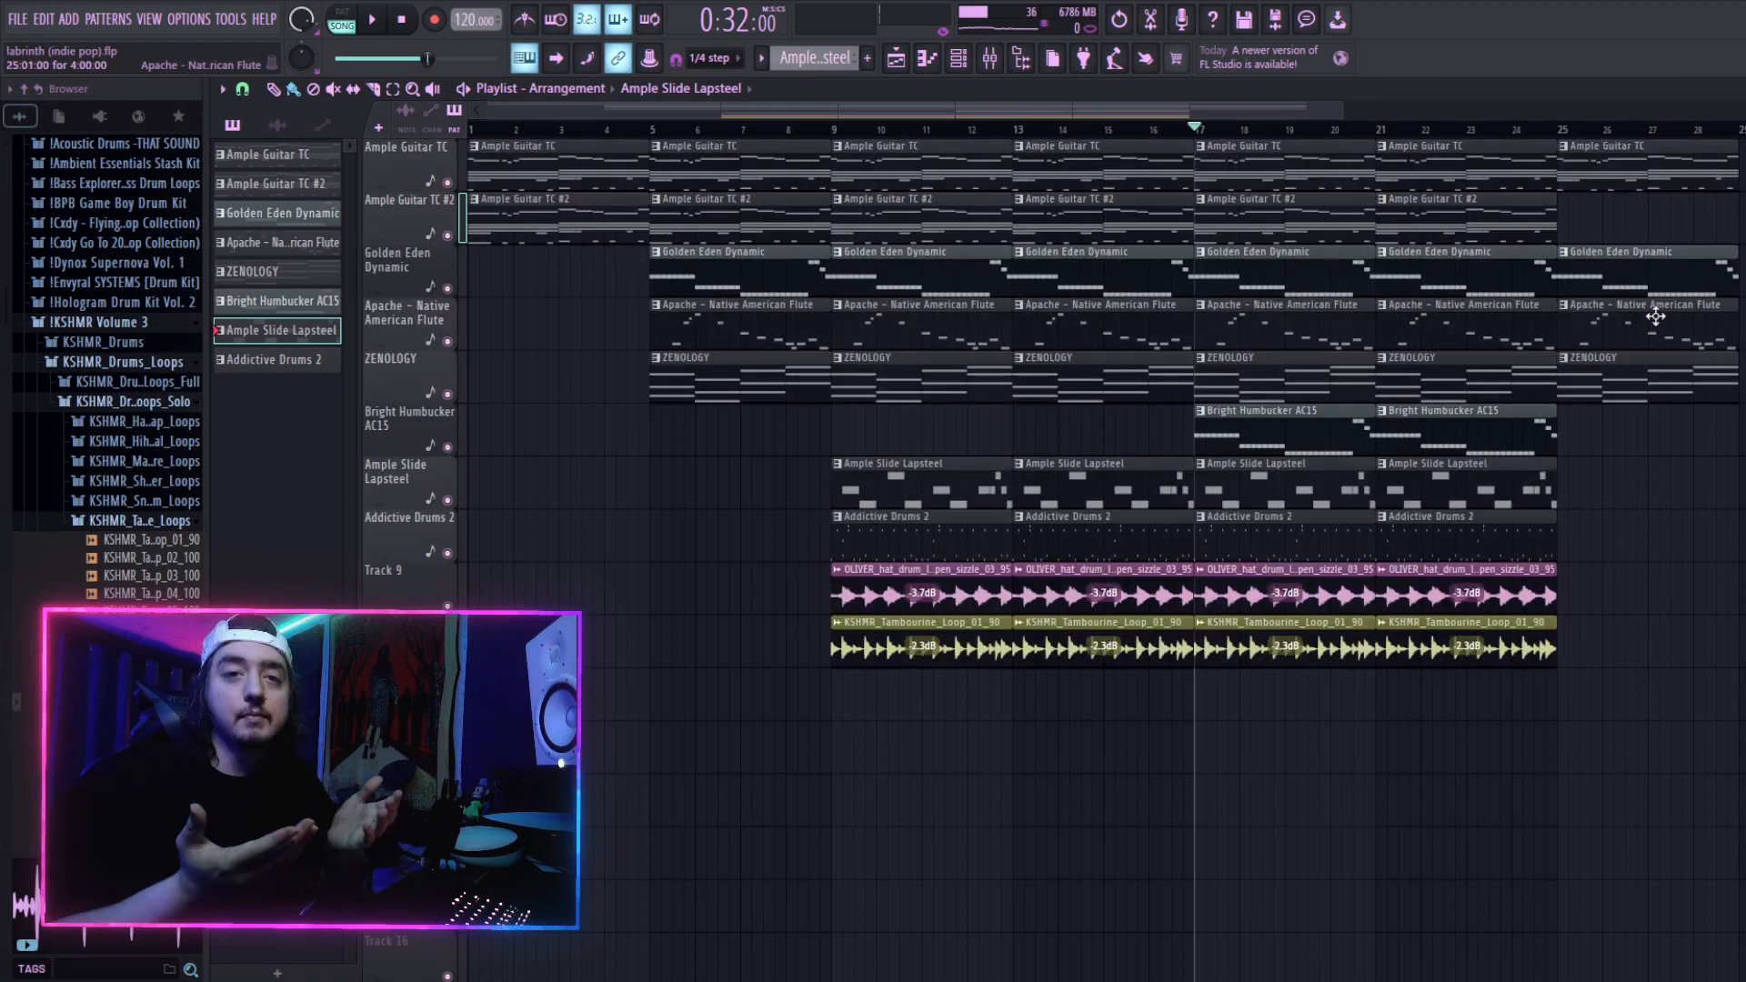